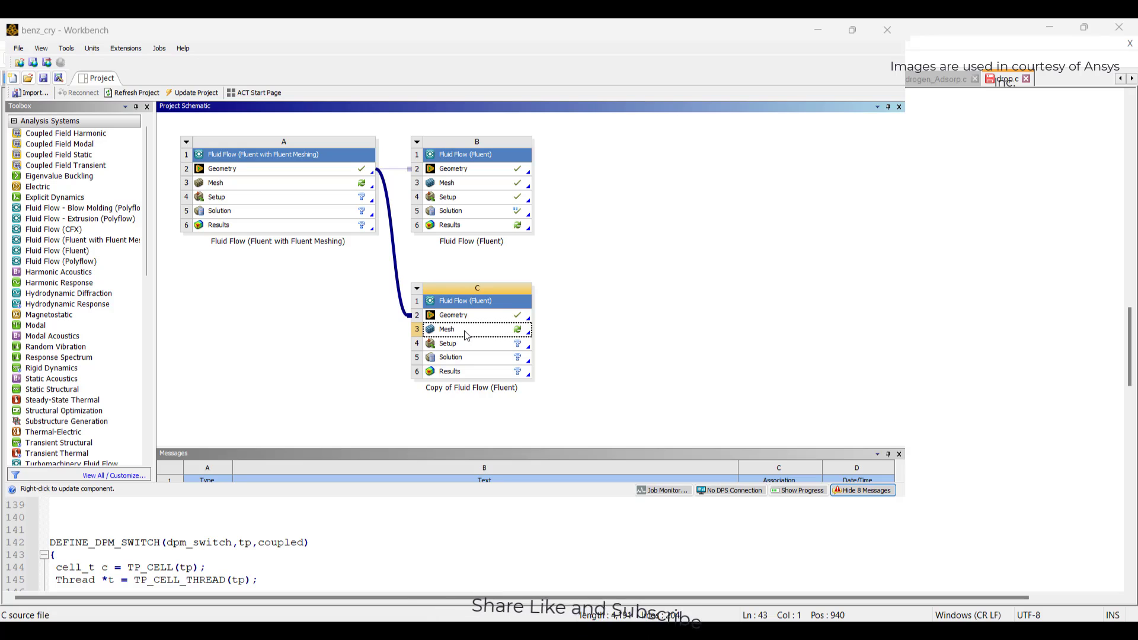
- Open the geometry of the Fluid Flow (Fluent with Fluent Meshing) system and inspect the column's two end faces
left_click(469, 316)
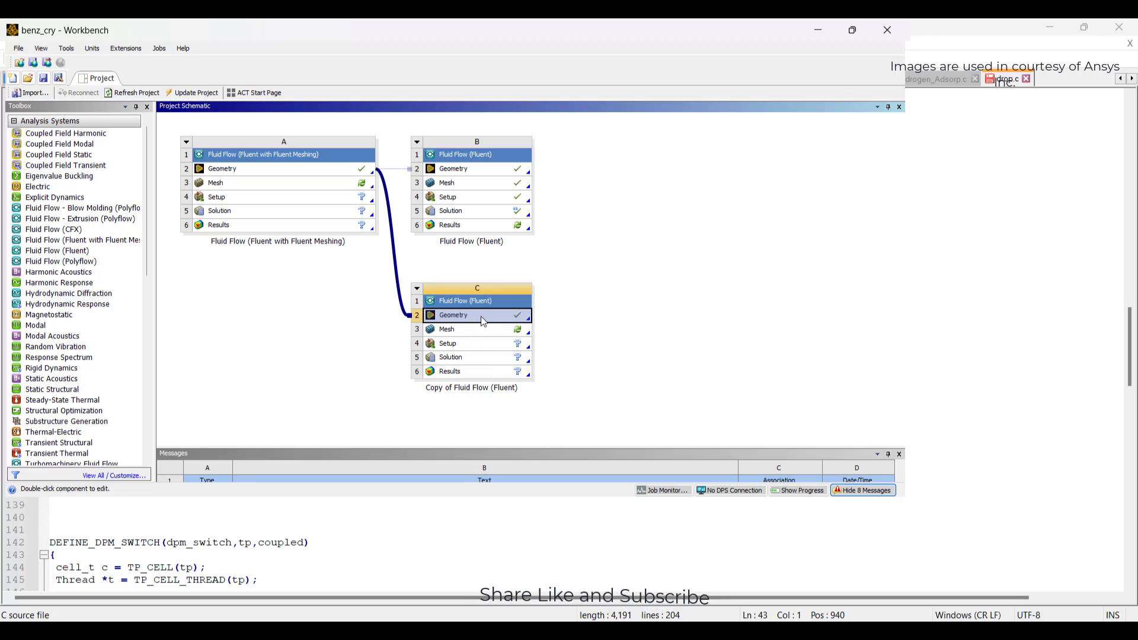
double_click(257, 169)
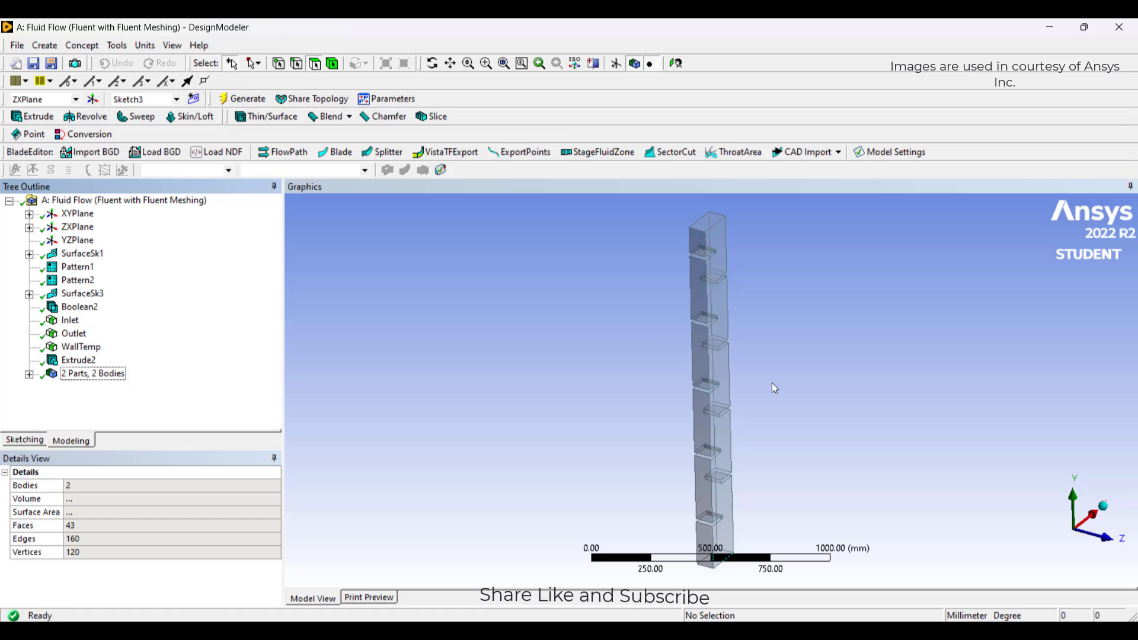
mouse_move(774, 389)
middle_mouse_down()
mouse_move(788, 381)
mouse_move(706, 295)
mouse_move(741, 381)
mouse_move(774, 379)
middle_mouse_up()
scroll(658, 403, "down", 3)
middle_click_drag(666, 447, 630, 389, "ctrl")
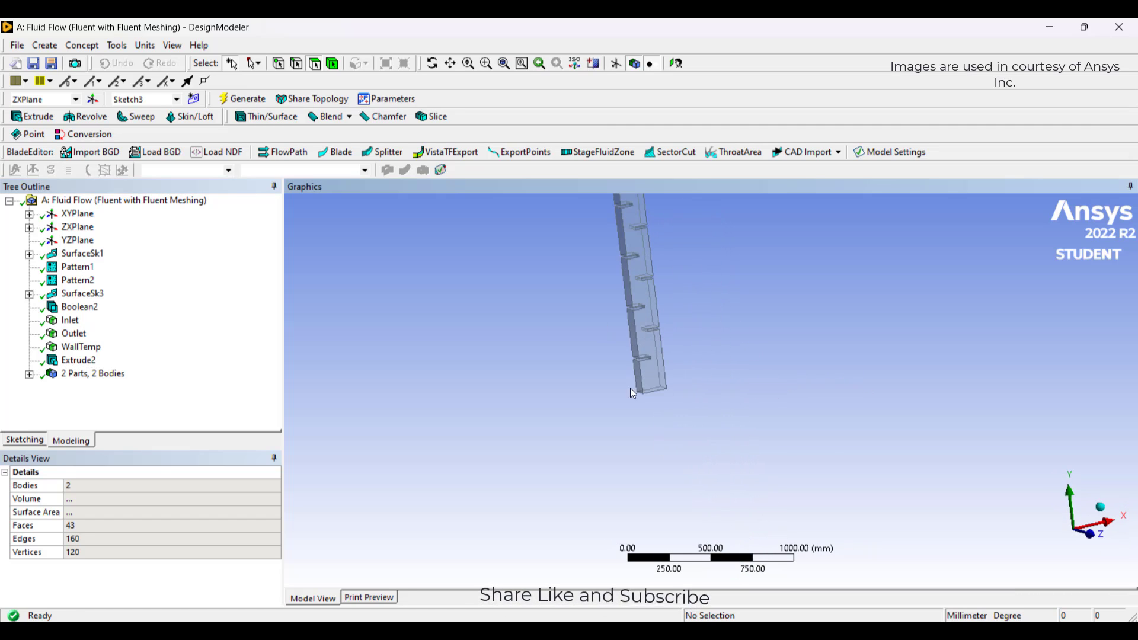
scroll(670, 413, "down", 2)
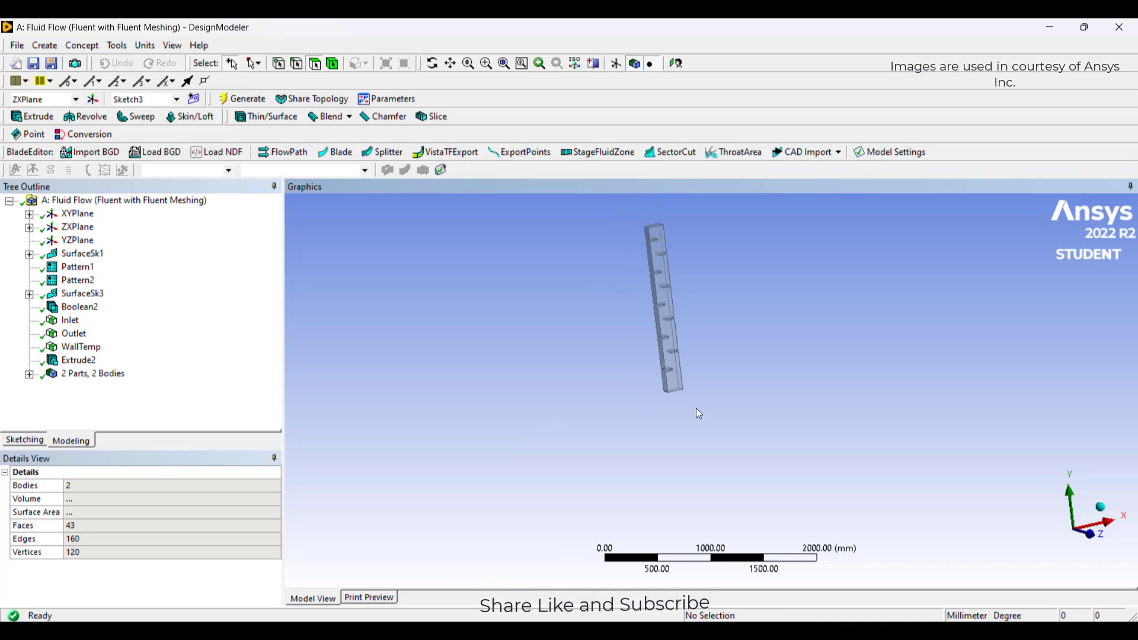
scroll(699, 414, "up", 3)
middle_click_drag(557, 430, 731, 469)
left_click(710, 444)
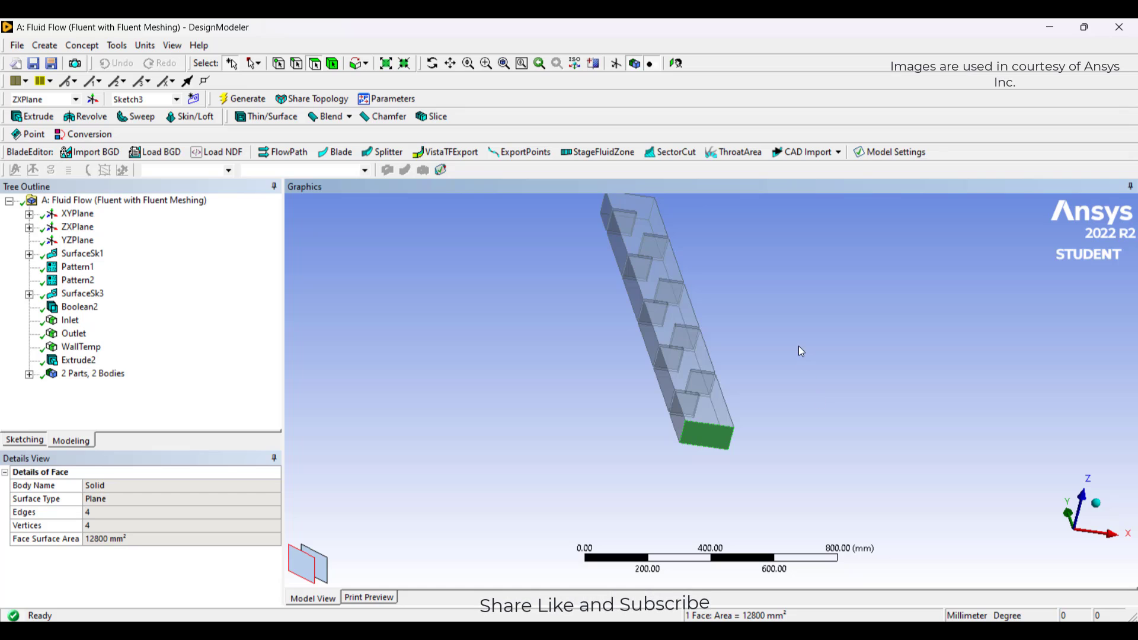
middle_click_drag(801, 352, 797, 457)
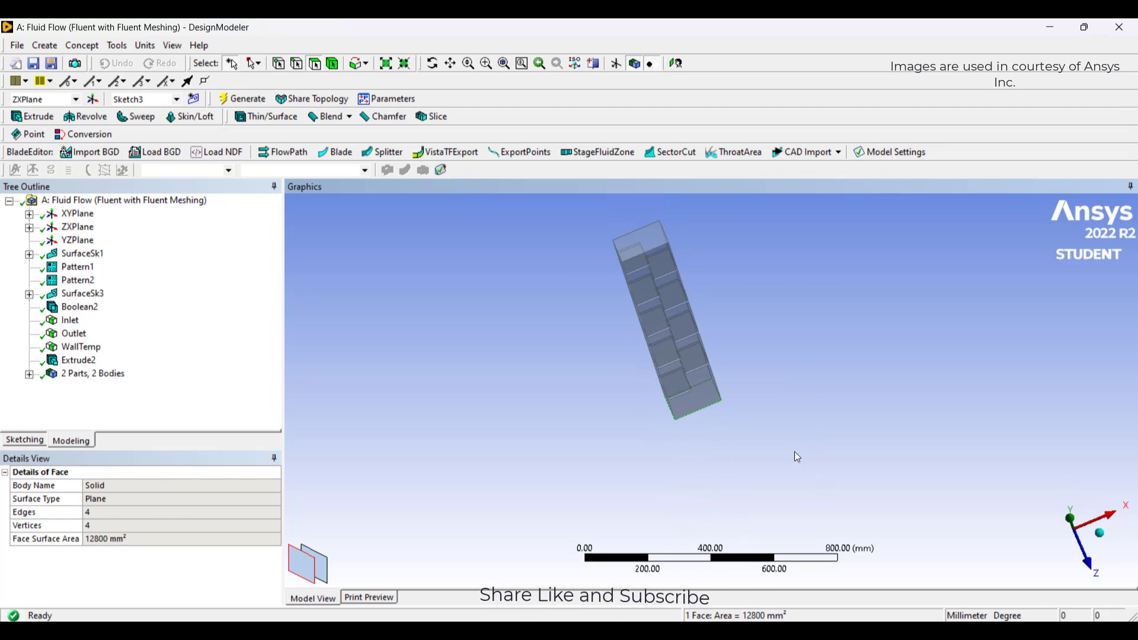
left_click(645, 243)
- Inspect the column's side wall faces between the baffles along its full length
middle_click_drag(786, 330, 668, 356)
left_click(653, 365)
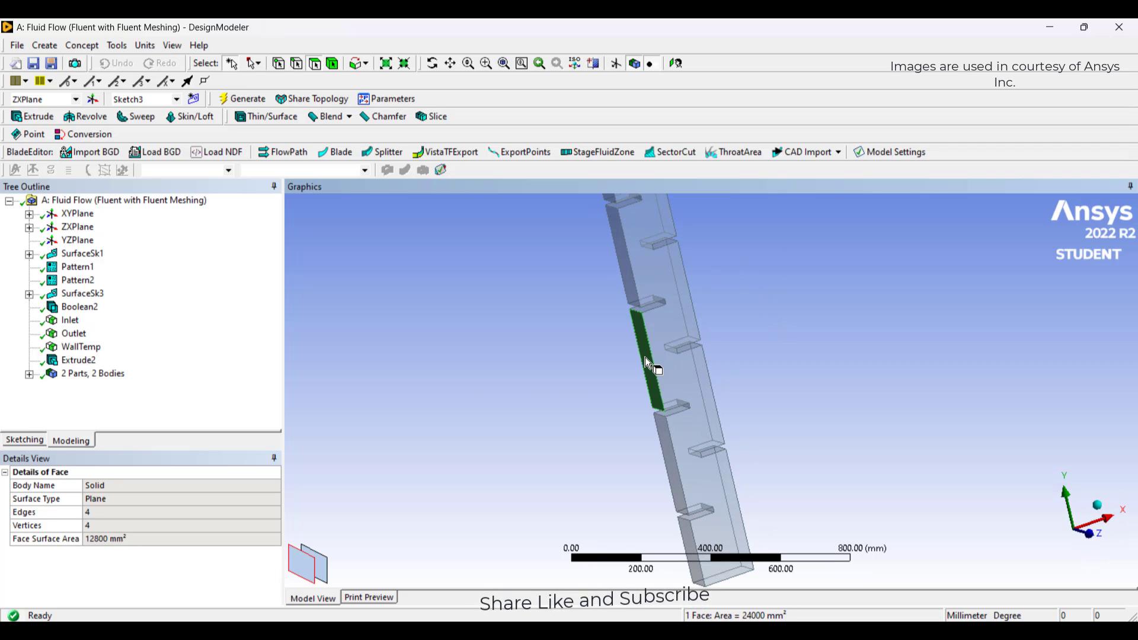
left_click(633, 282)
middle_click_drag(745, 285, 691, 292)
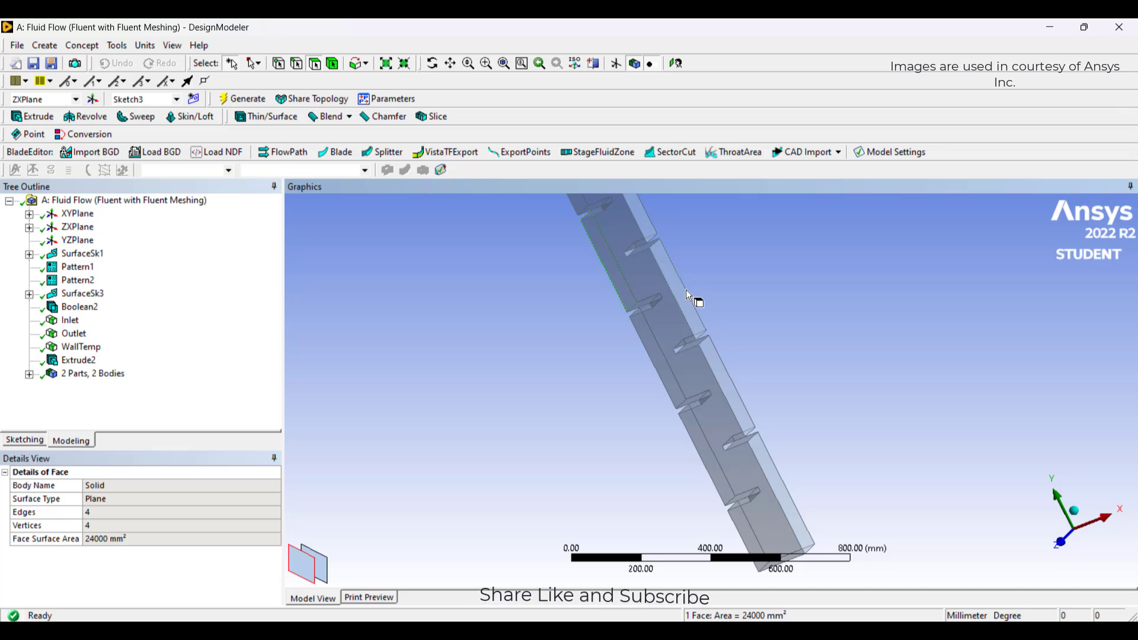
left_click(687, 291)
left_click(652, 236)
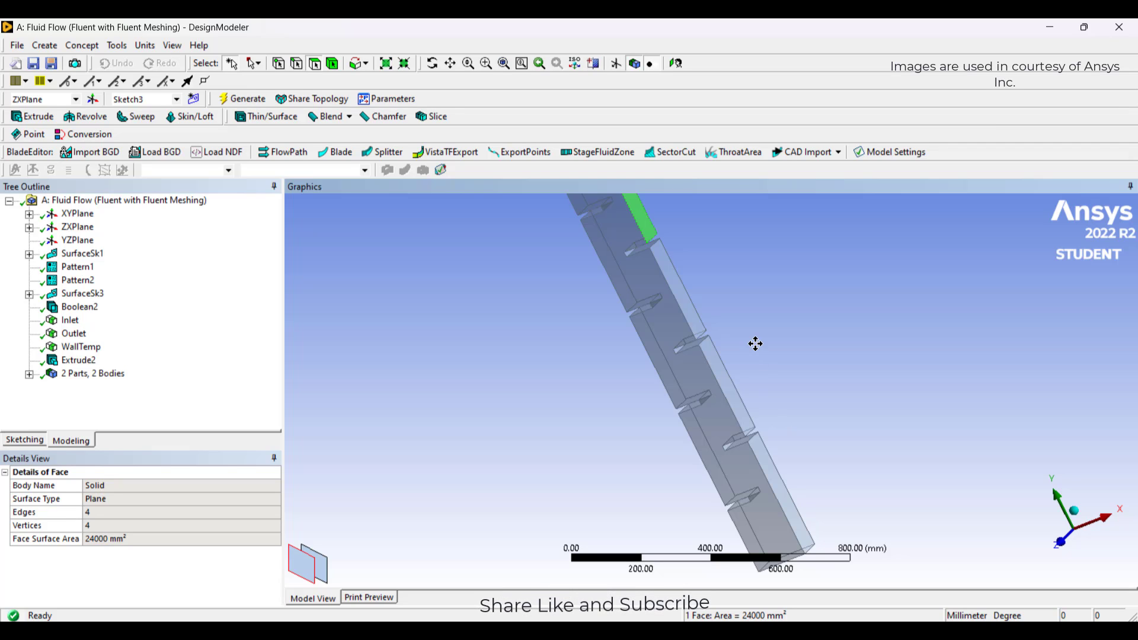
middle_click_drag(755, 344, 871, 493, "ctrl")
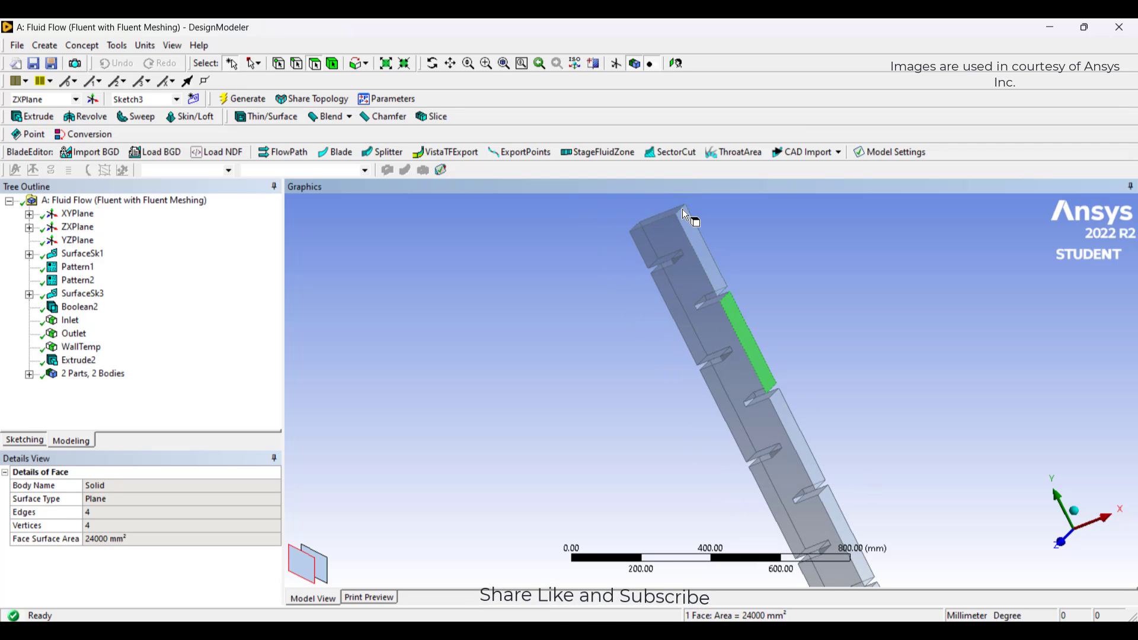
middle_click_drag(1013, 525, 884, 319, "ctrl")
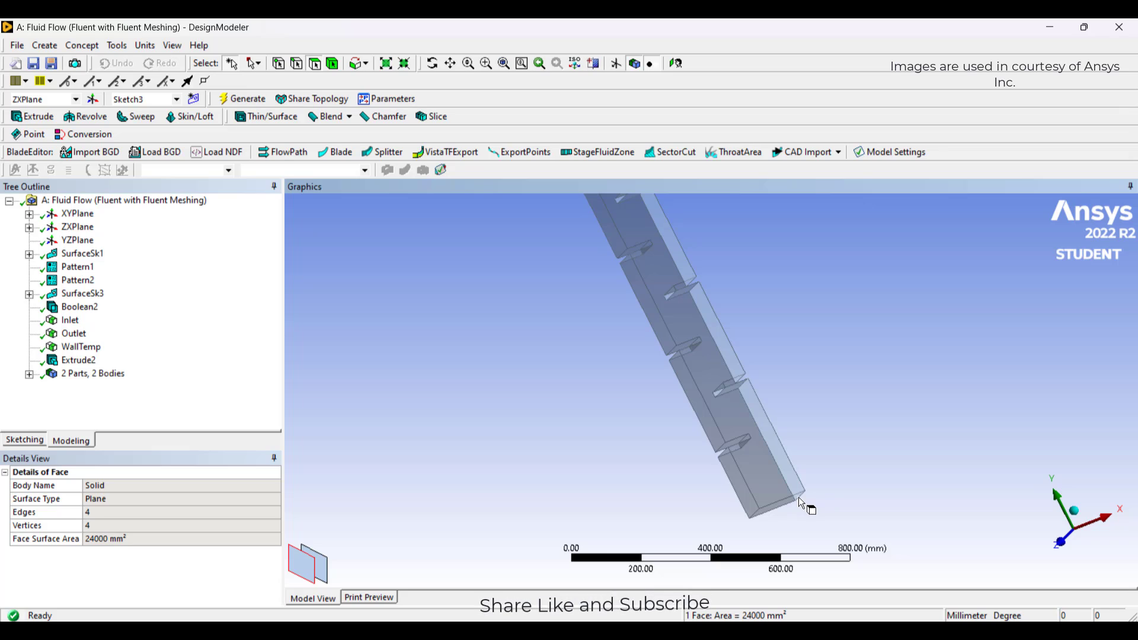
- Check the length of the short edges at both ends of the column
left_click(804, 502)
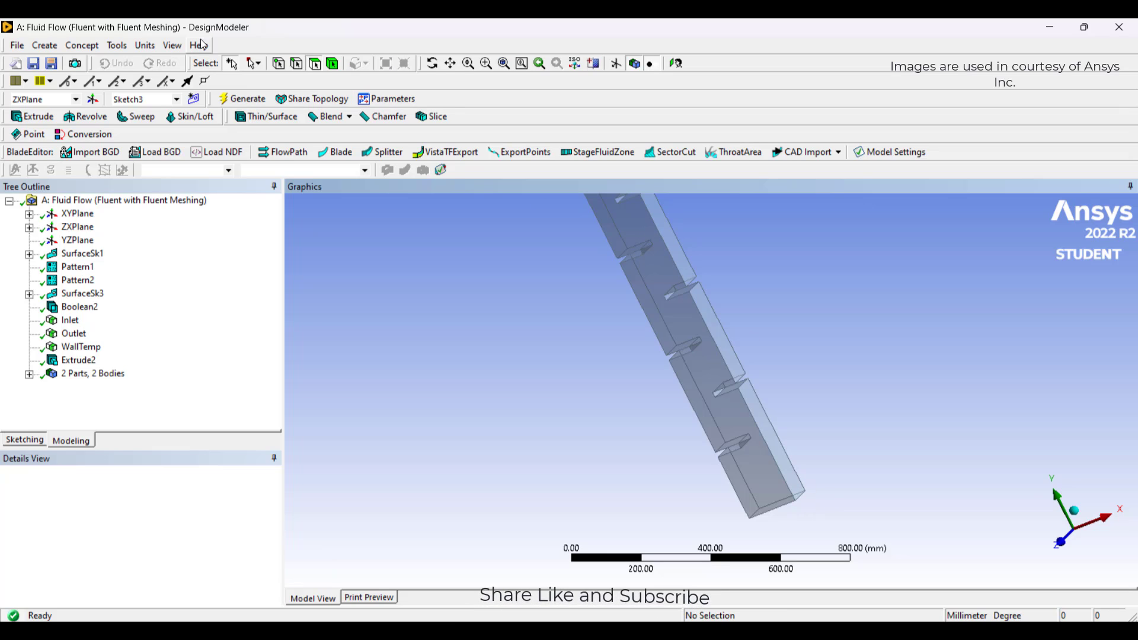
left_click(802, 498)
middle_click_drag(845, 425, 907, 565, "ctrl")
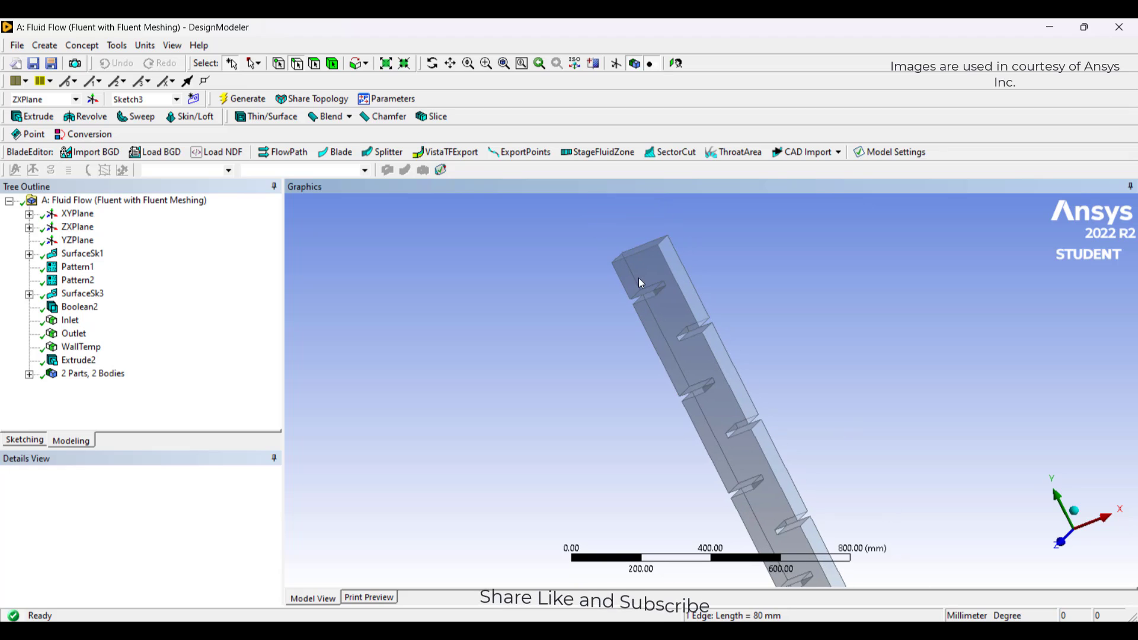
left_click(665, 242)
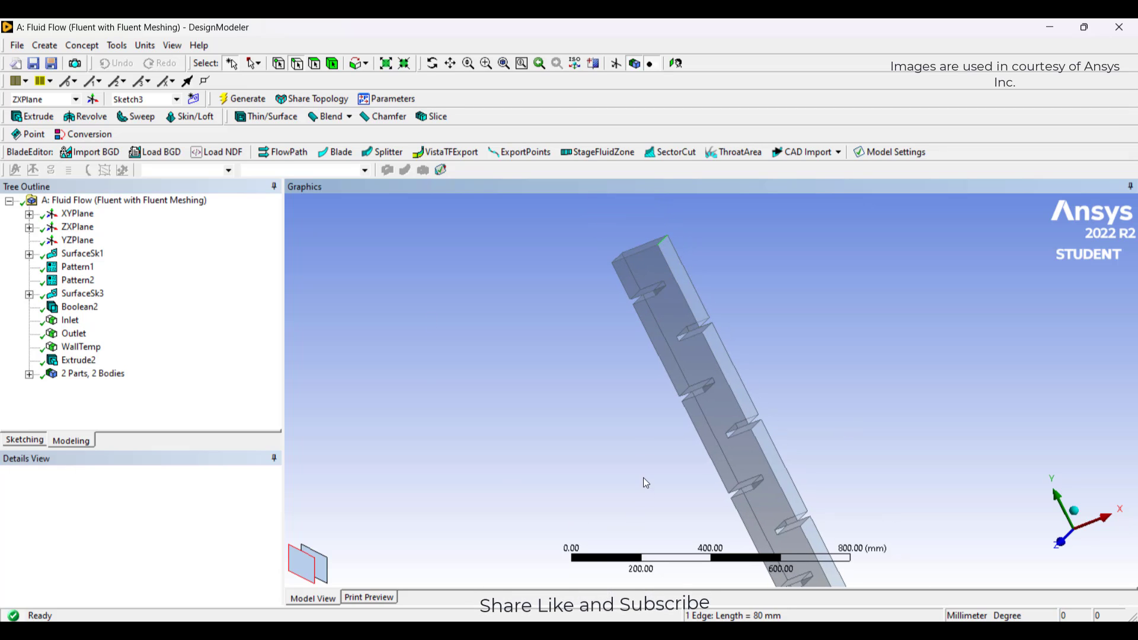
middle_click_drag(638, 449, 595, 375)
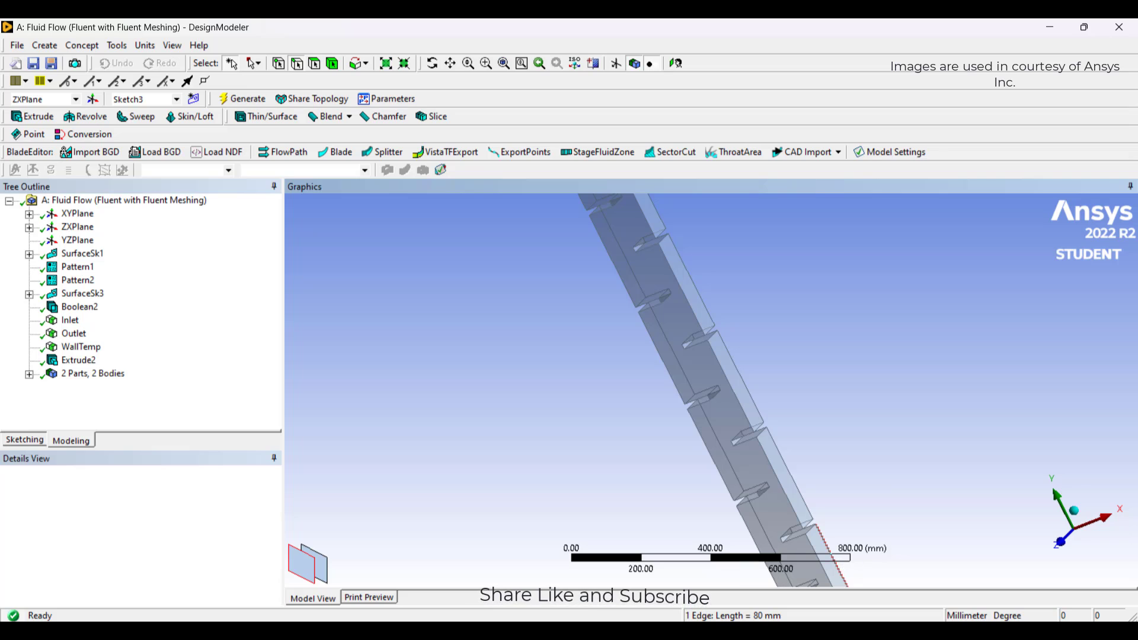
- Open the mesh of the Copy of Fluid Flow (Fluent) system in Meshing and close the geometry editor
left_click(822, 633)
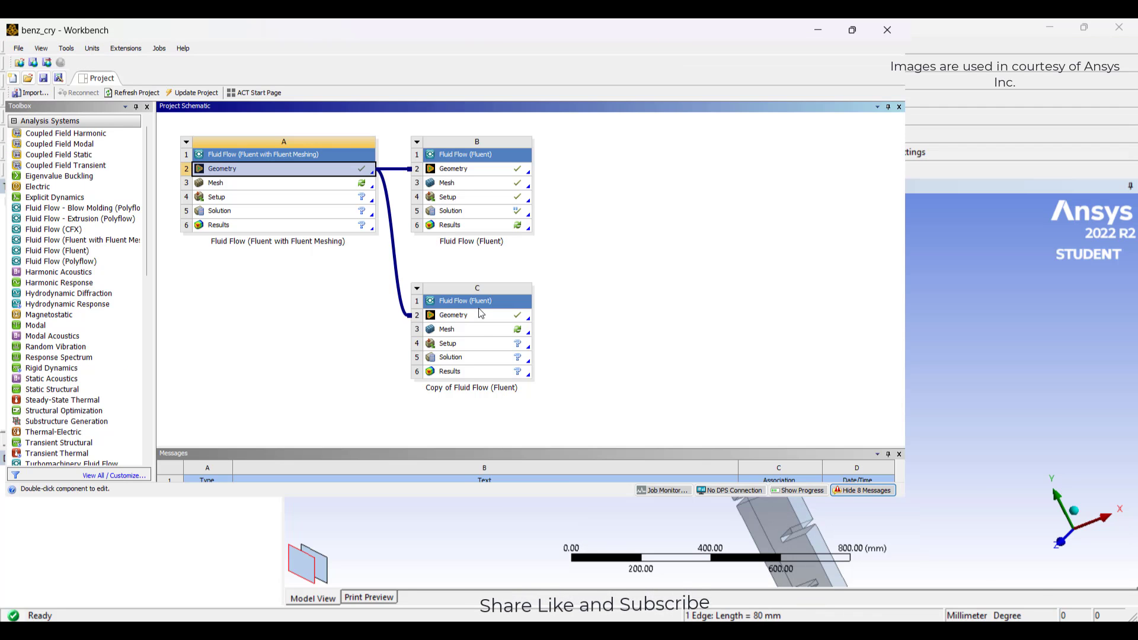
double_click(481, 331)
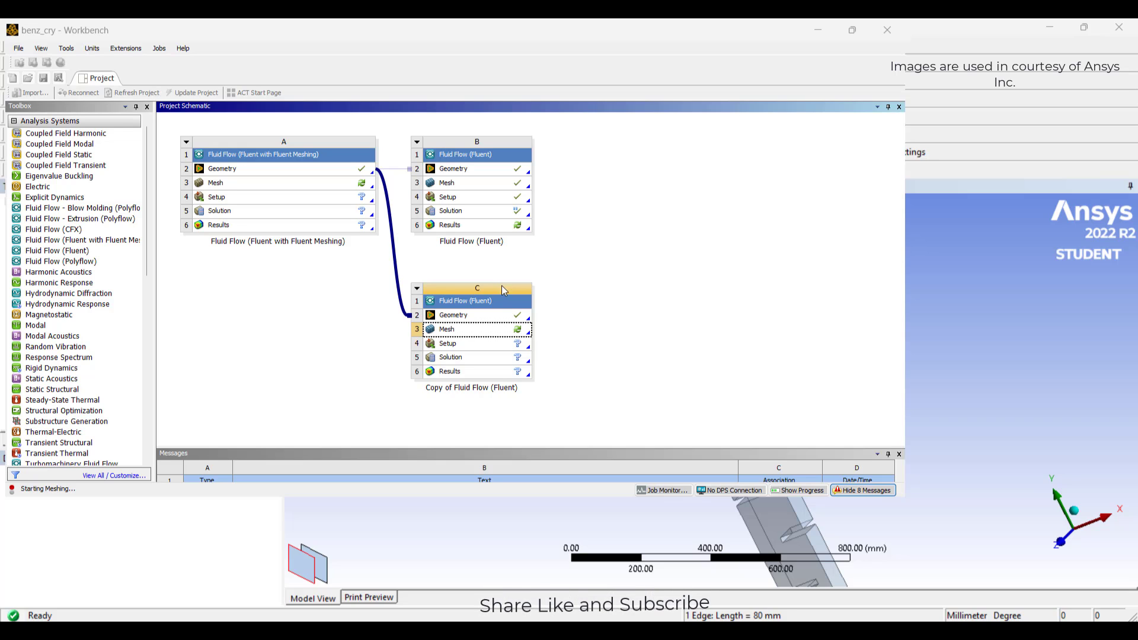
left_click(1117, 28)
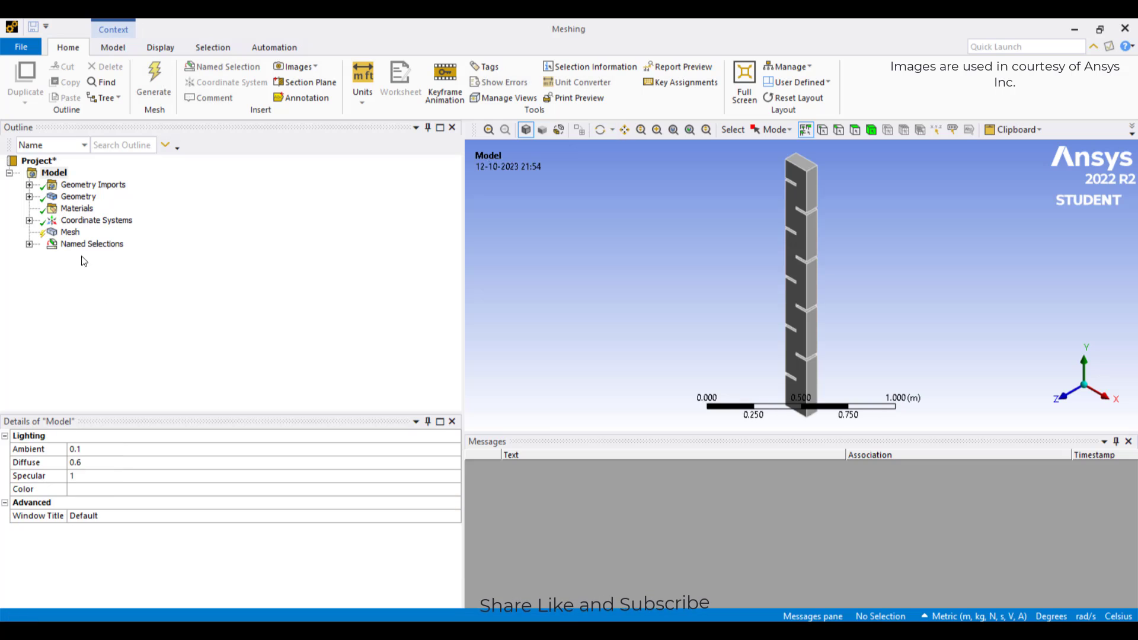
- Set the global mesh element size to 0.02 m
left_click(68, 232)
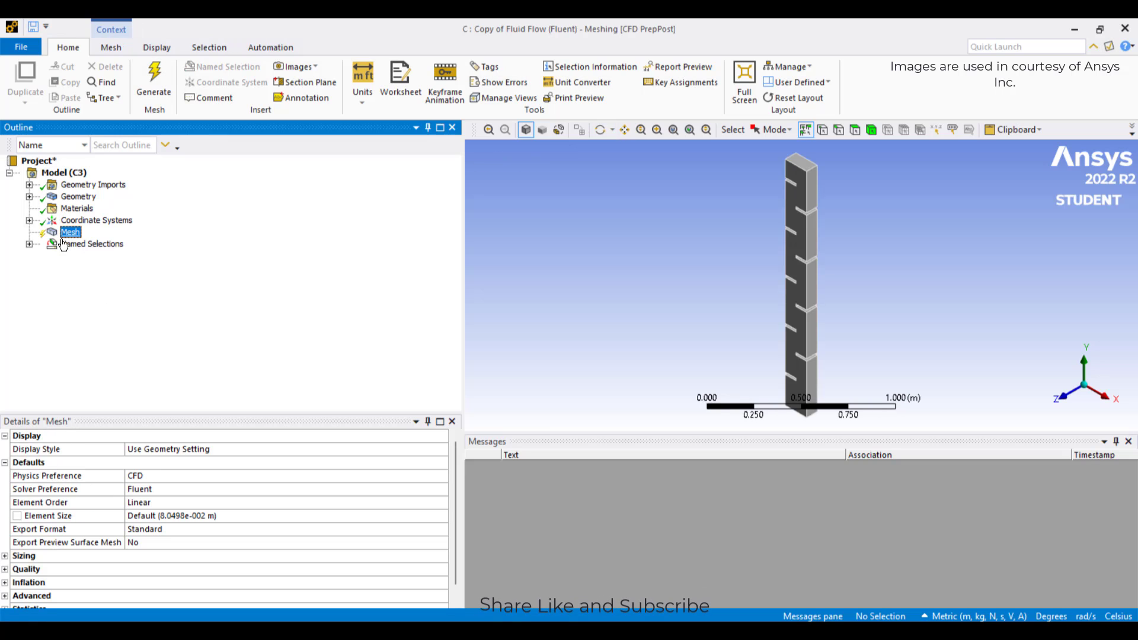
left_click(213, 517)
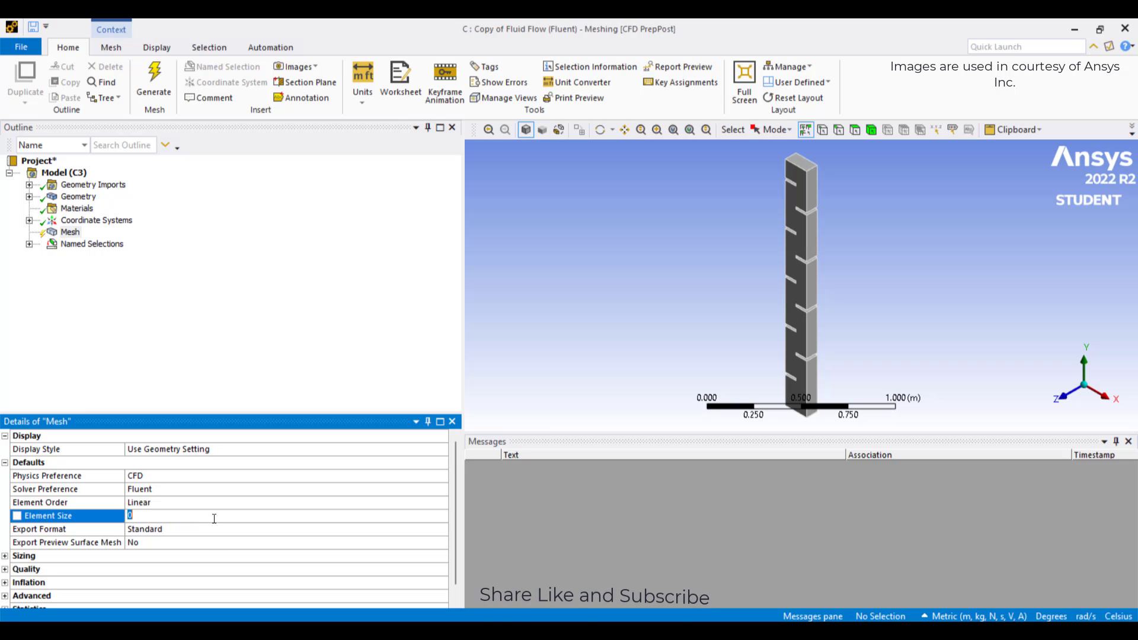
type("02")
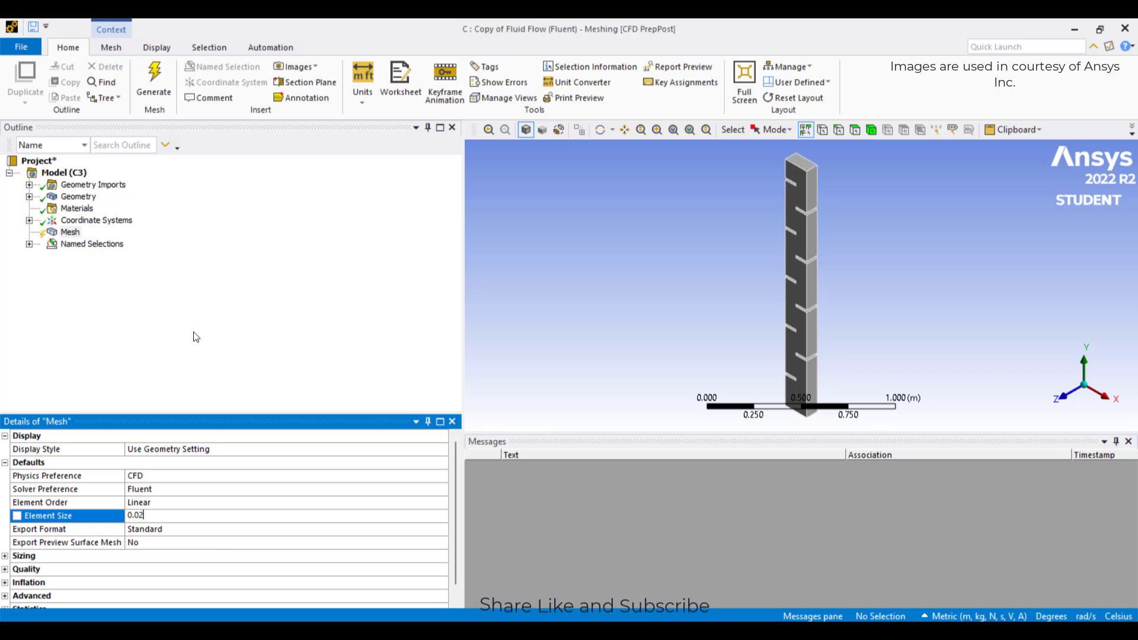
left_click(20, 265)
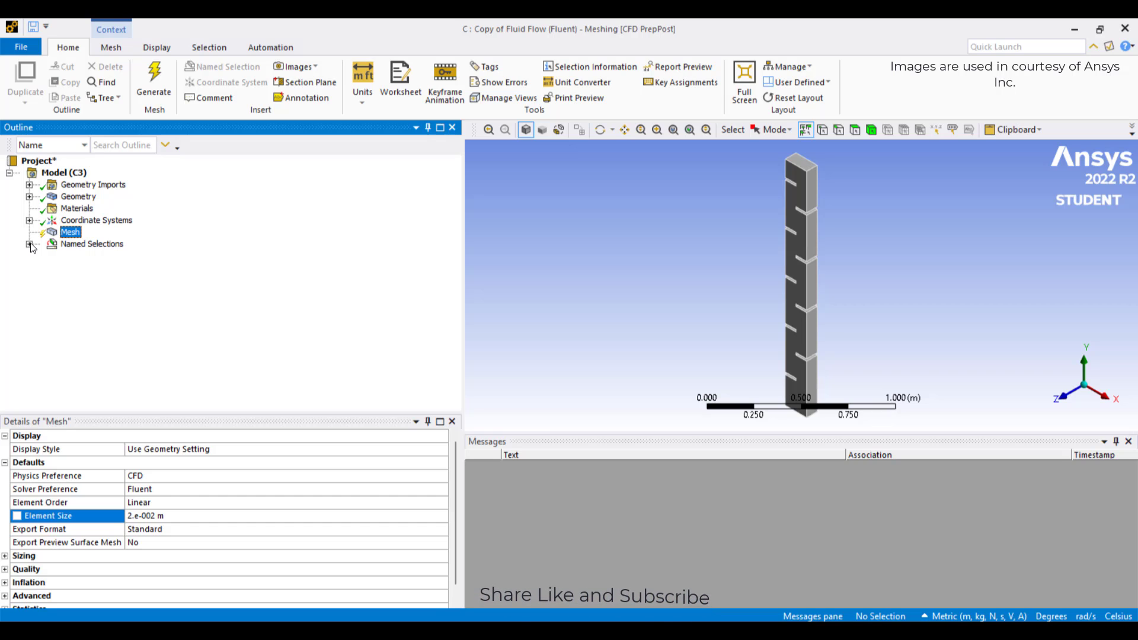
- Delete the imported named selections Inlet, Outlet and WallTemp
left_click(28, 245)
left_click(88, 256)
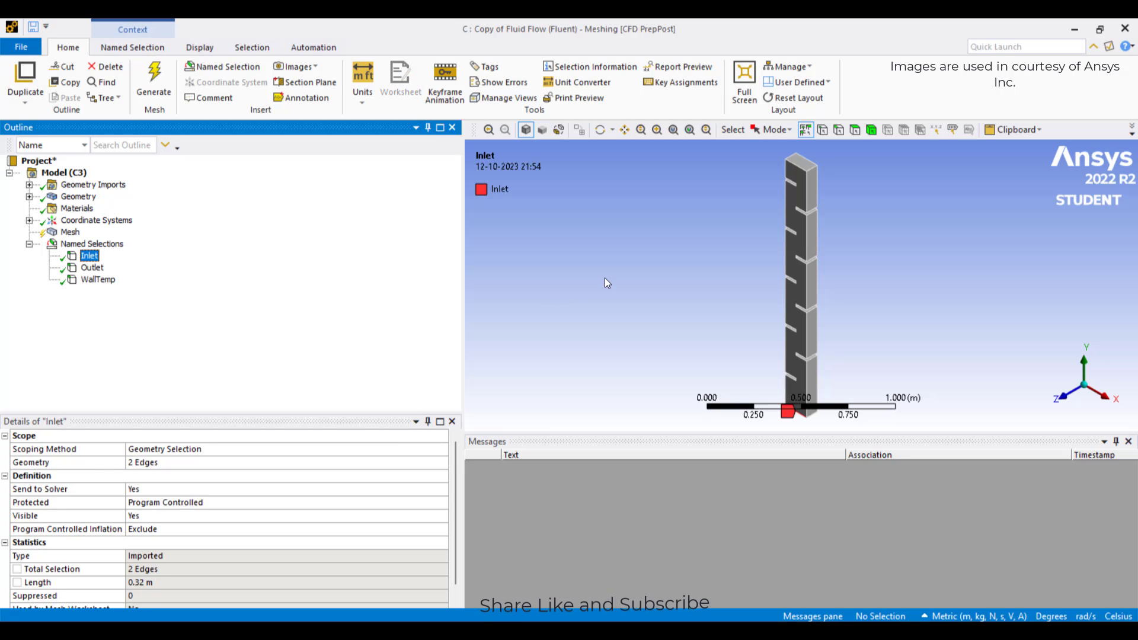
middle_click_drag(608, 283, 510, 254)
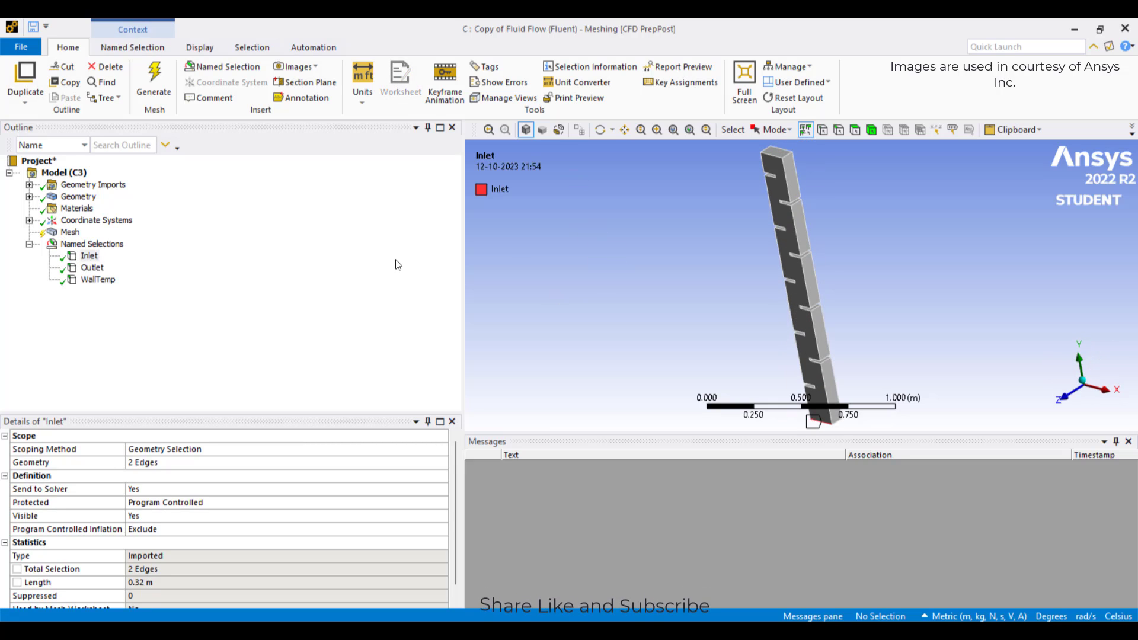
left_click(105, 288, "shift")
right_click(97, 278)
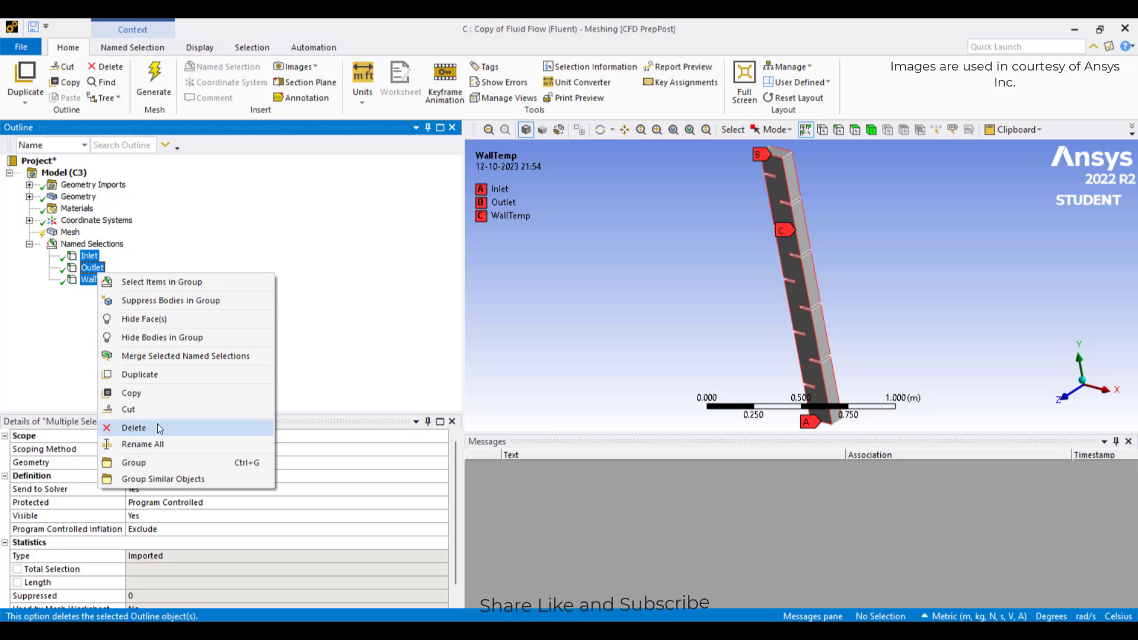
left_click(134, 428)
left_click(555, 380)
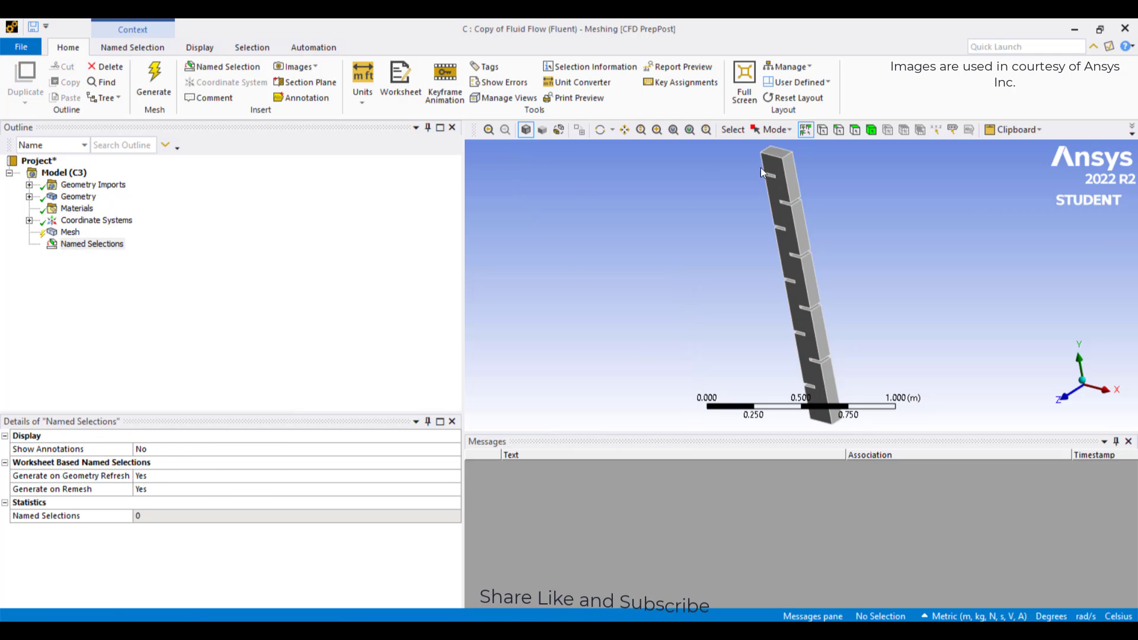
- Create a named selection called Inlet on the bottom end face of the column
left_click(852, 131)
middle_click_drag(859, 265, 813, 171)
left_click(819, 267)
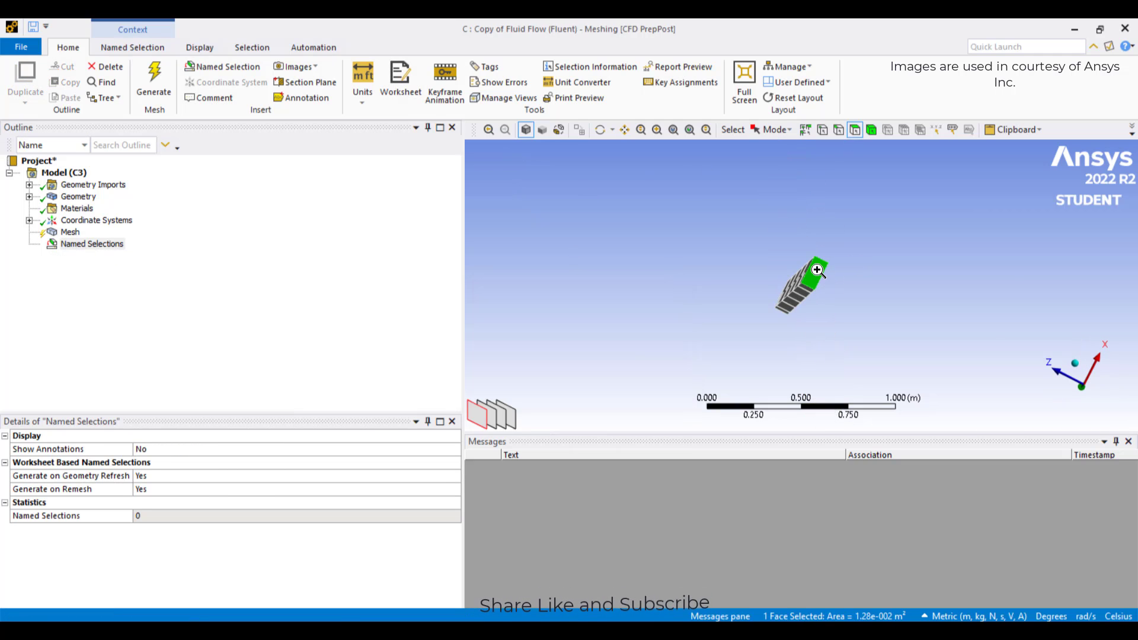
right_click(819, 268)
left_click(874, 556)
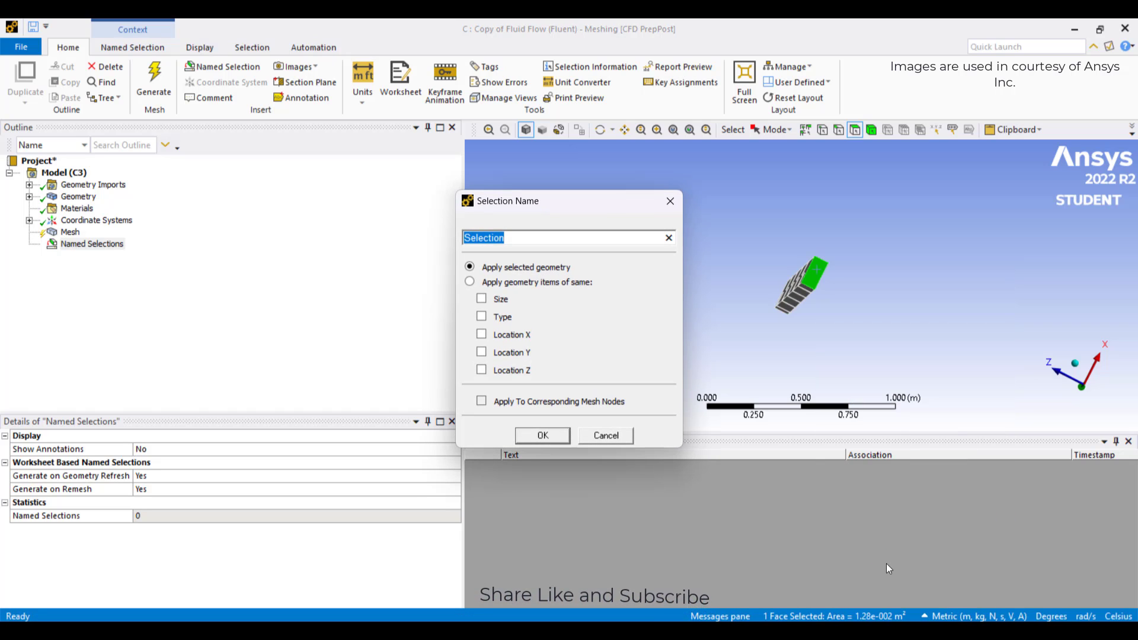
type("In")
key("BackSpace")
key("BackSpace")
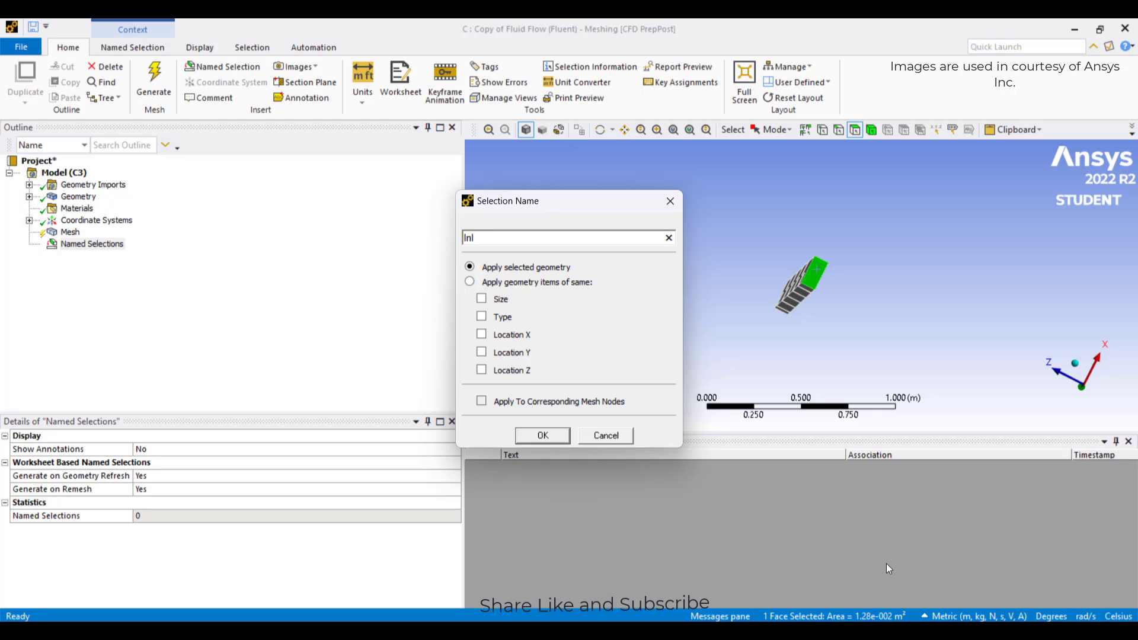
type("l")
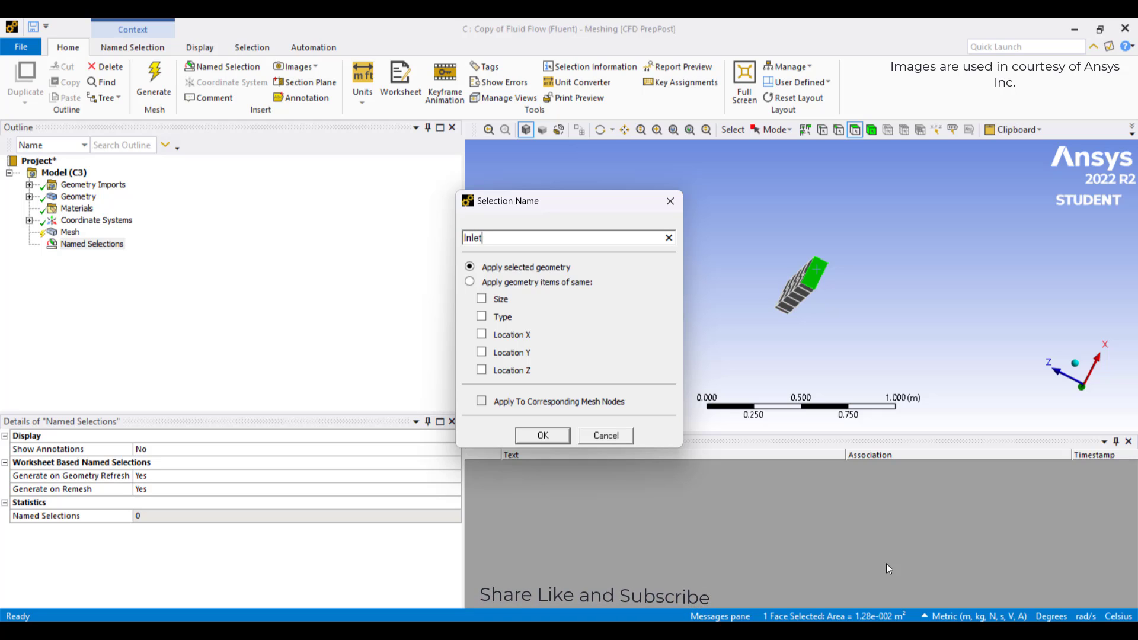
type("et")
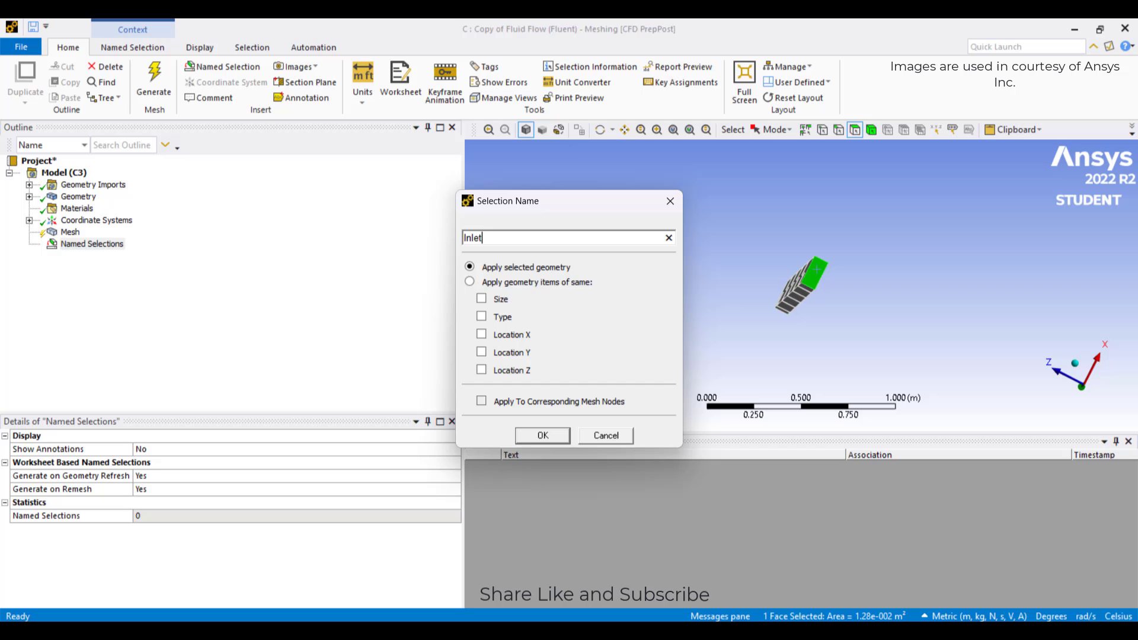
left_click(543, 435)
- Create a named selection called Outlet on the column's end face opposite the inlet
middle_click_drag(809, 233, 813, 347)
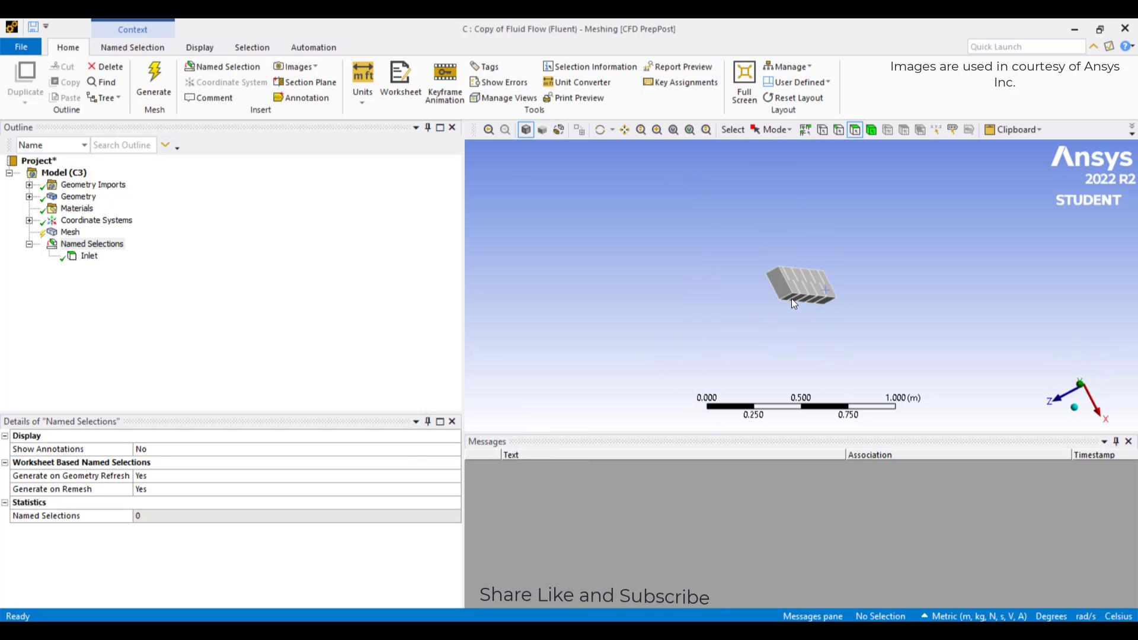
left_click(783, 286)
right_click(782, 286)
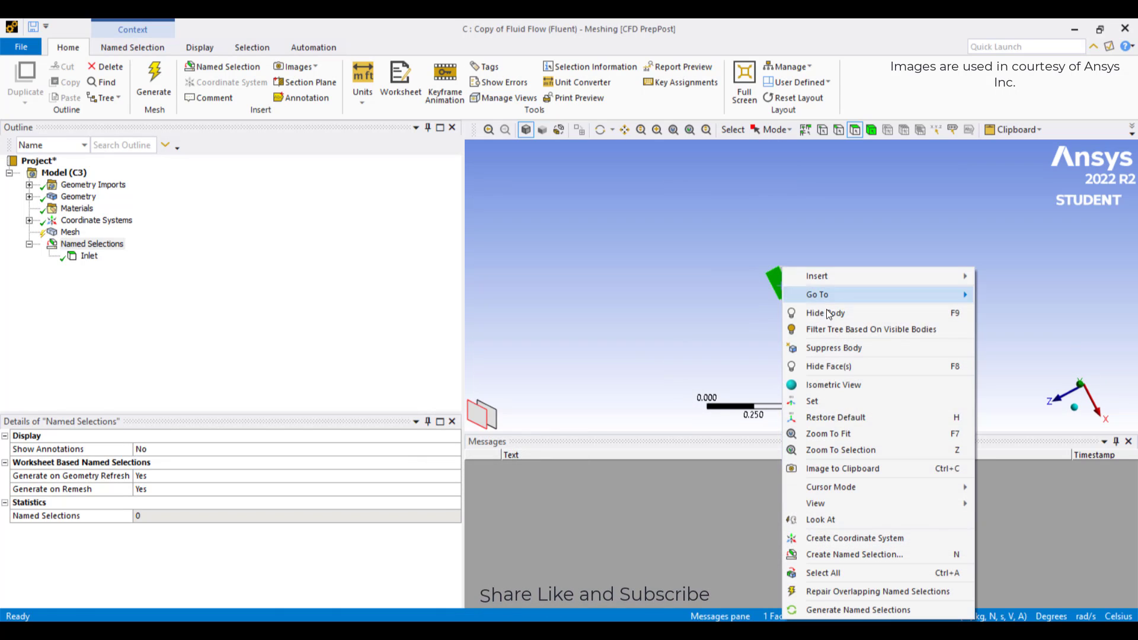
left_click(875, 555)
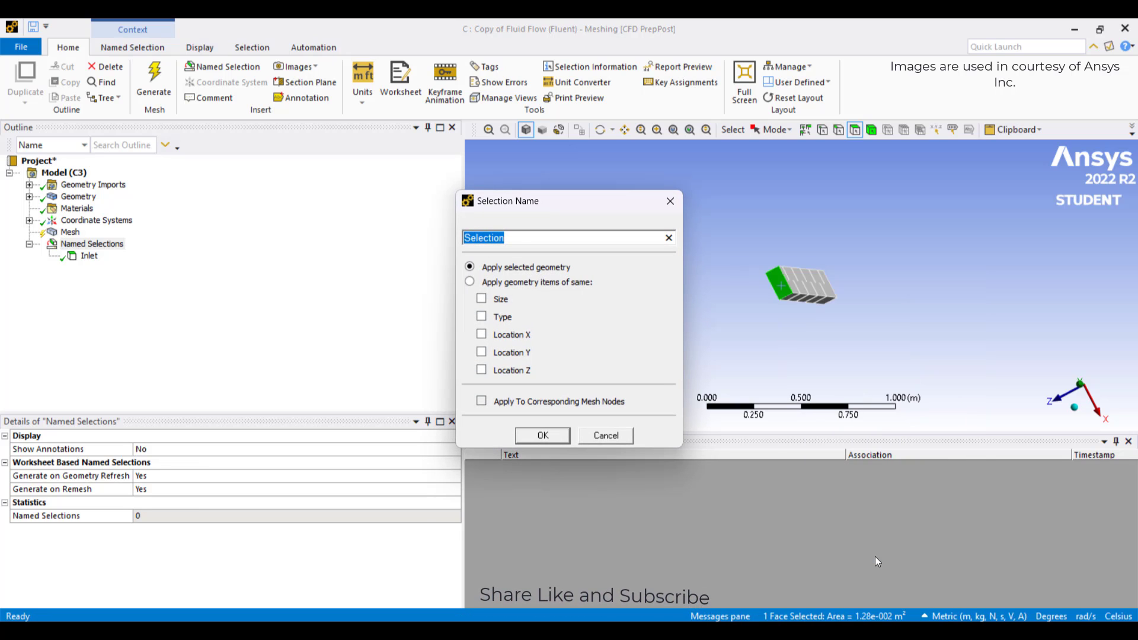
type("Outl")
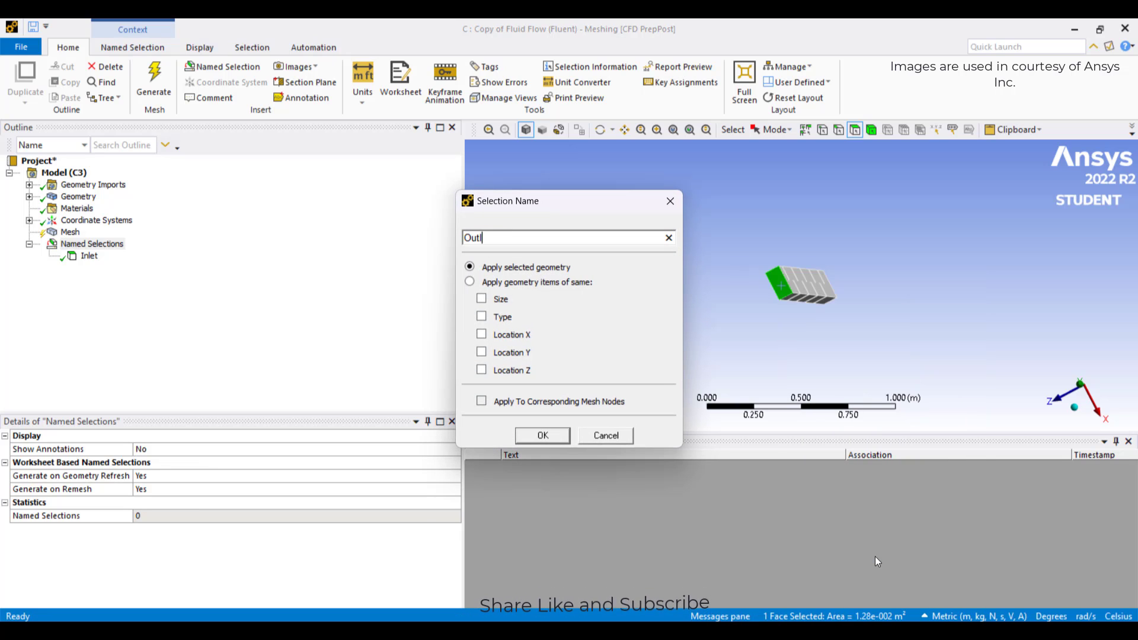
type("et")
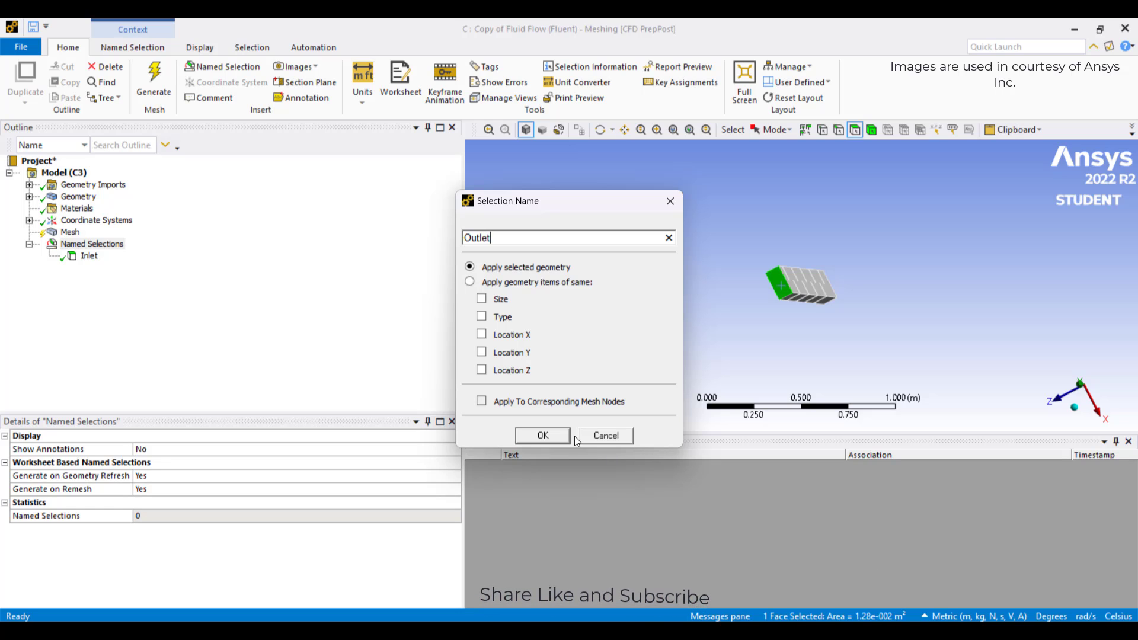
left_click(549, 435)
- Create a named selection called Wall from all the column's faces except the inlet and outlet end faces
middle_click_drag(664, 355, 881, 261)
left_click(805, 224)
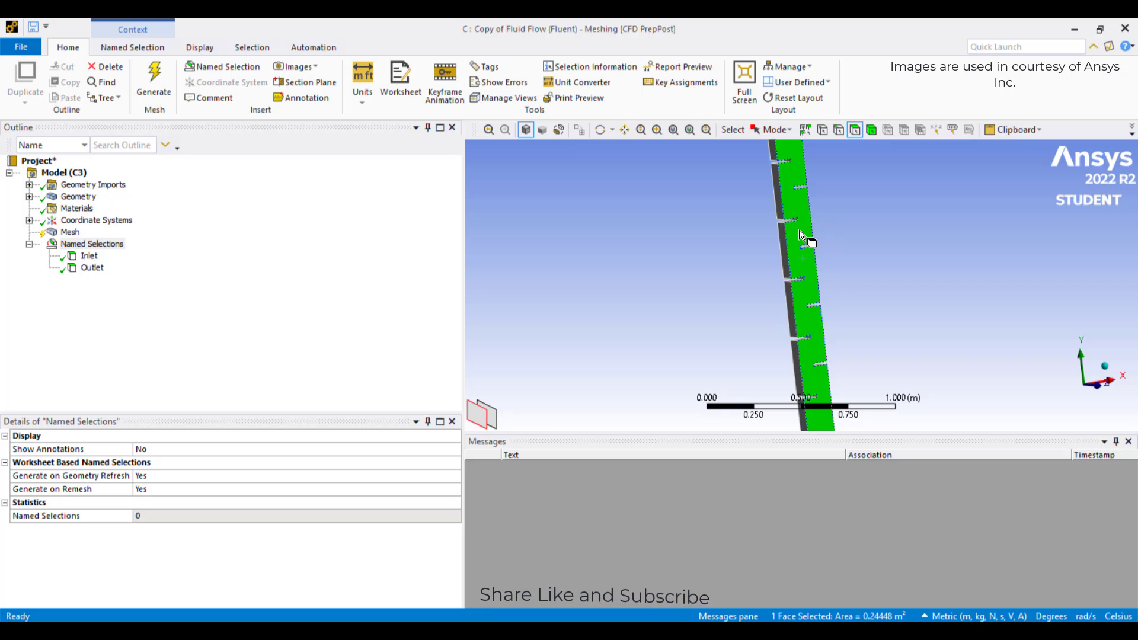
key("ctrl+a")
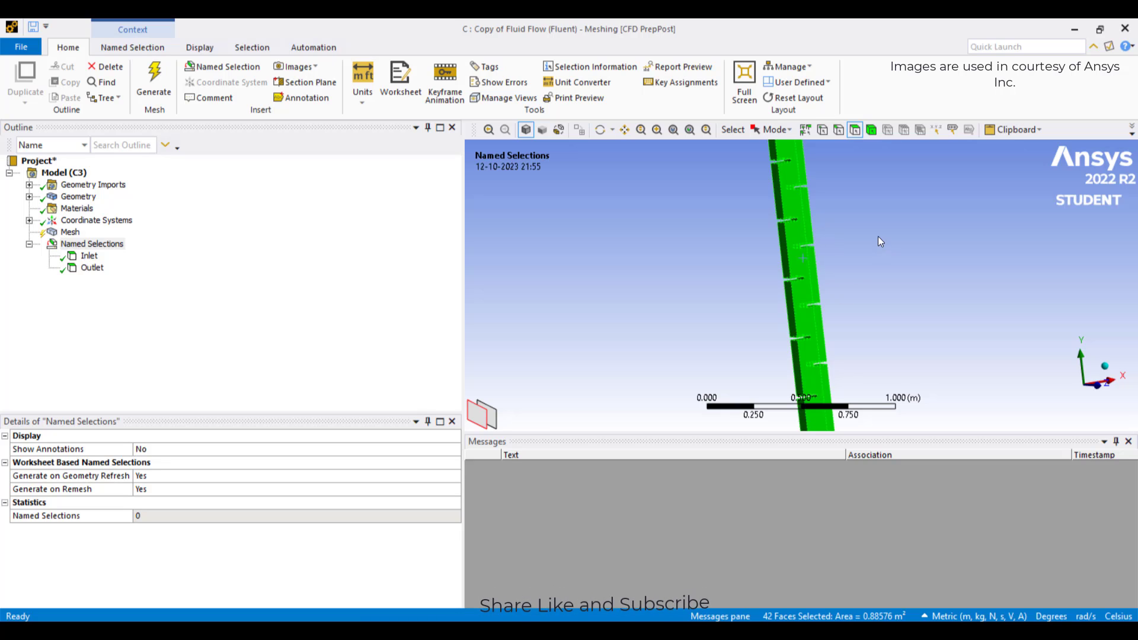
middle_click_drag(879, 240, 844, 354)
left_click(844, 353, "ctrl")
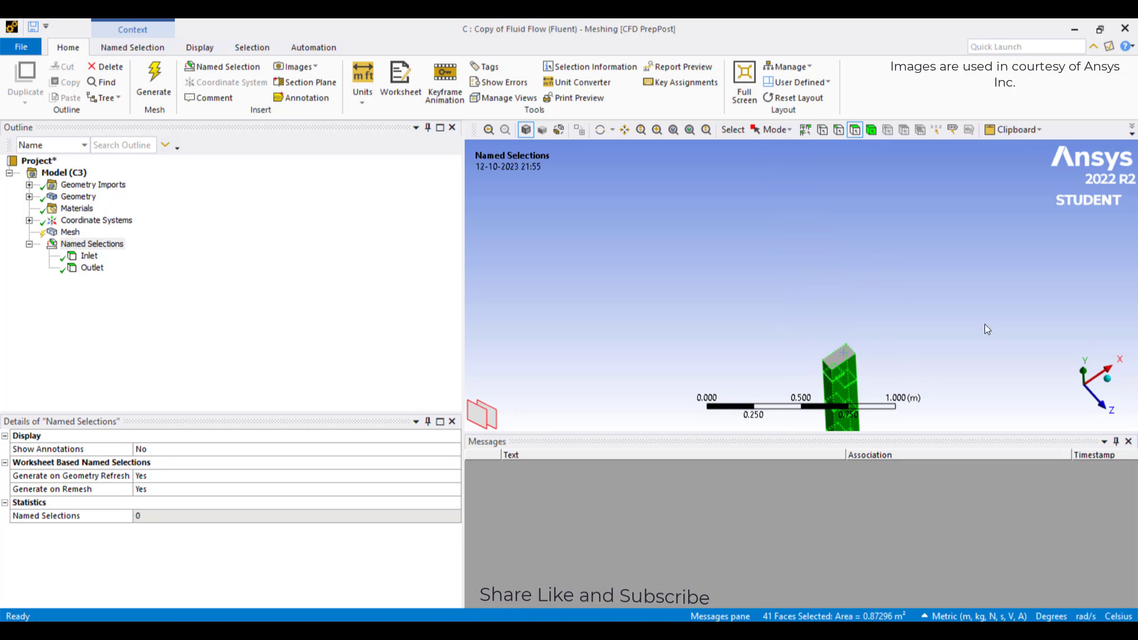
middle_click_drag(987, 329, 682, 249)
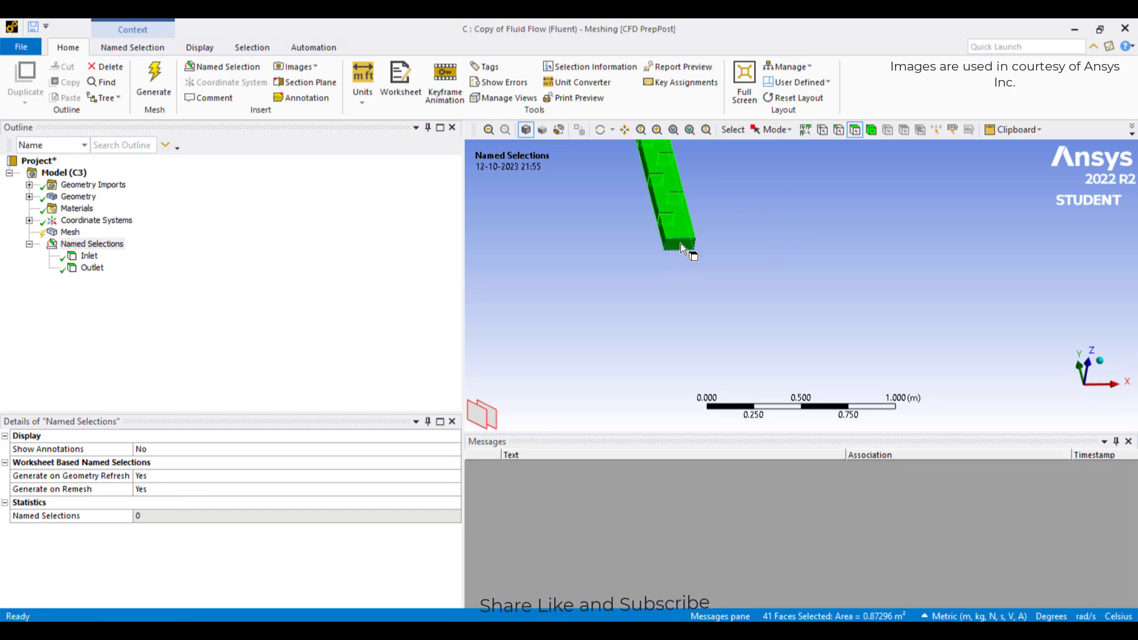
right_click(92, 244)
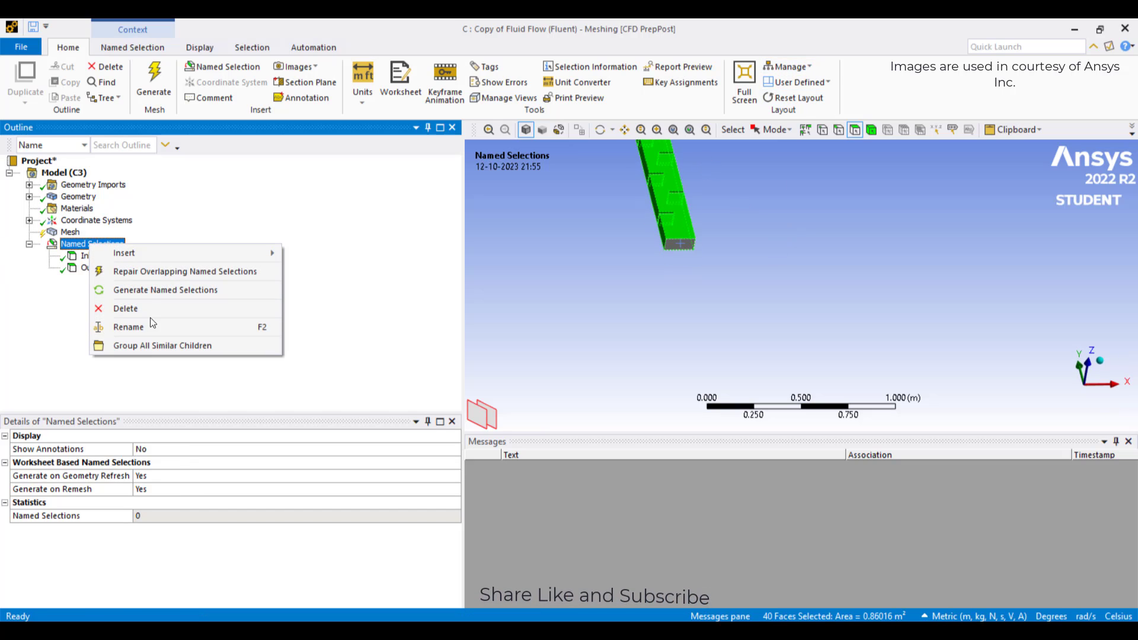
right_click(663, 199)
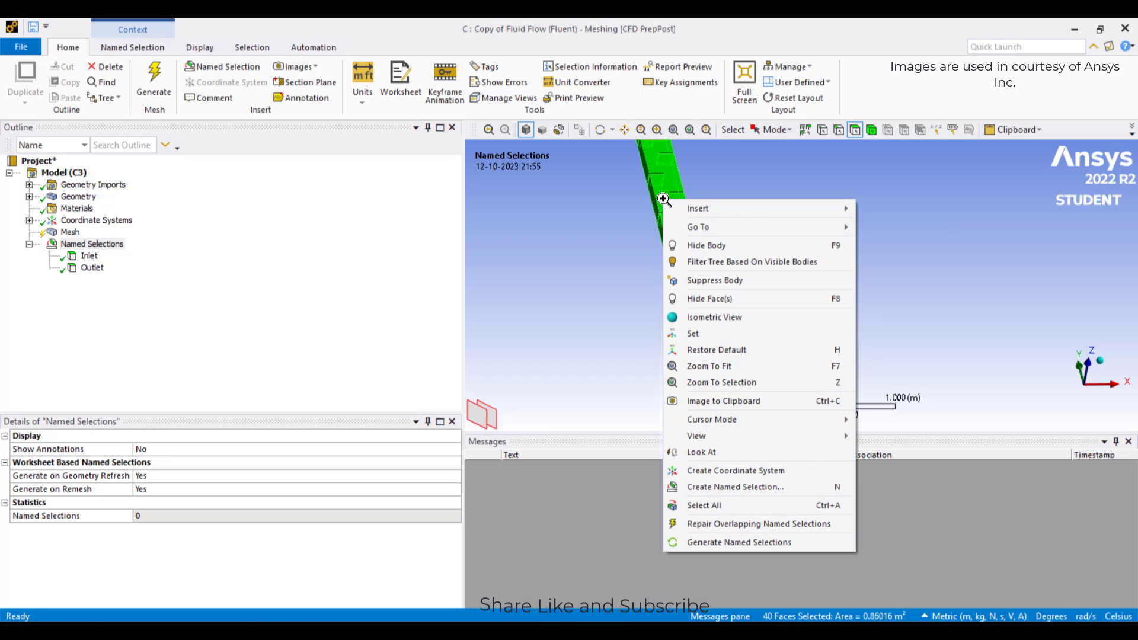
left_click(754, 490)
type("W")
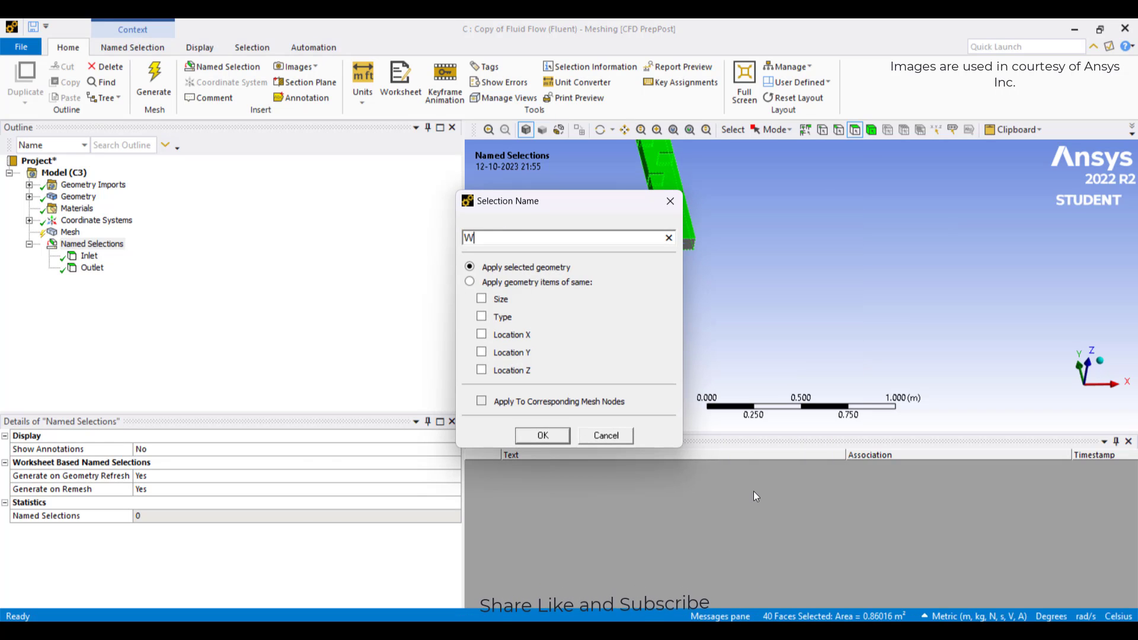
type("a;;")
key("BackSpace")
key("BackSpace")
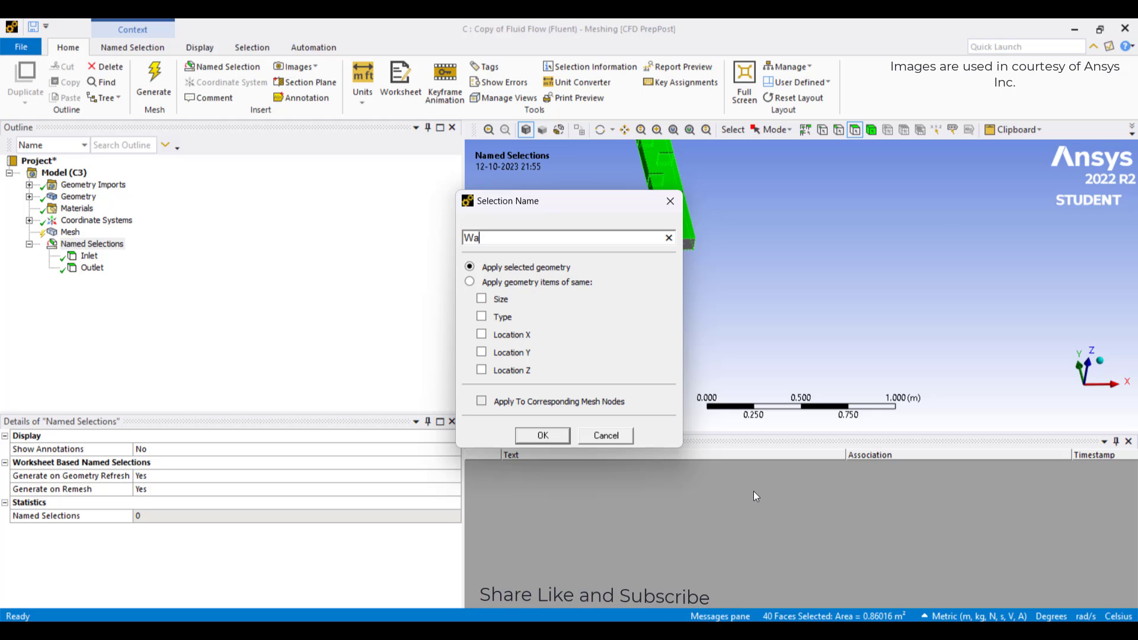
type("ll")
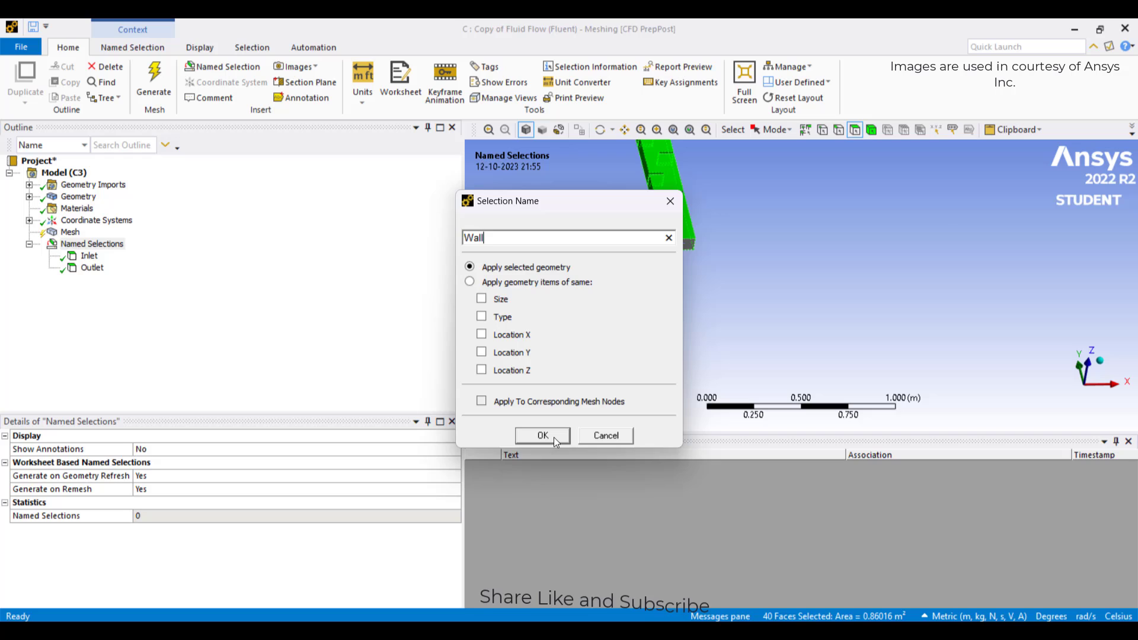
left_click(554, 436)
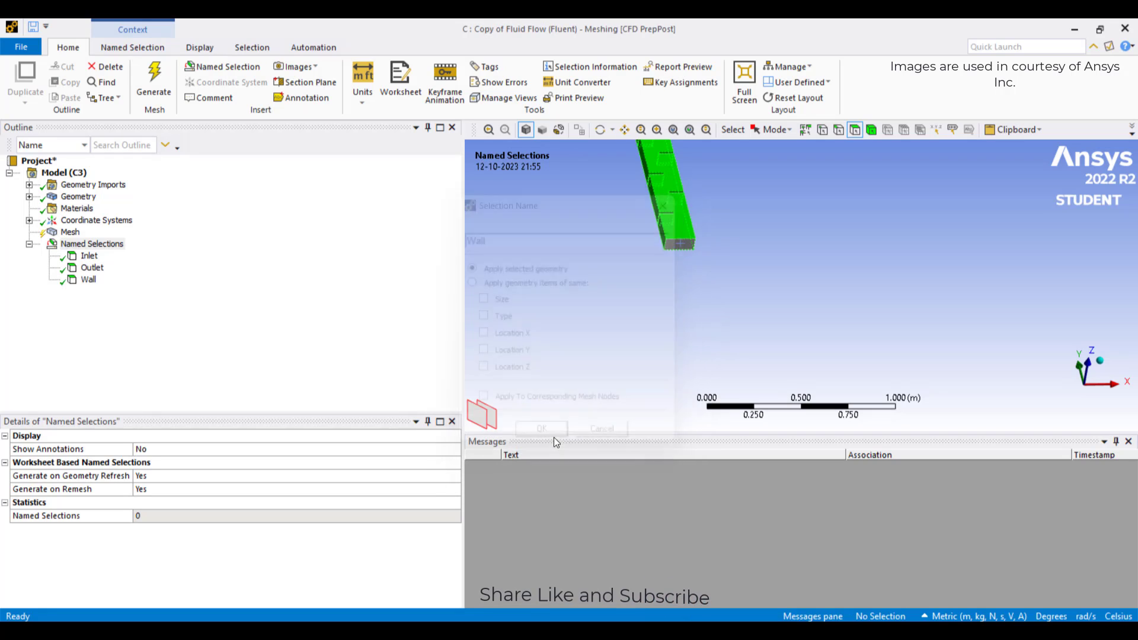
- Insert a mesh method on the column body and set its type to MultiZone
left_click(70, 232)
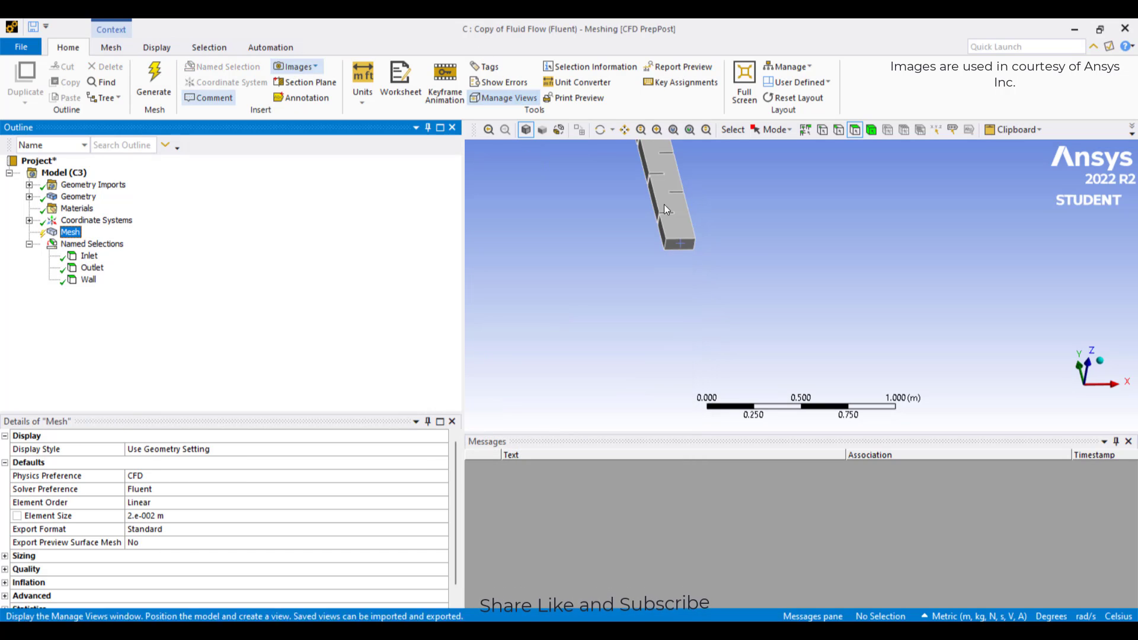
left_click(871, 130)
left_click(674, 179)
right_click(670, 182)
mouse_move(738, 192)
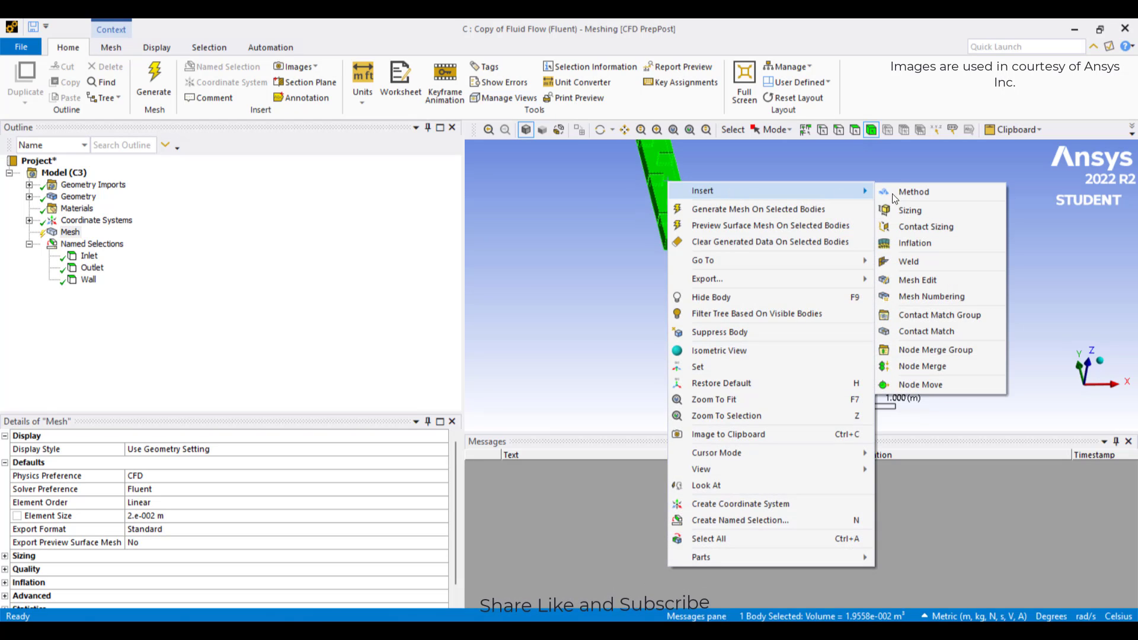
left_click(923, 194)
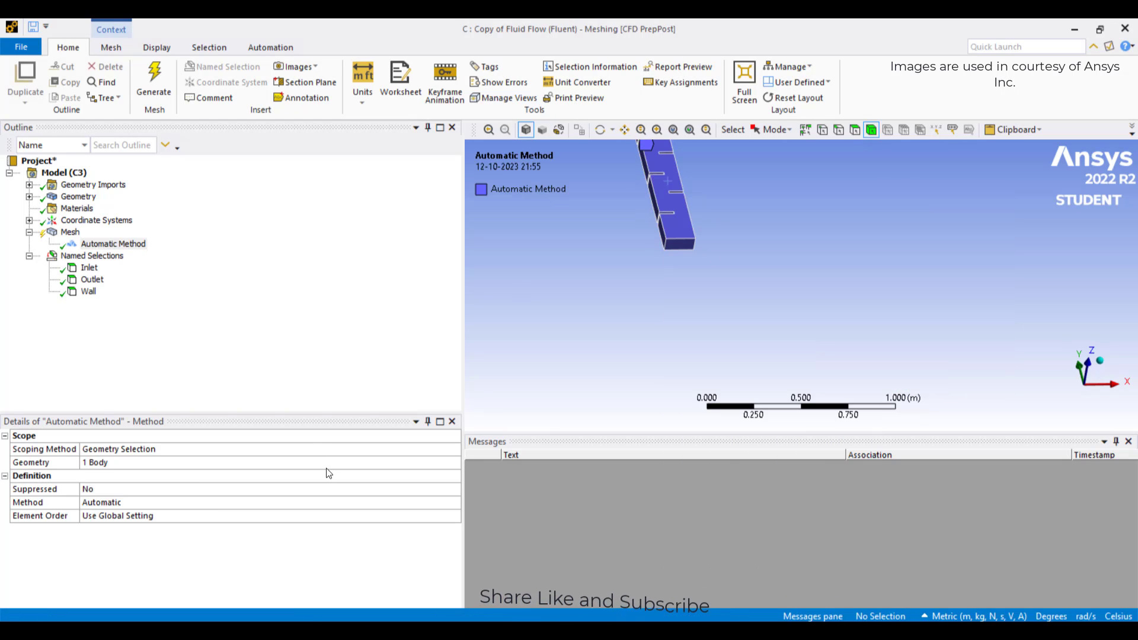
double_click(214, 502)
left_click(183, 514)
double_click(182, 502)
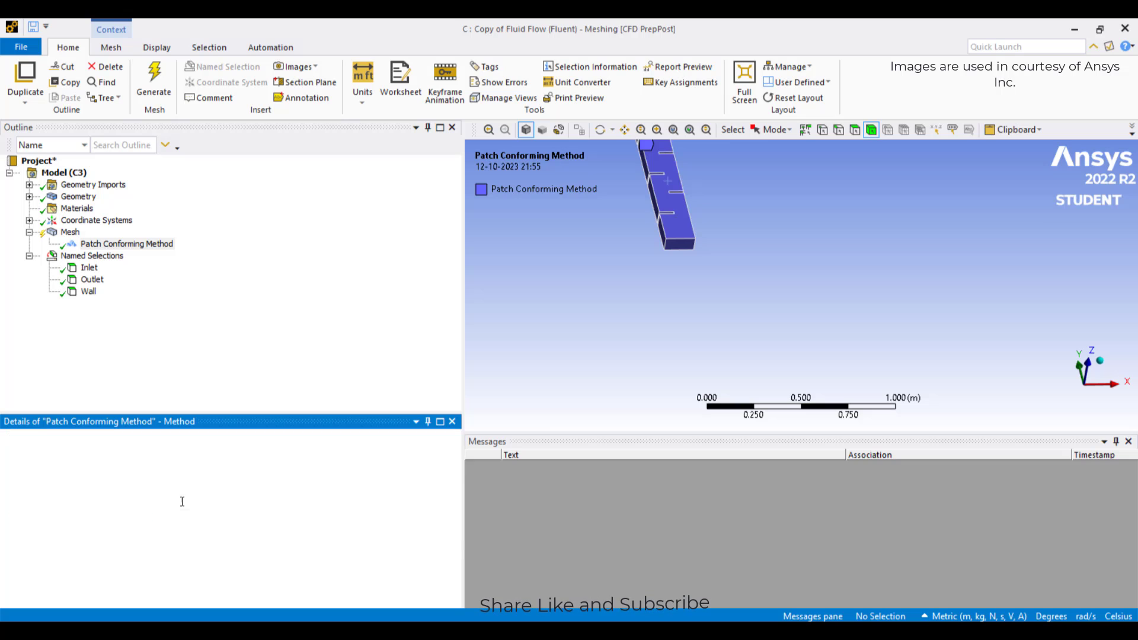
double_click(181, 502)
double_click(189, 502)
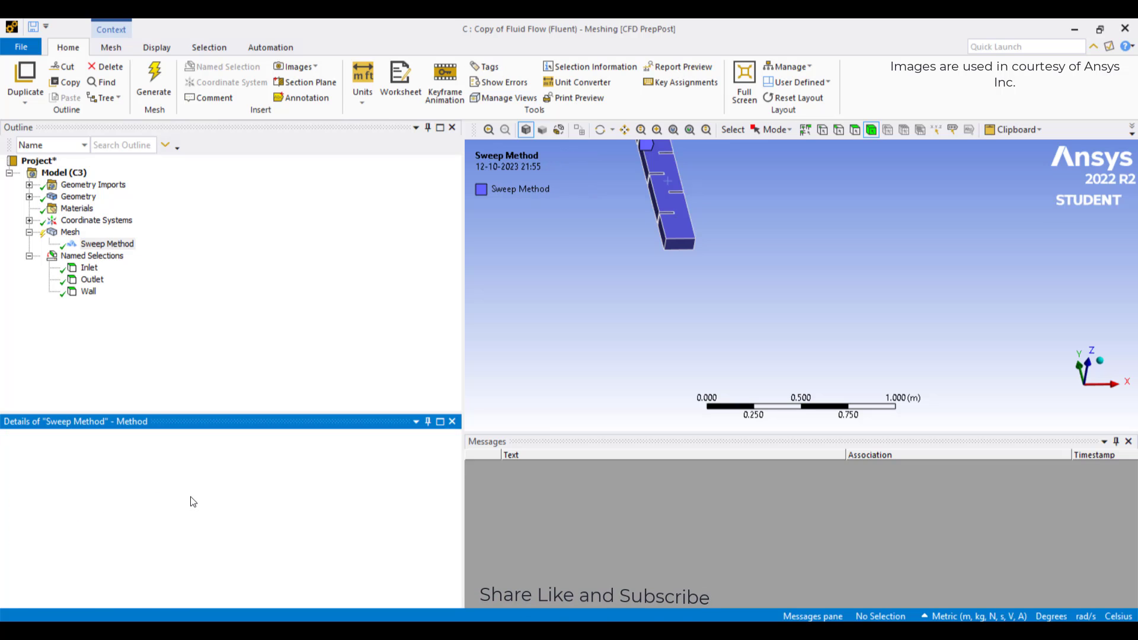
scroll(186, 522, "down", 3)
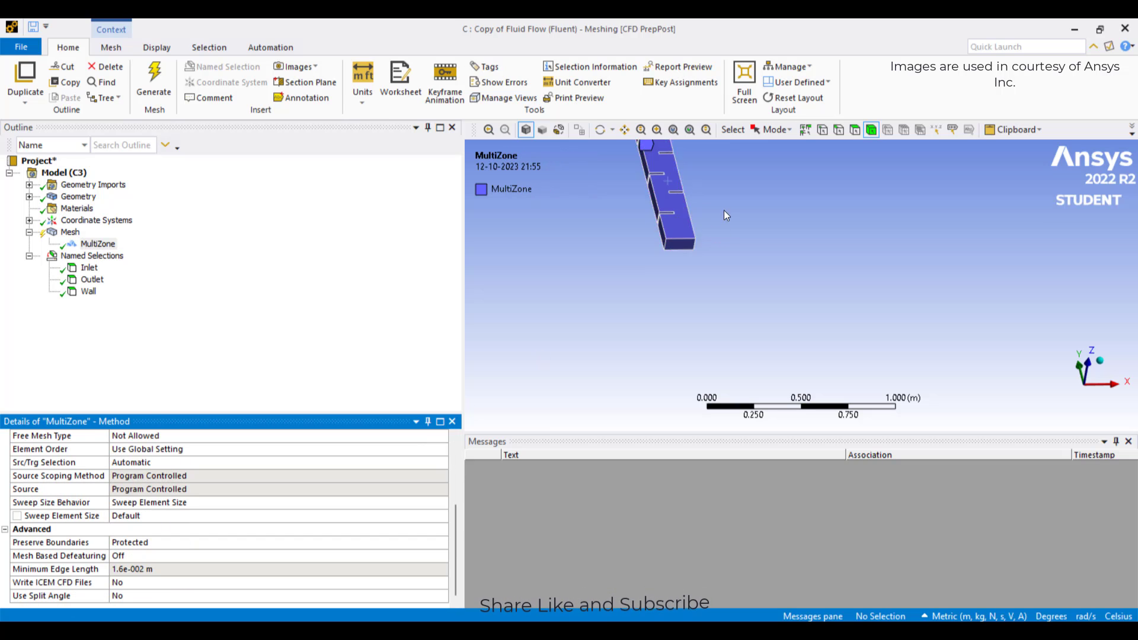
- Insert an inflation control on the column body, scoping its boundary by named selection to Wall
middle_click_drag(600, 250, 728, 276)
right_click(725, 275)
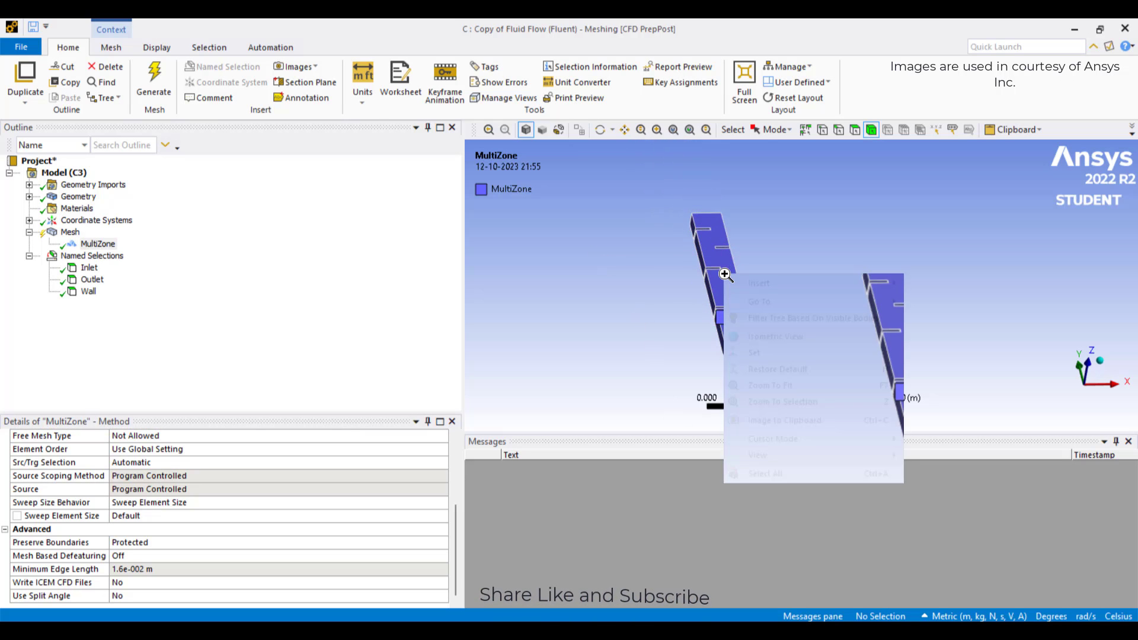
left_click(719, 247)
right_click(718, 235)
mouse_move(916, 244)
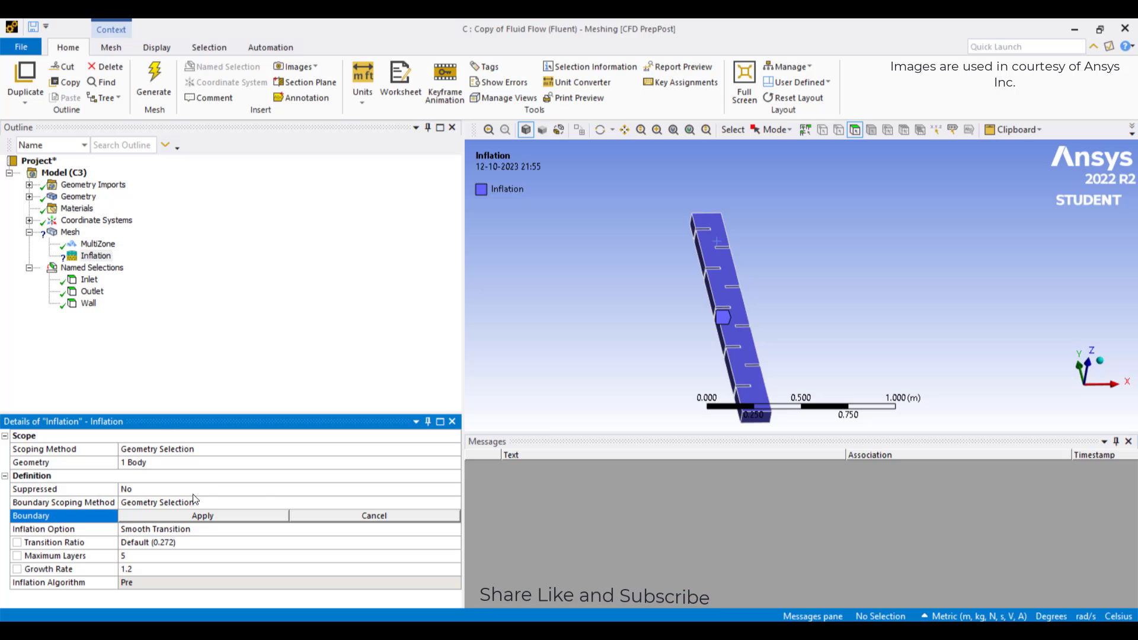
left_click(450, 502)
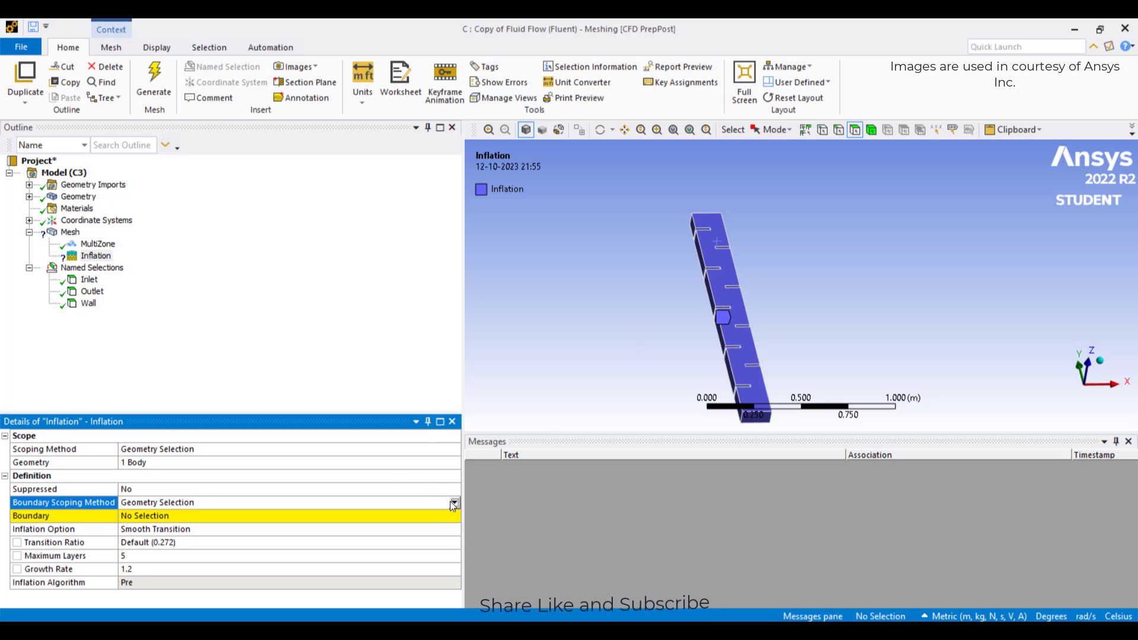
left_click(201, 503)
left_click(180, 524)
left_click(443, 518)
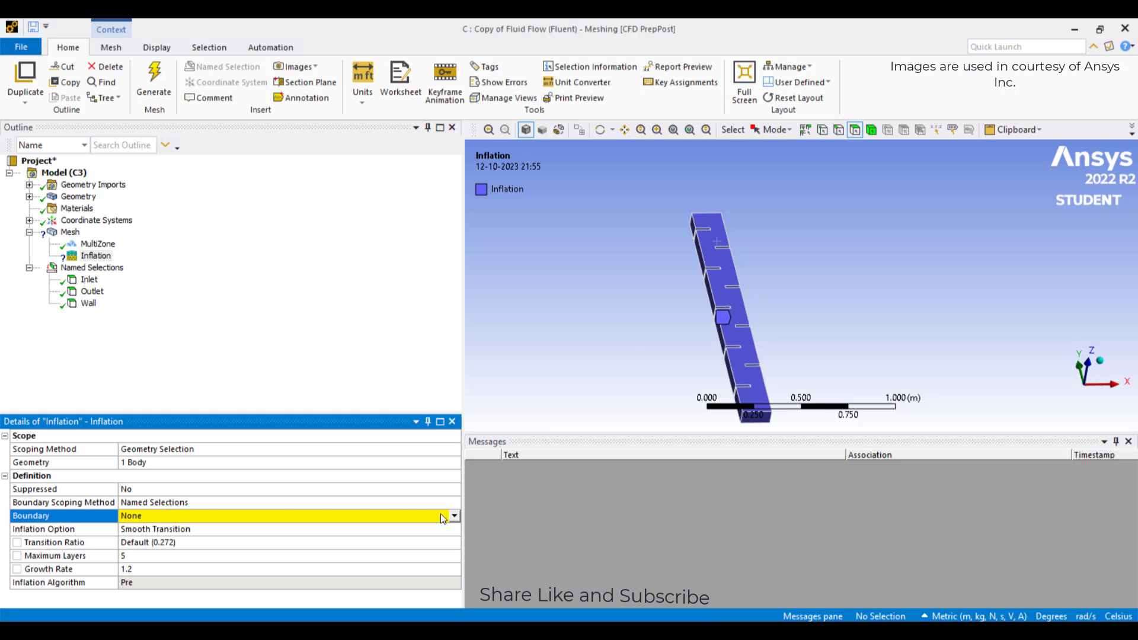
left_click(454, 517)
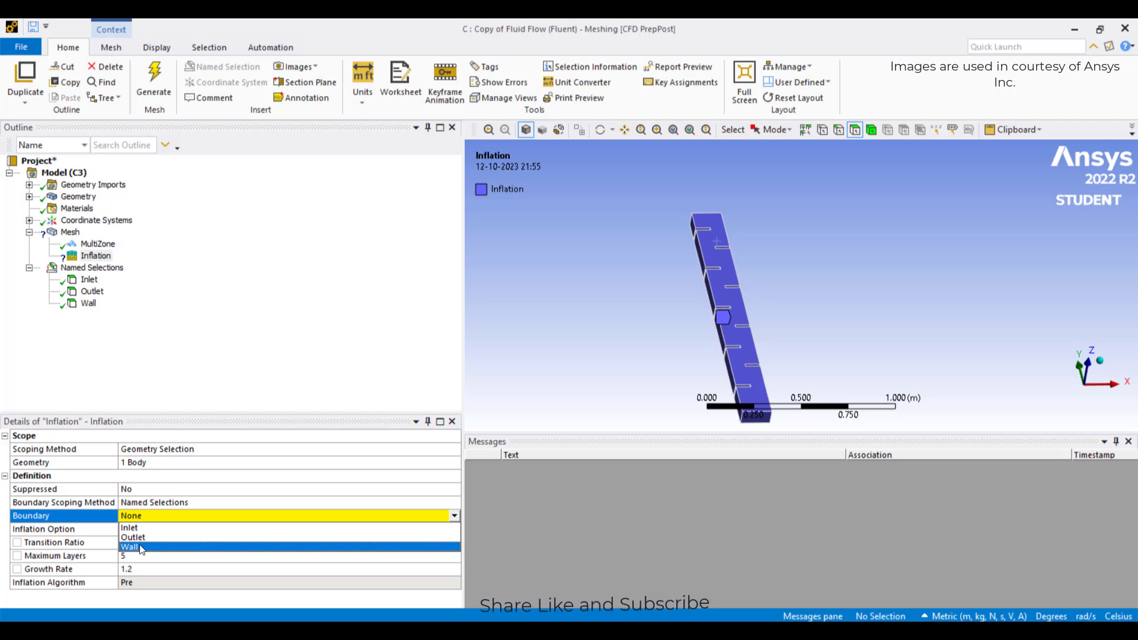
left_click(140, 546)
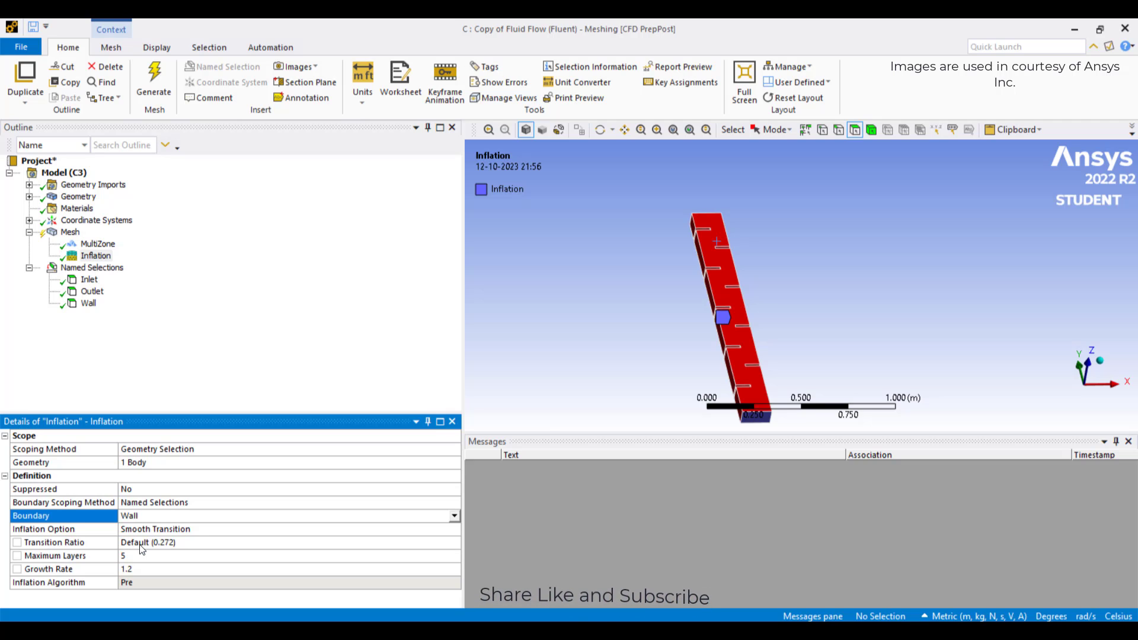
- Generate the mesh with the current settings and display it on the column
left_click(154, 80)
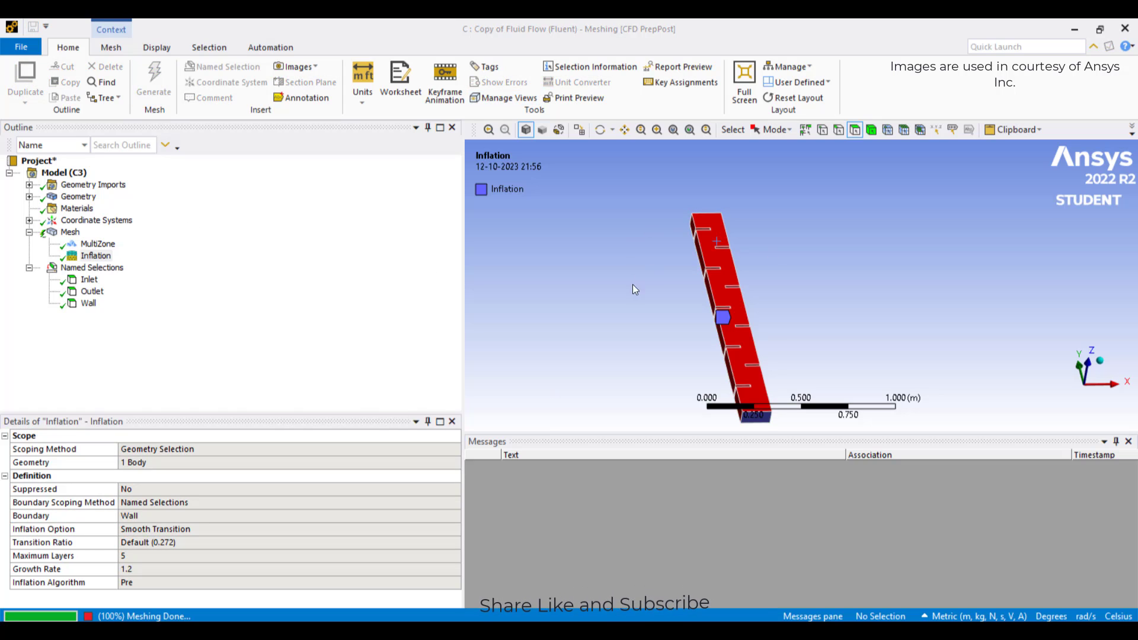
left_click(71, 233)
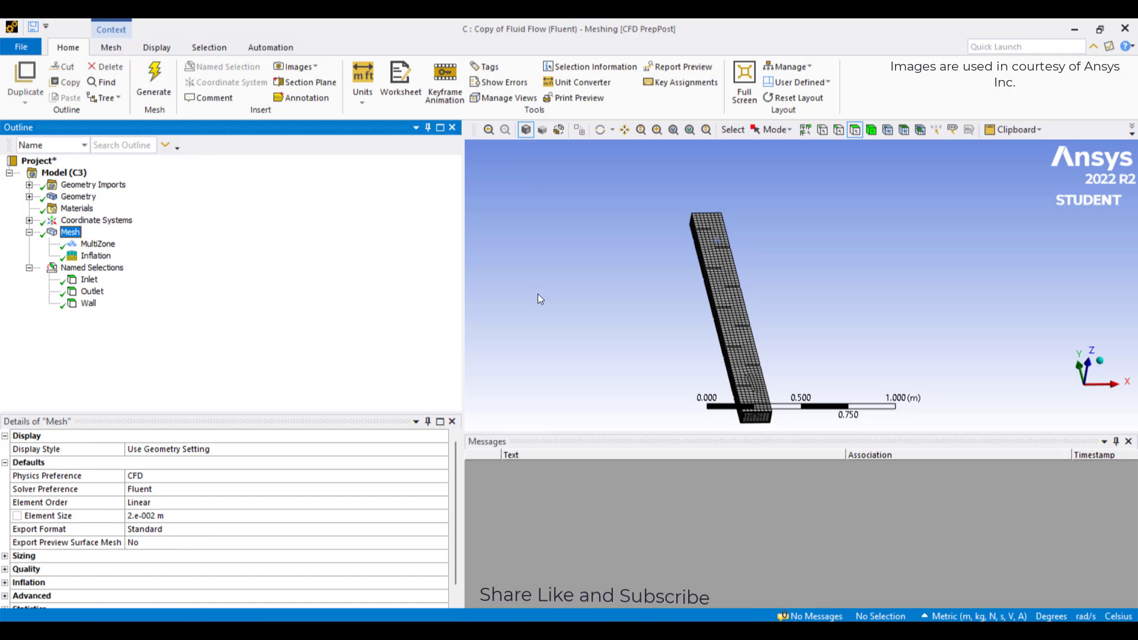
middle_click_drag(760, 315, 632, 271)
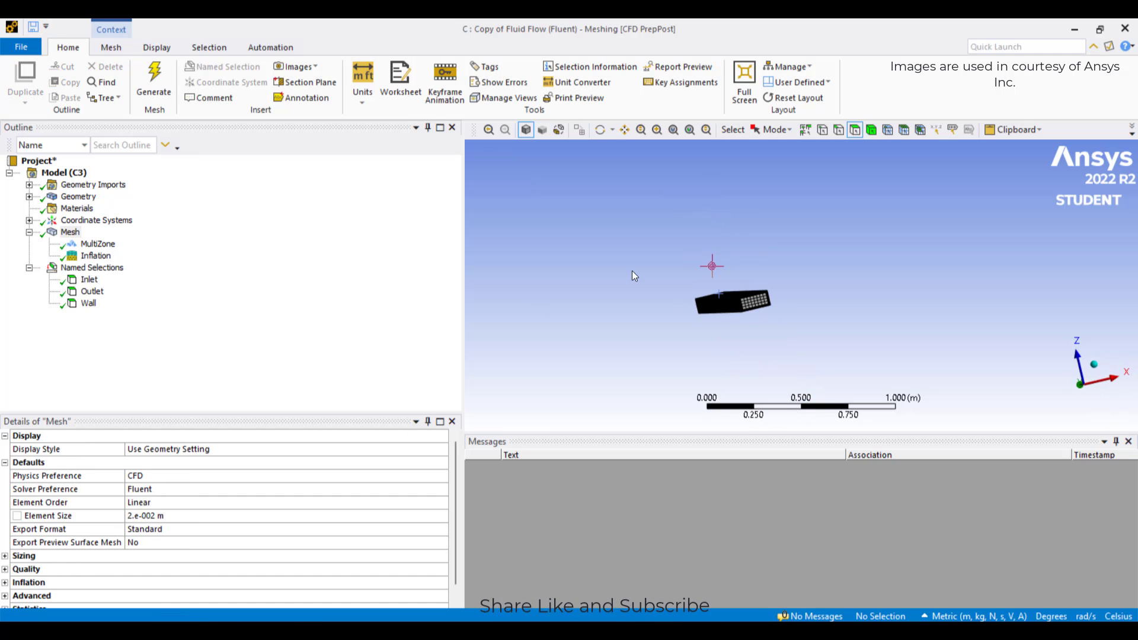
- Set the global element size to 0.008 m and regenerate the mesh
left_click(193, 516)
type("0.008")
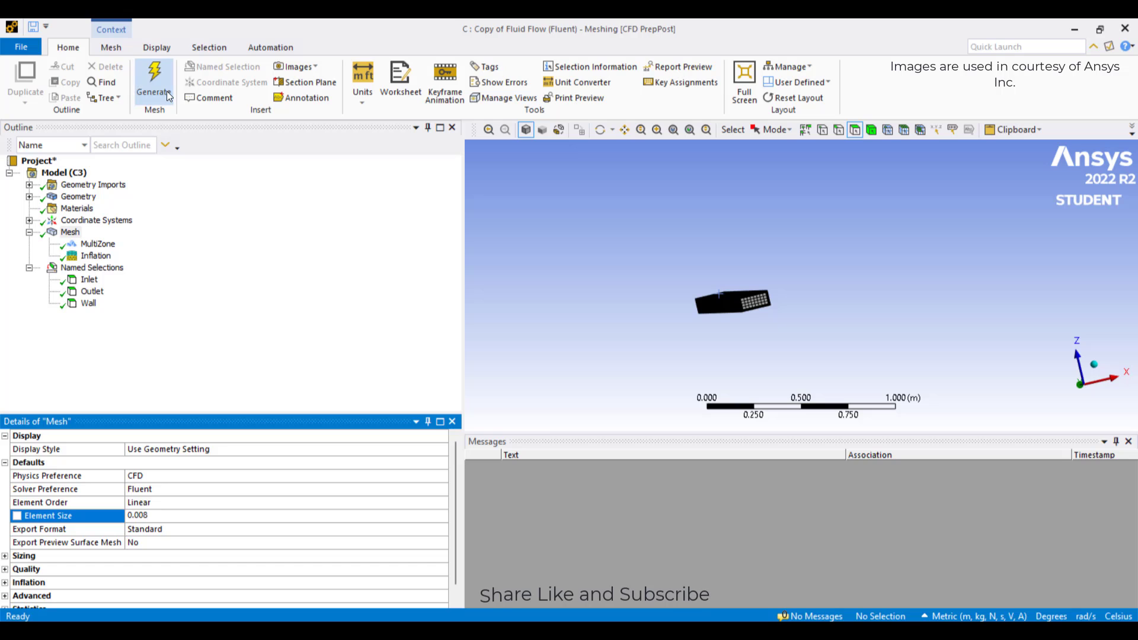
left_click(156, 86)
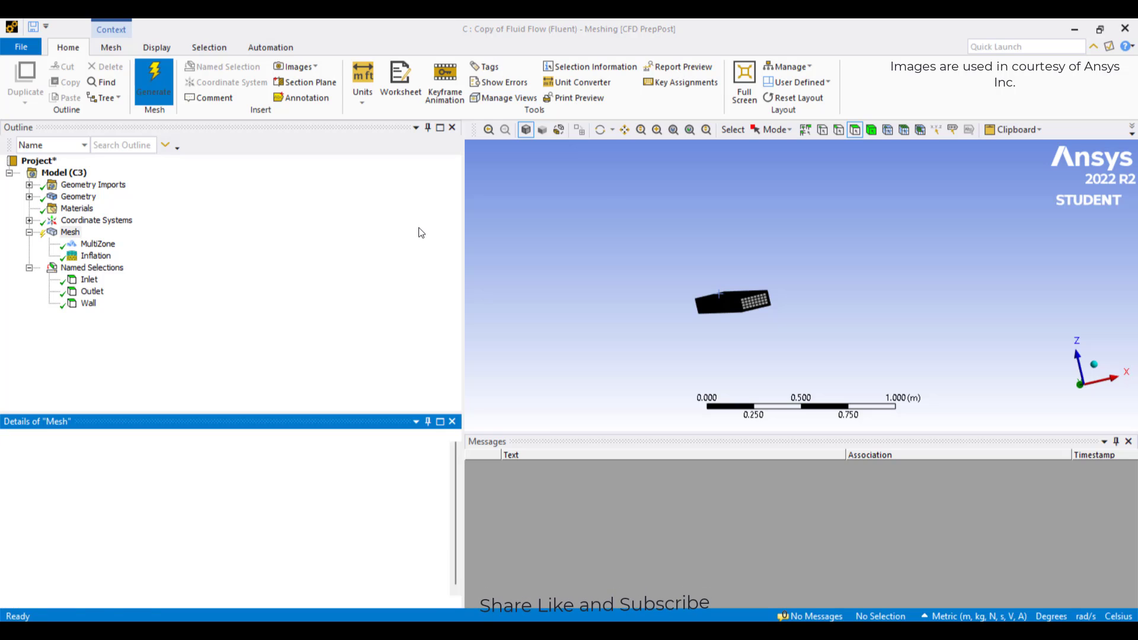
- Inspect the refined mesh around the baffles and show the mesh's node and element statistics
middle_click_drag(636, 231, 700, 317)
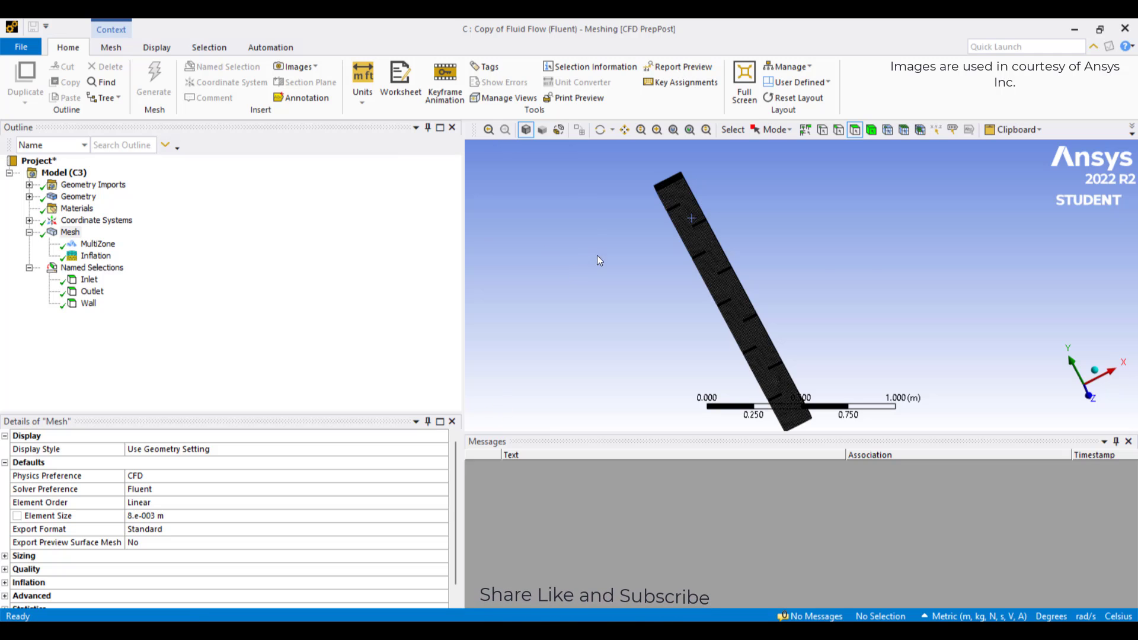
scroll(795, 339, "up", 3)
scroll(604, 331, "down", 1)
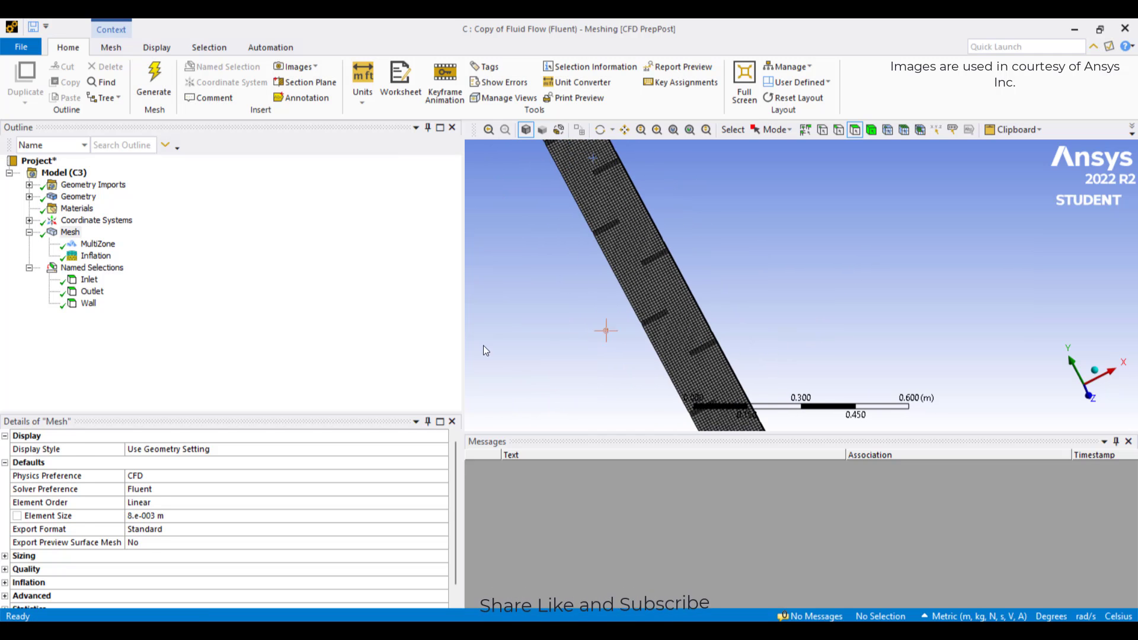
scroll(145, 554, "down", 1)
left_click(5, 597)
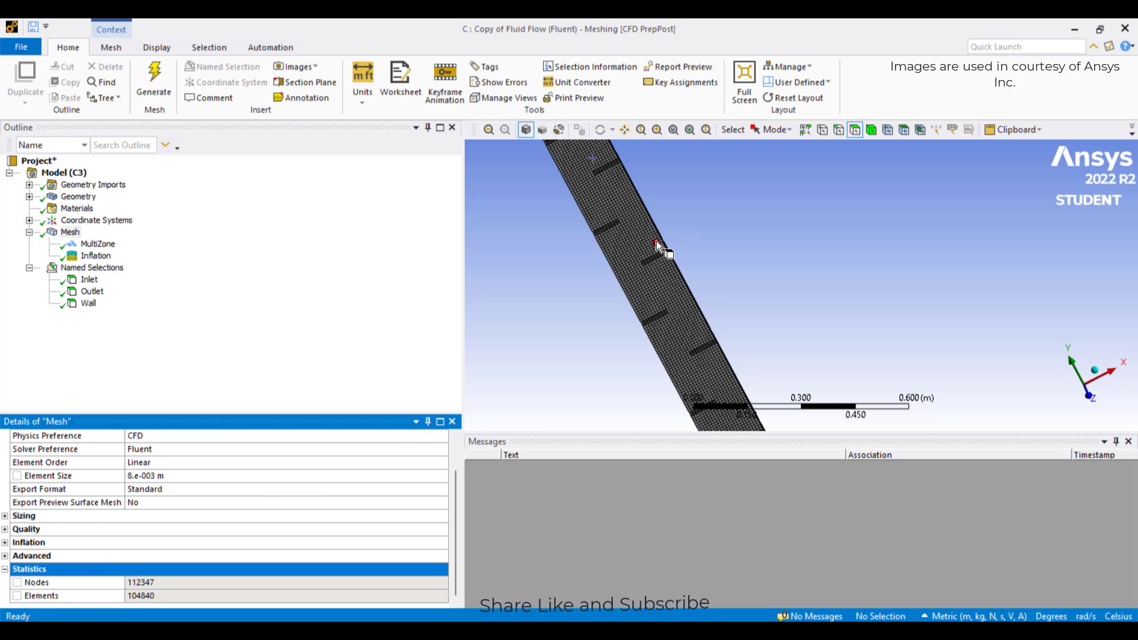
- Set the global element size to 0.005 m, regenerate the mesh and examine the result at the column's end
middle_click_drag(656, 242, 668, 216)
left_click(189, 477)
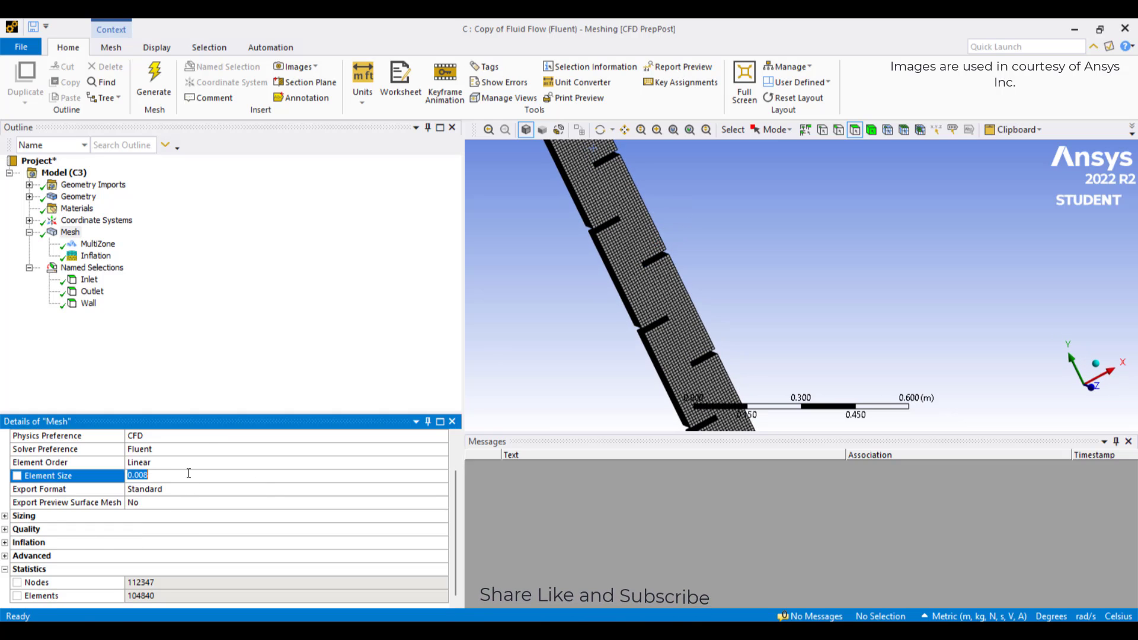
left_click(188, 474)
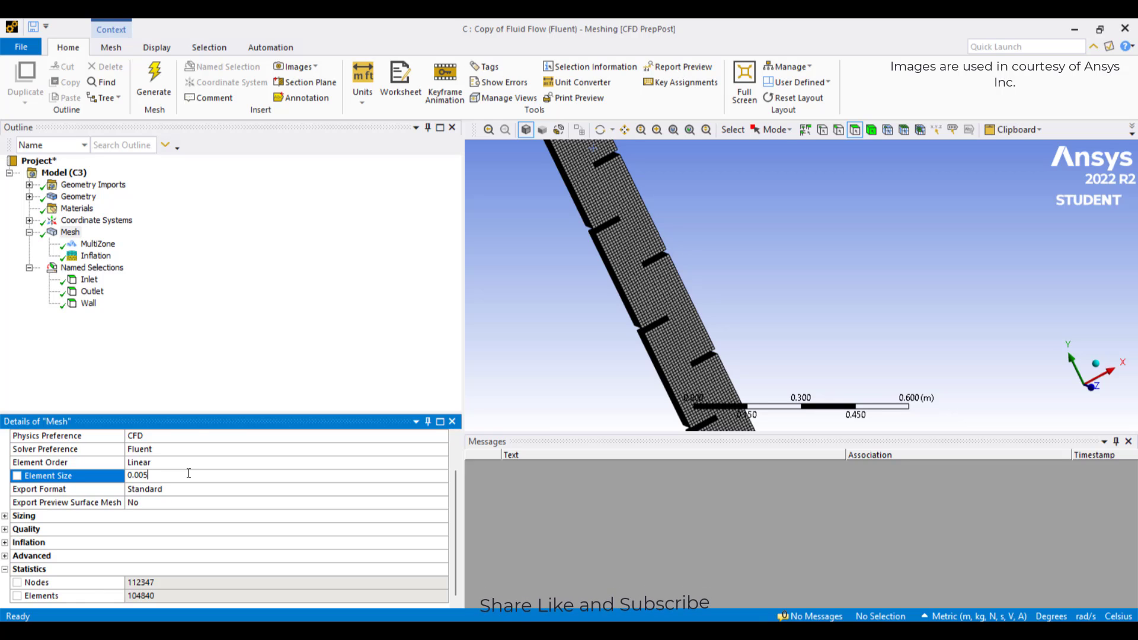
key("Return")
left_click(167, 73)
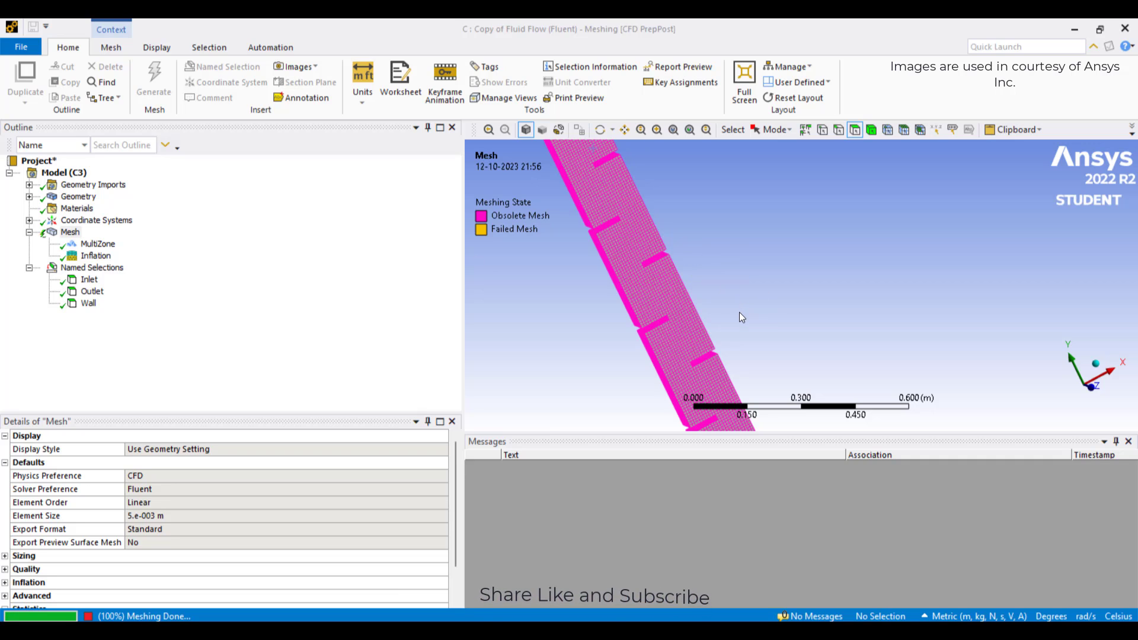
middle_click_drag(564, 223, 741, 262)
scroll(724, 313, "up", 6)
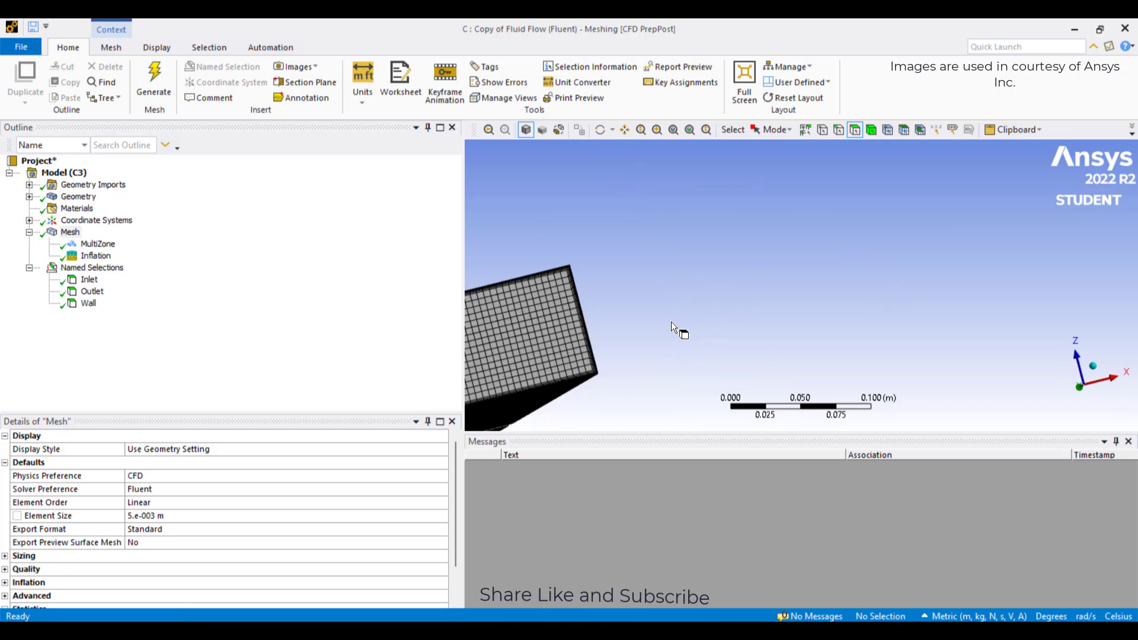
middle_click_drag(562, 326, 739, 326)
scroll(603, 325, "down", 6)
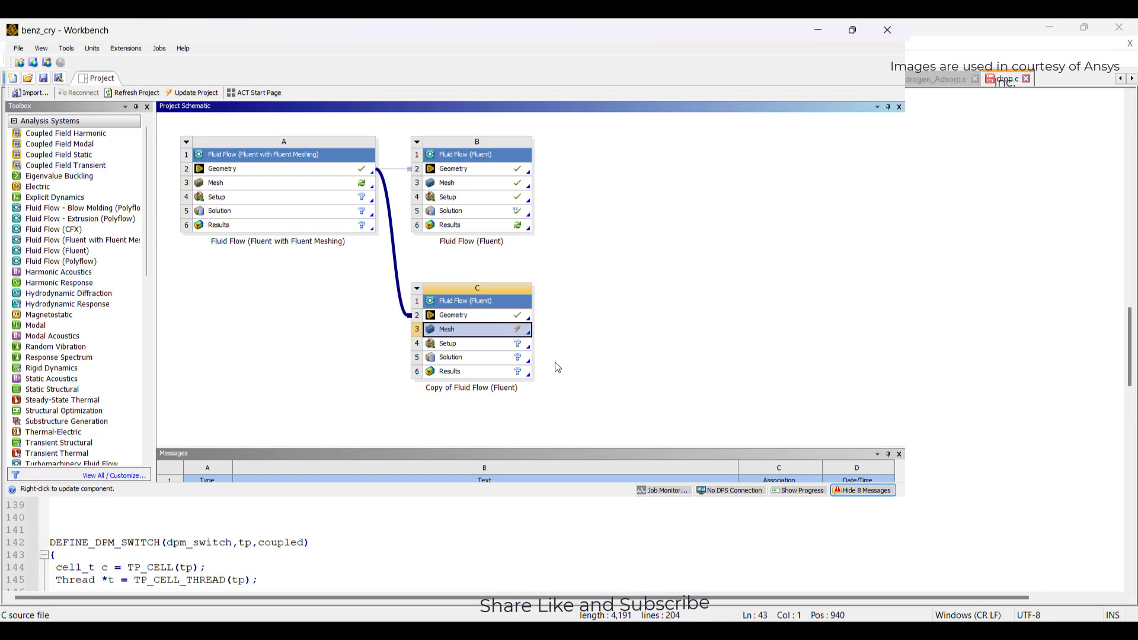
- Switch to Workbench and update the Mesh component of the copied Fluent system
right_click(500, 334)
left_click(551, 398)
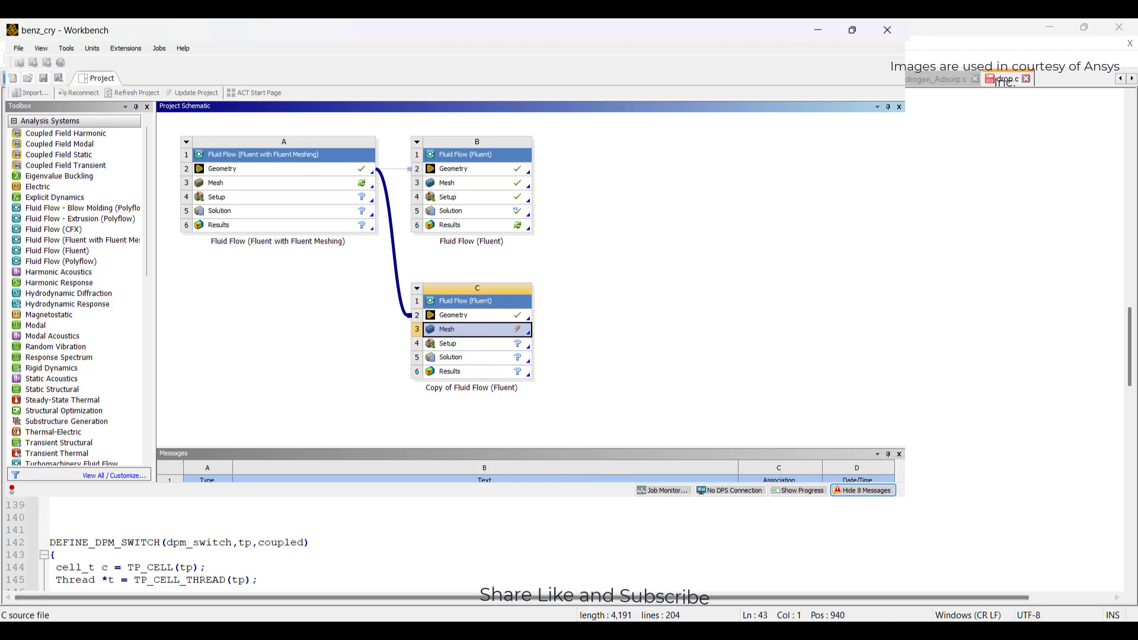
- Switch to the PowerPoint slide on particle nucleation and examine the supersaturation definition below the phase diagram
left_click(901, 630)
left_click(1078, 566)
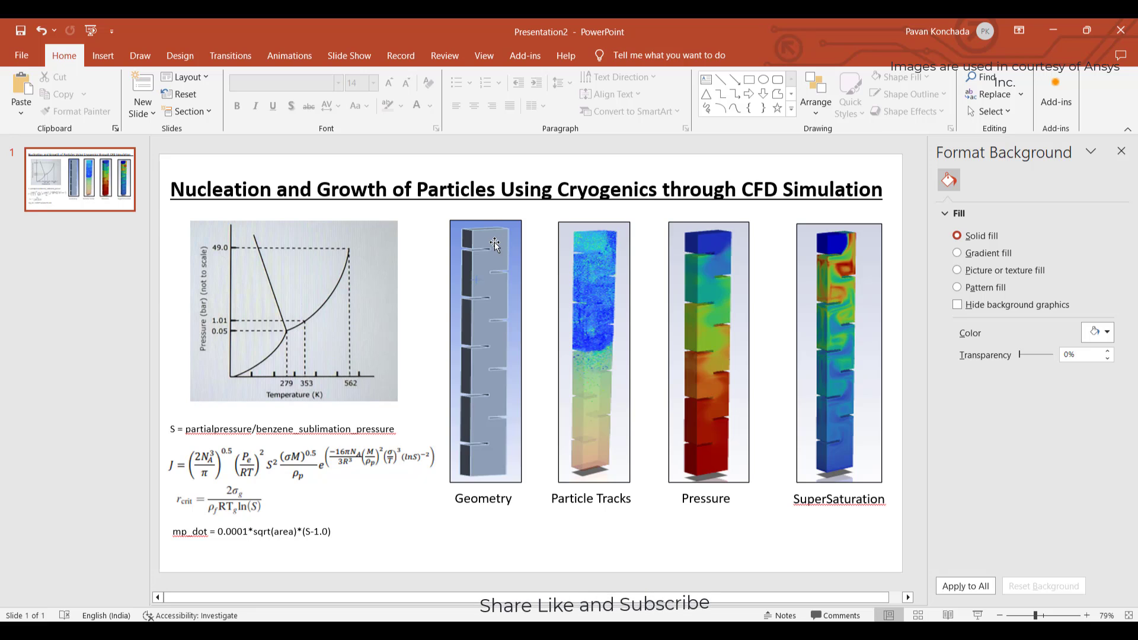
double_click(174, 429)
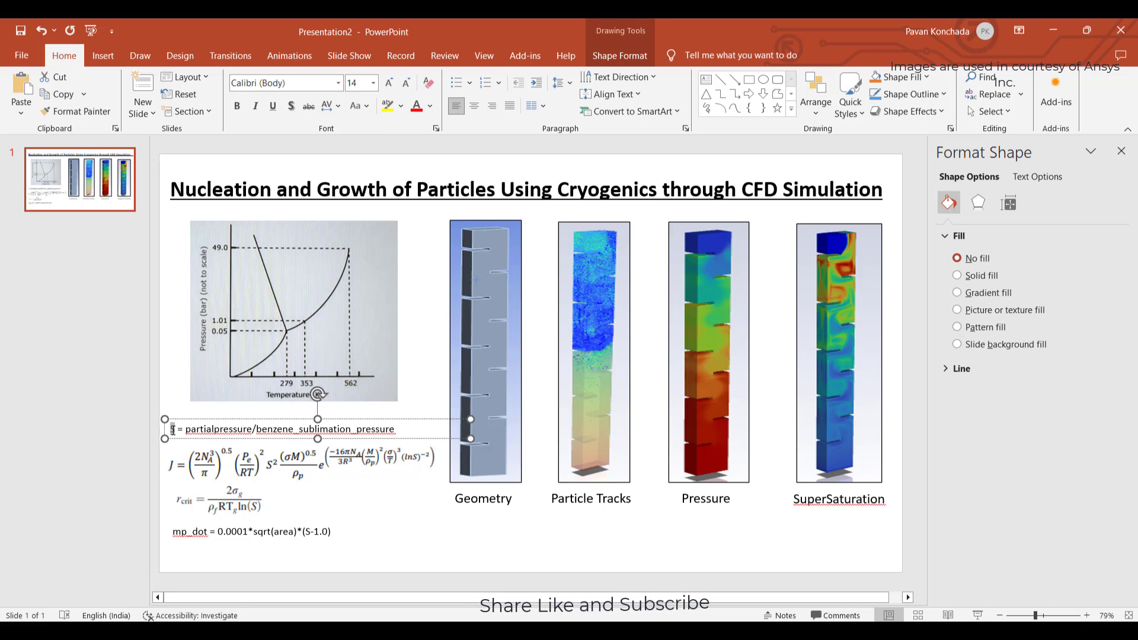
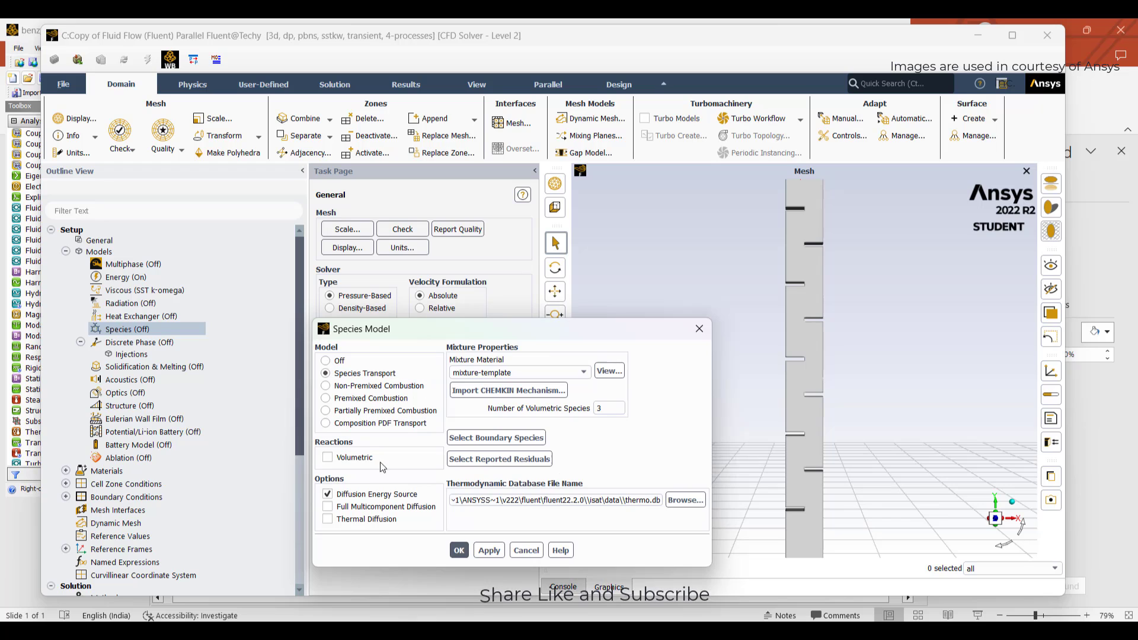
- Confirm the Species Transport model and enable discrete phase interaction with the continuous phase, using a DPM iteration interval of 20
left_click(458, 550)
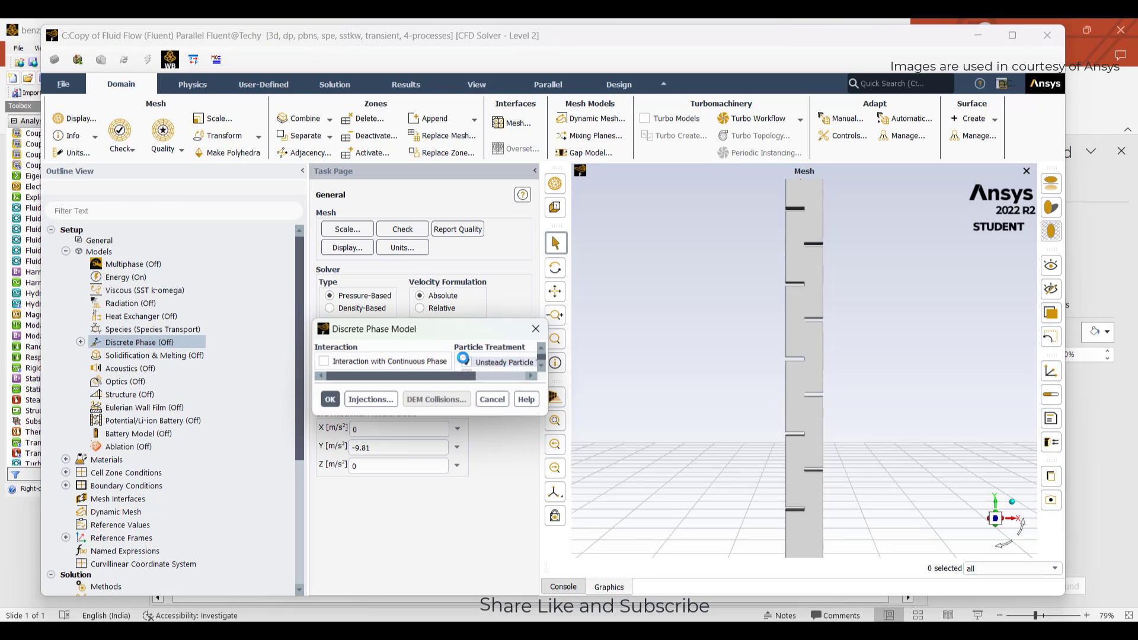
left_click(402, 362)
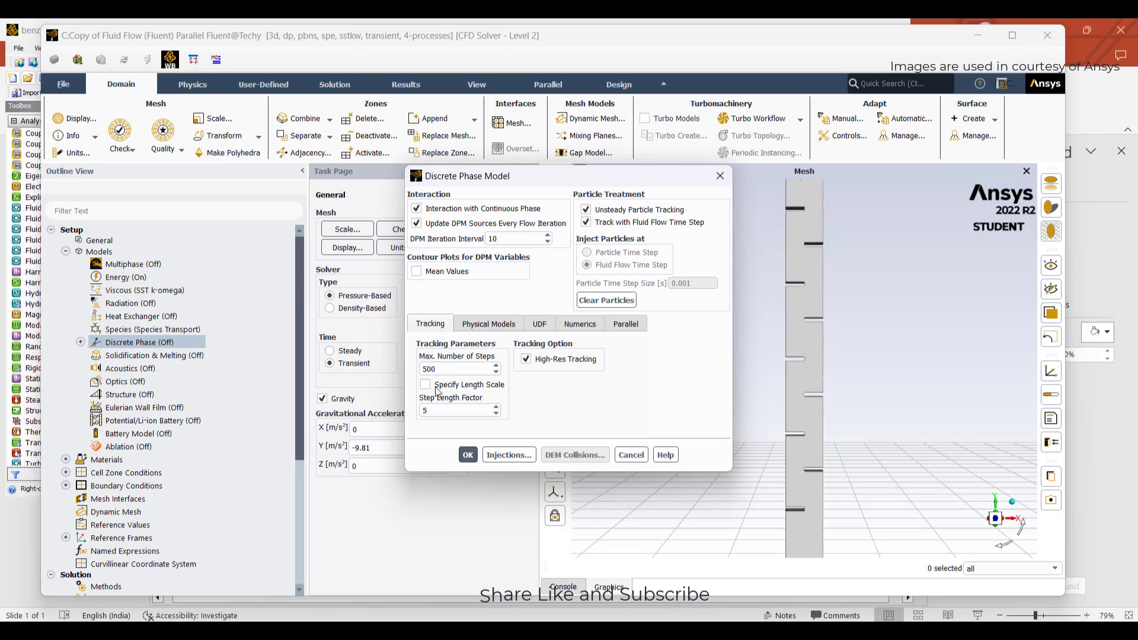
left_click(490, 241)
double_click(491, 240)
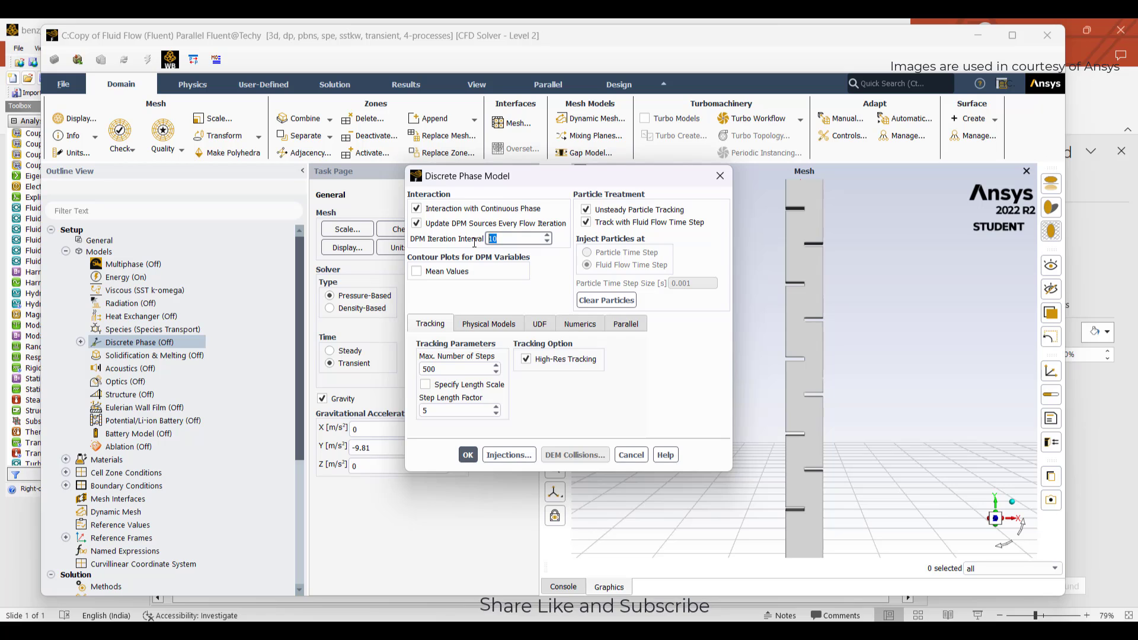
type("2")
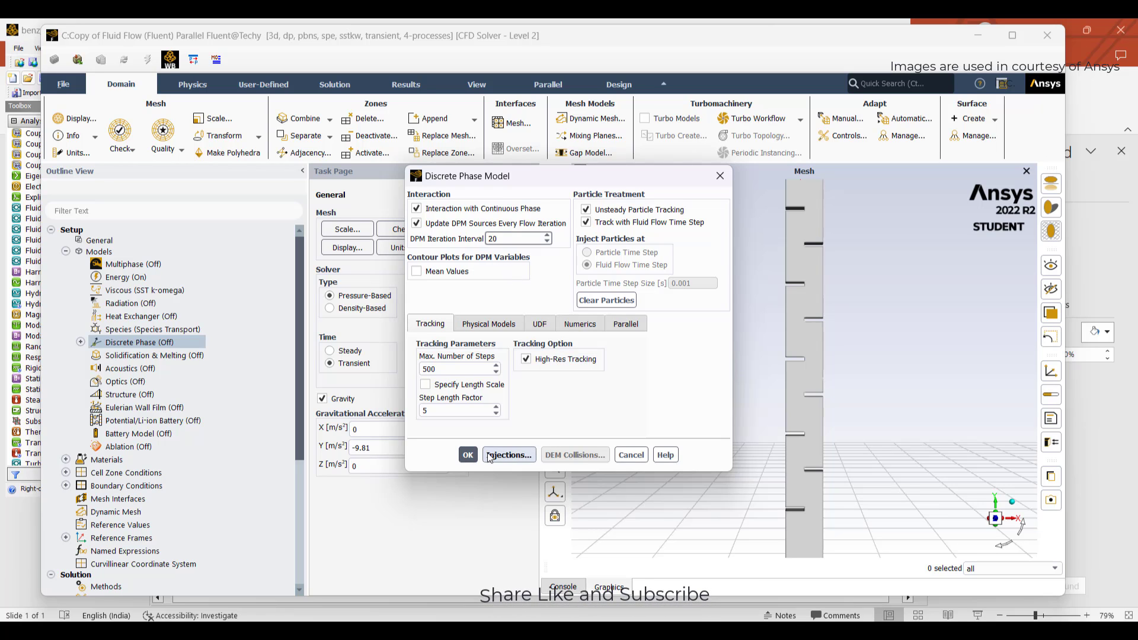
type("0")
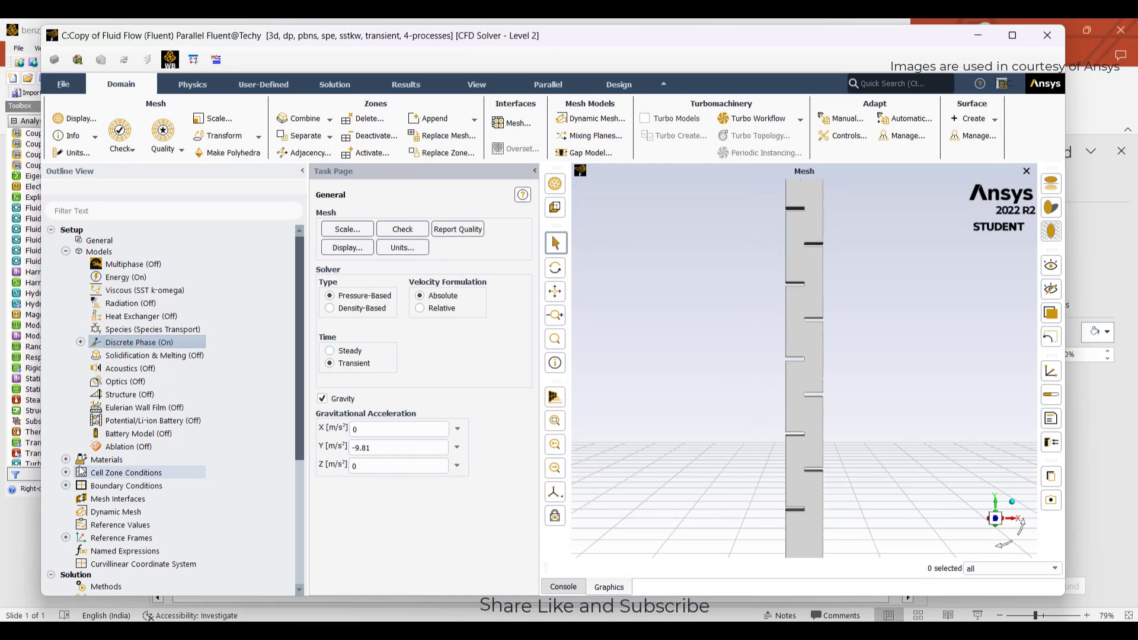
- Show the case's materials and open the mixture-template material for editing
left_click(66, 460)
double_click(98, 461)
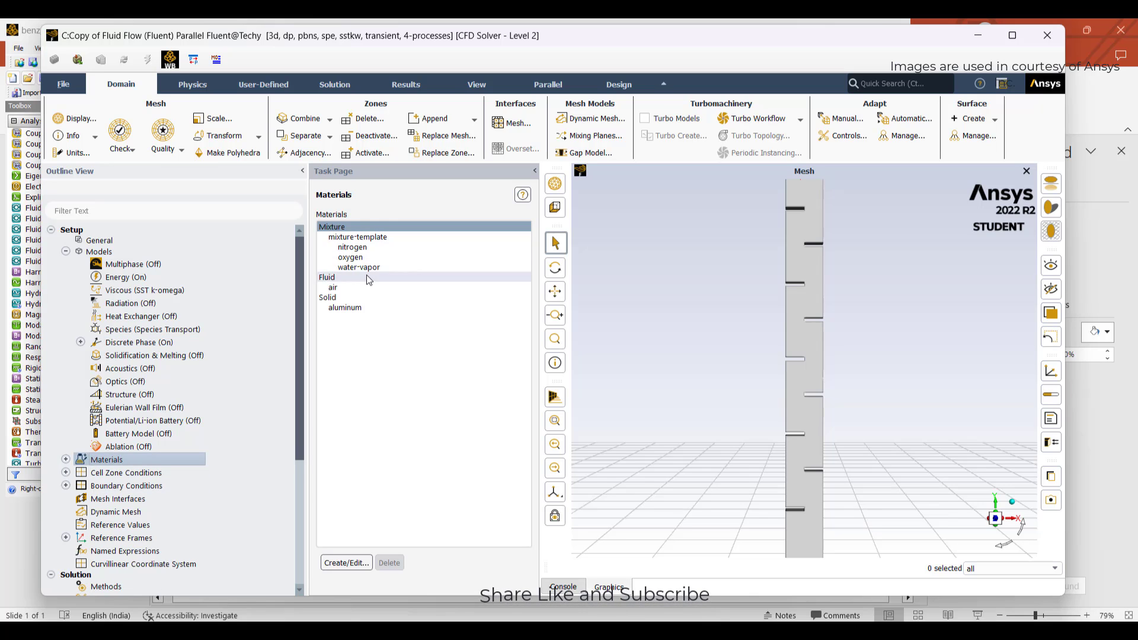
left_click(347, 563)
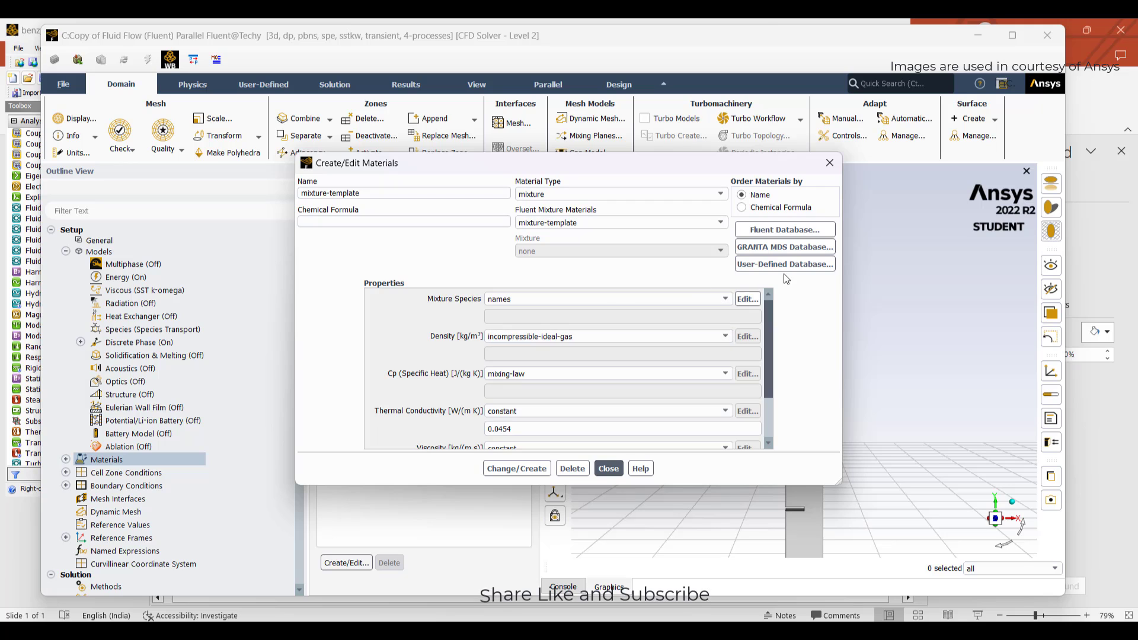
left_click(770, 248)
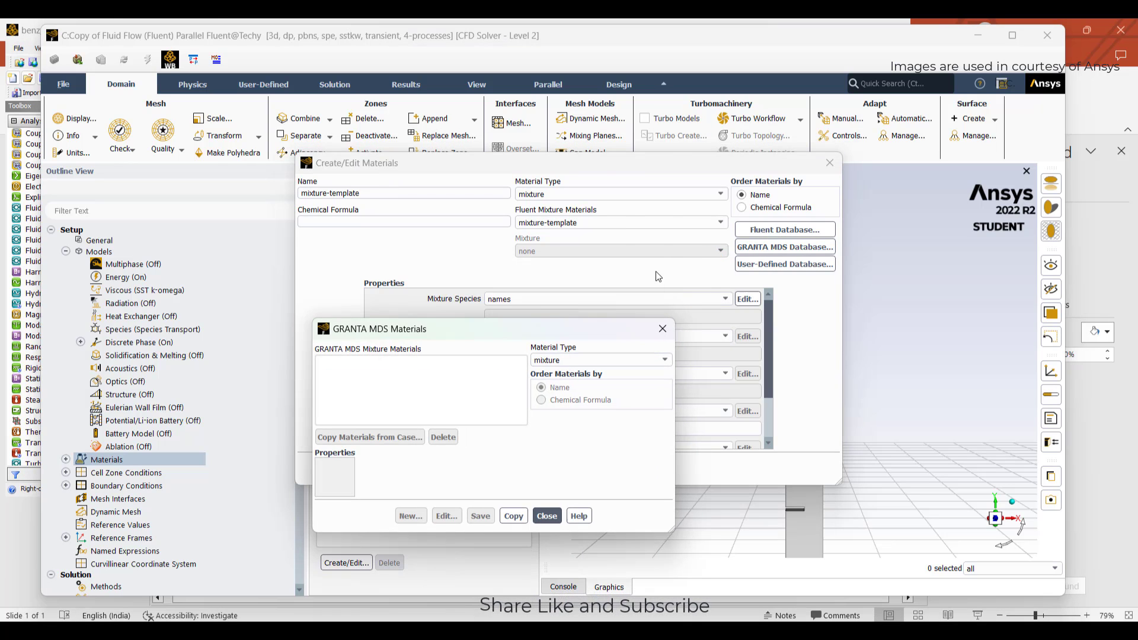
left_click(670, 330)
left_click(766, 242)
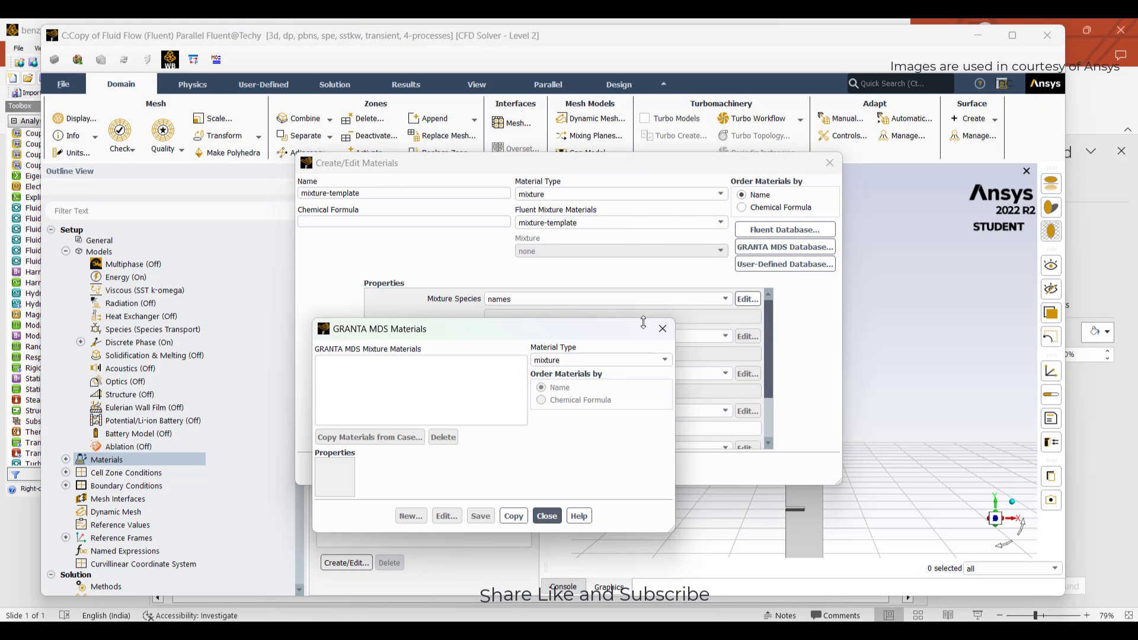
left_click(662, 330)
- Copy the fluid material benzene-vapor (c6h6) from the Fluent database into the case
left_click(785, 230)
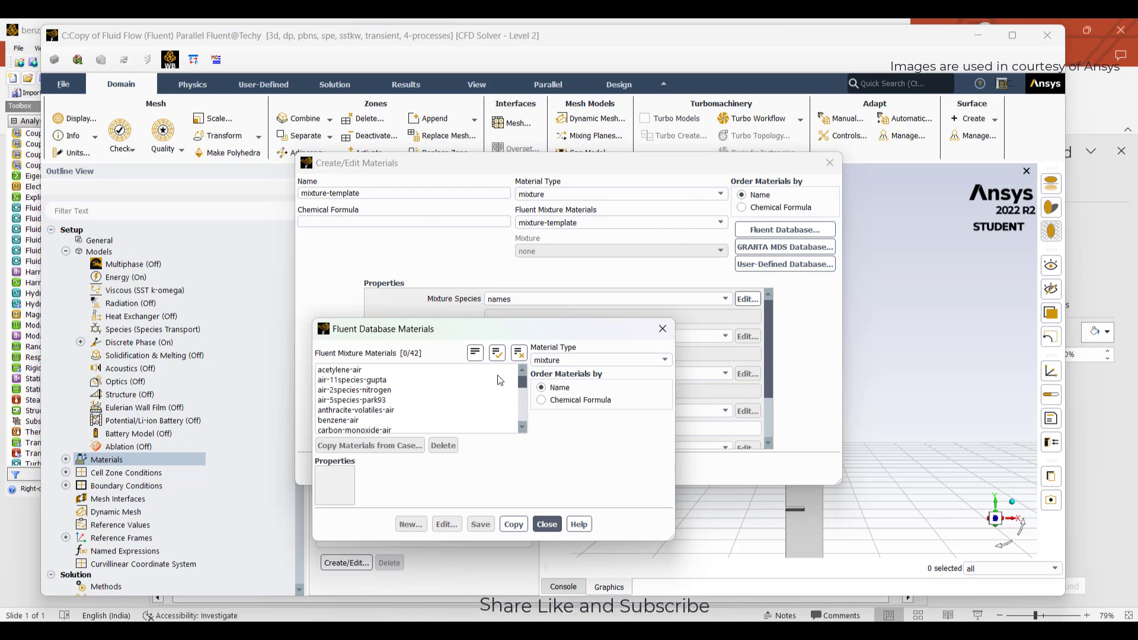
left_click(599, 360)
left_click(545, 380)
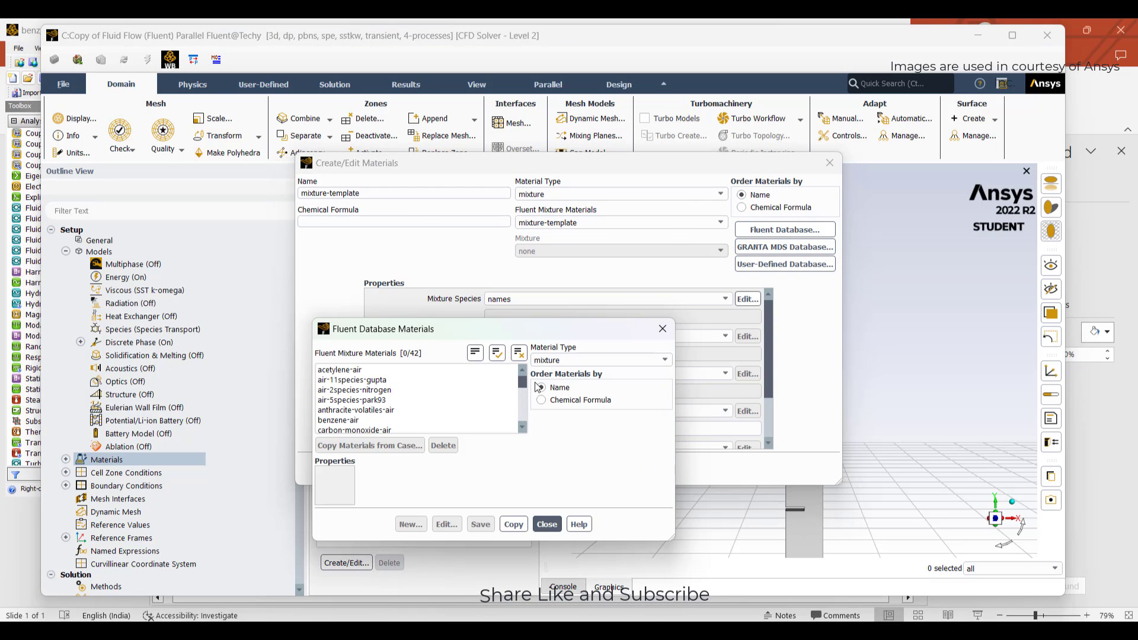
scroll(442, 396, "down", 15)
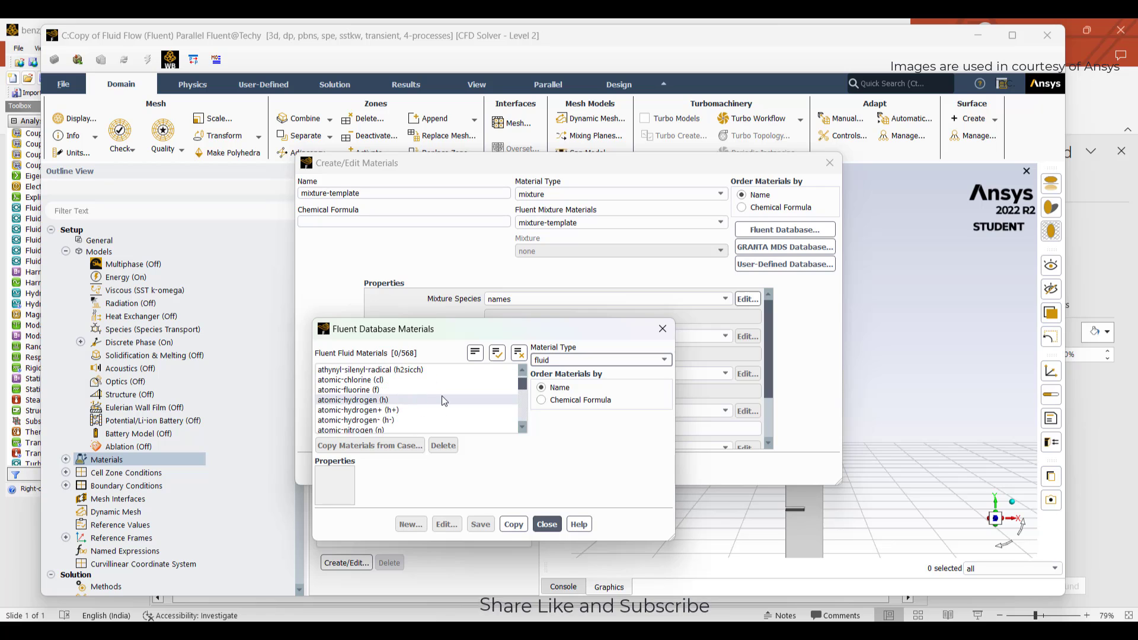
scroll(442, 396, "up", 5)
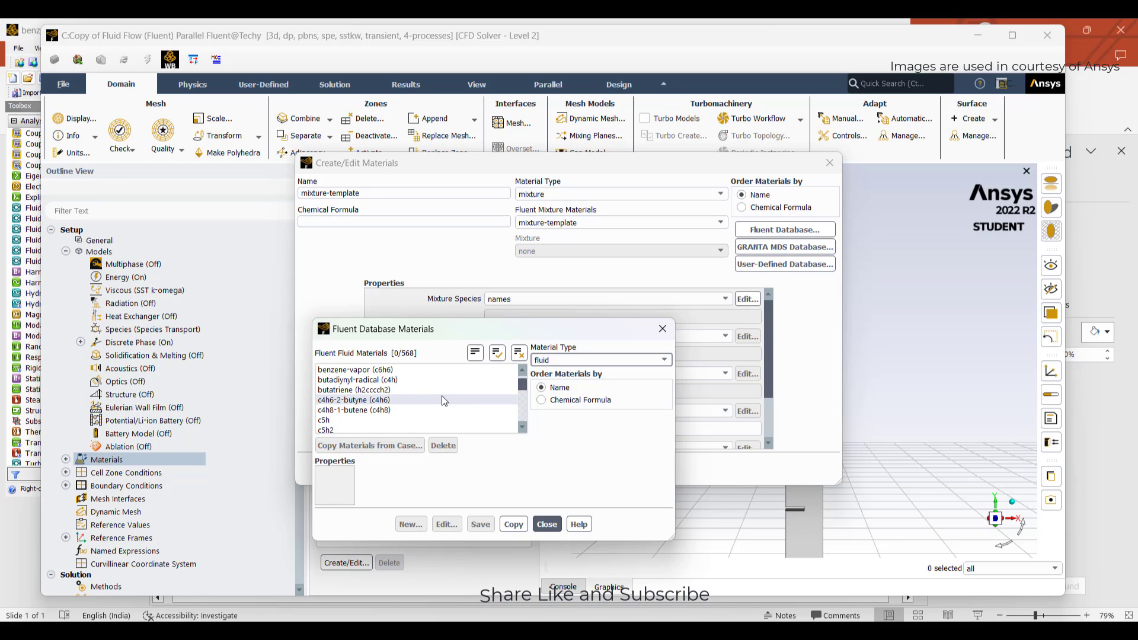
left_click(369, 400)
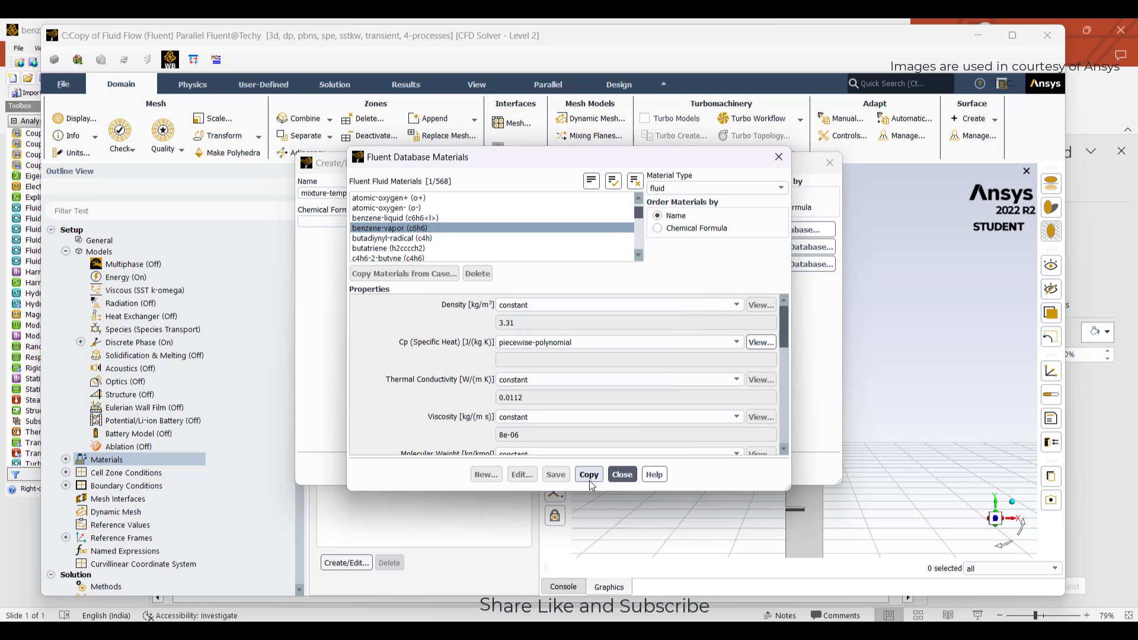
left_click(590, 476)
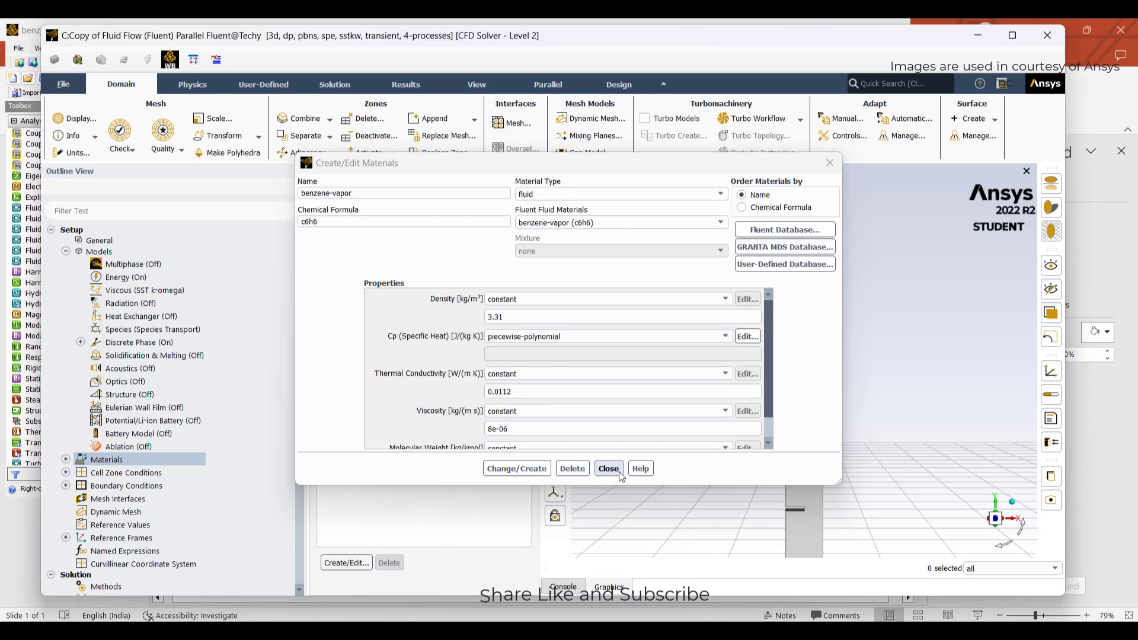
left_click(609, 469)
- Add air and benzene-vapor (c6h6) to the mixture-template species and make air the last species
double_click(357, 237)
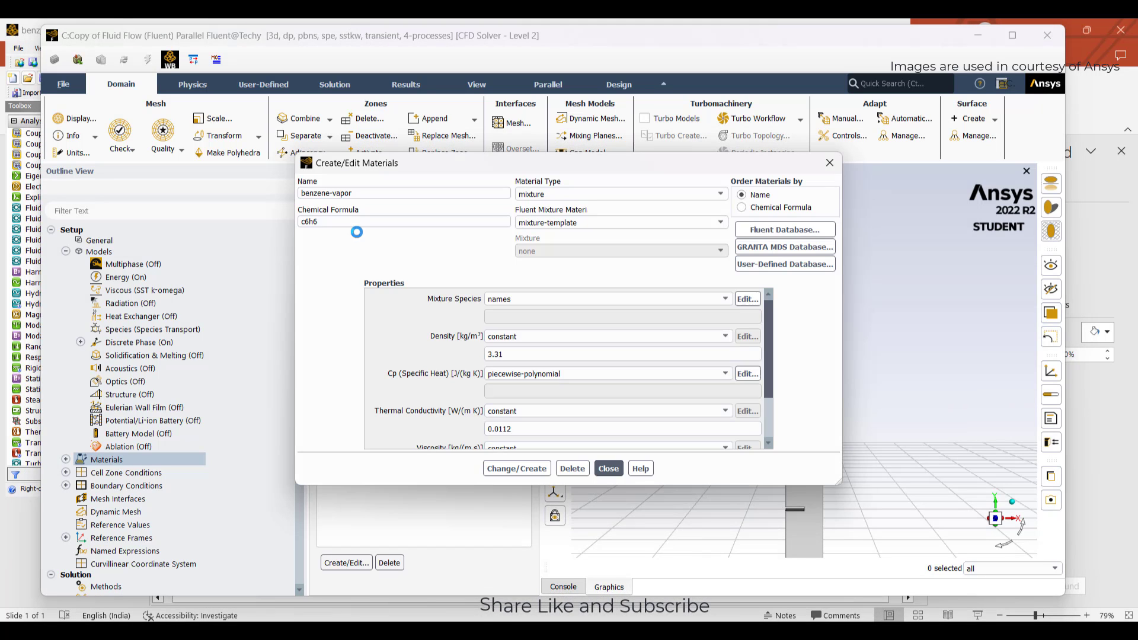
left_click(748, 299)
left_click(356, 386)
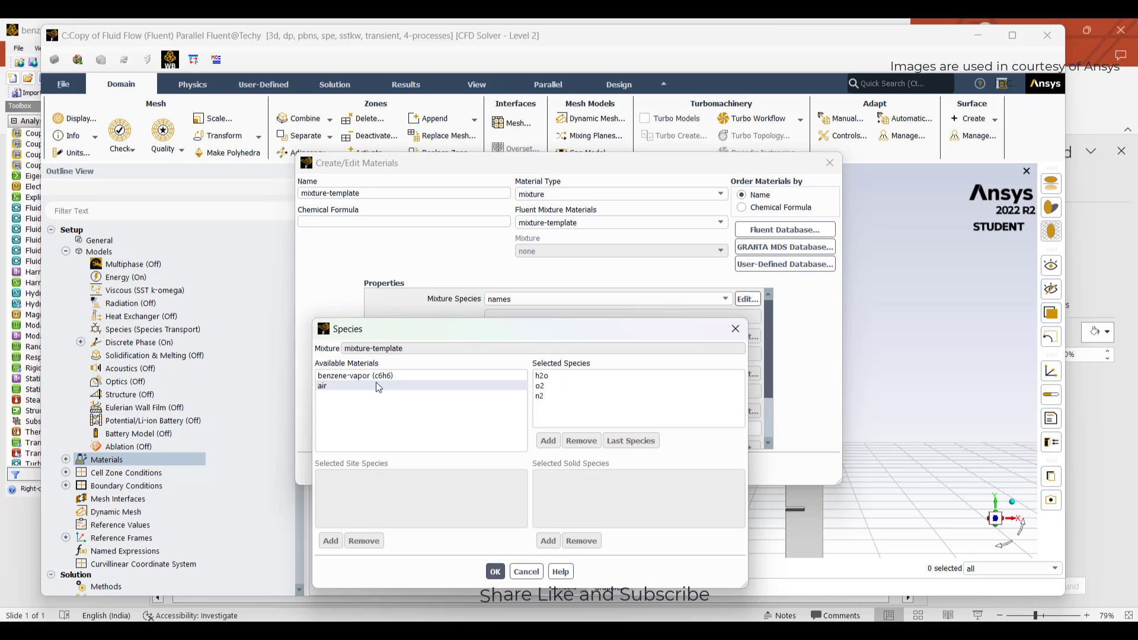
left_click(546, 441)
left_click(355, 376)
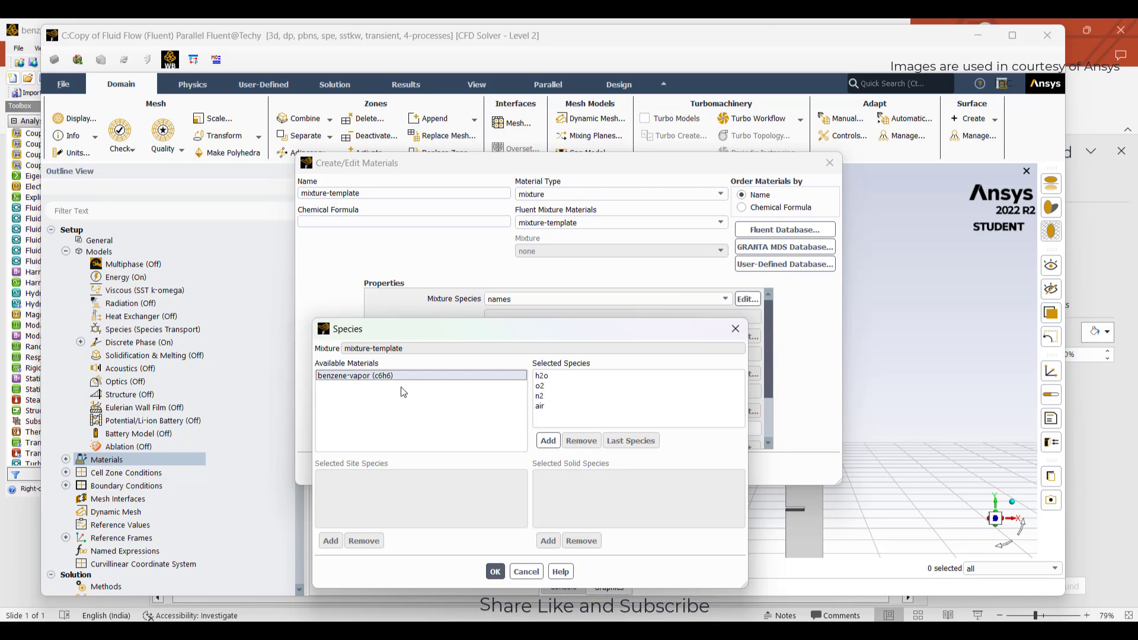
left_click(556, 441)
left_click(541, 406)
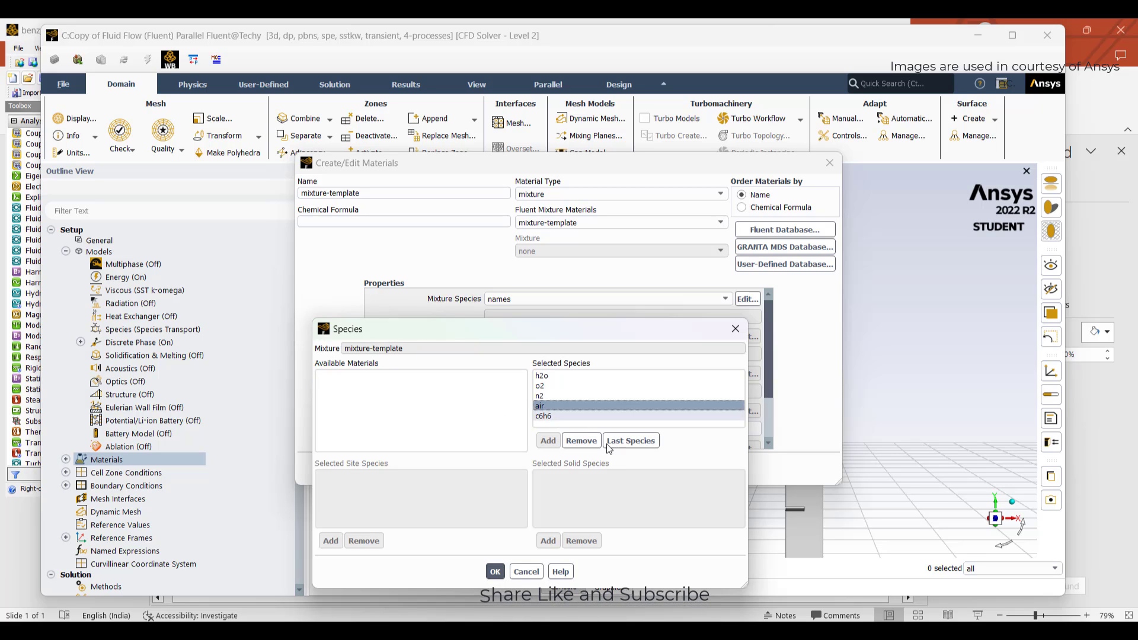
left_click(631, 441)
- Remove n2, o2 and h2o from the mixture's selected species and apply the species list
left_click(556, 396)
left_click(581, 441)
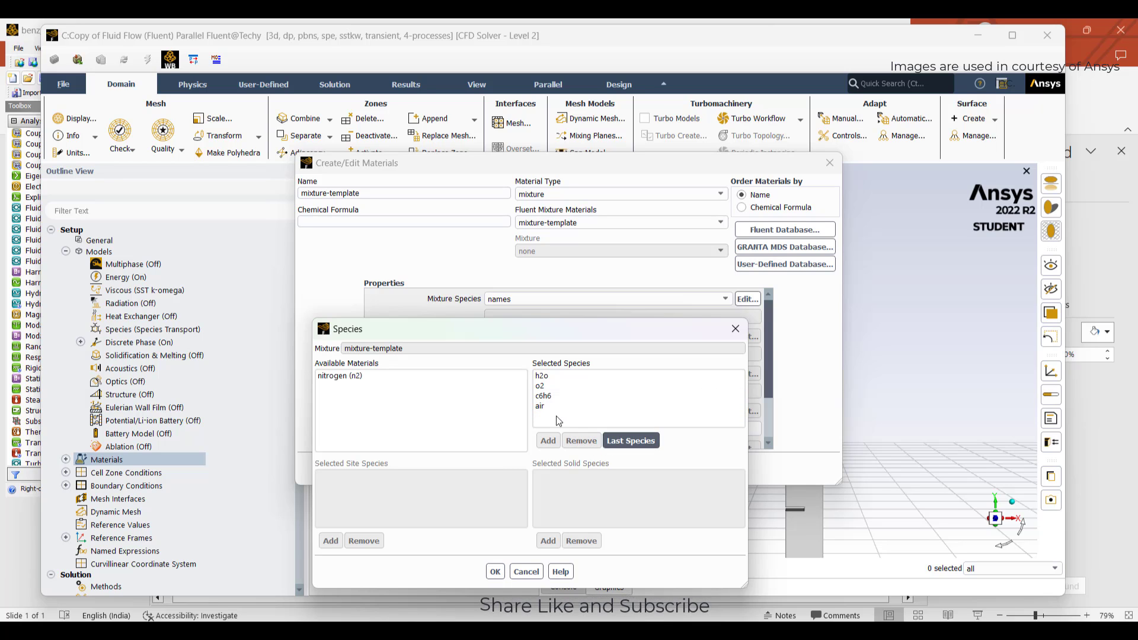
left_click(656, 338)
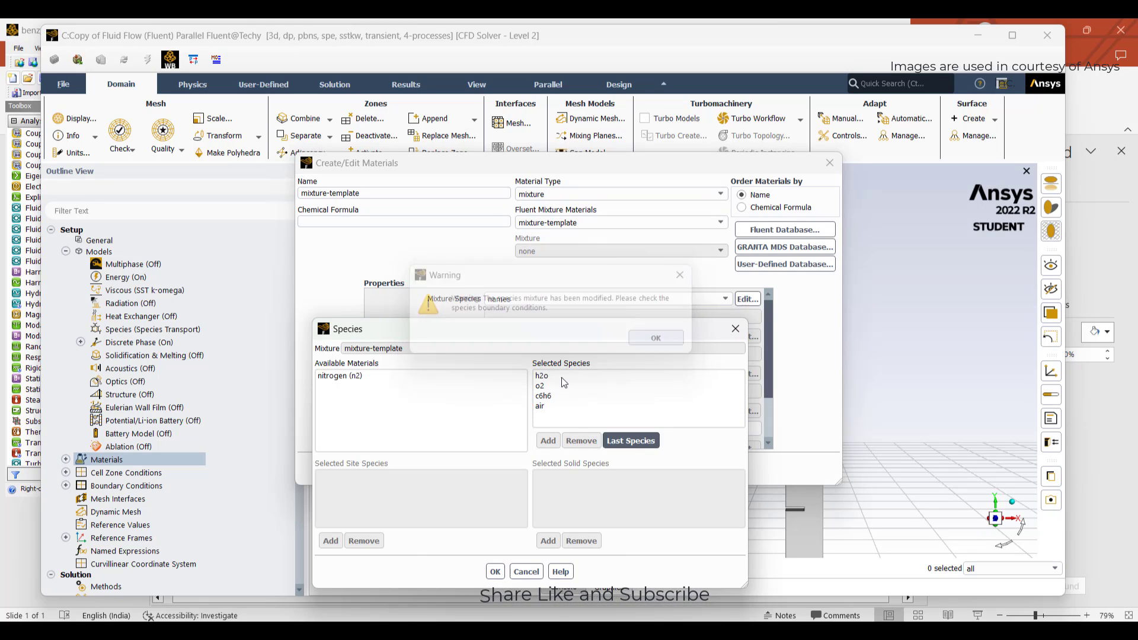
left_click(541, 386)
left_click(590, 448)
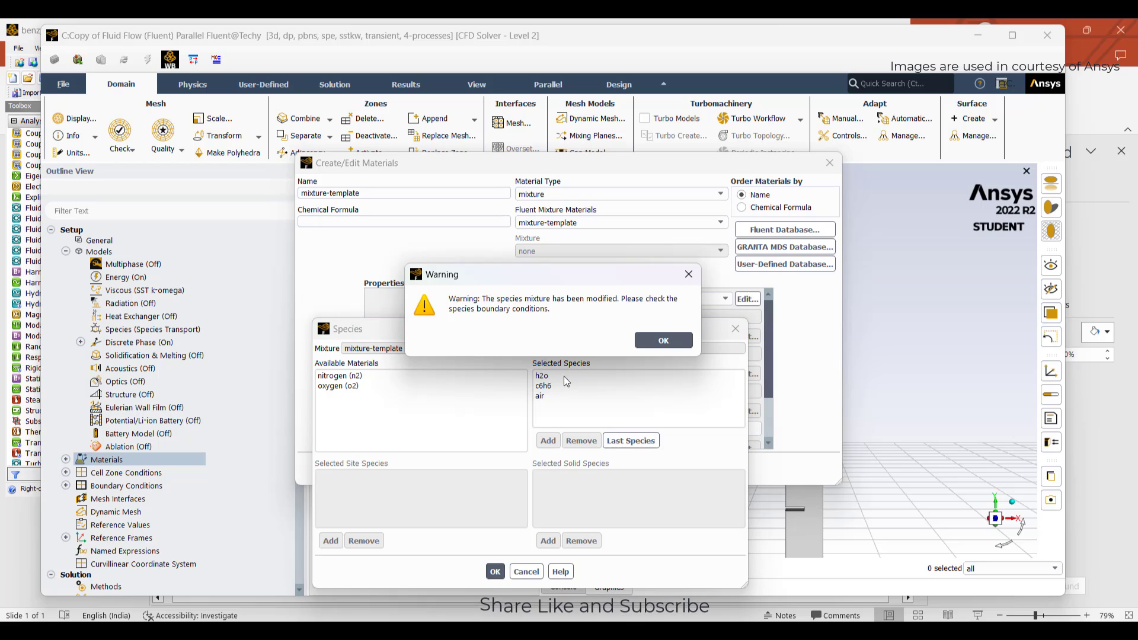
left_click(660, 343)
left_click(541, 376)
left_click(581, 441)
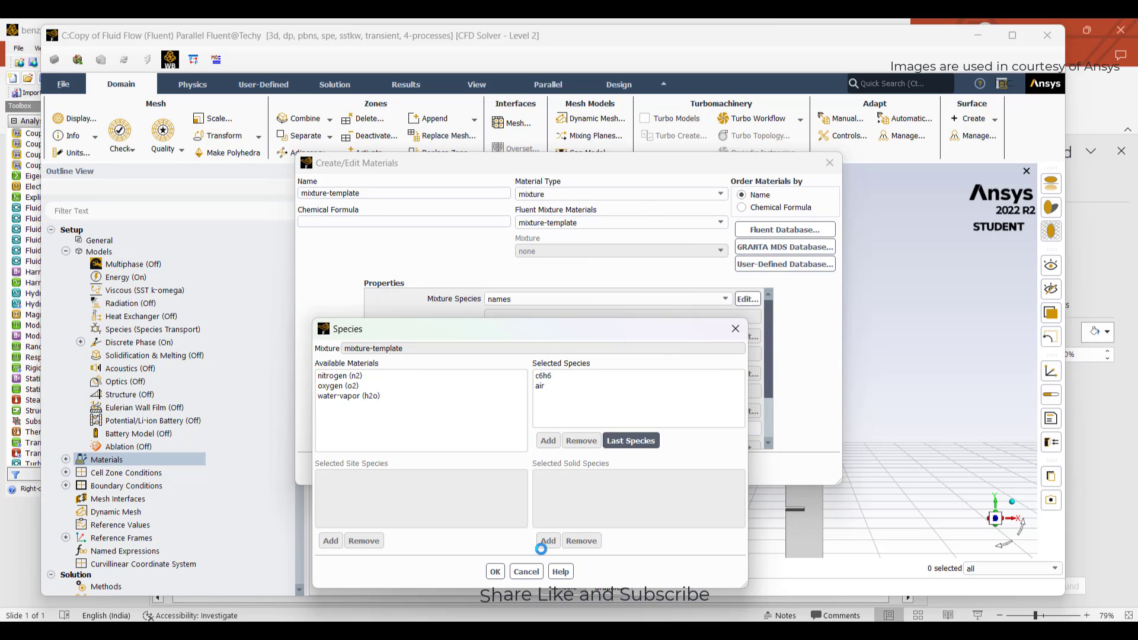
left_click(664, 340)
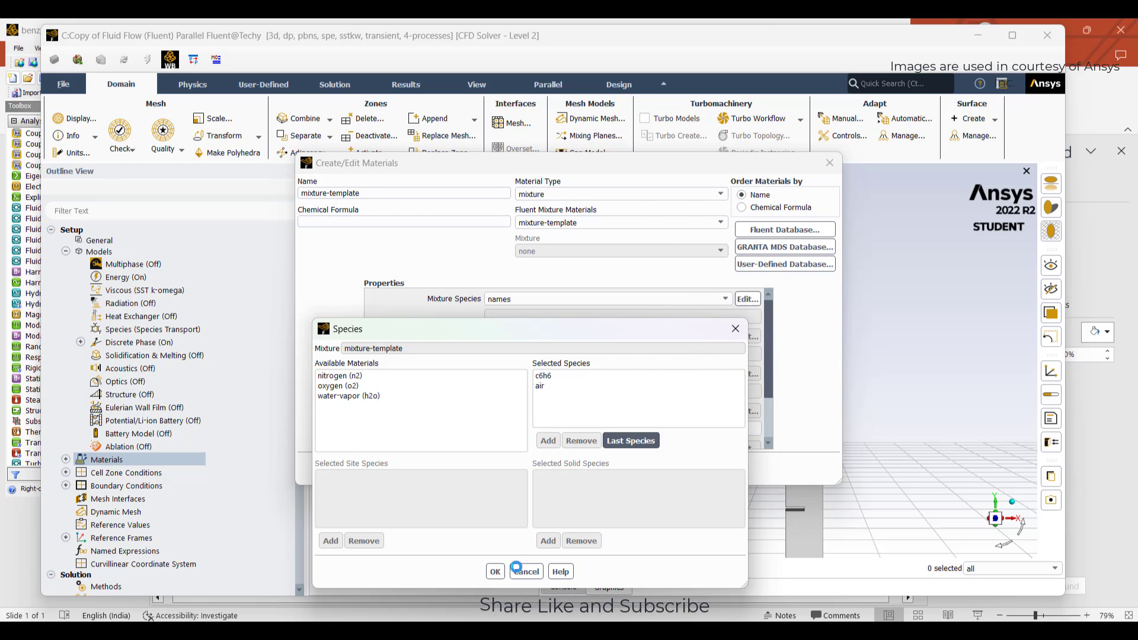
left_click(495, 572)
- Set the density of mixture-template to ideal-gas
left_click(550, 336)
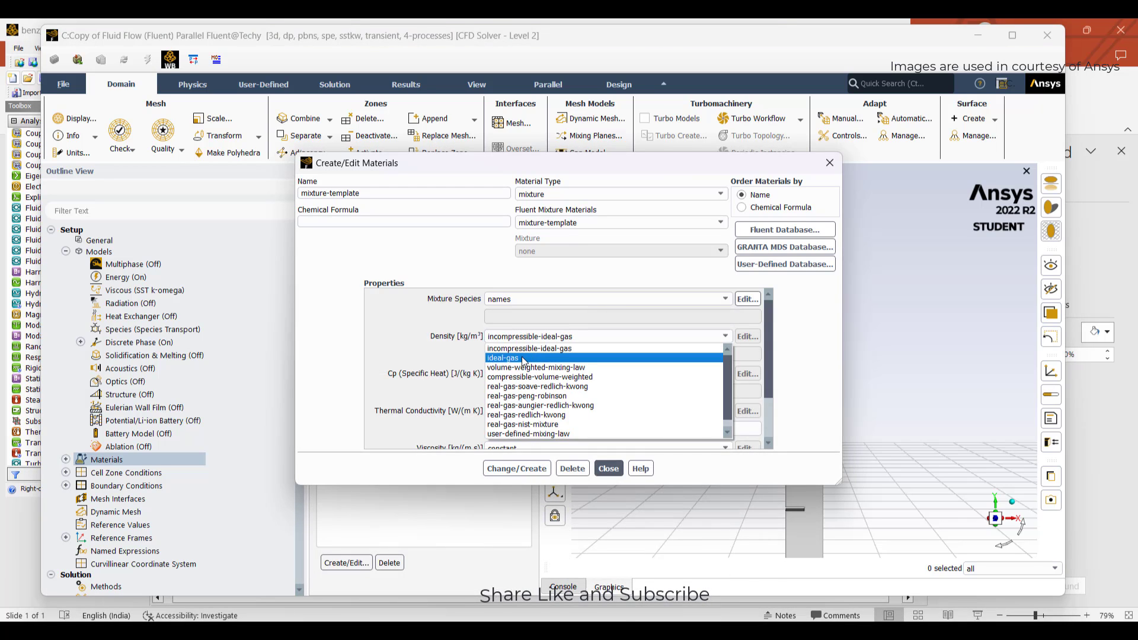
left_click(522, 349)
scroll(529, 378, "down", 1)
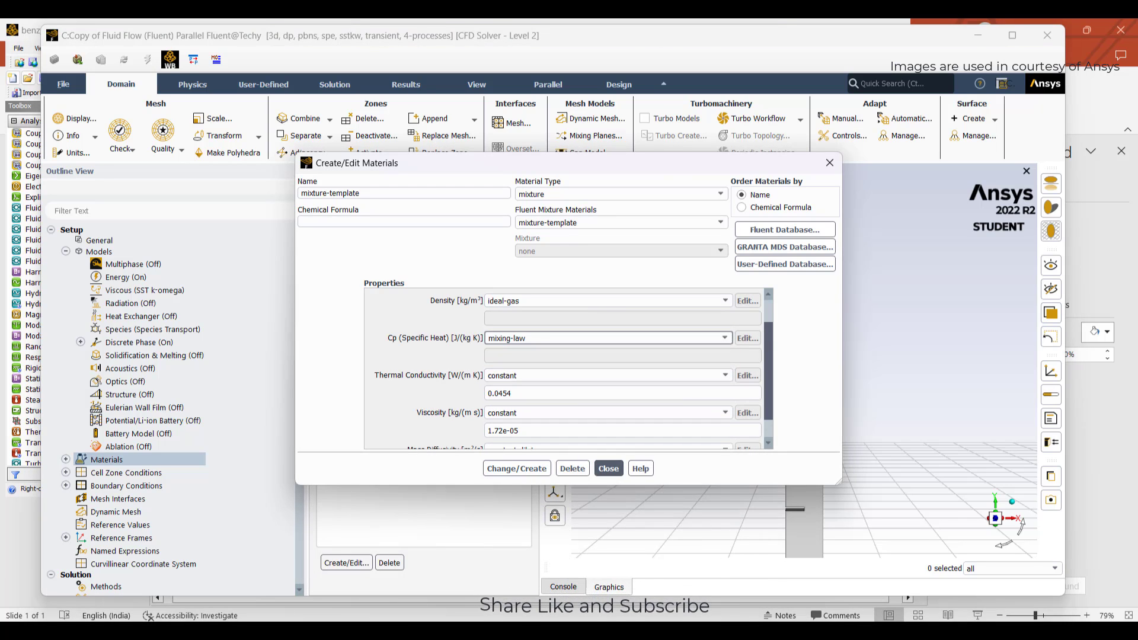
- Switch to Notepad++ and examine the benzene_condu and benzene_dyn property functions in drop.c
scroll(535, 363, "down", 1)
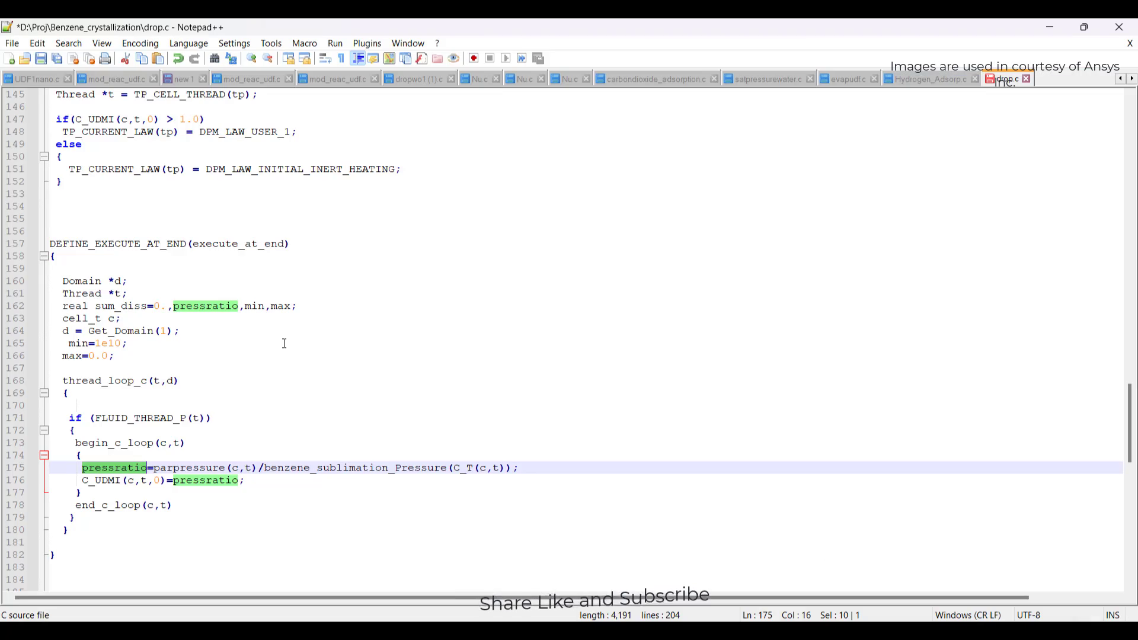
scroll(287, 343, "up", 15)
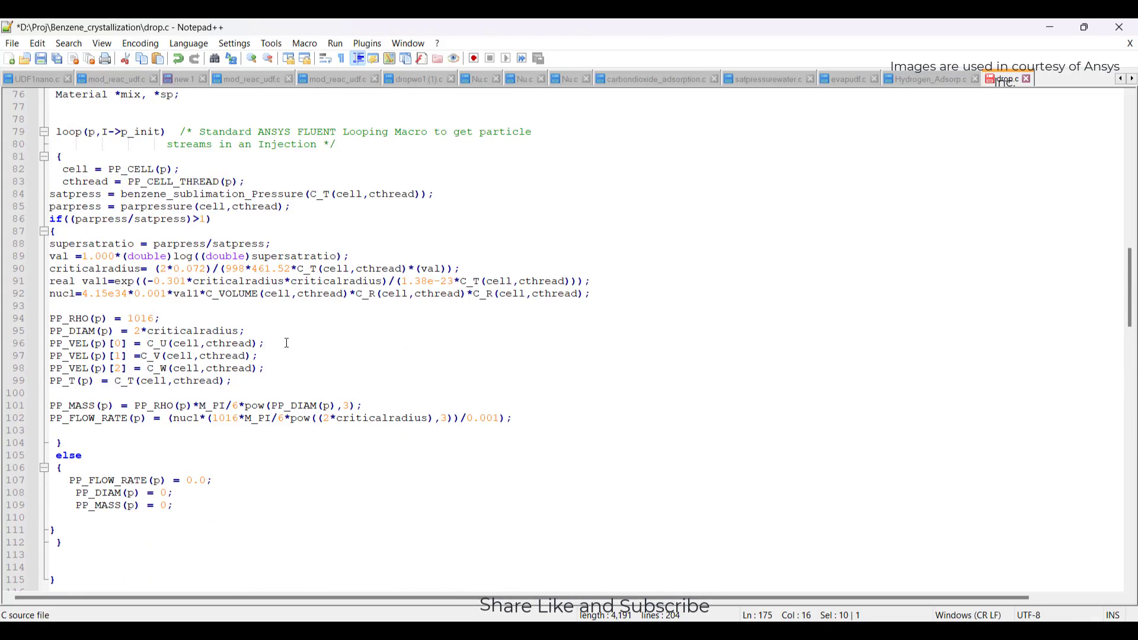
scroll(287, 344, "up", 12)
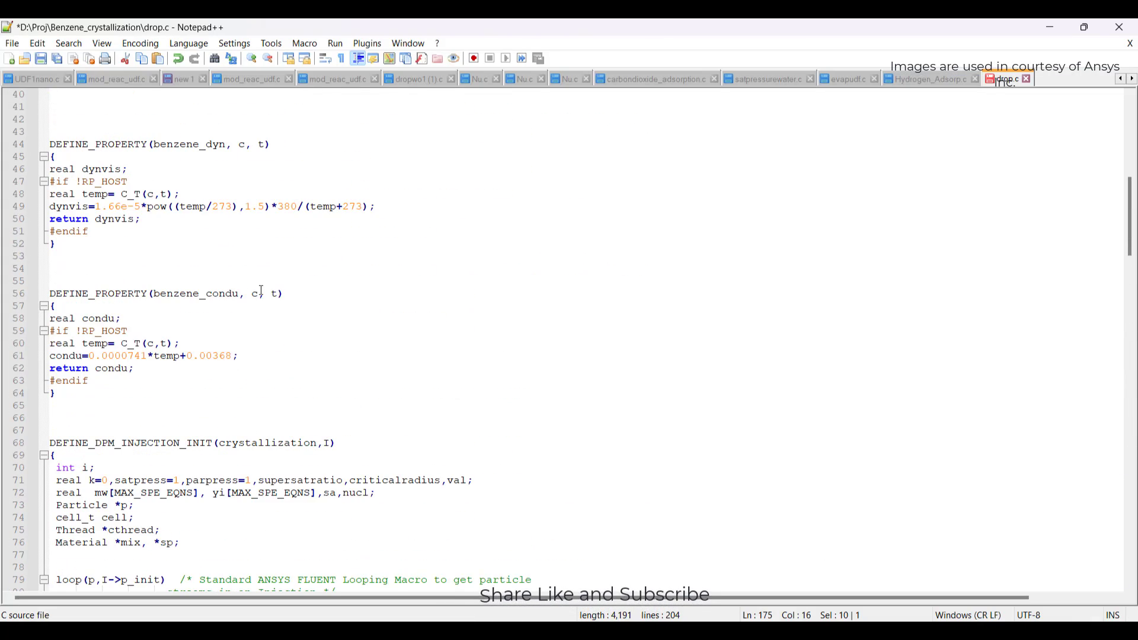
left_click_drag(152, 294, 242, 296)
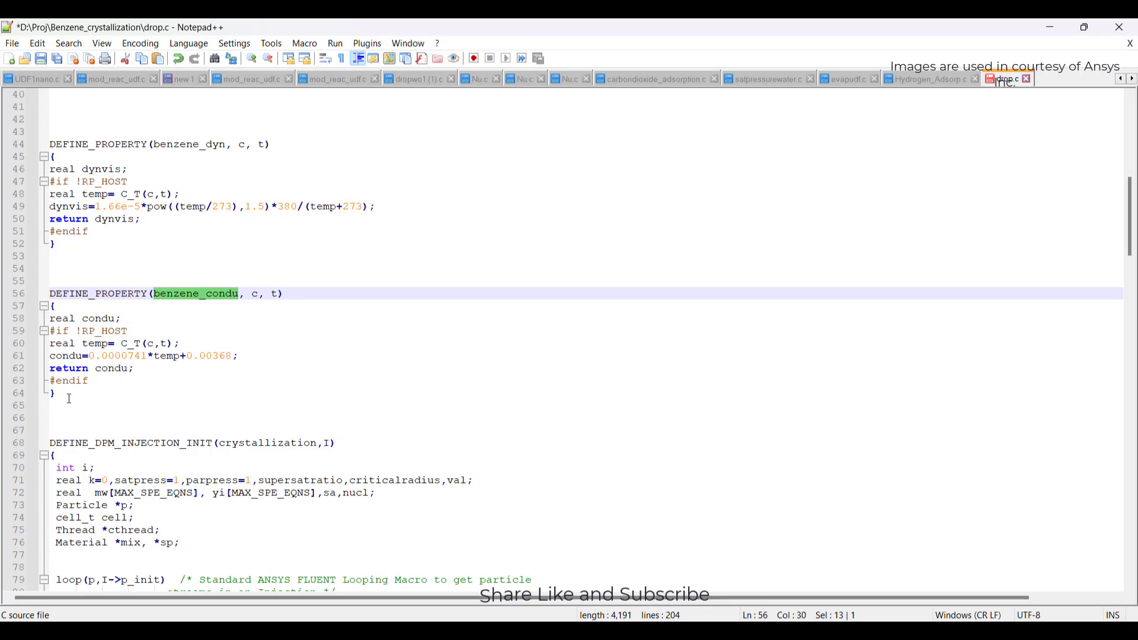
left_click_drag(69, 399, 50, 319)
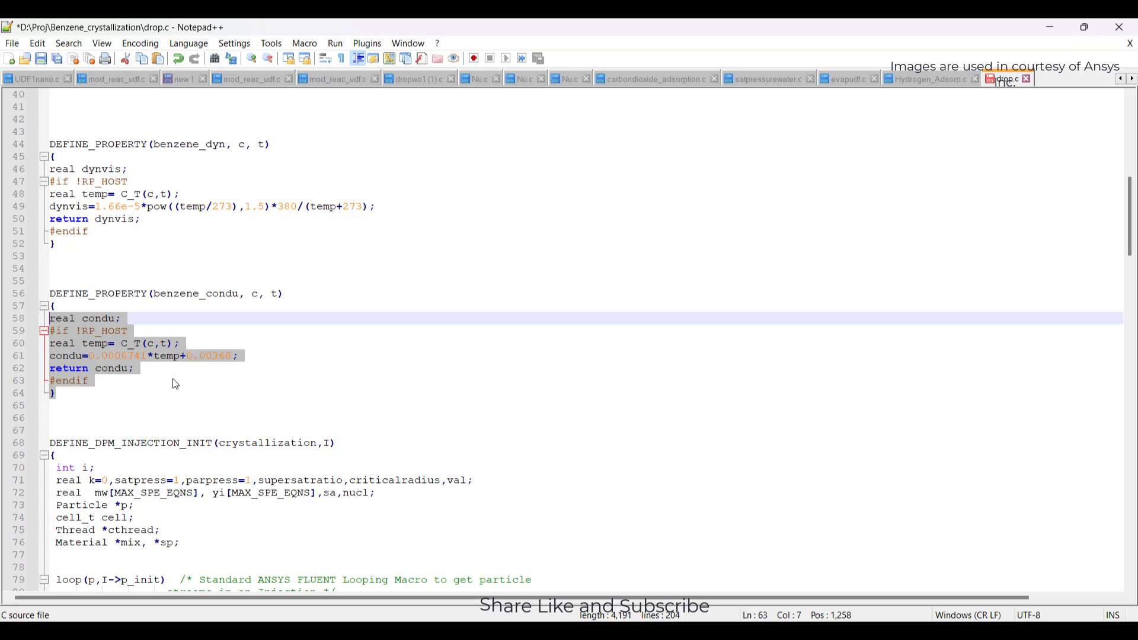
left_click(176, 384)
left_click_drag(158, 144, 228, 145)
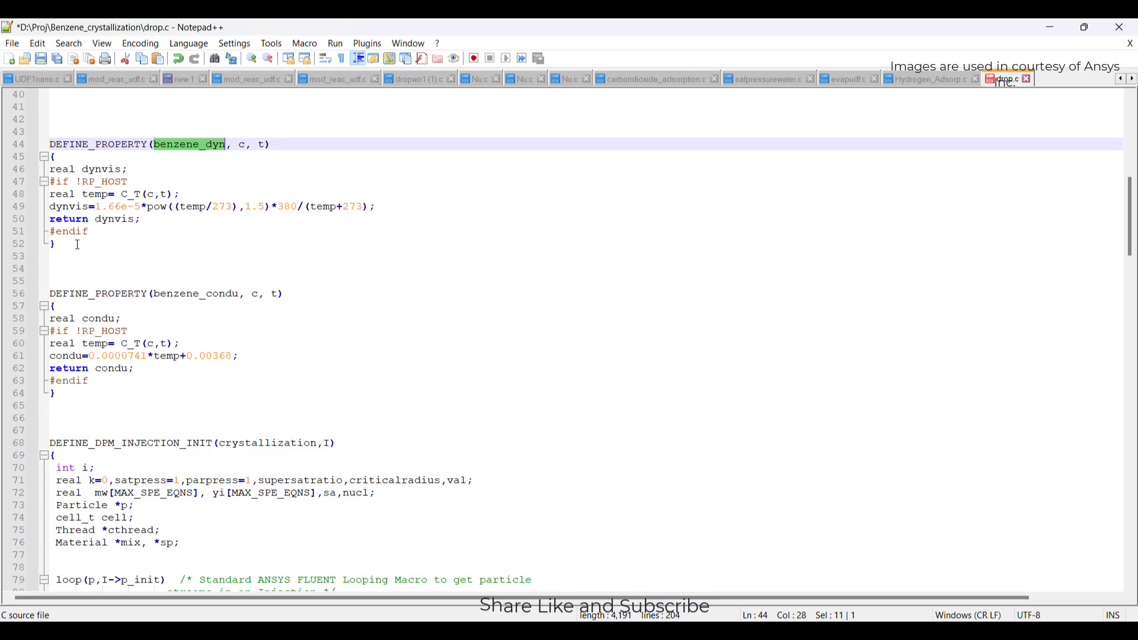
left_click_drag(77, 245, 50, 170)
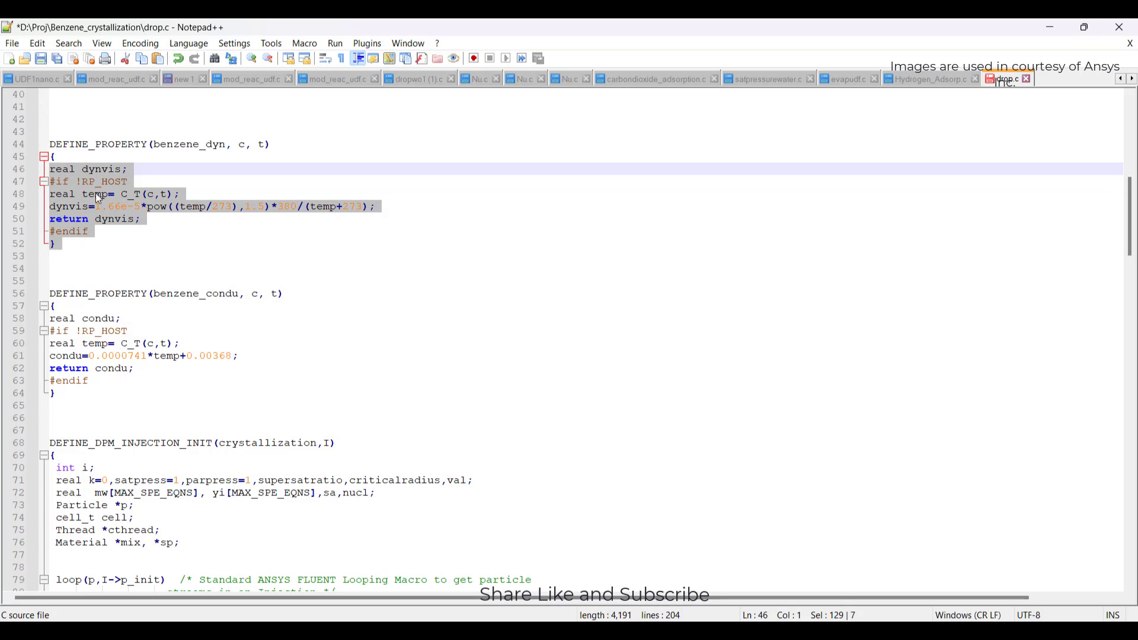
left_click(54, 214)
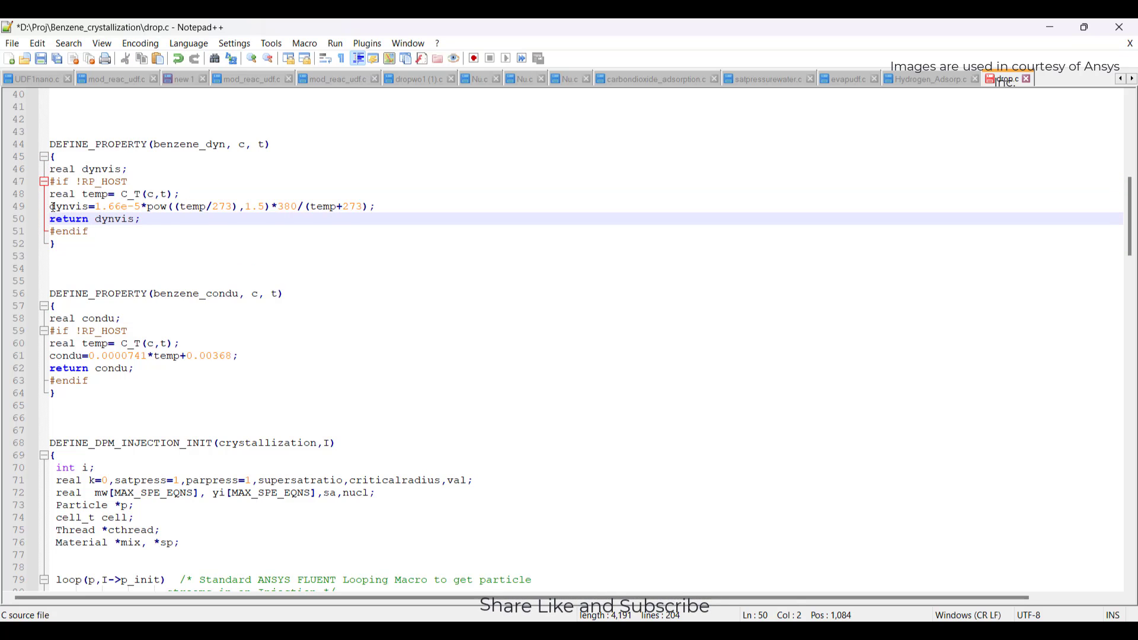
left_click_drag(54, 207, 376, 207)
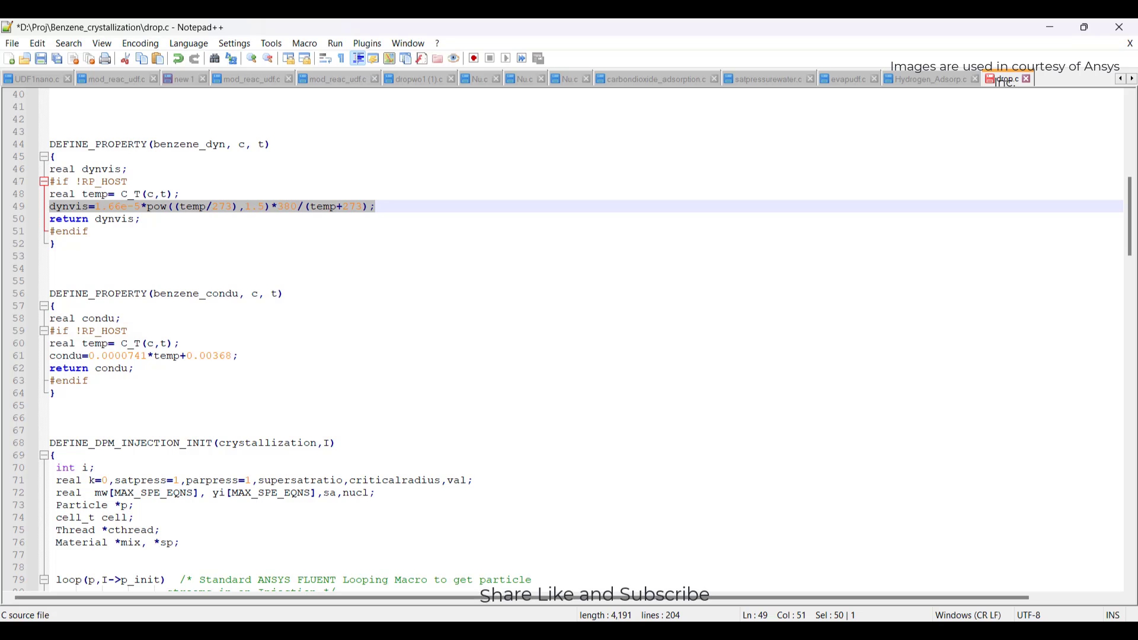
- Switch back to Fluent, apply the property changes of mixture-template and close the material editor
key("alt+Tab")
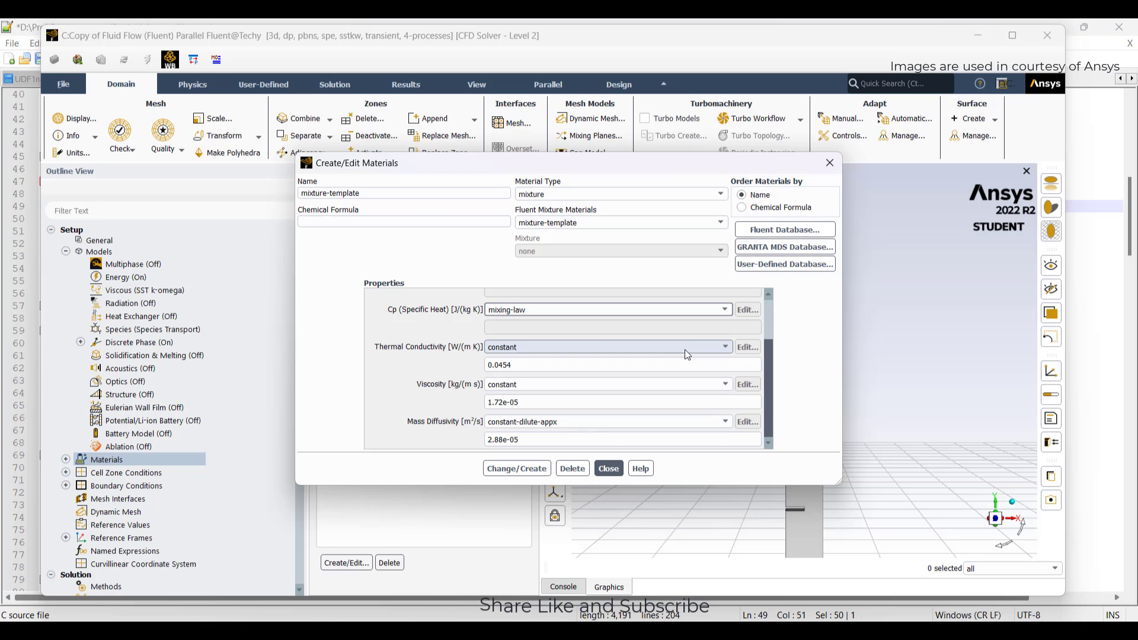
left_click(517, 469)
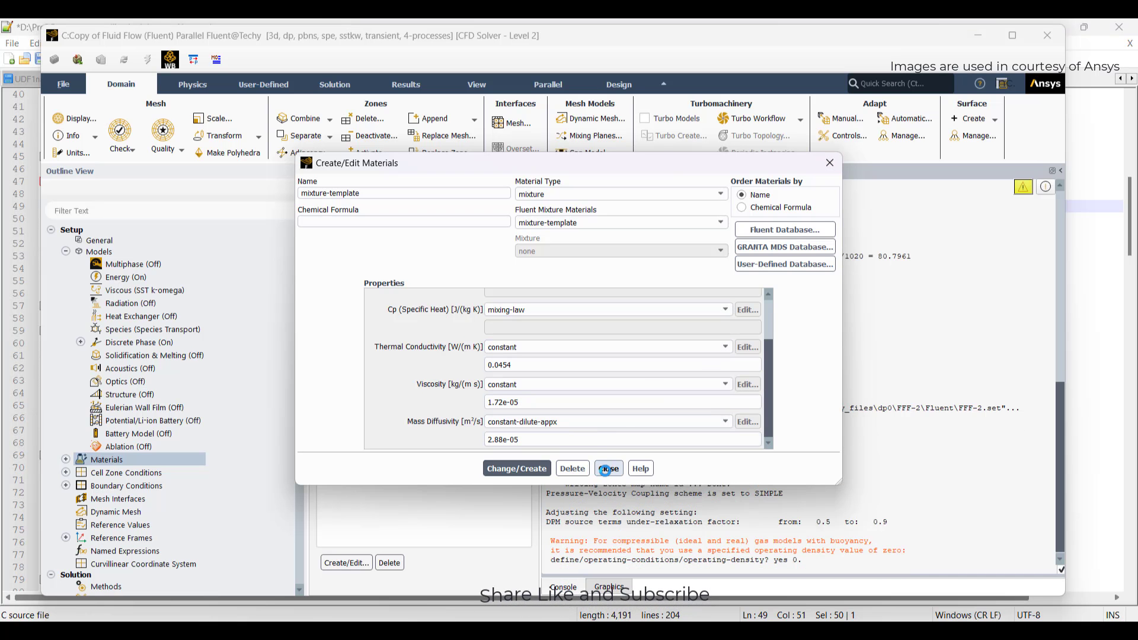
left_click(607, 469)
- Add drop.c from D:\Proj\Benzene_crystallization as the source file for the compiled UDFs and select it
left_click(264, 84)
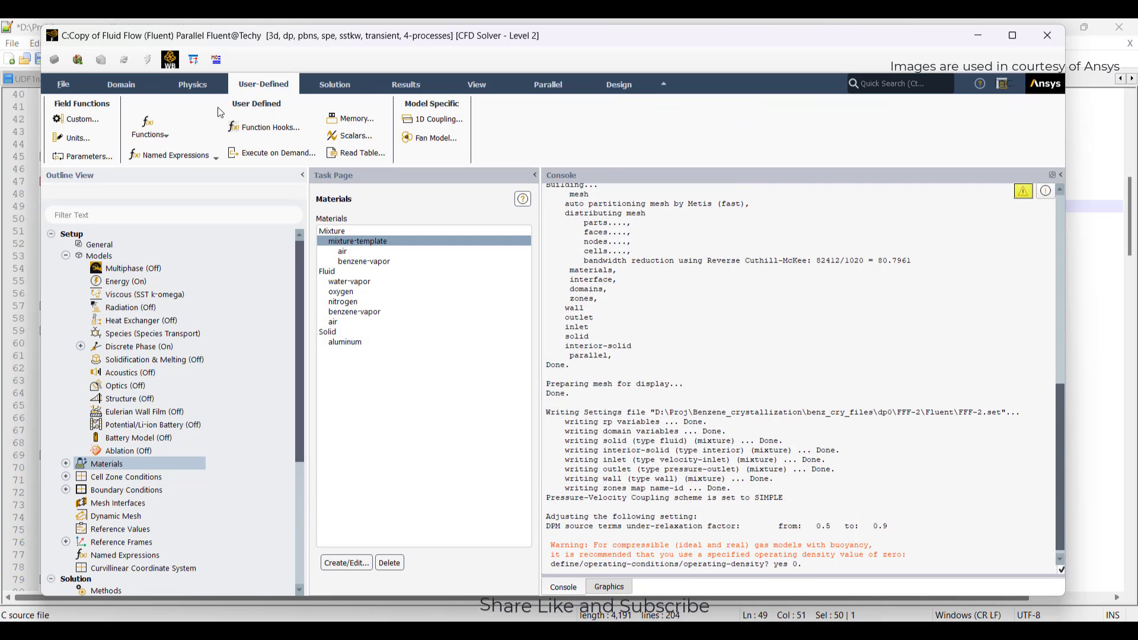
left_click(172, 130)
left_click(156, 148)
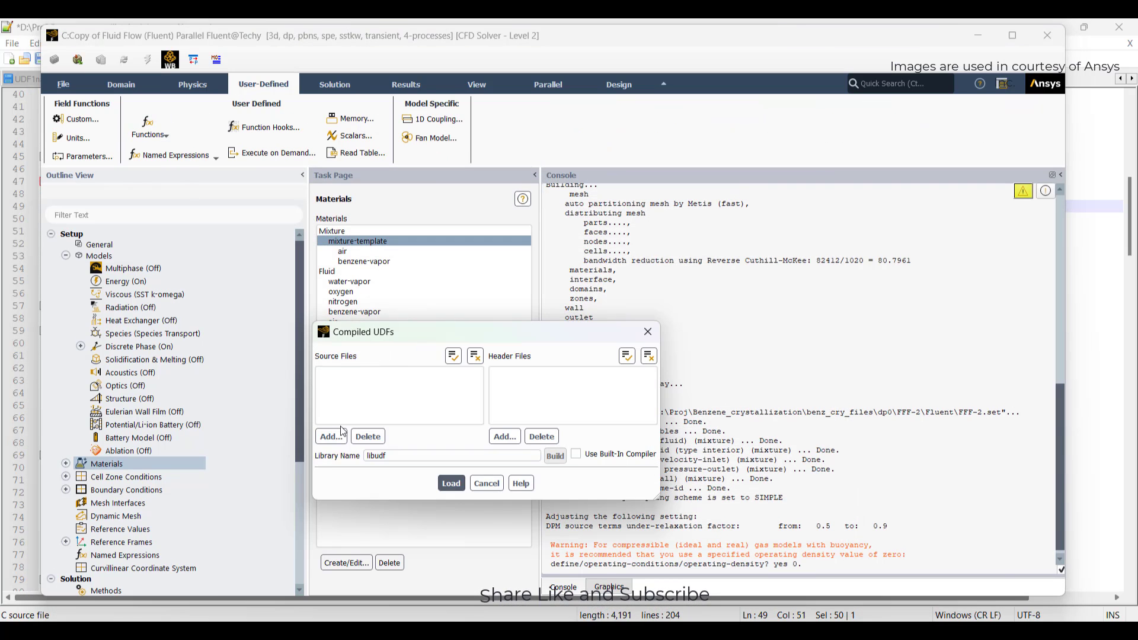
left_click(333, 437)
left_click(451, 209)
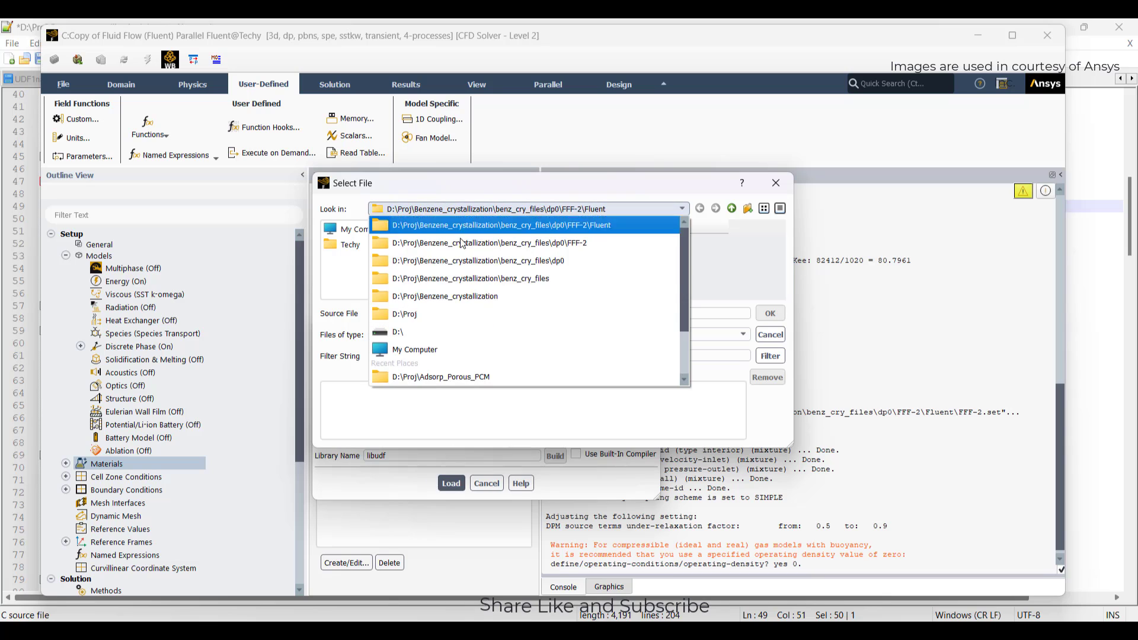
left_click(456, 307)
double_click(439, 276)
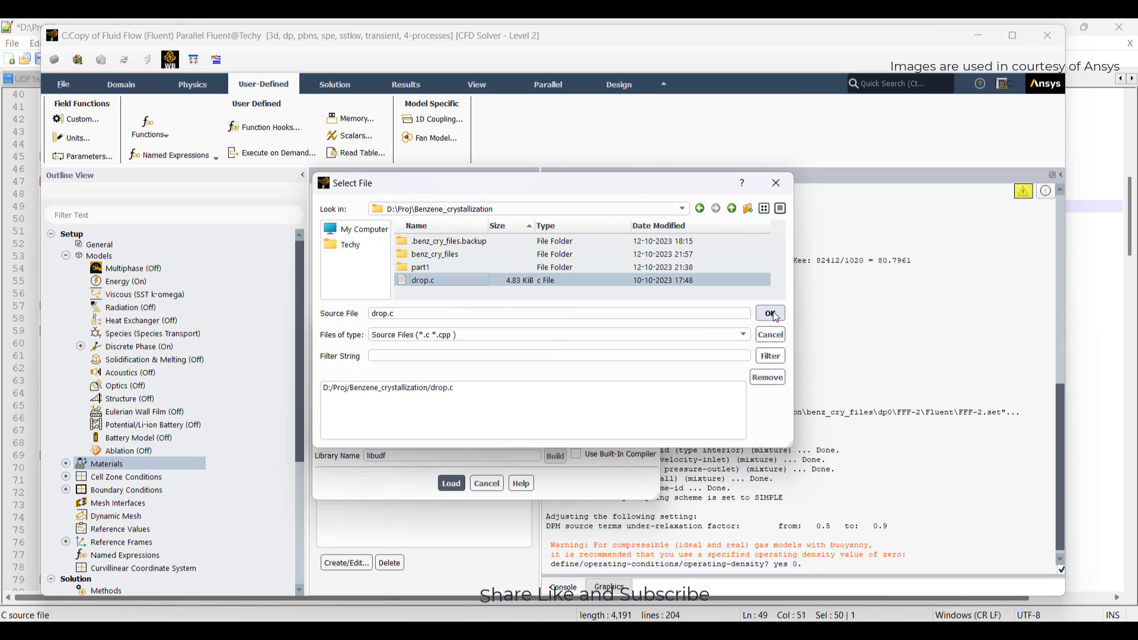
left_click(771, 313)
left_click(408, 372)
- Build the libudf library with the built-in compiler, load it and review its loaded functions
left_click(577, 454)
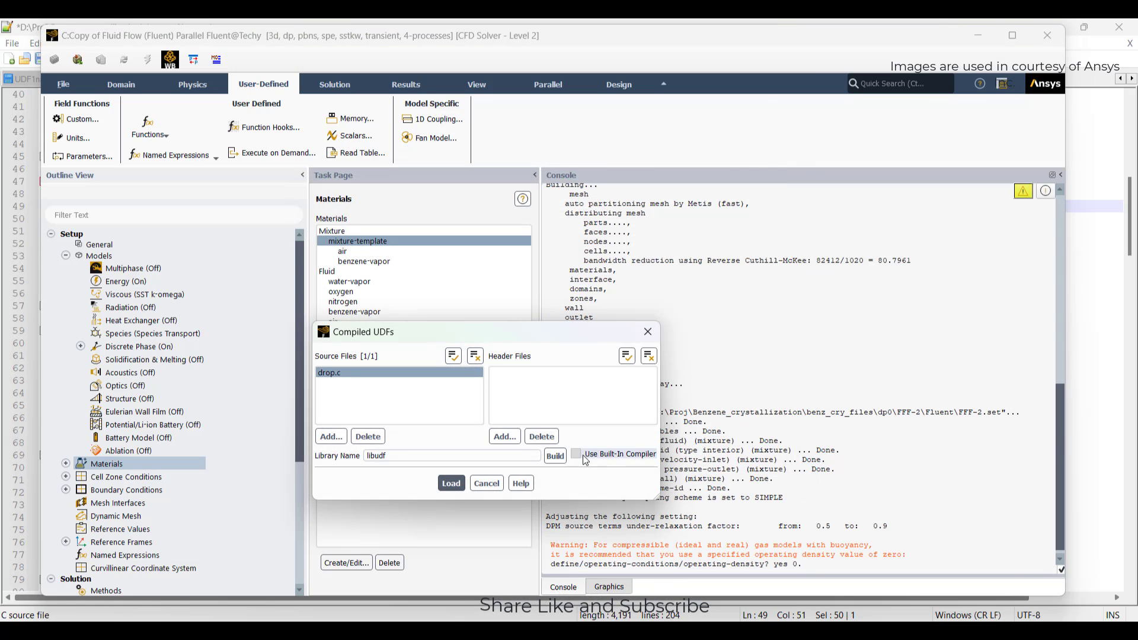
left_click(556, 456)
left_click(589, 358)
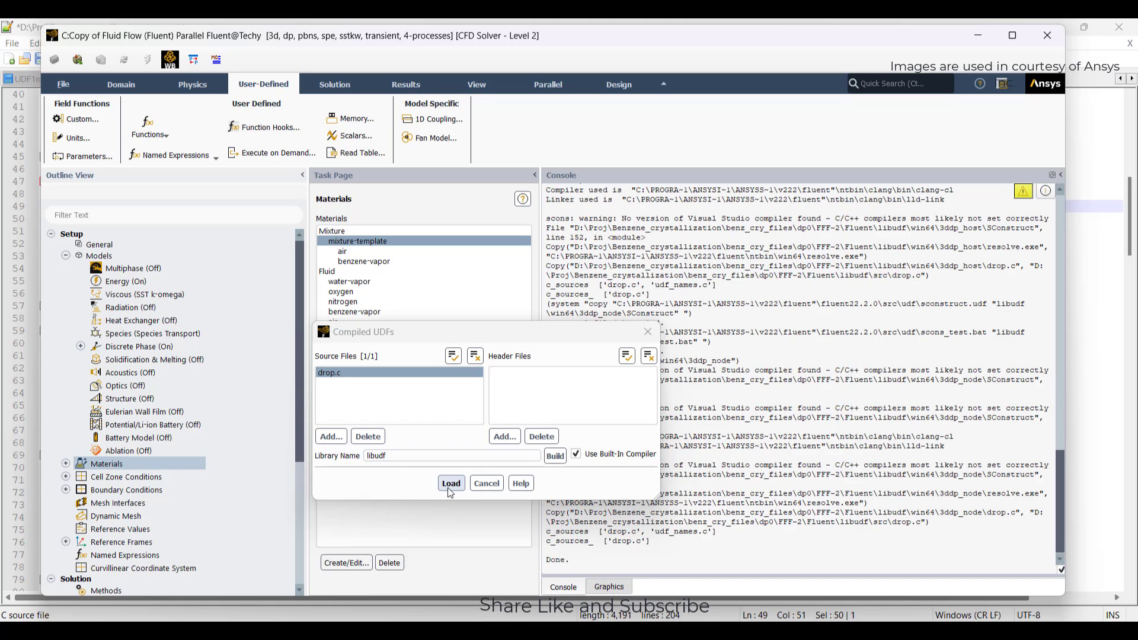
left_click(450, 483)
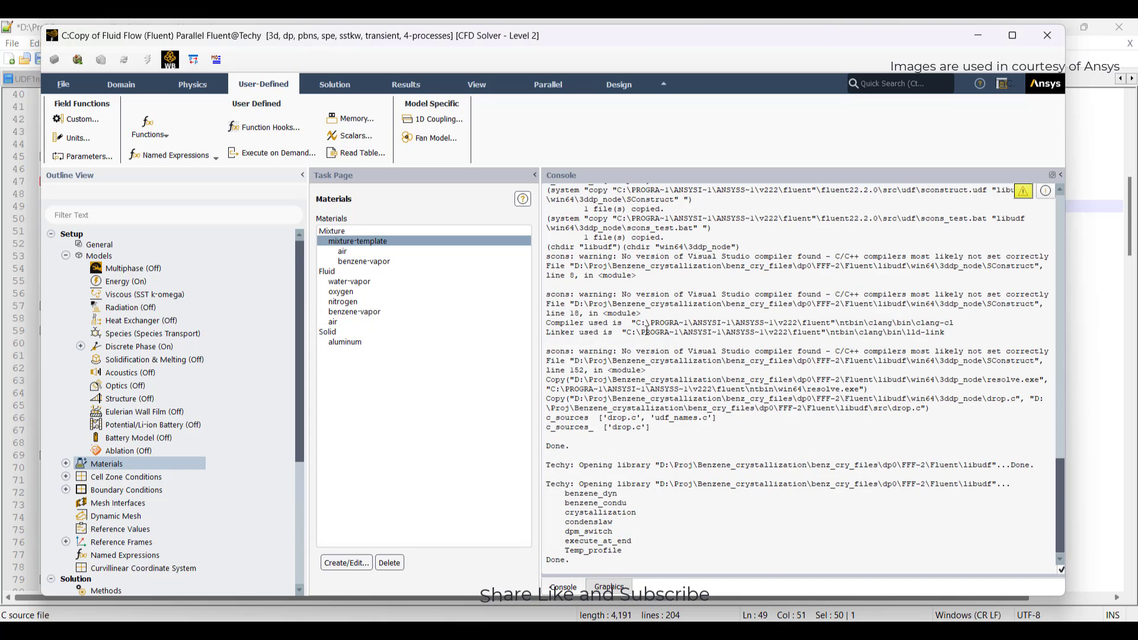
left_click_drag(568, 495, 631, 551)
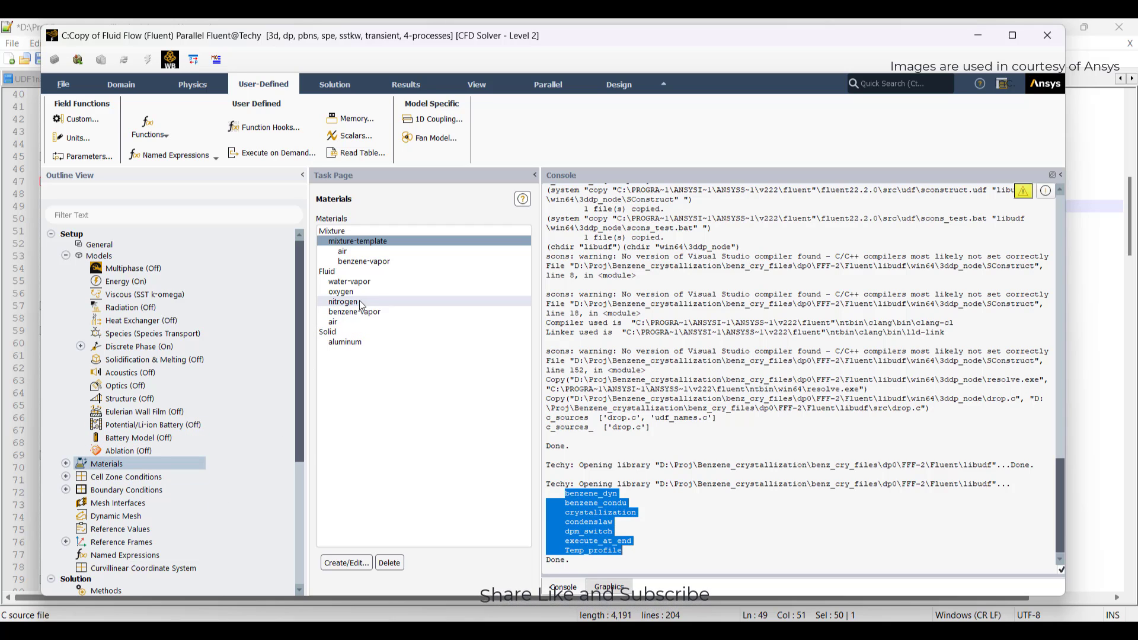
- Set the thermal conductivity of mixture-template to the user-defined function benzene_condu::libudf
double_click(374, 243)
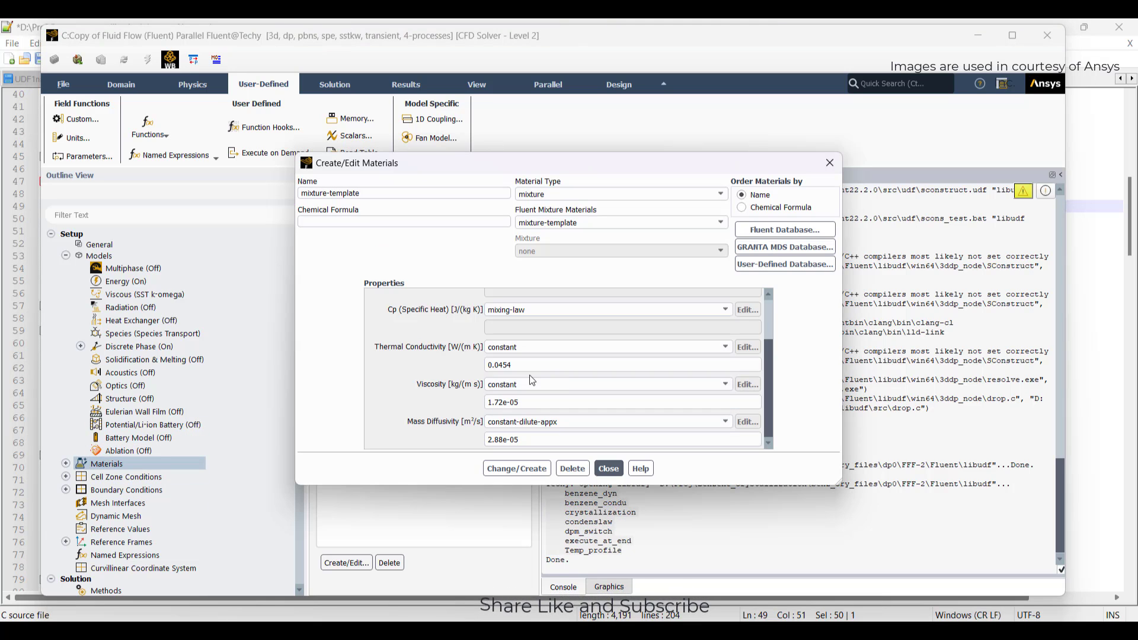
left_click(565, 347)
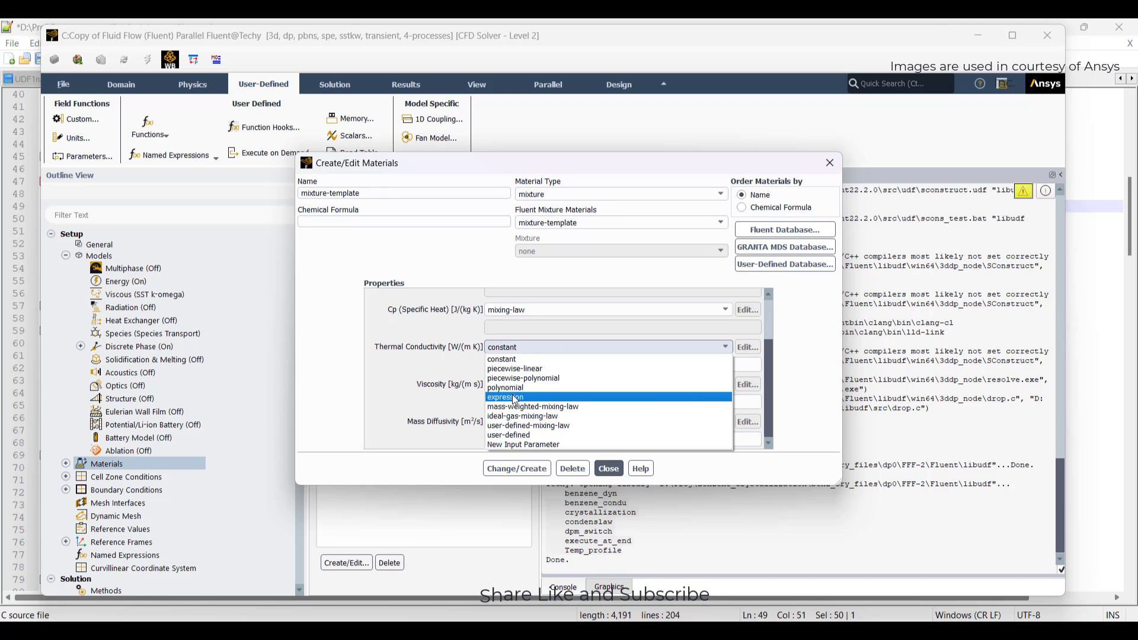
left_click(511, 436)
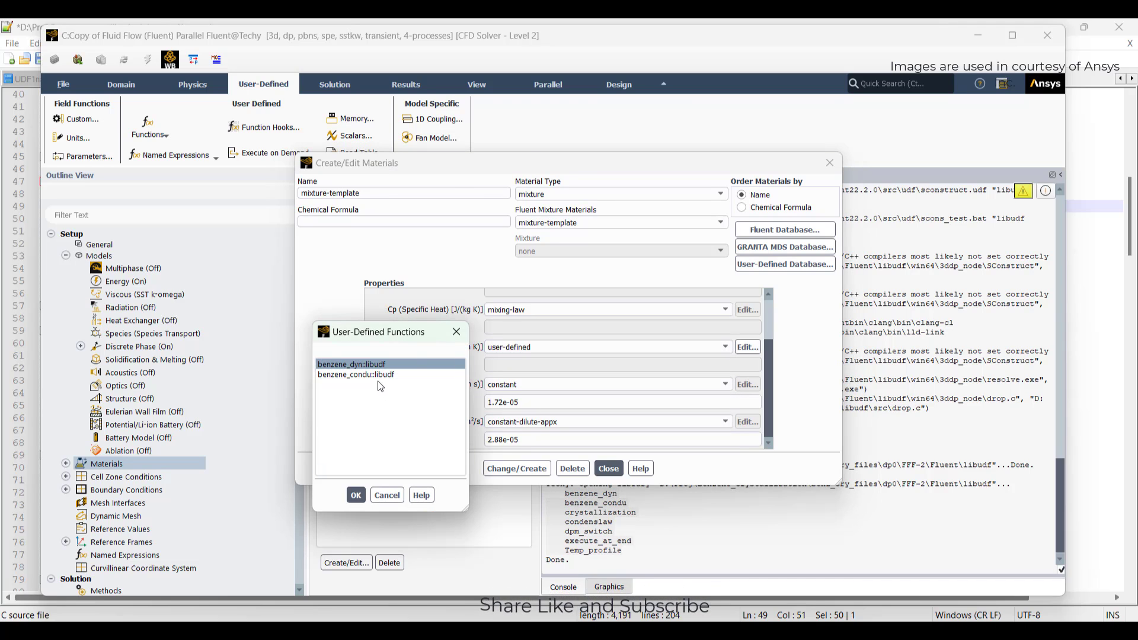
left_click(367, 375)
left_click(356, 495)
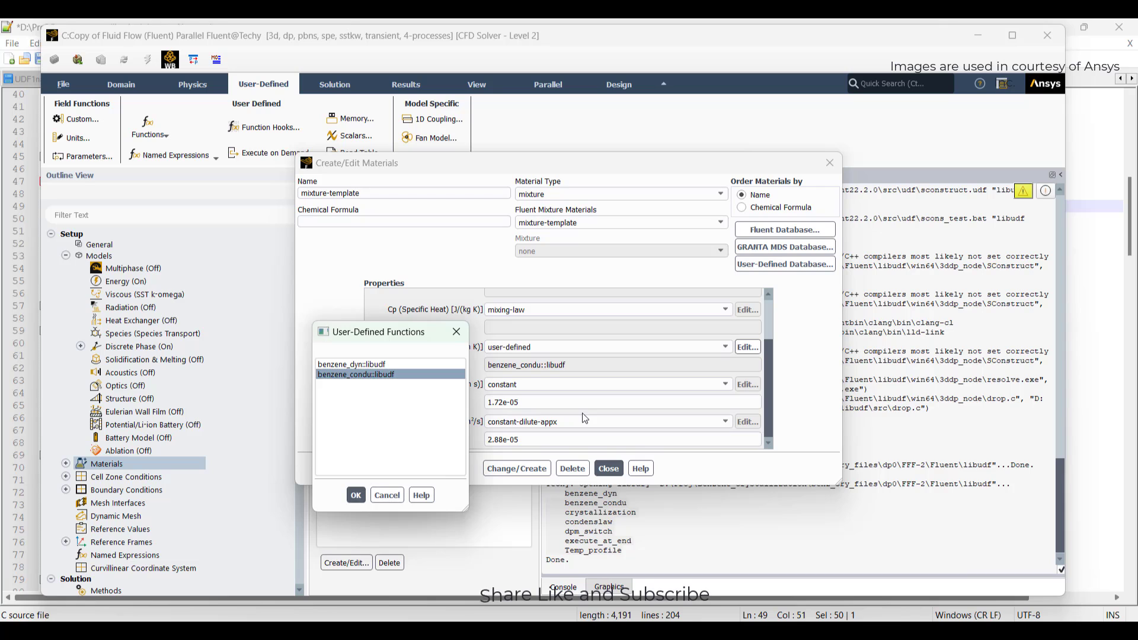
- Set the viscosity of mixture-template to the user-defined function benzene_dyn::libudf
left_click(525, 387)
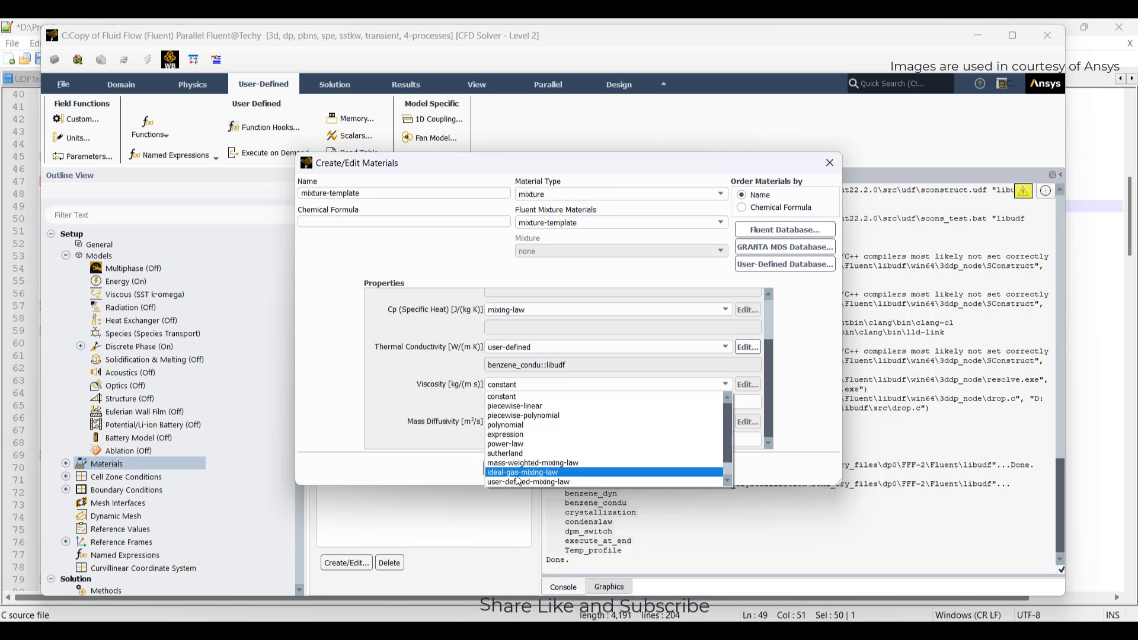
scroll(520, 481, "down", 2)
left_click(519, 482)
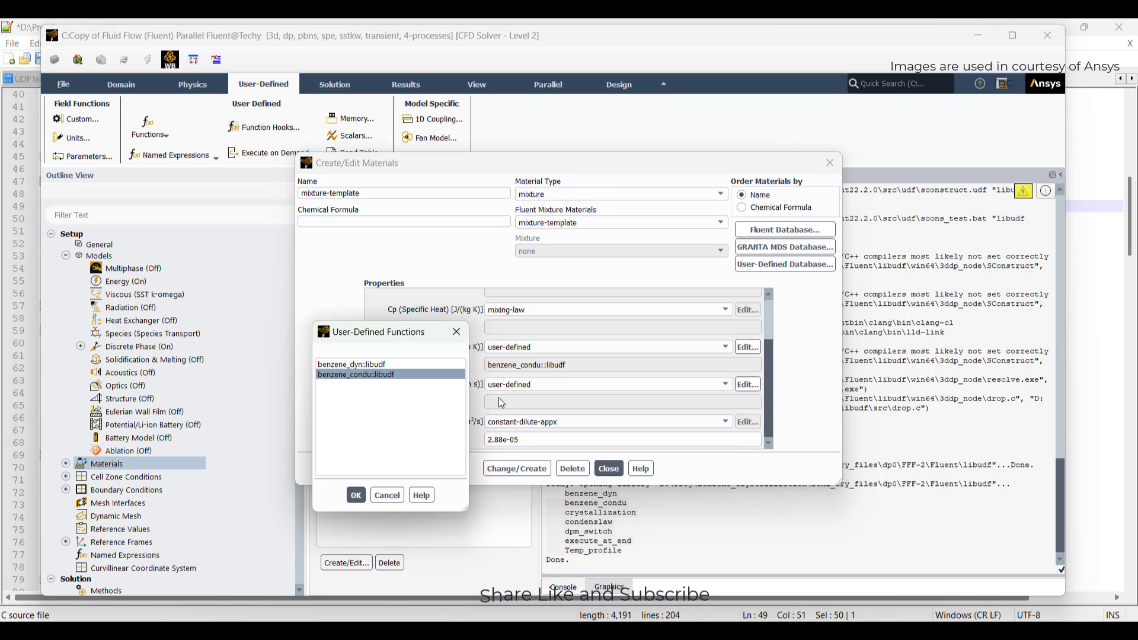
left_click(356, 365)
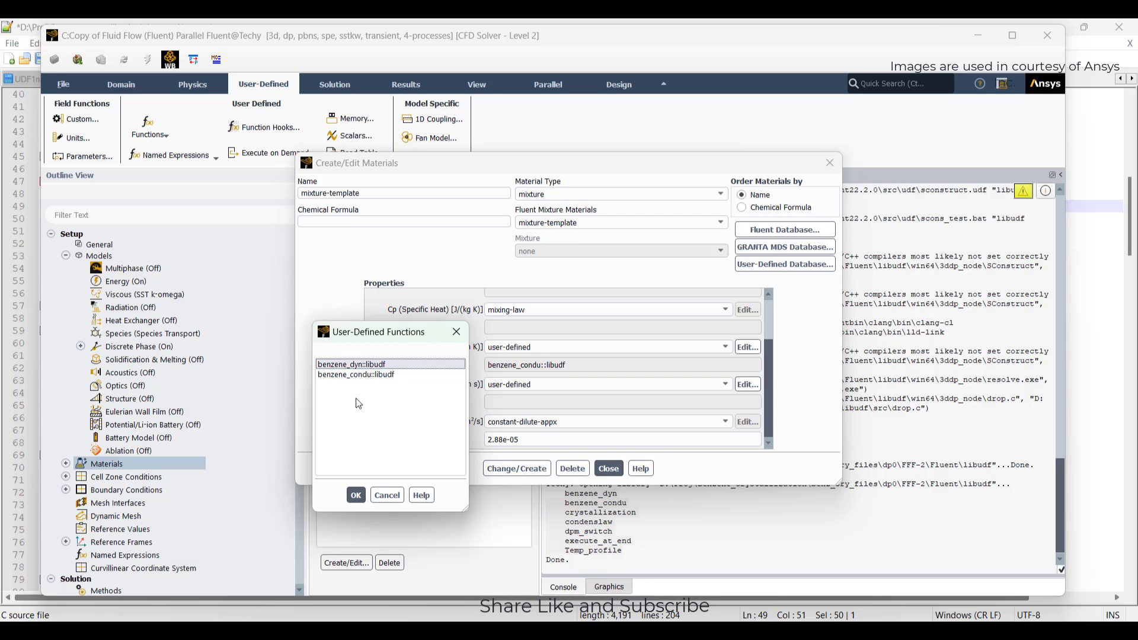
left_click(356, 495)
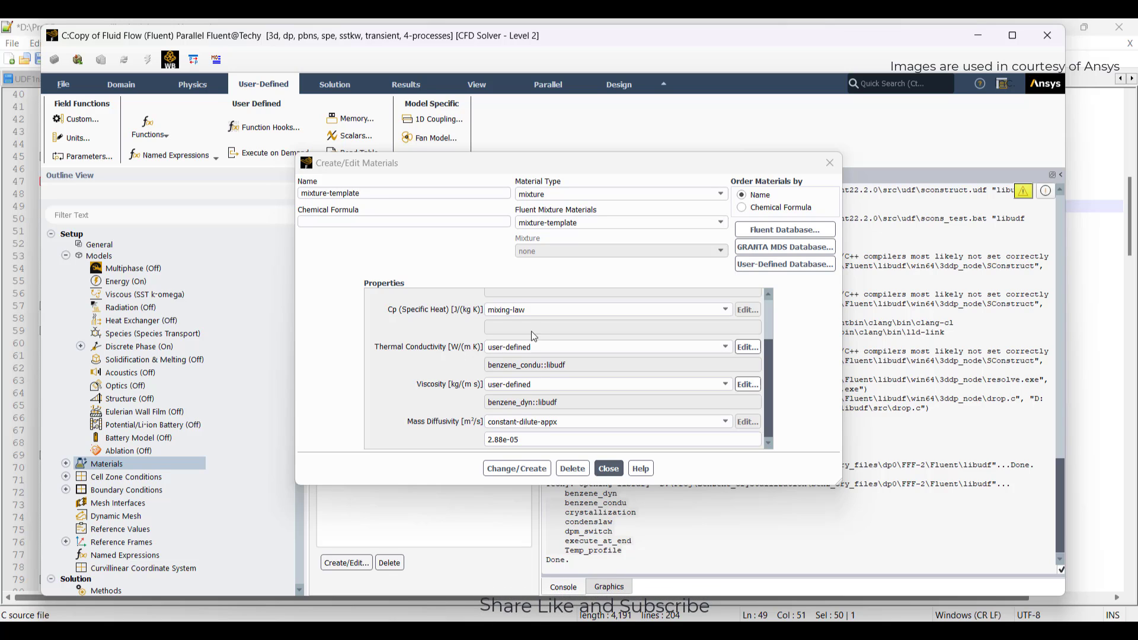
- Rename the mixture as ben+air, overwrite mixture-template with it and close the material editor
left_click_drag(386, 193, 81, 164)
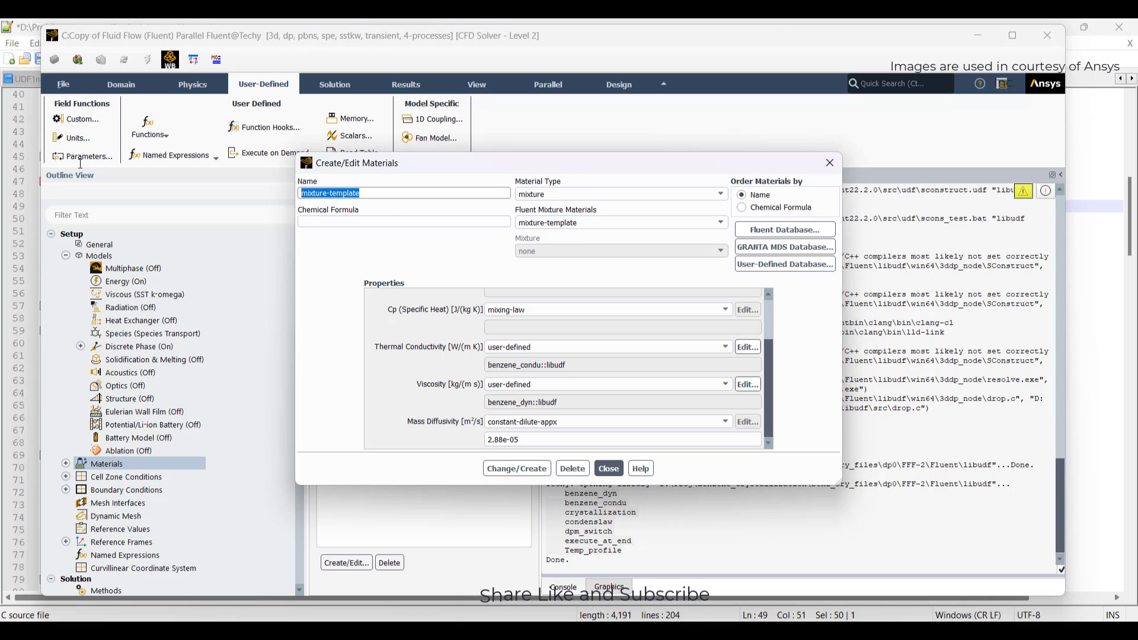
type("ben+air")
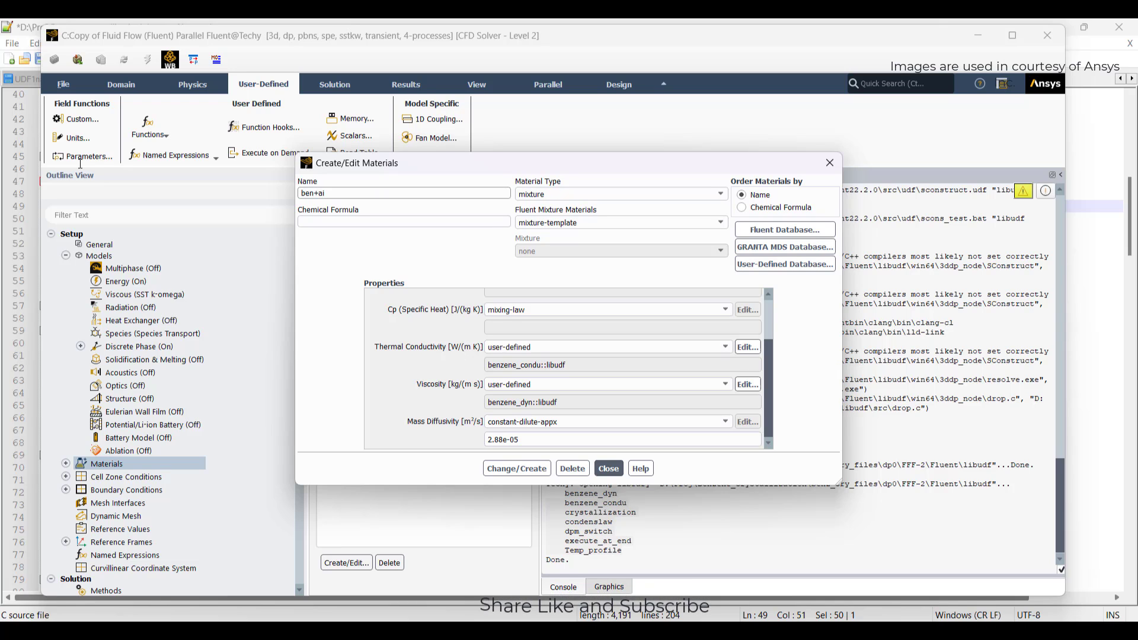
left_click(528, 468)
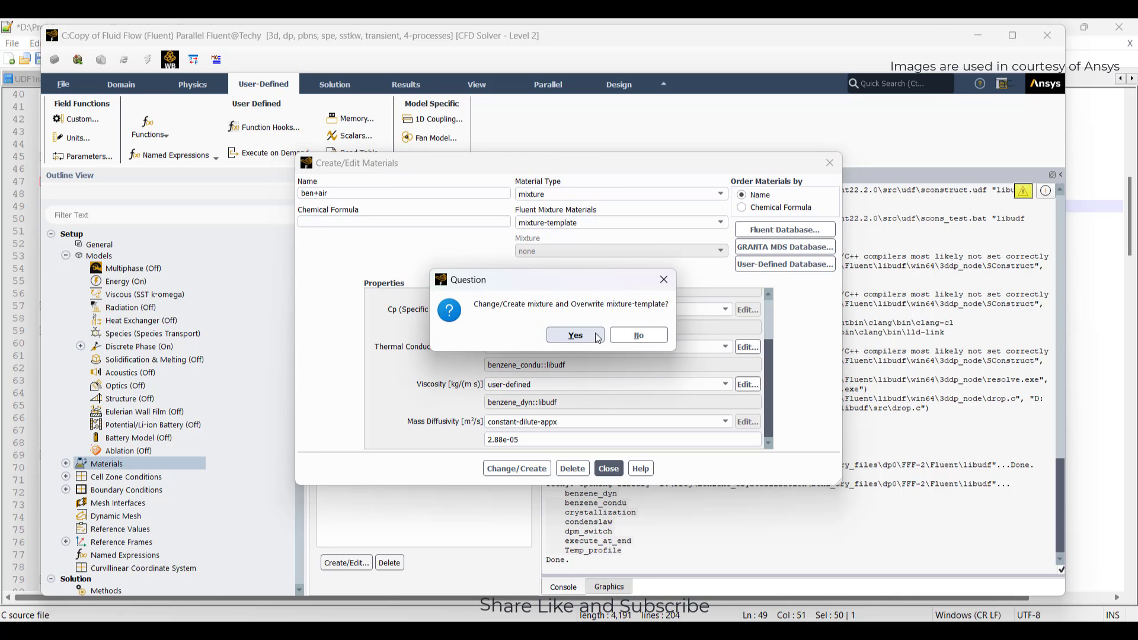
left_click(579, 335)
left_click(609, 468)
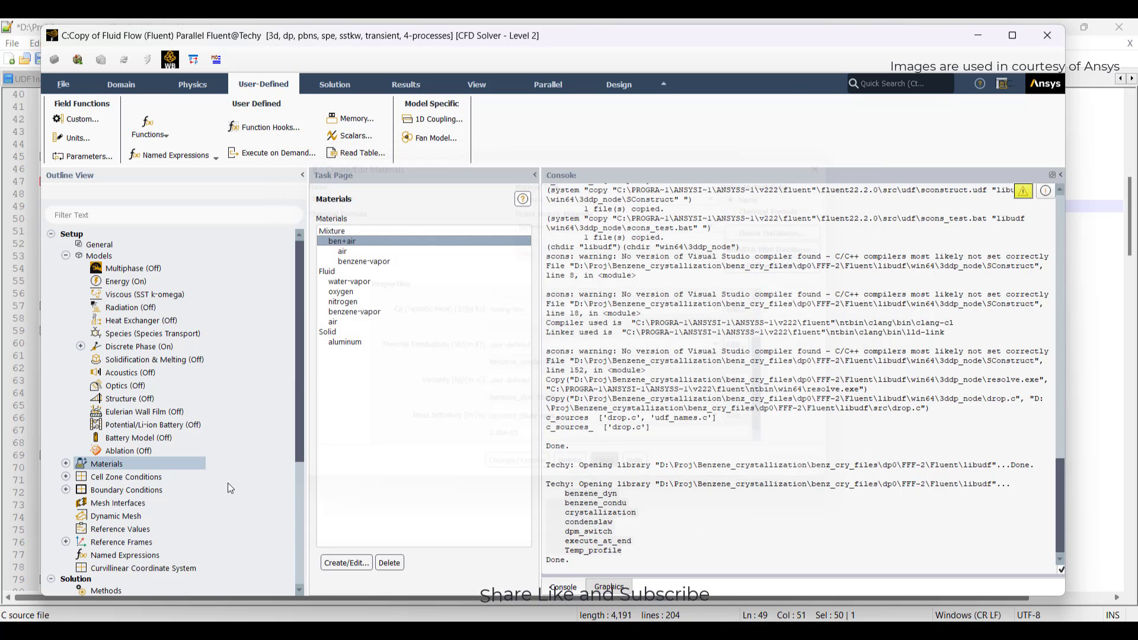
- Check which material is assigned to the fluid cell zone named solid
left_click(66, 476)
left_click(81, 490)
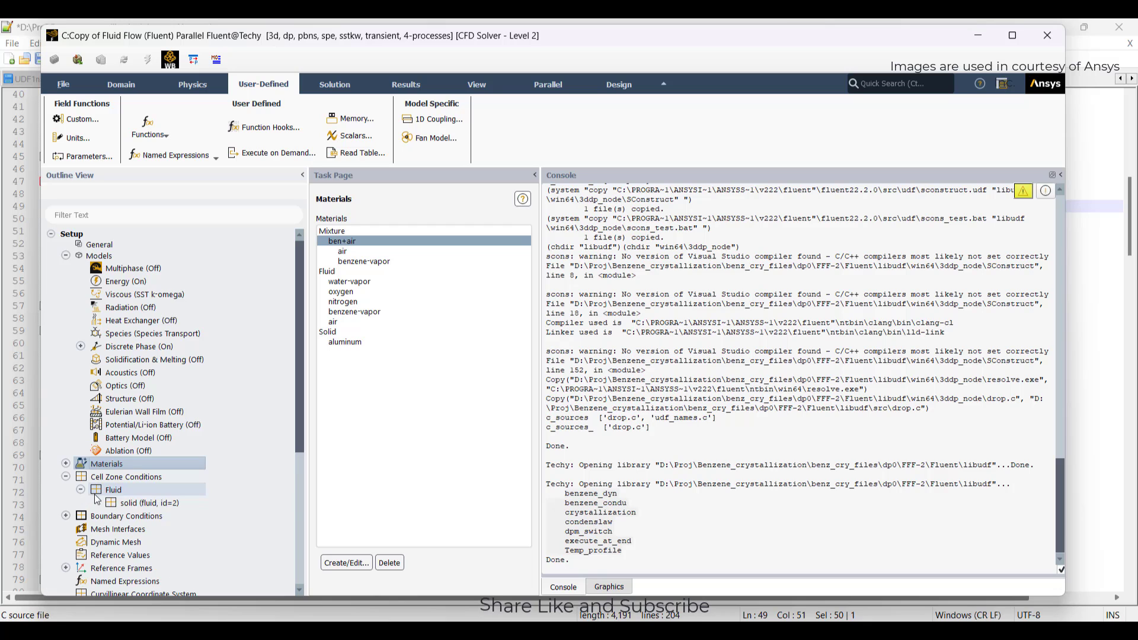
left_click(151, 503)
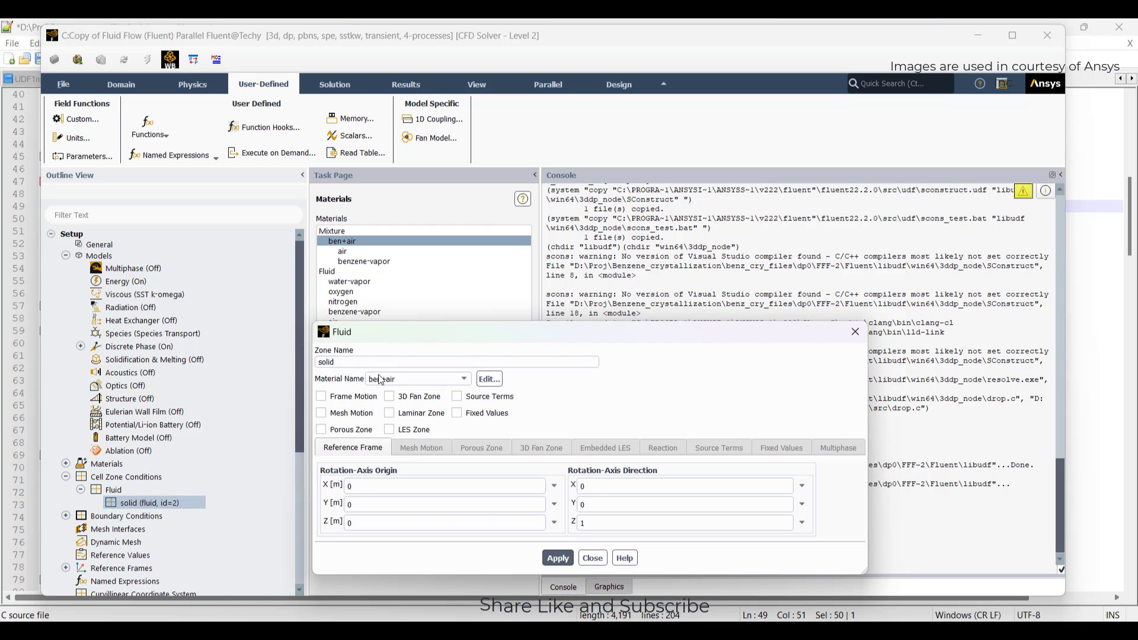
left_click(855, 331)
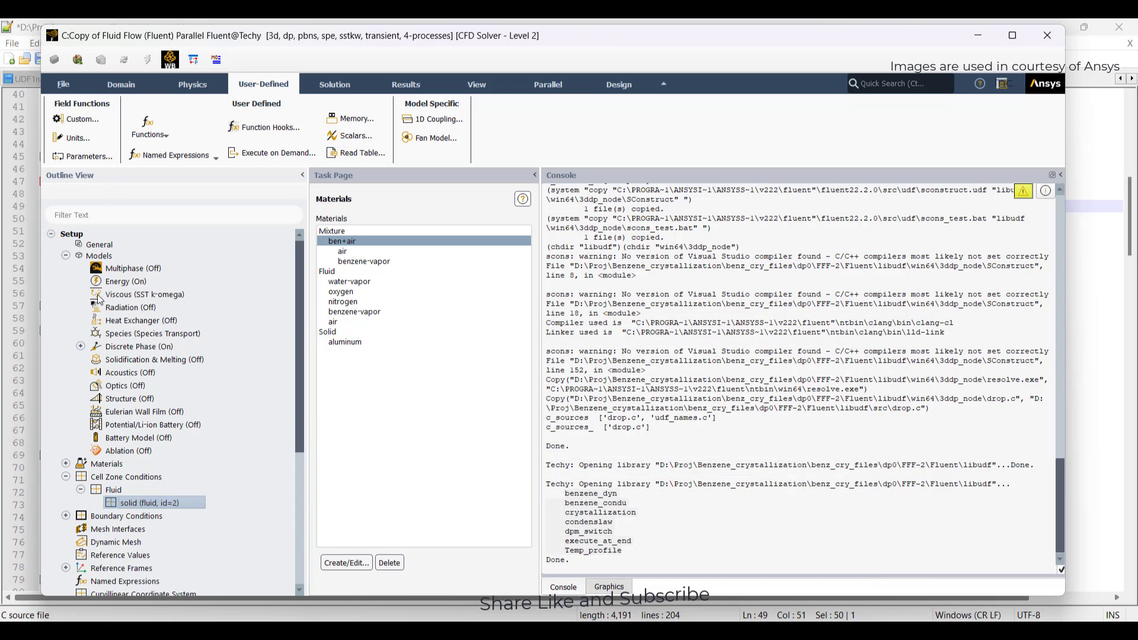
- Create a volume injection in the solid zone with 2 starting points per cell as the parcel specification
left_click(81, 347)
double_click(129, 358)
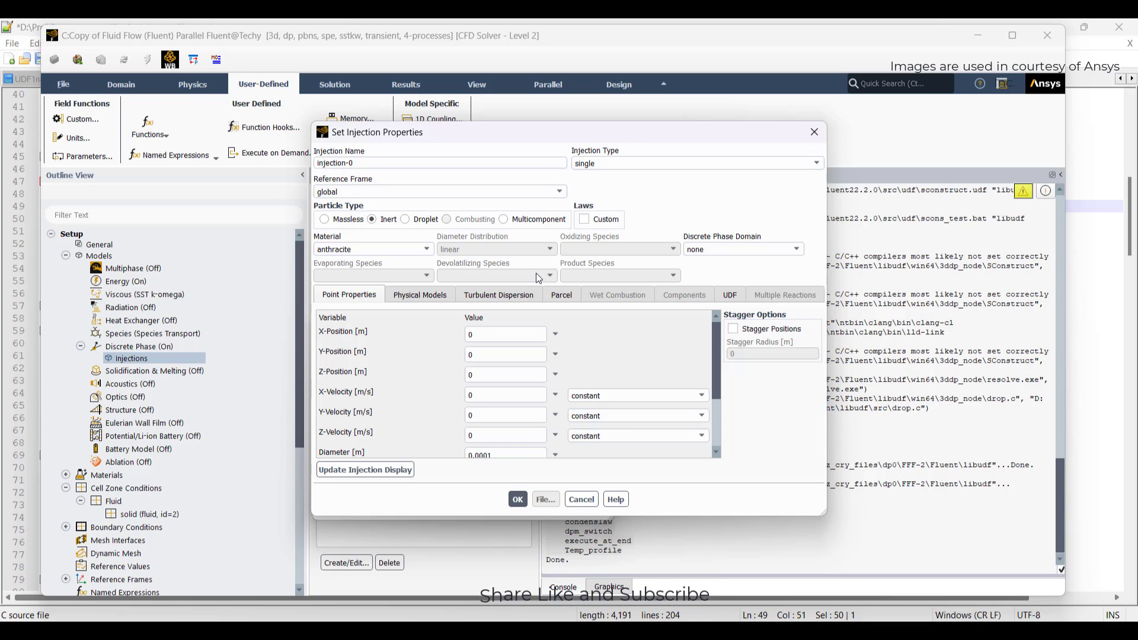
left_click(648, 160)
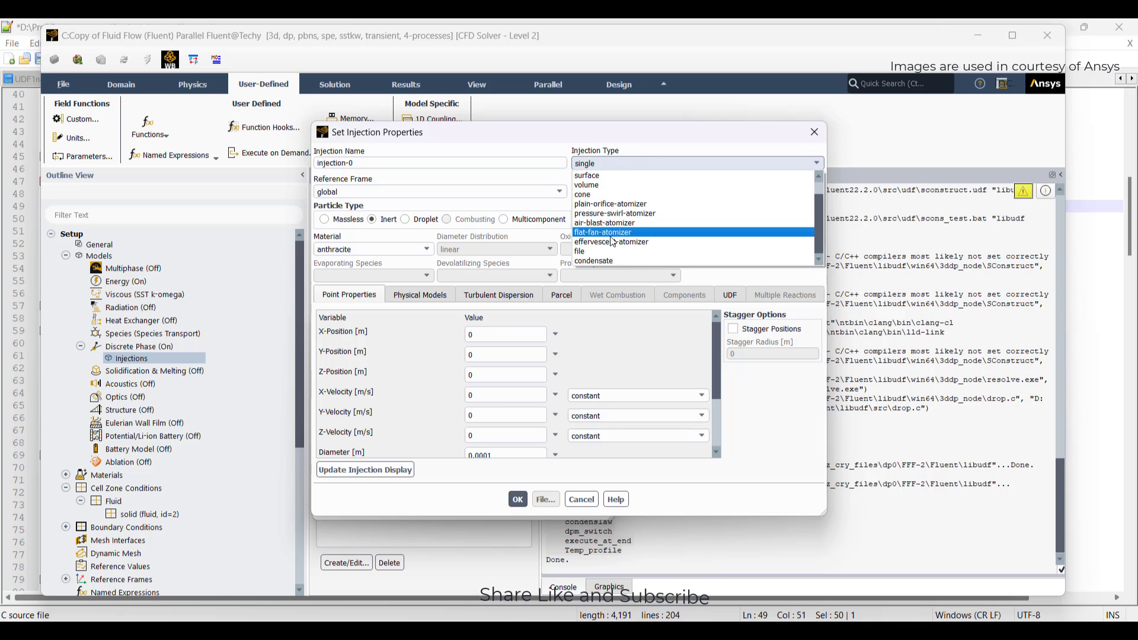
left_click(600, 185)
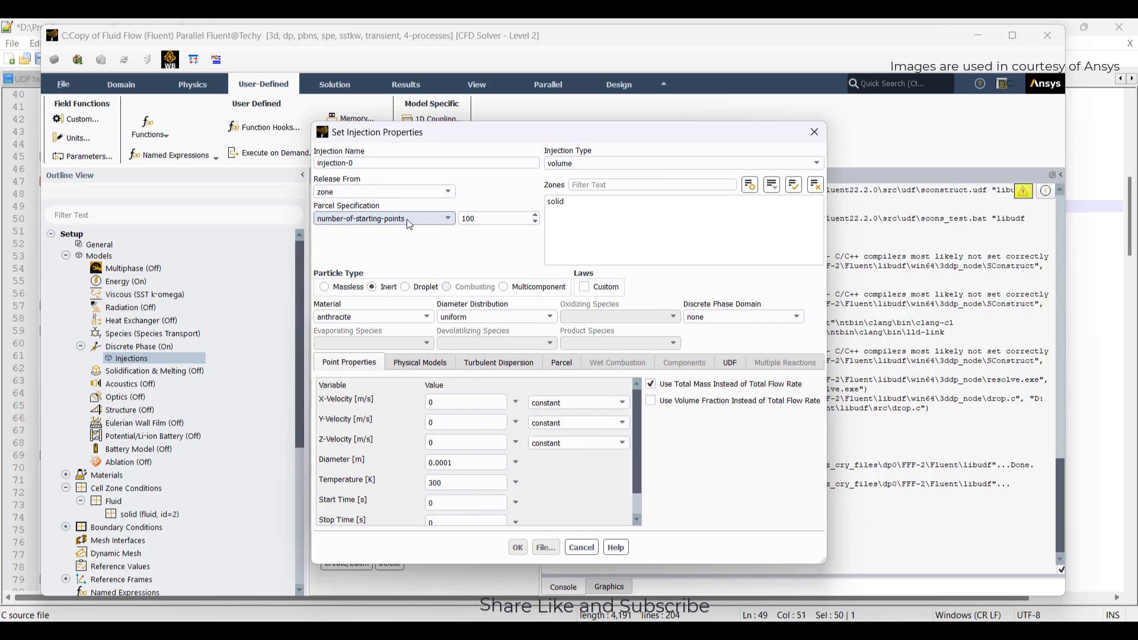
left_click(410, 220)
left_click(379, 239)
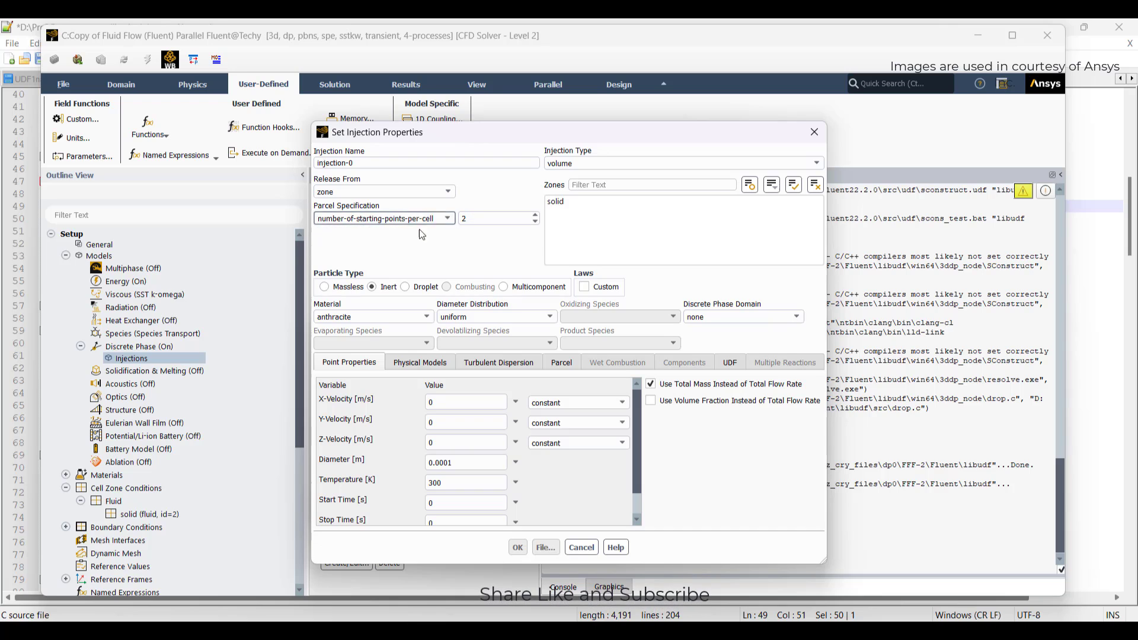
double_click(479, 219)
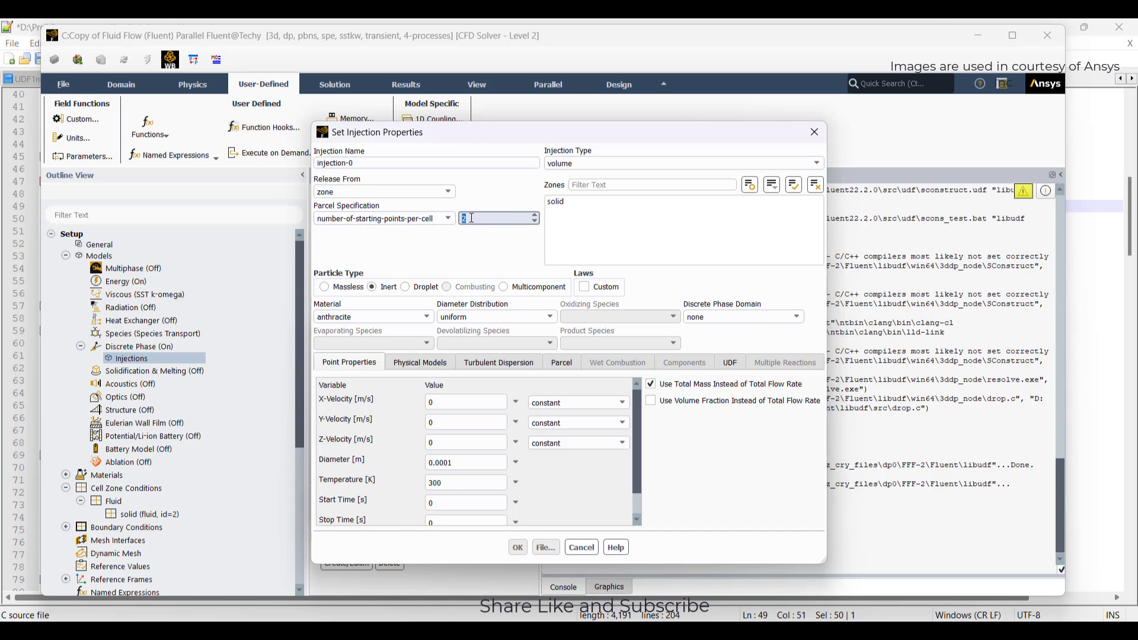
left_click(563, 202)
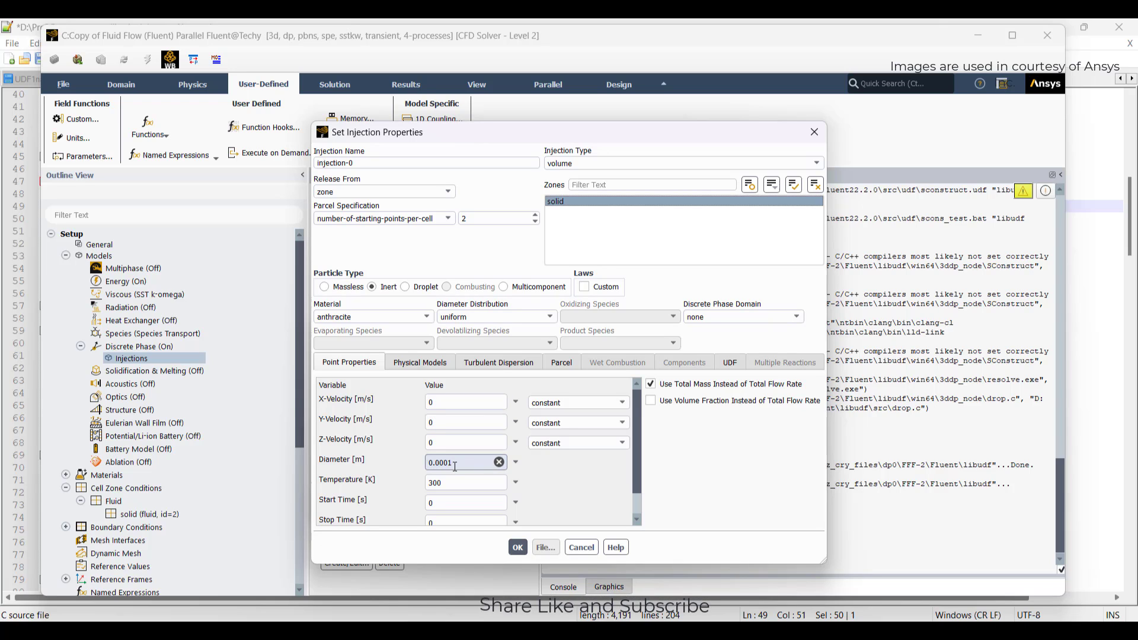
- Switch to Notepad++ and review the drop.c lines that initialise particle density, diameter, velocity and temperature, then return to Fluent
scroll(455, 466, "down", 1)
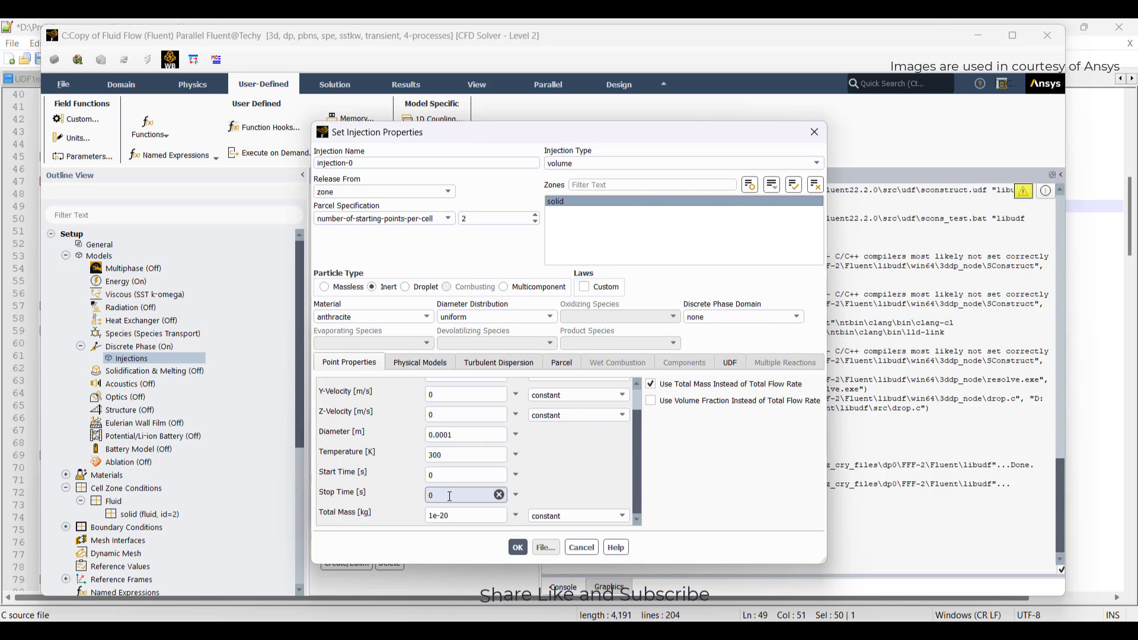
left_click(452, 625)
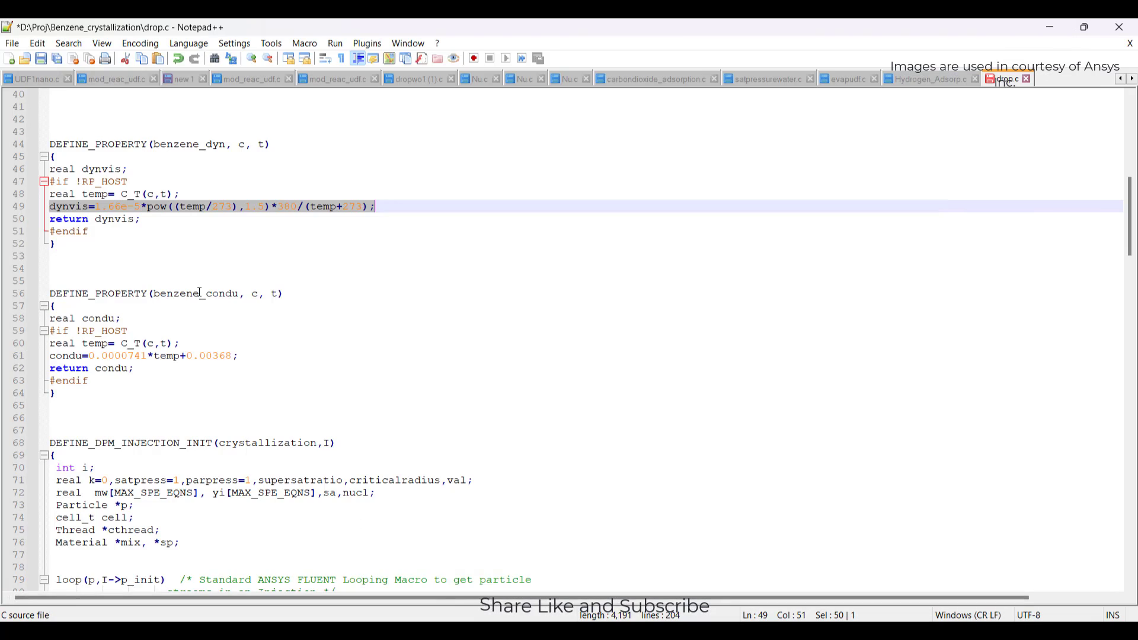
scroll(200, 292, "up", 6)
scroll(199, 292, "down", 20)
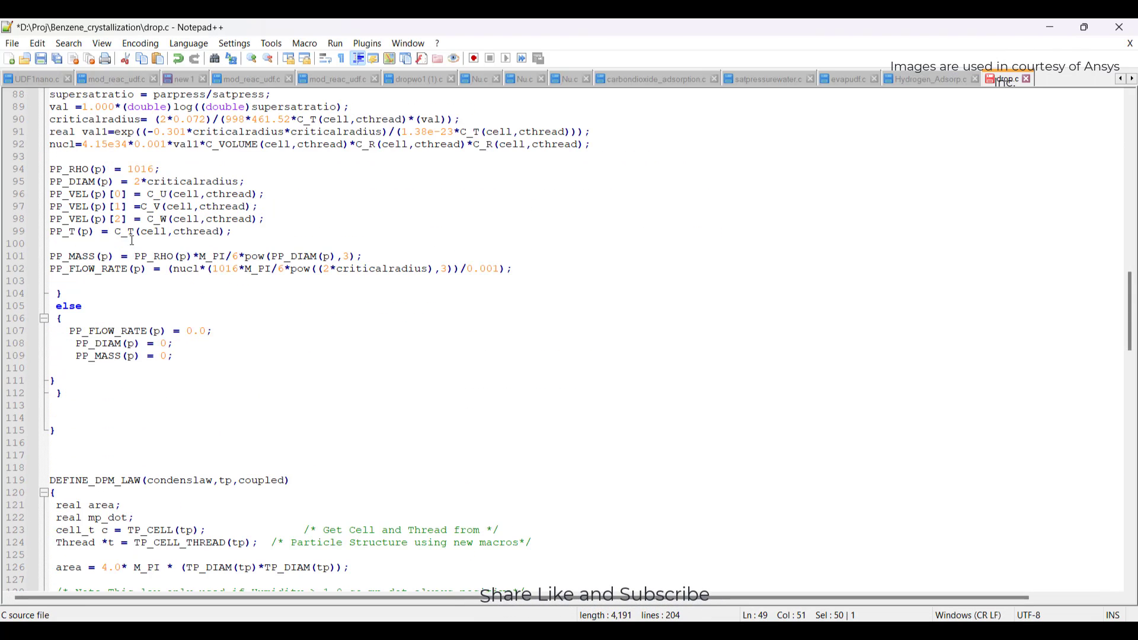
left_click_drag(54, 230, 96, 231)
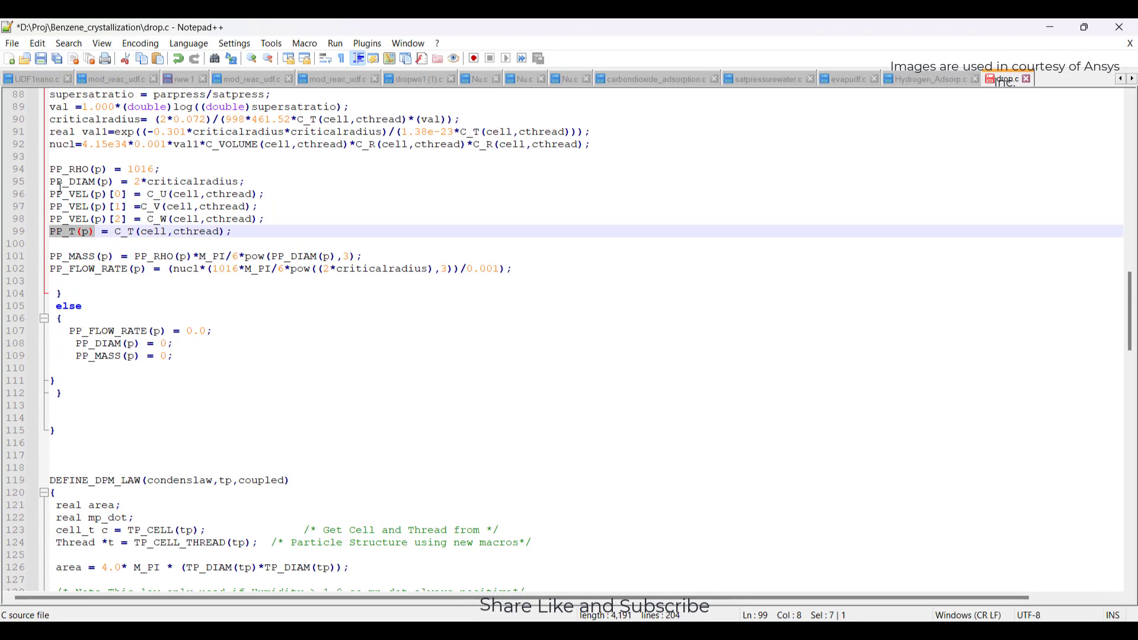
left_click_drag(54, 169, 269, 232)
key("alt+Tab")
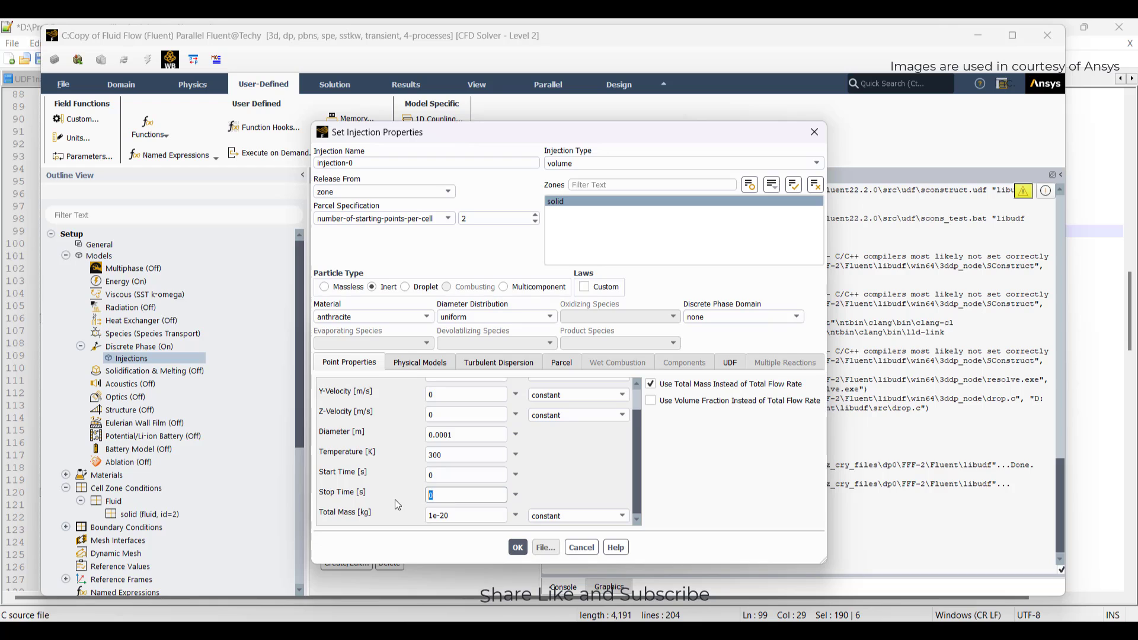
- Set the injection's stop time to 10 s and enable the Discrete Random Walk Model for turbulent dispersion
type("1")
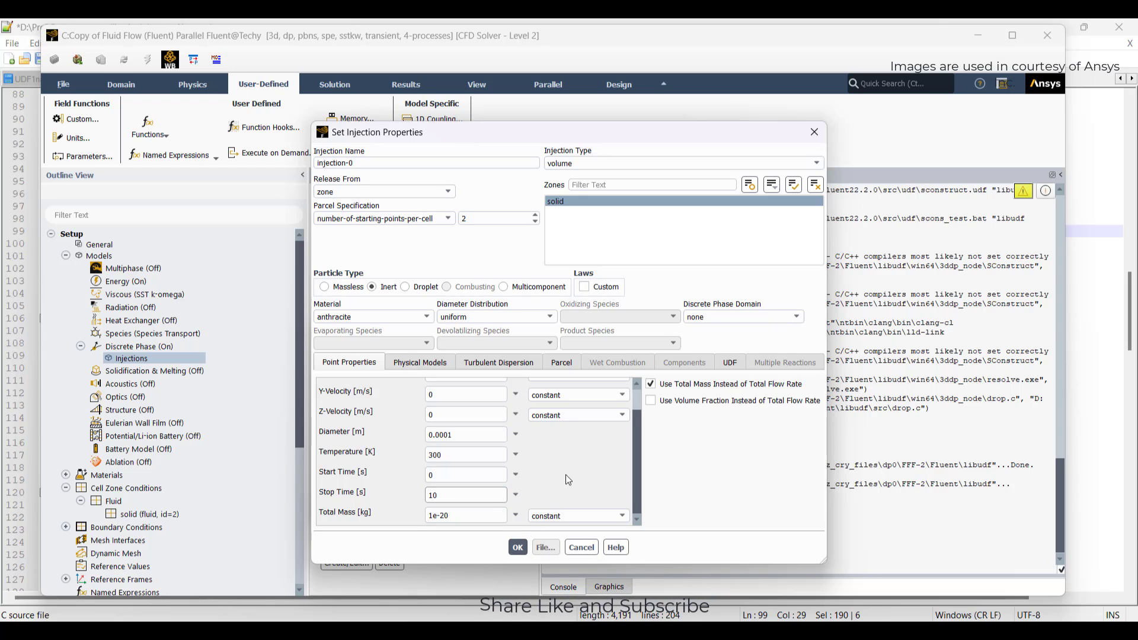
left_click(433, 364)
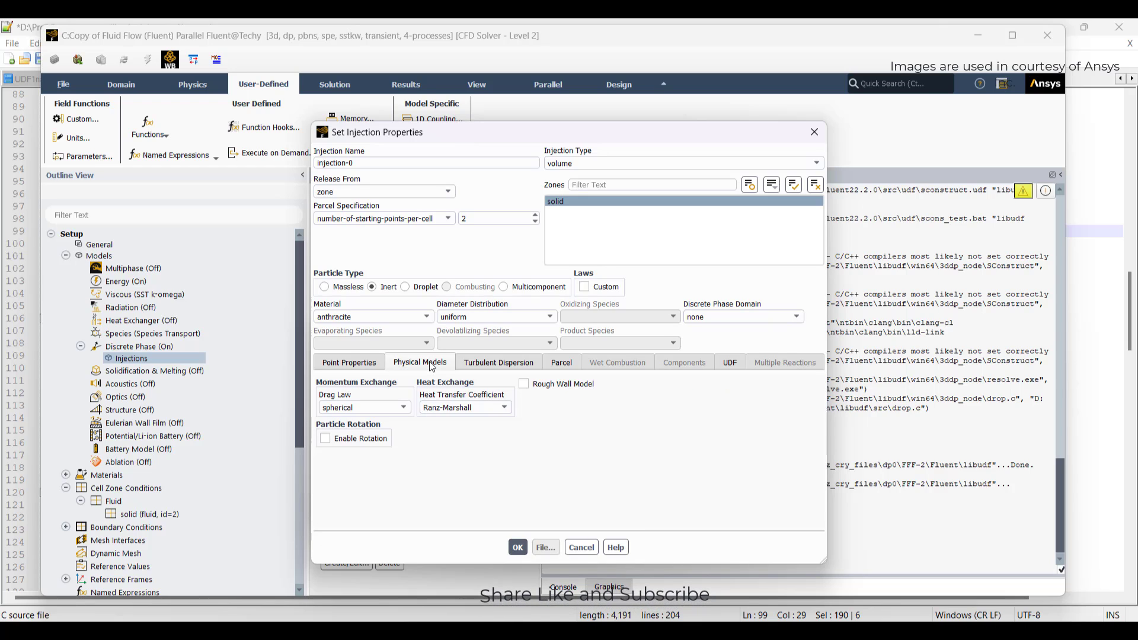
left_click(517, 364)
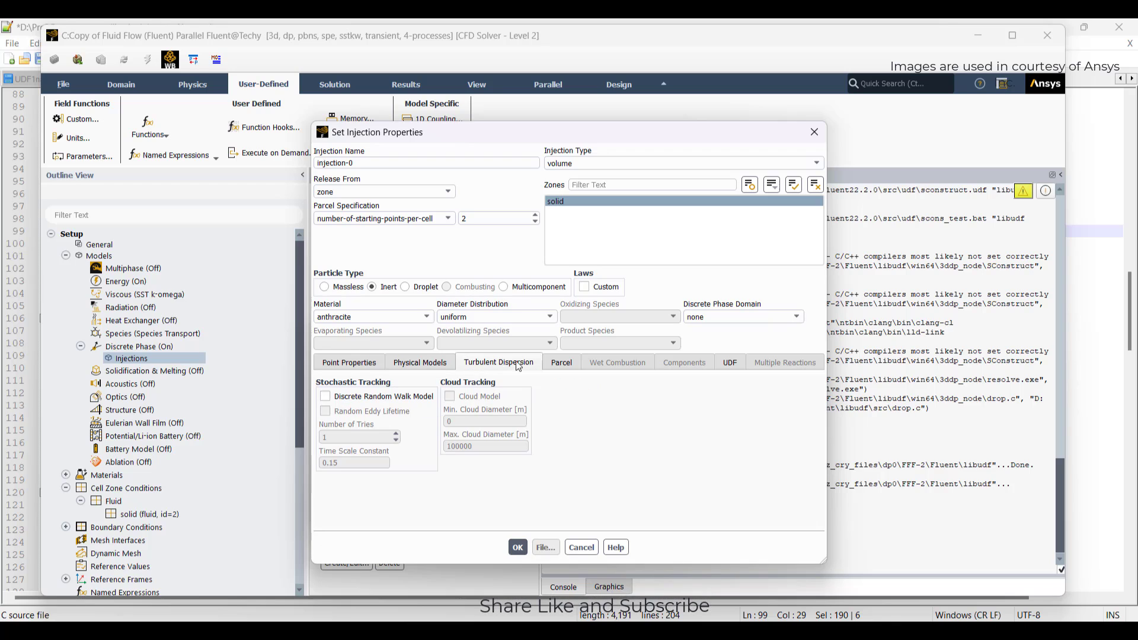
left_click(554, 366)
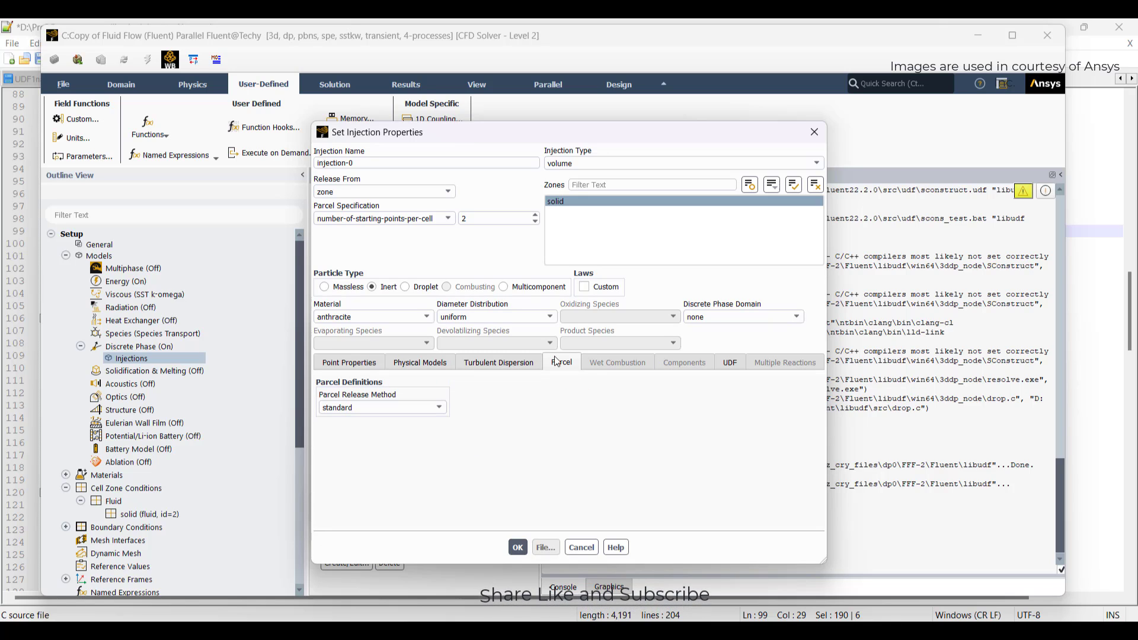
left_click(522, 362)
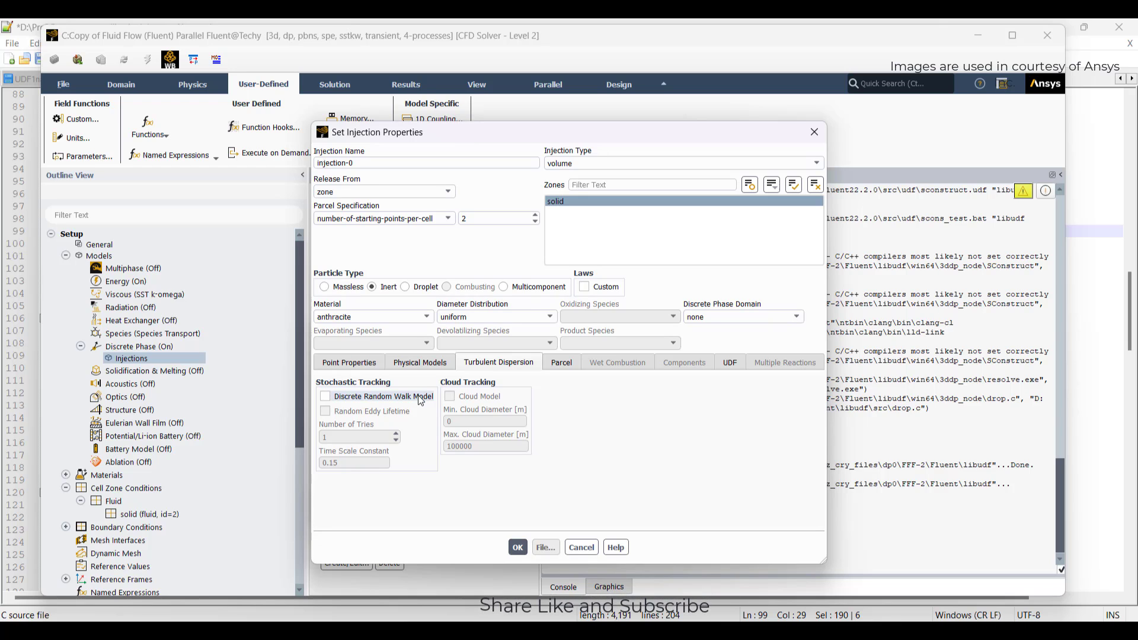
left_click(421, 397)
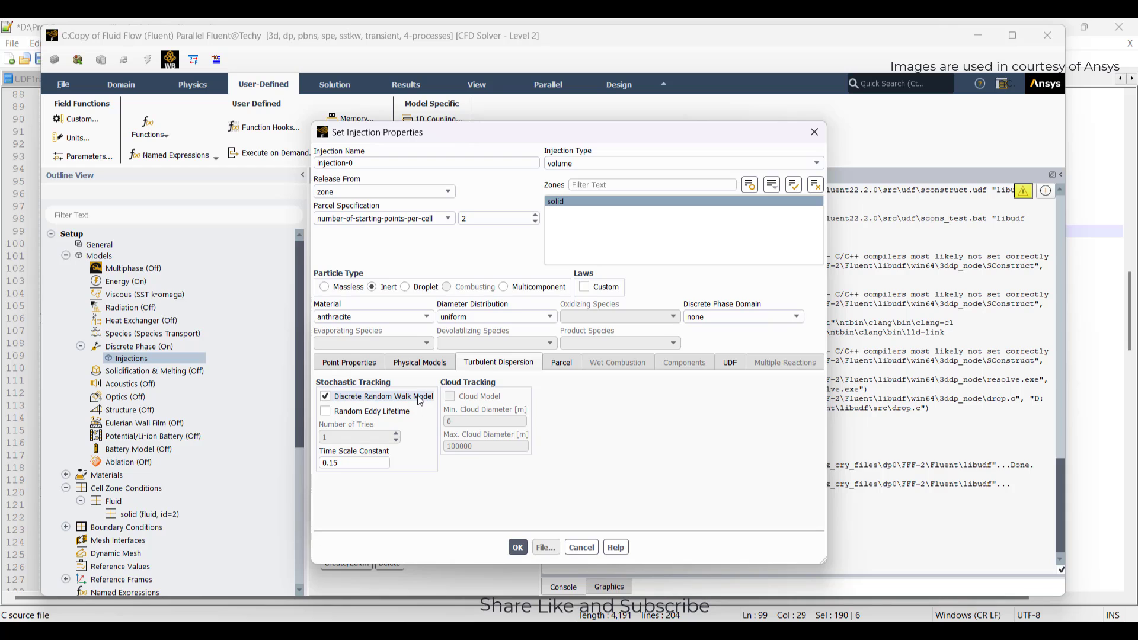
- Assign crystallization::libudf as the injection's initialization function, accept the injection and close the injections list
left_click(729, 362)
left_click(387, 409)
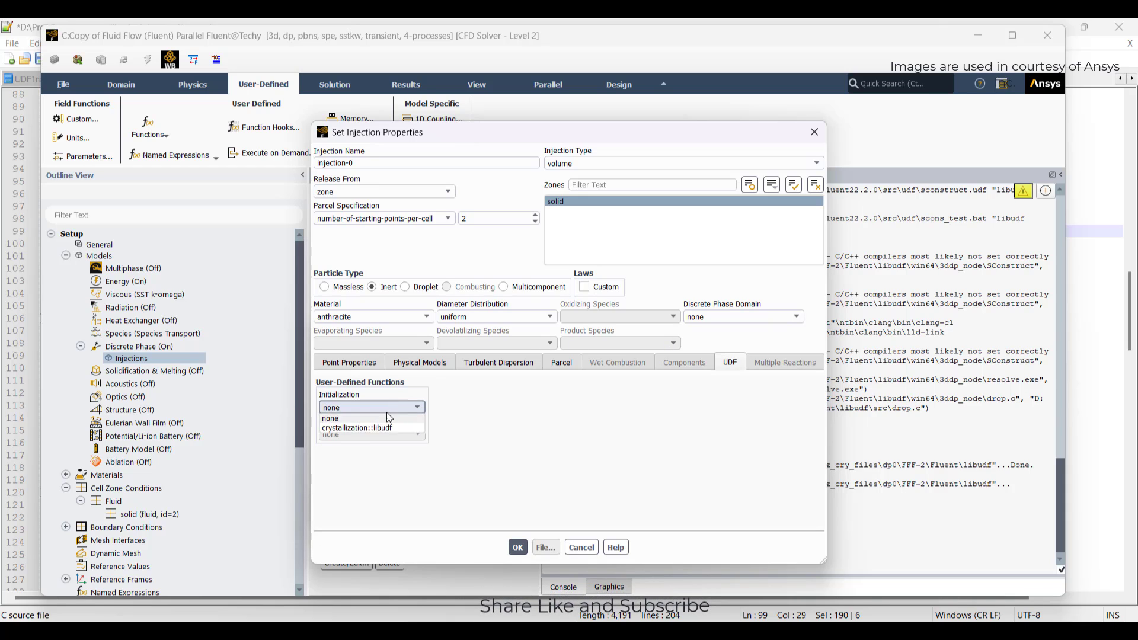
left_click(363, 430)
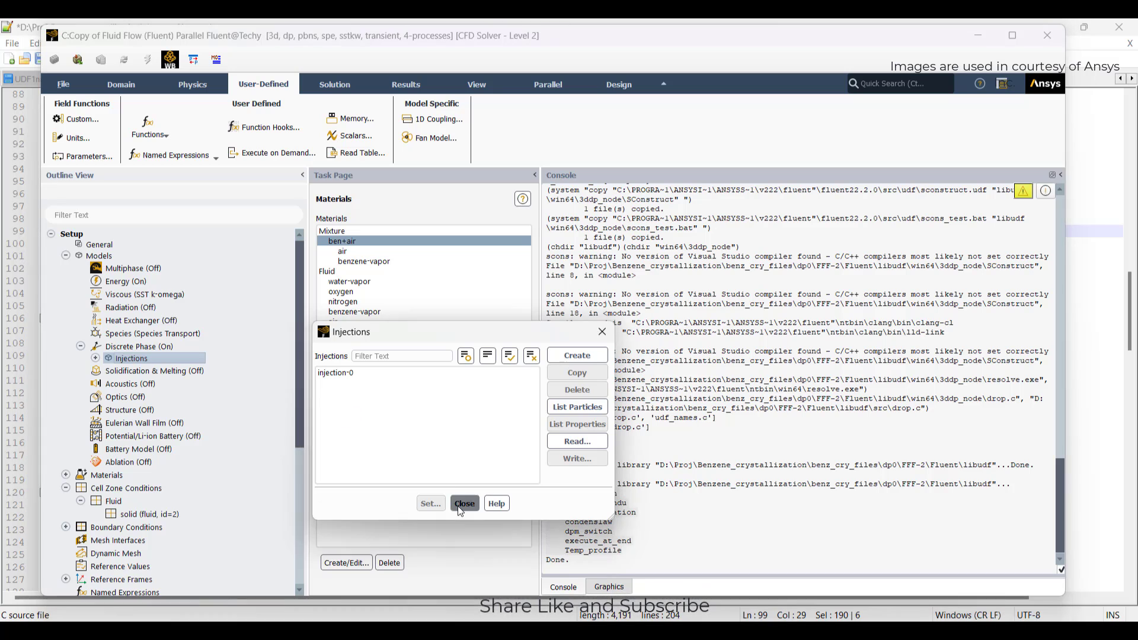
left_click(464, 503)
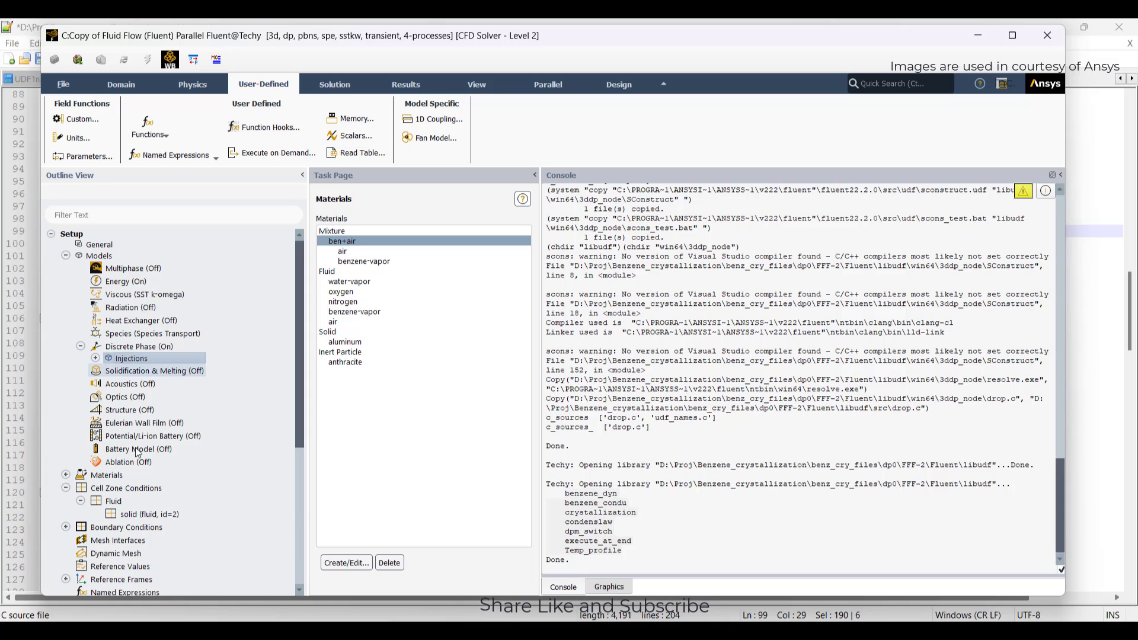
- Change the inlet boundary type to mass-flow-inlet and set its mass flow rate to 0.04 kg/s
scroll(138, 453, "down", 3)
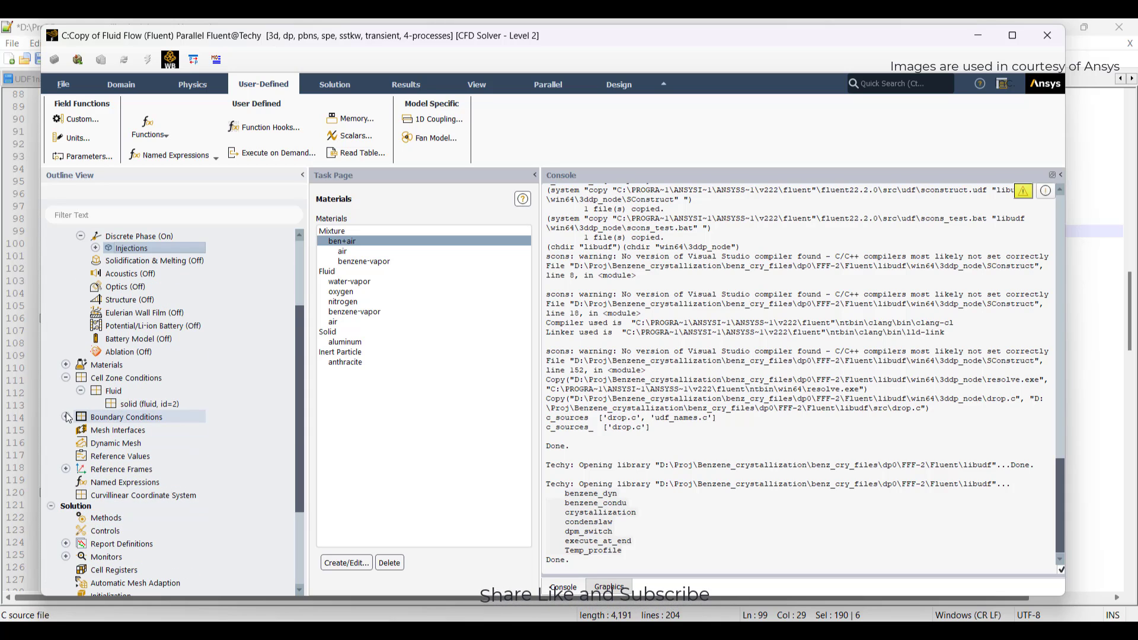
left_click(66, 417)
left_click(81, 430)
left_click(133, 446)
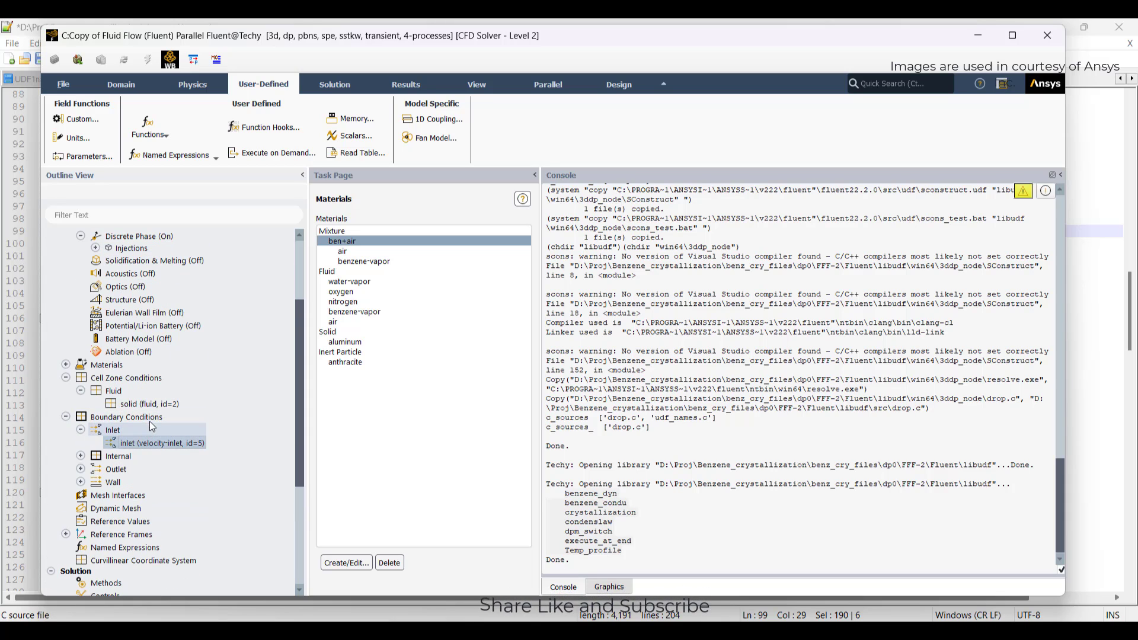
double_click(127, 418)
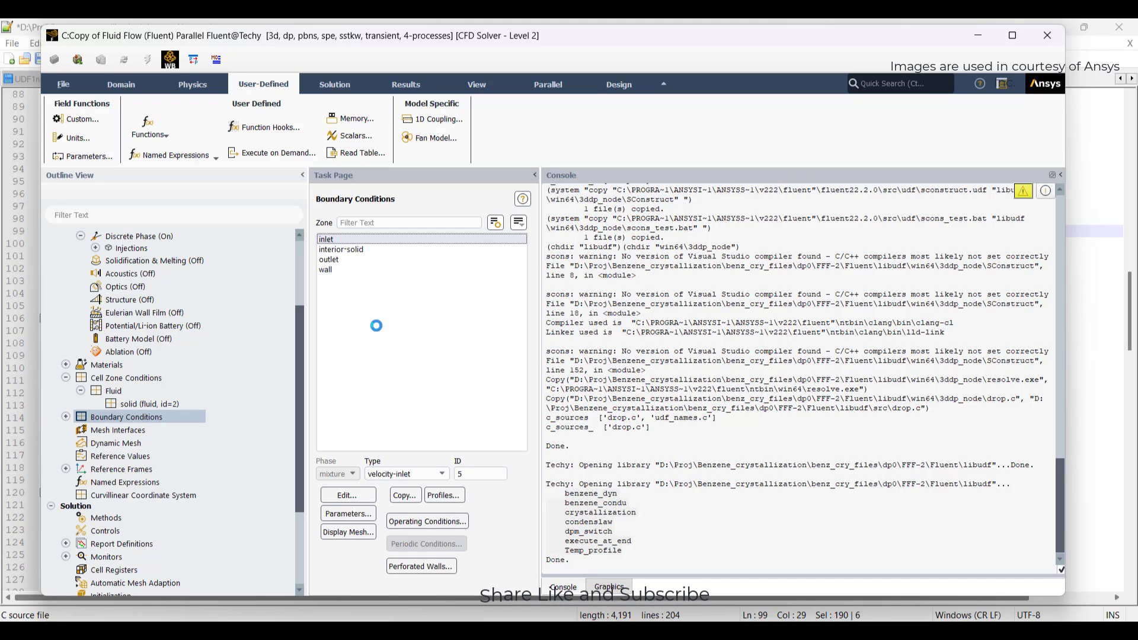
left_click(414, 475)
left_click(409, 486)
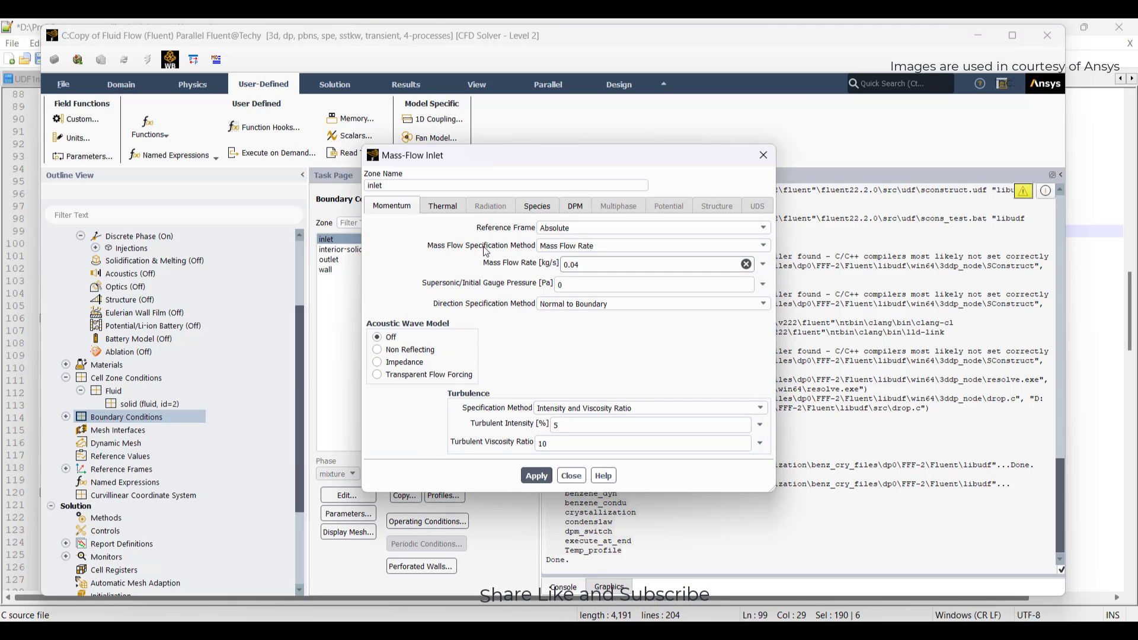
- Enter the inlet's total temperature, set its c6h6 mass fraction to 0.05 and apply the settings with the discrete phase condition left at escape
left_click(444, 206)
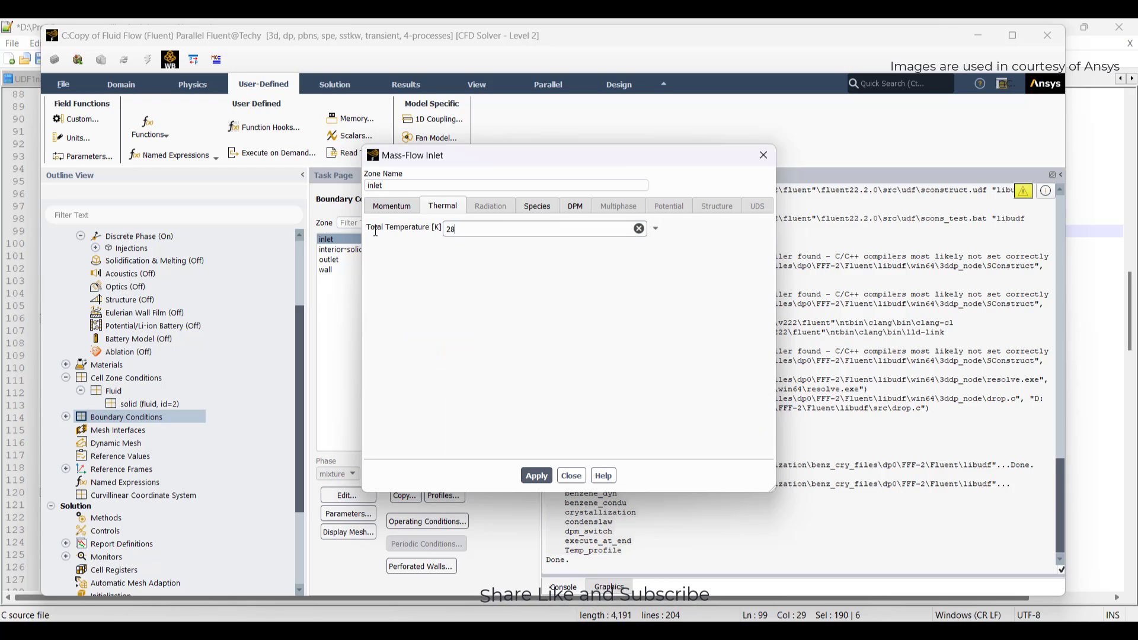
left_click(543, 210)
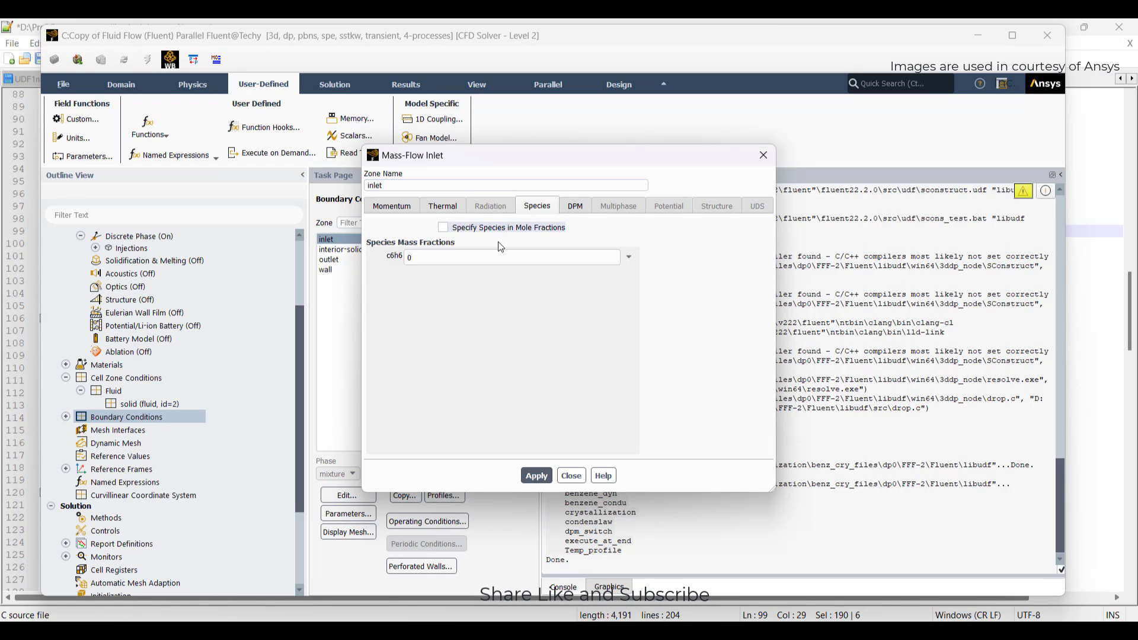
left_click(442, 262)
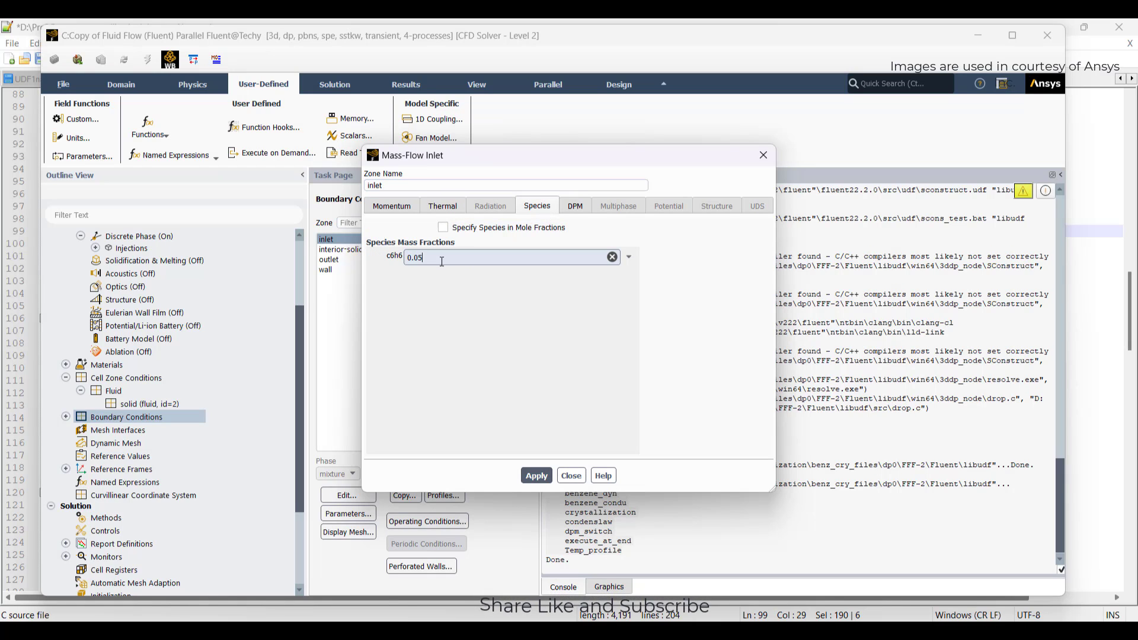
left_click(576, 206)
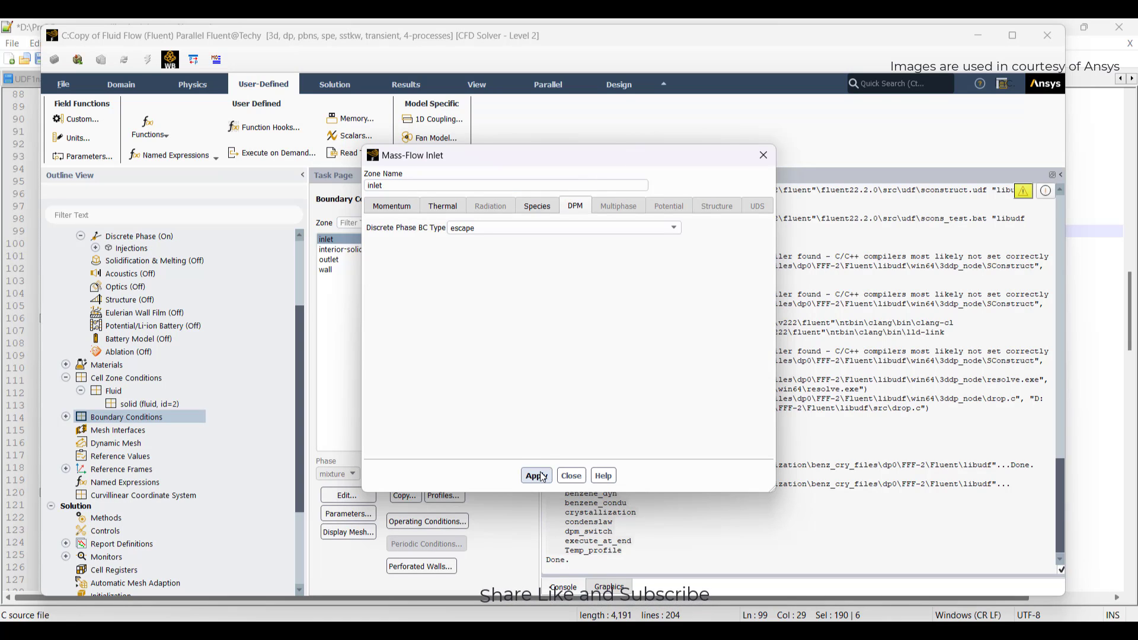
left_click(544, 476)
left_click(573, 477)
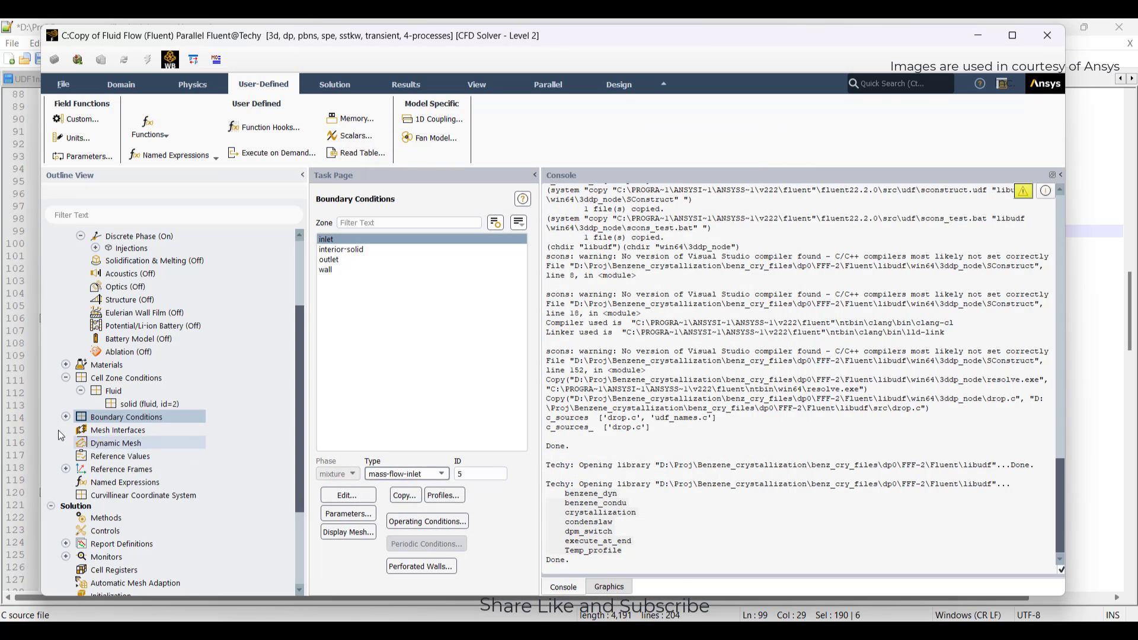
- Define the pressure outlet's backflow temperature and c6h6 mass fraction, keep the discrete phase condition at escape, and apply the settings
left_click(66, 417)
left_click(81, 469)
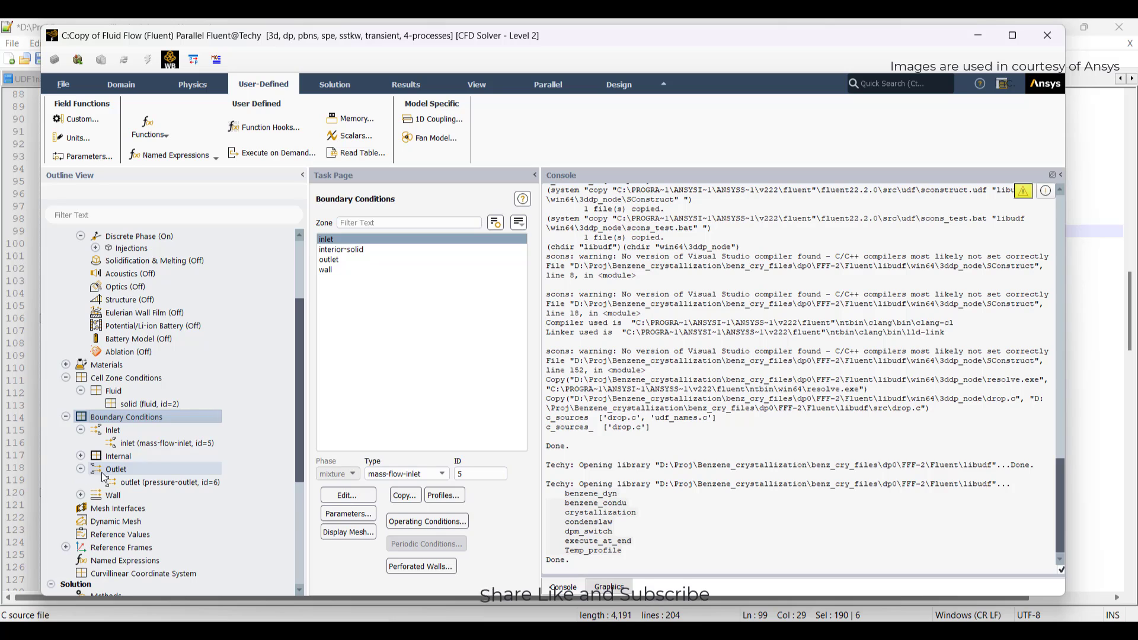
double_click(169, 482)
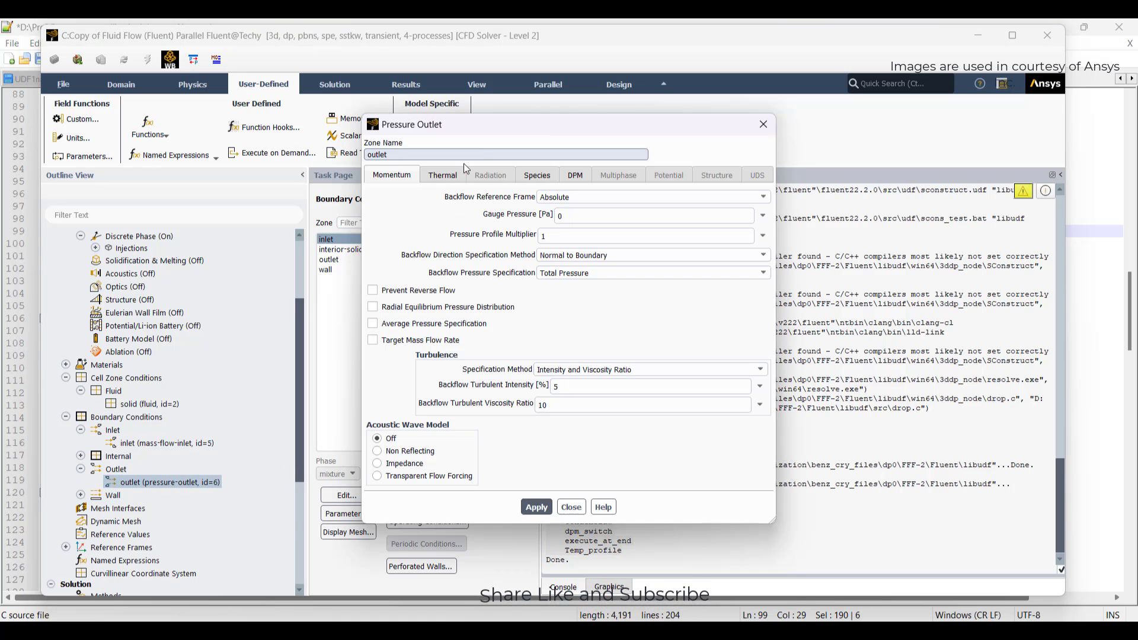
left_click(452, 175)
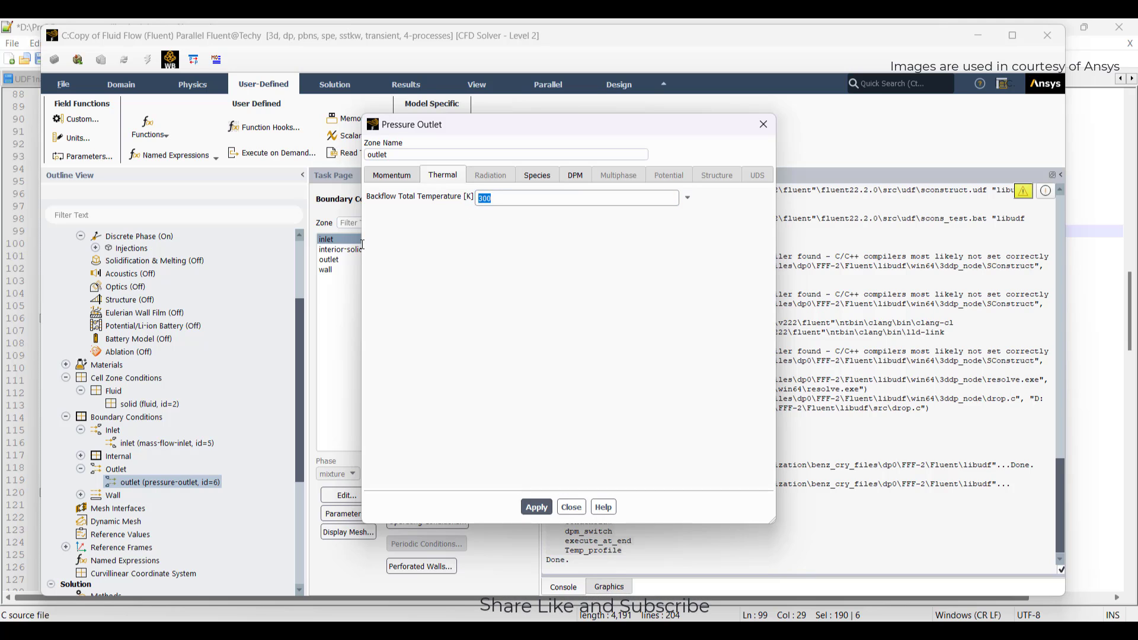
left_click(533, 175)
left_click(491, 226)
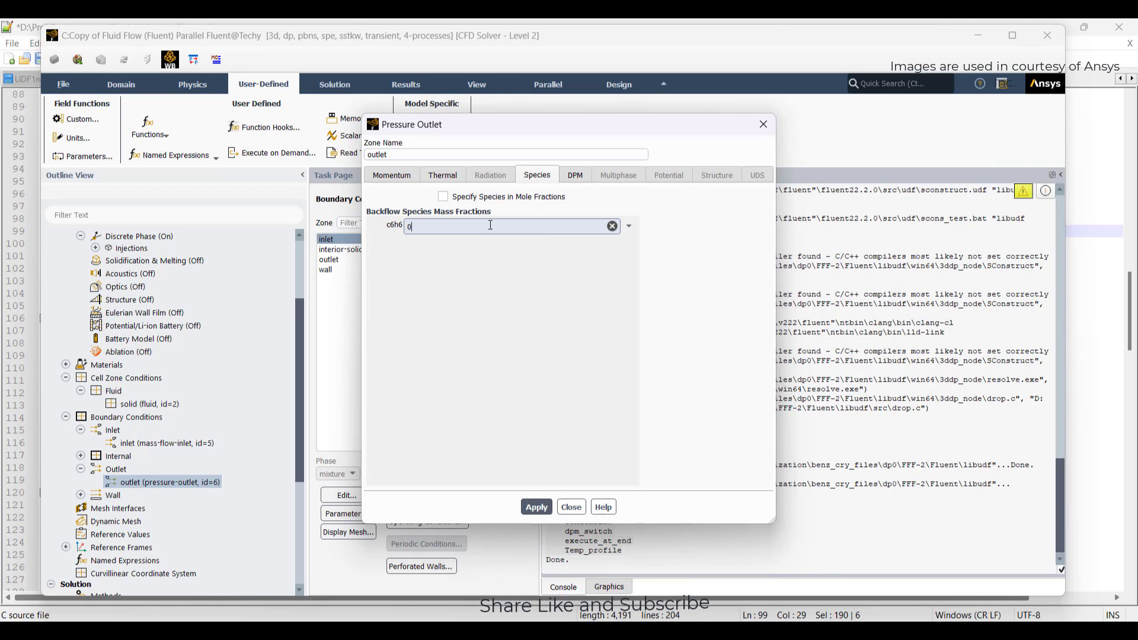
left_click(583, 177)
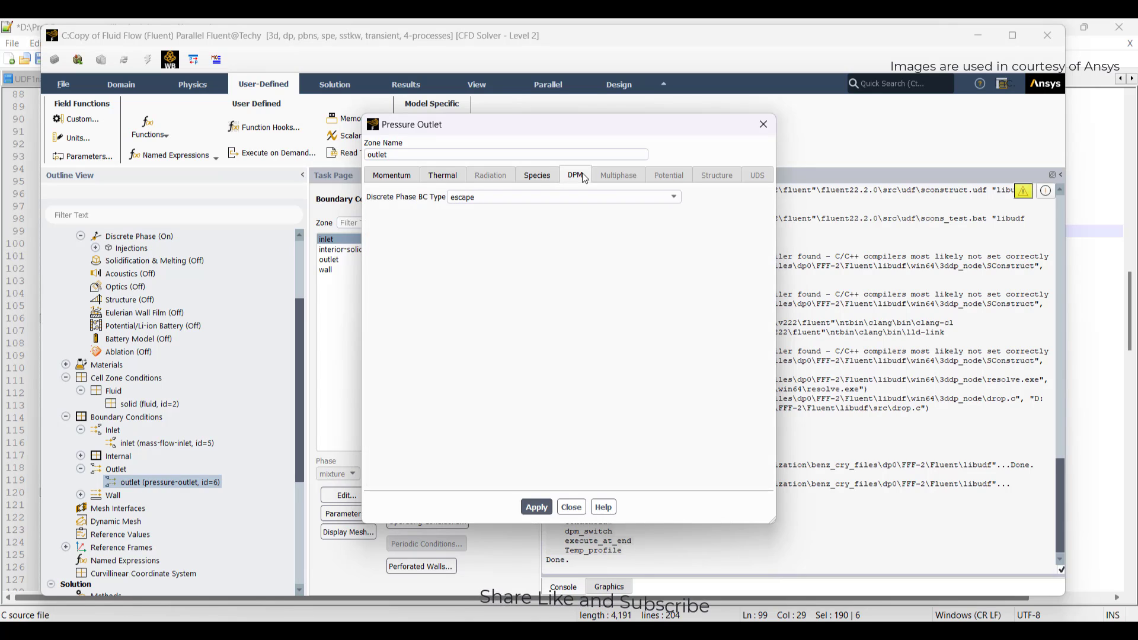
left_click(534, 507)
left_click(571, 508)
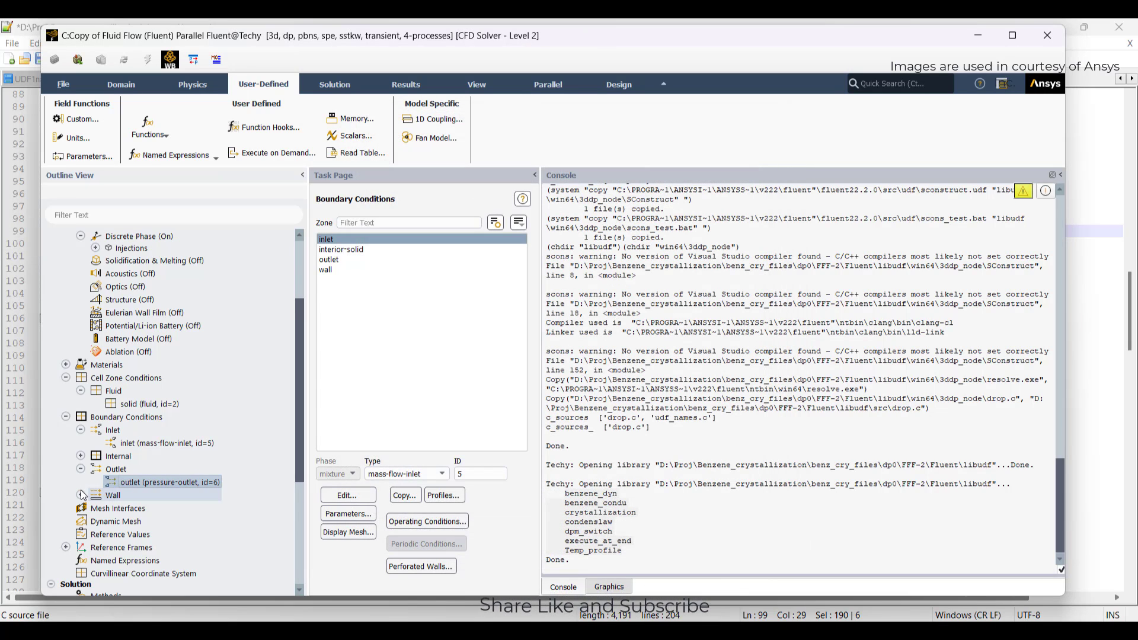
- Give the wall a temperature thermal condition driven by the UDF Temp_profile::libudf, apply it and close the wall settings
left_click(81, 495)
double_click(142, 509)
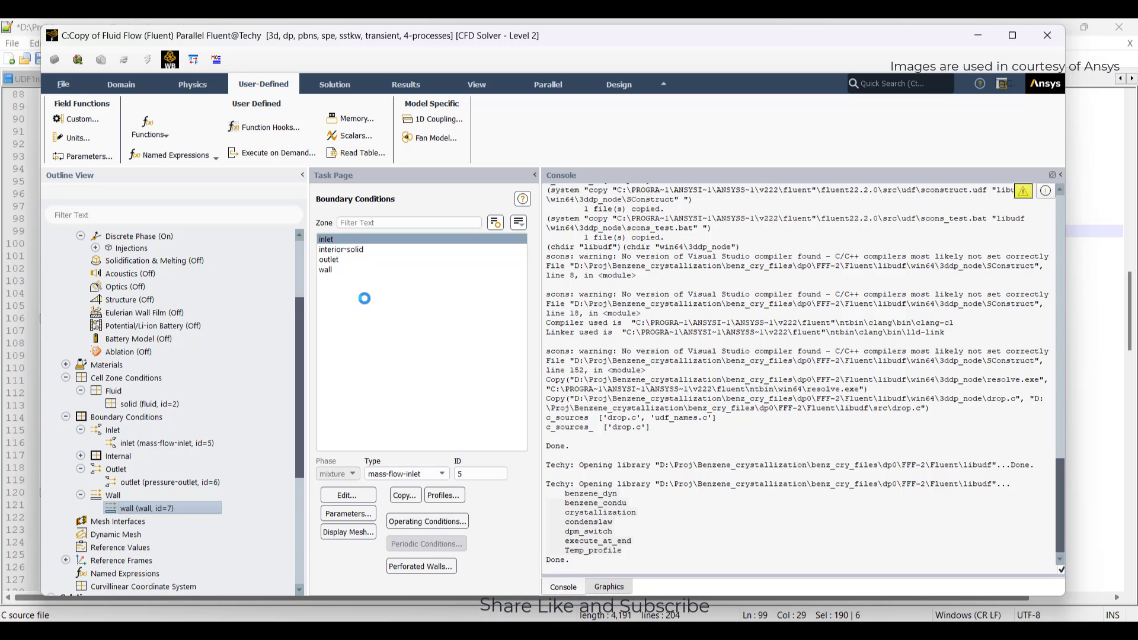
left_click(421, 235)
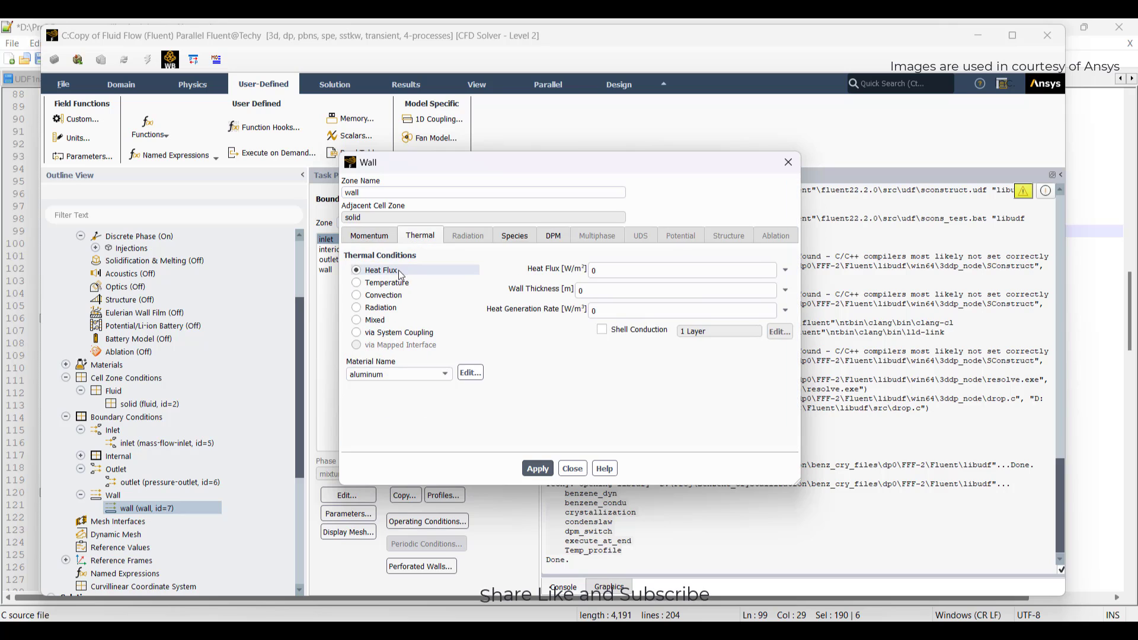
left_click(382, 295)
left_click(382, 283)
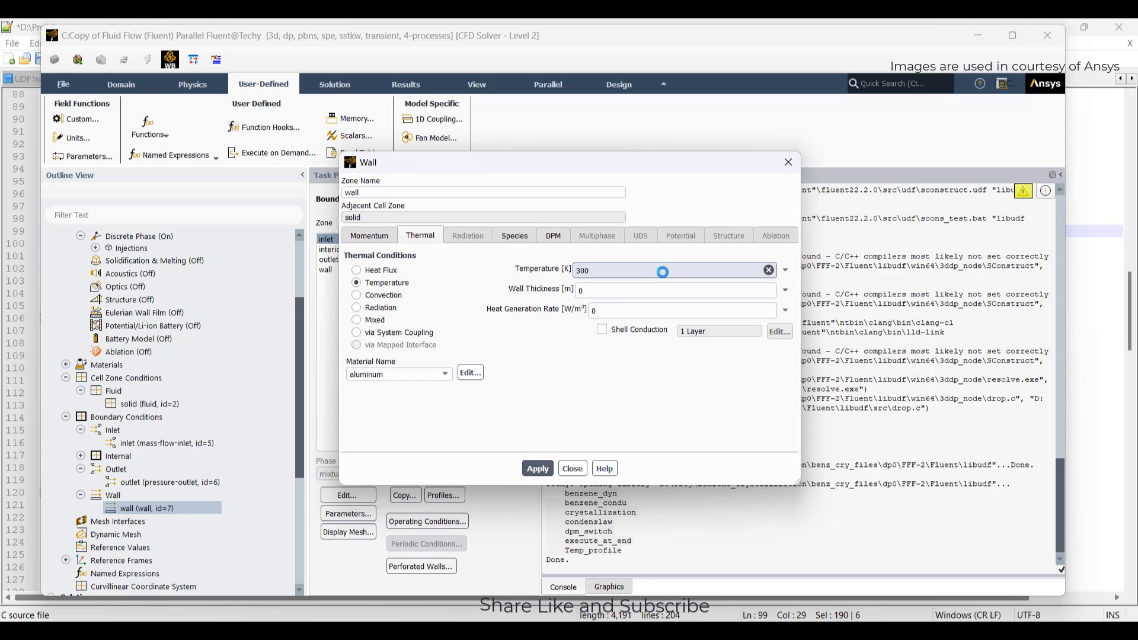
left_click(658, 270)
left_click(786, 270)
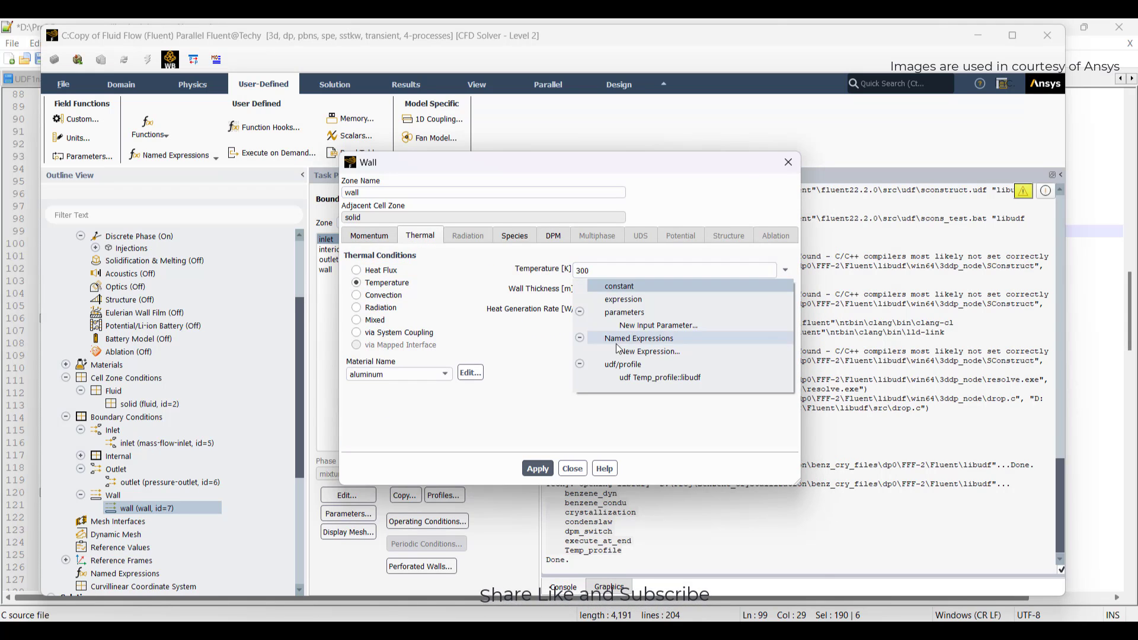
left_click(635, 377)
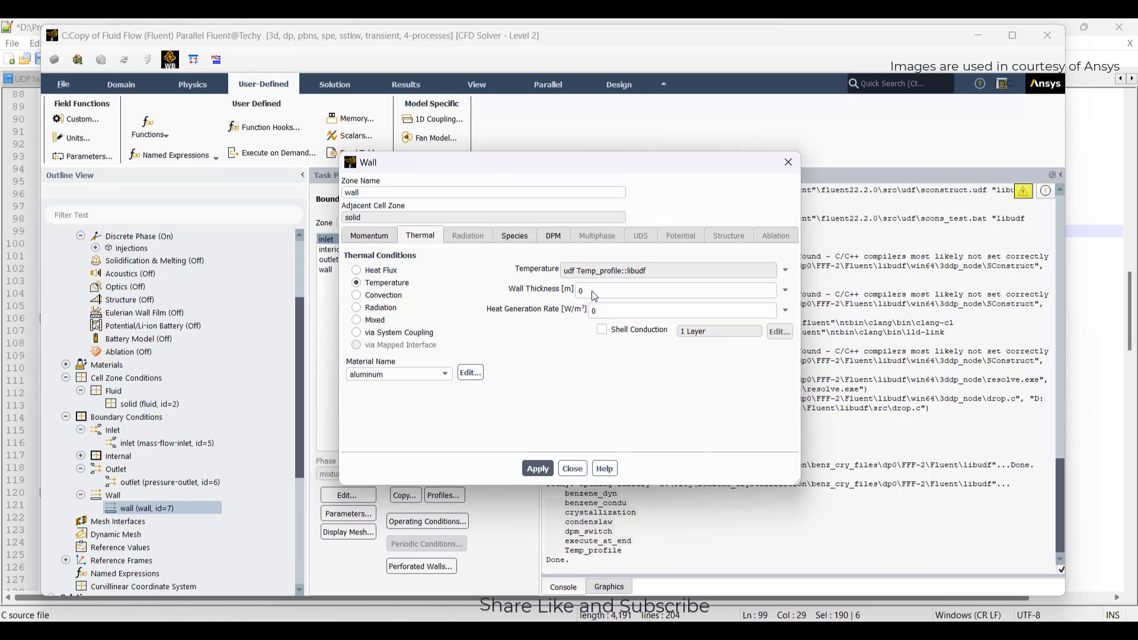
left_click(538, 469)
left_click(571, 469)
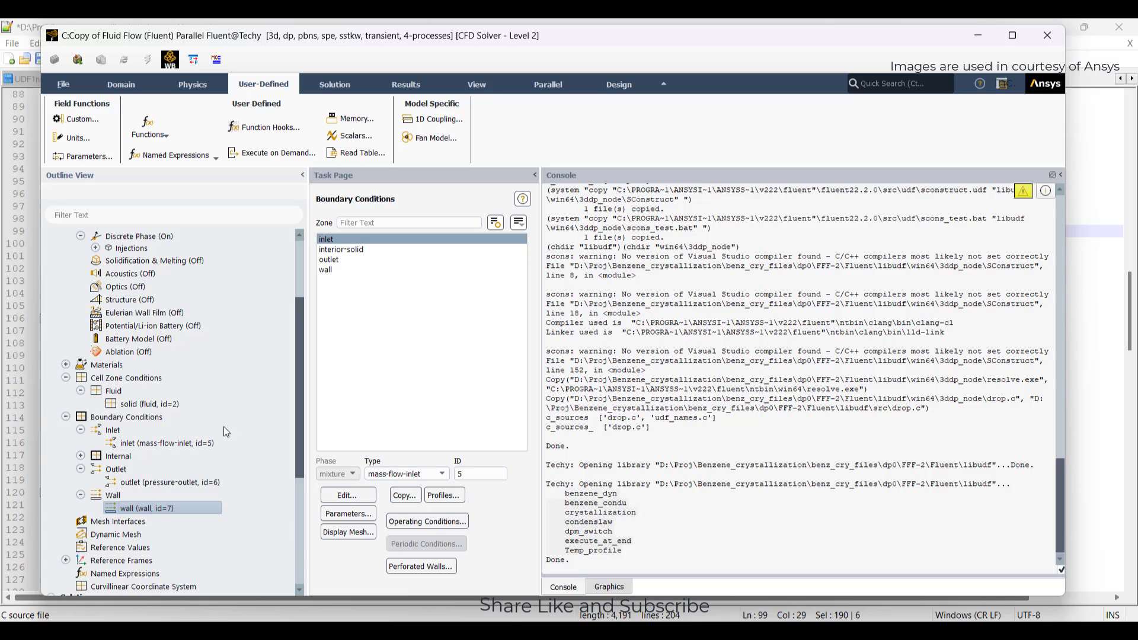
- Hook execute_at_end::libudf as the Execute at End function and accept the function hooks
left_click(265, 128)
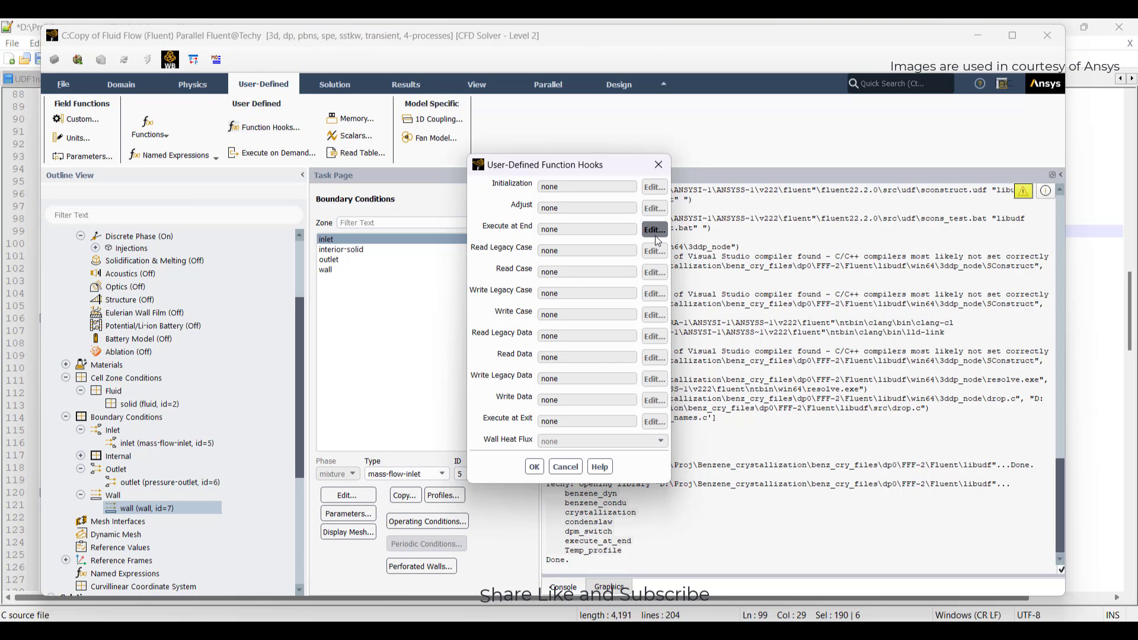
left_click(655, 230)
left_click(362, 373)
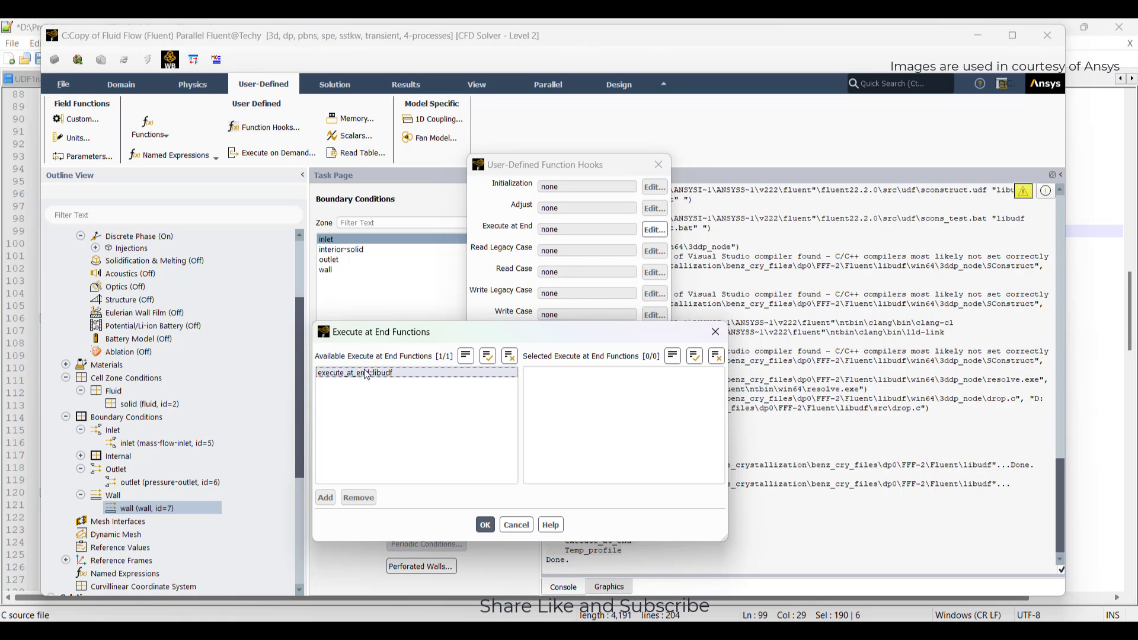
left_click(330, 500)
left_click(485, 525)
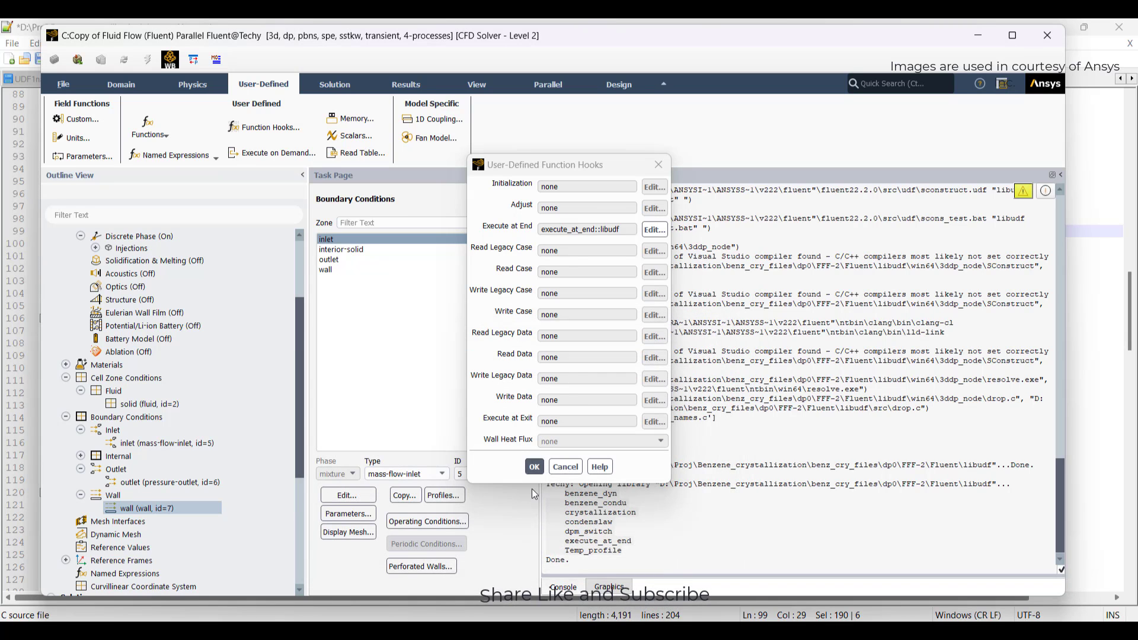
left_click(535, 467)
- Set the number of user-defined memory locations to 2
left_click(351, 119)
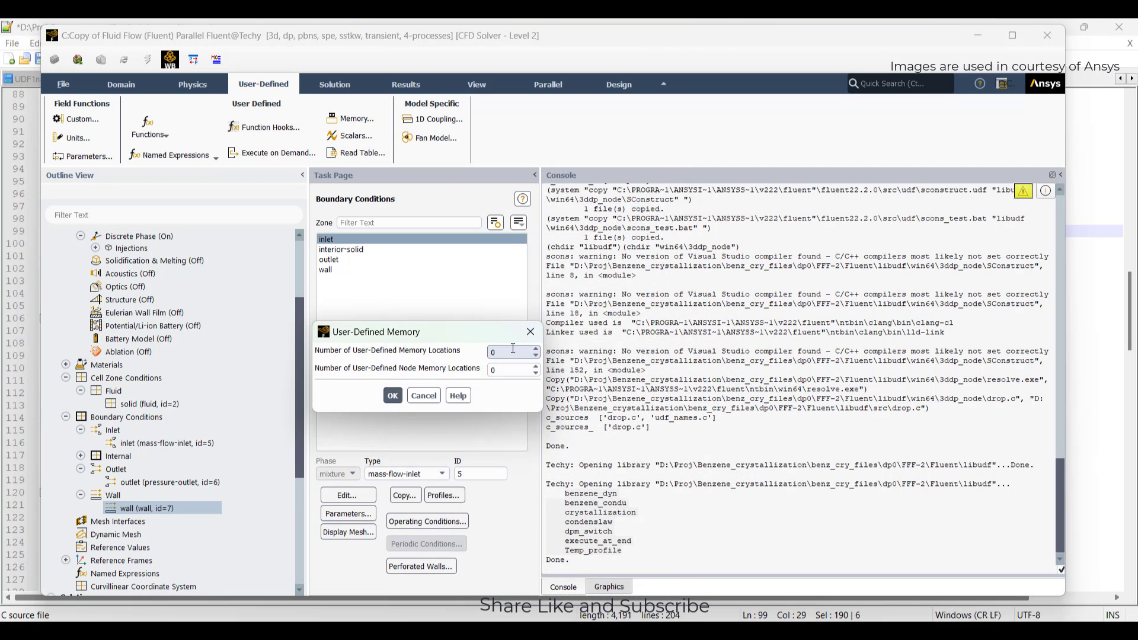
left_click(538, 350)
left_click(538, 349)
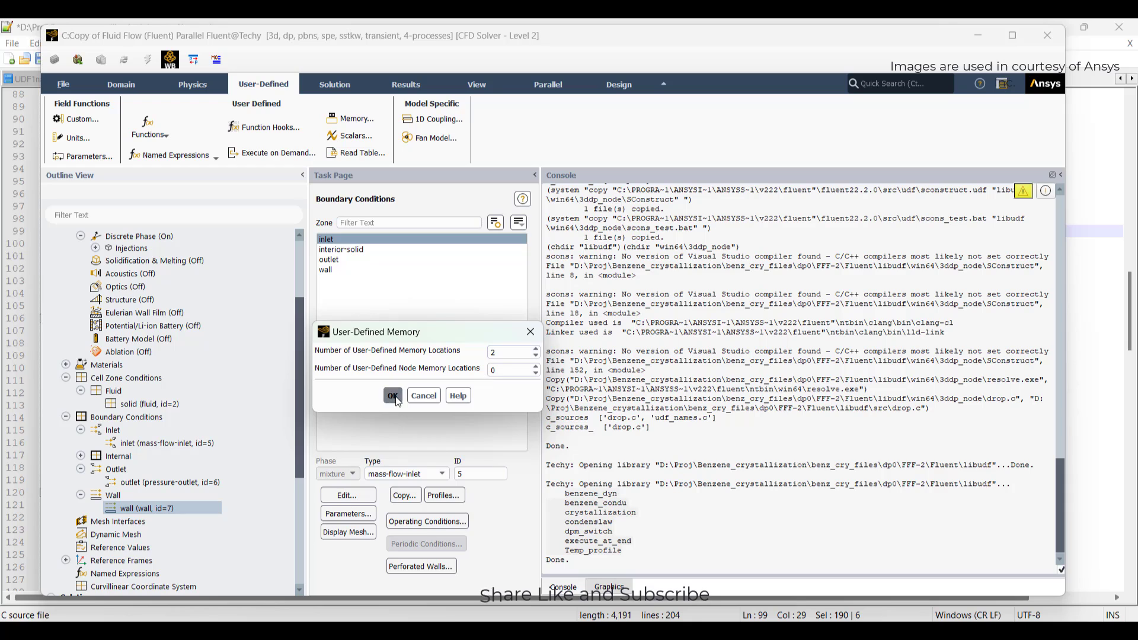
left_click(392, 396)
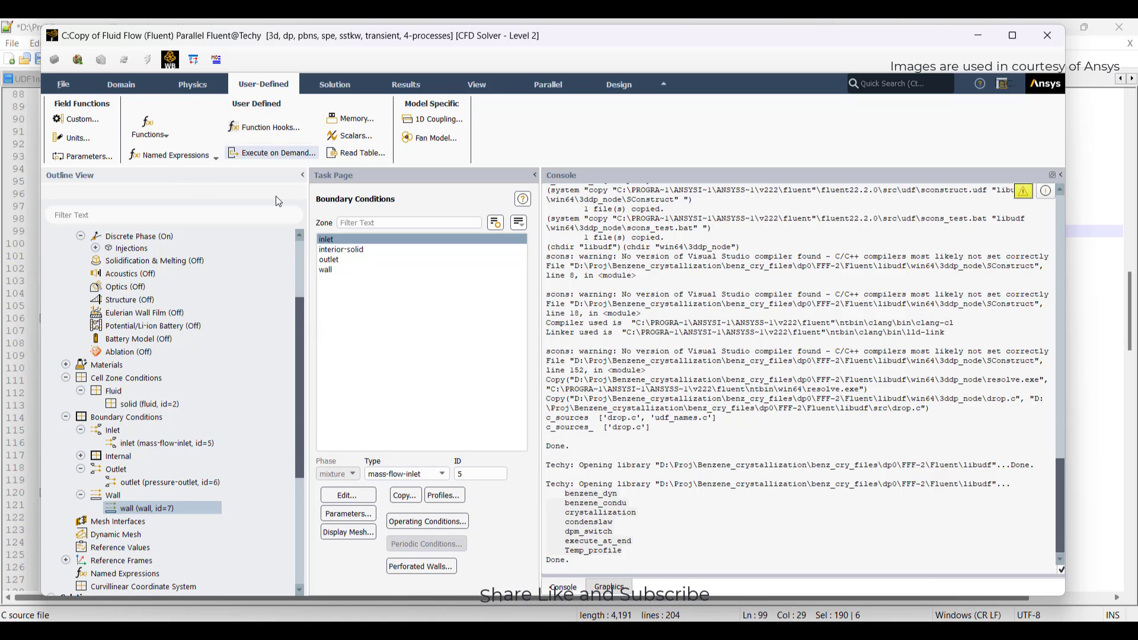
- Set the initial temperature to 285 K under standard initialization and initialize the solution
scroll(229, 368, "down", 5)
left_click(109, 493)
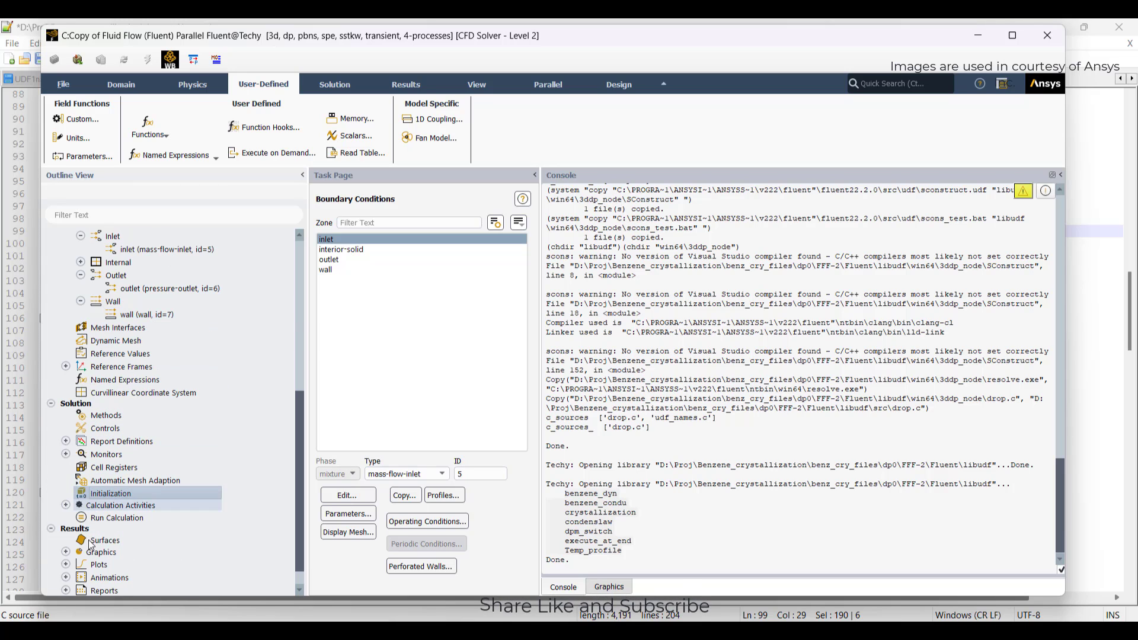
scroll(379, 489, "down", 3)
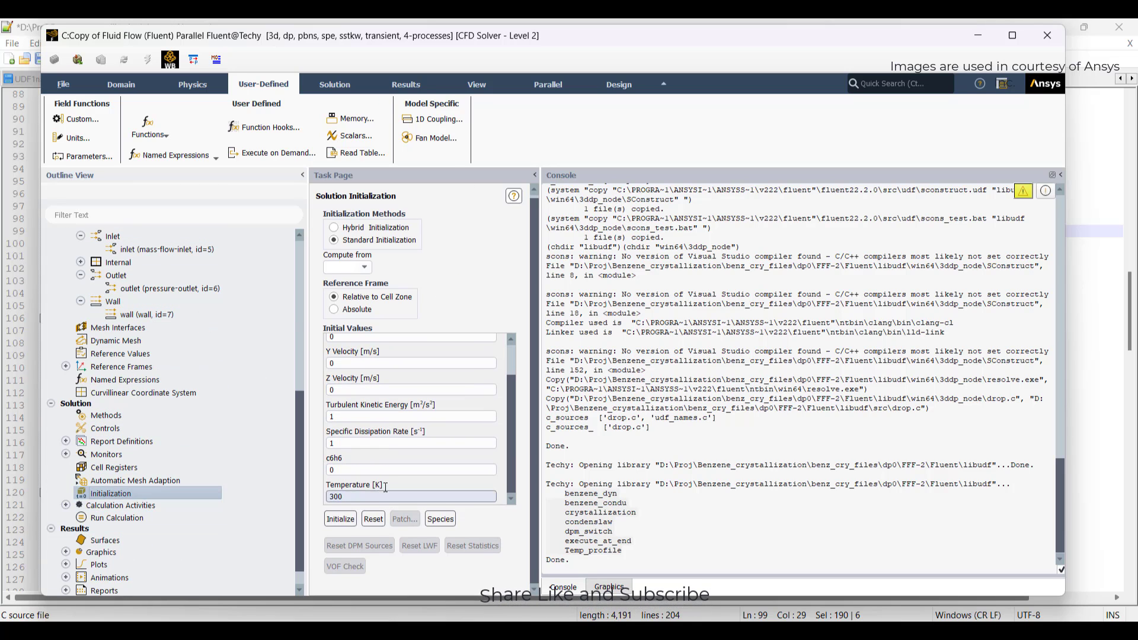
double_click(350, 496)
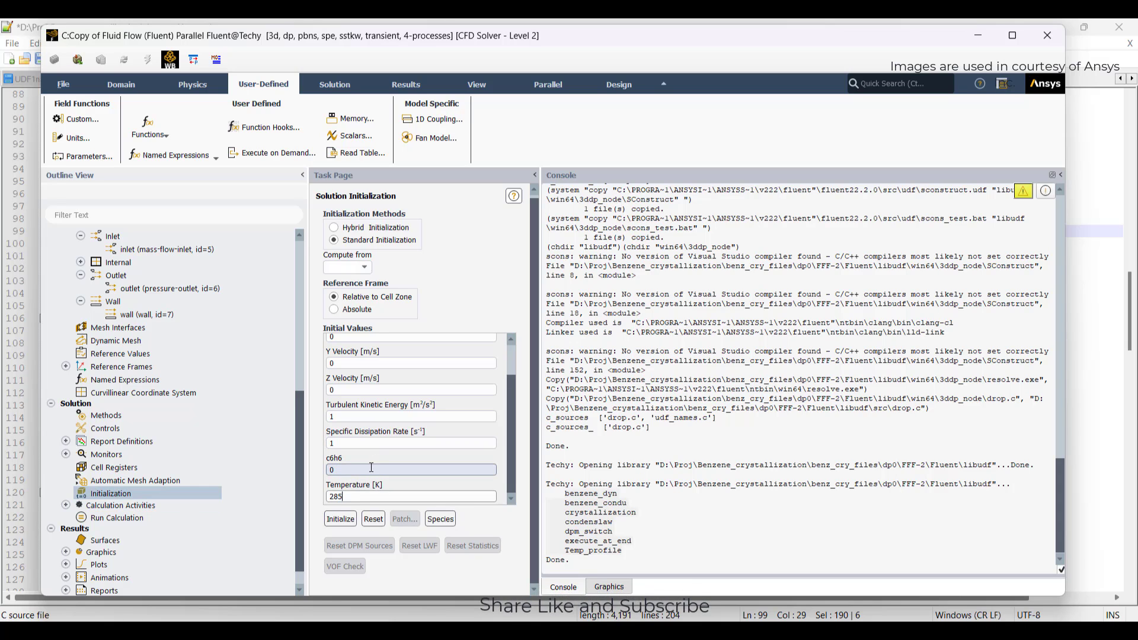
scroll(372, 468, "up", 2)
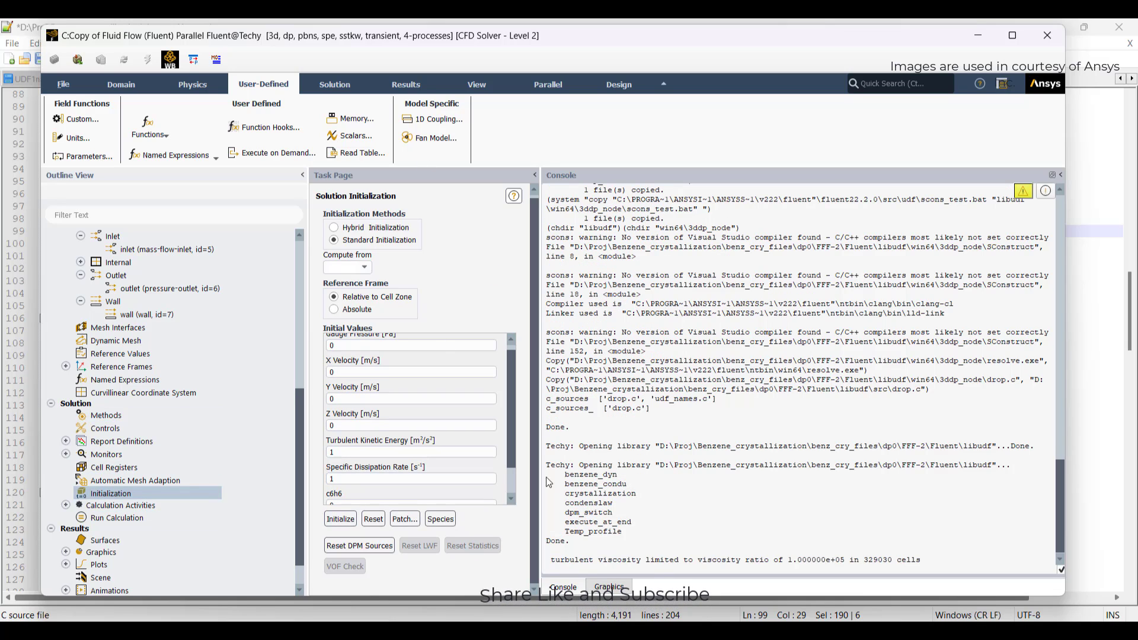
- Enable custom laws for injection-0 and set their switching function to dpm_switch::libudf
double_click(589, 512)
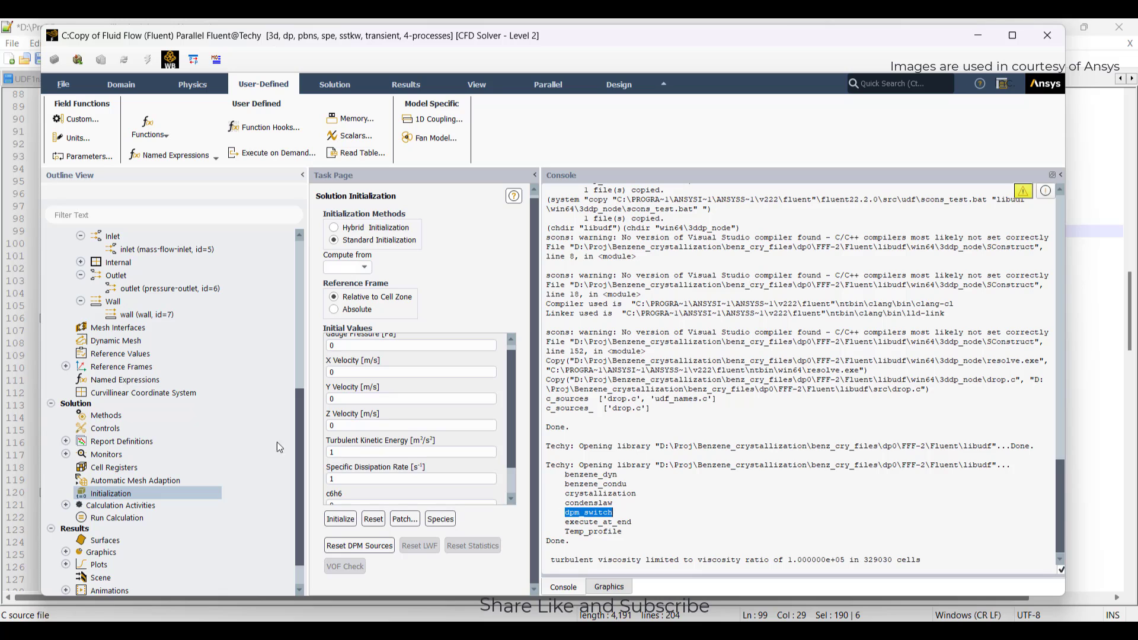
scroll(119, 326, "up", 6)
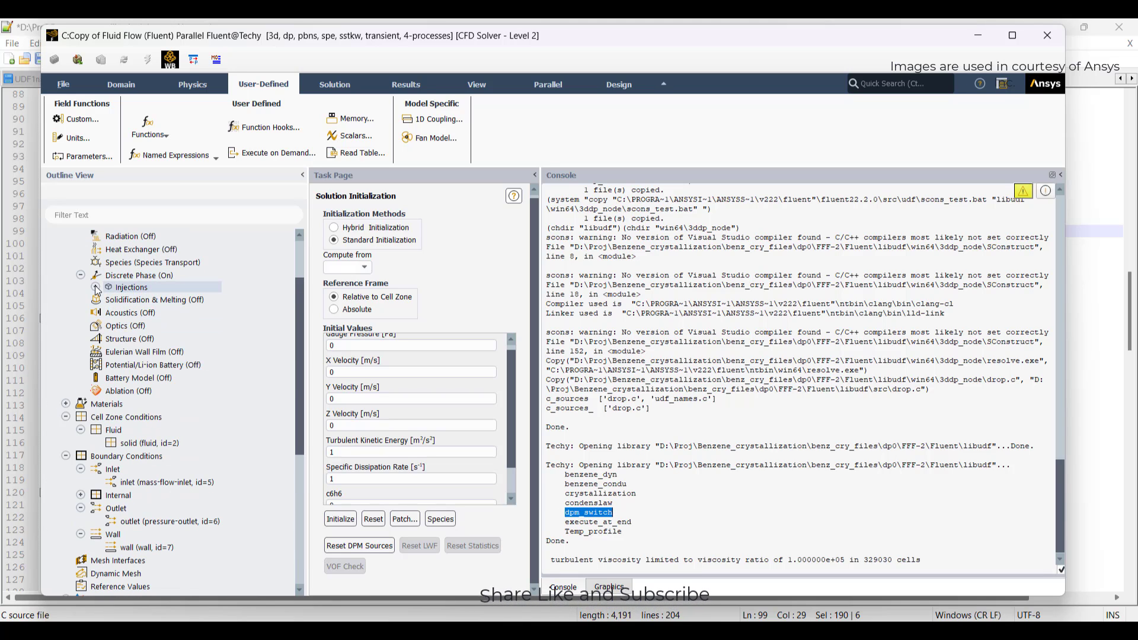
left_click(145, 299)
double_click(145, 300)
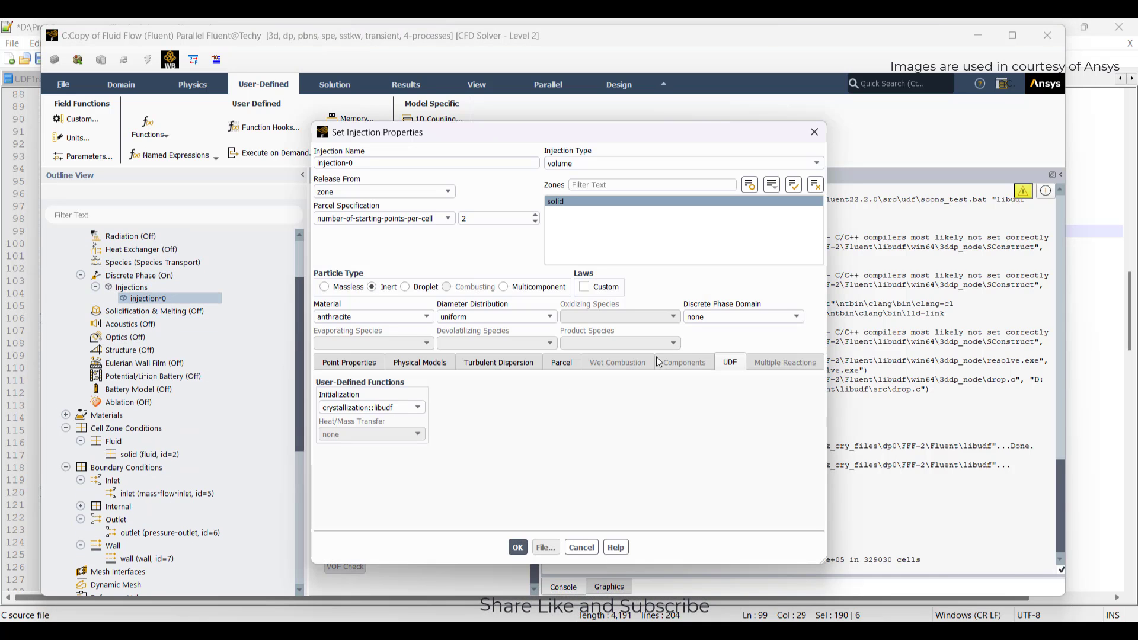
left_click(585, 288)
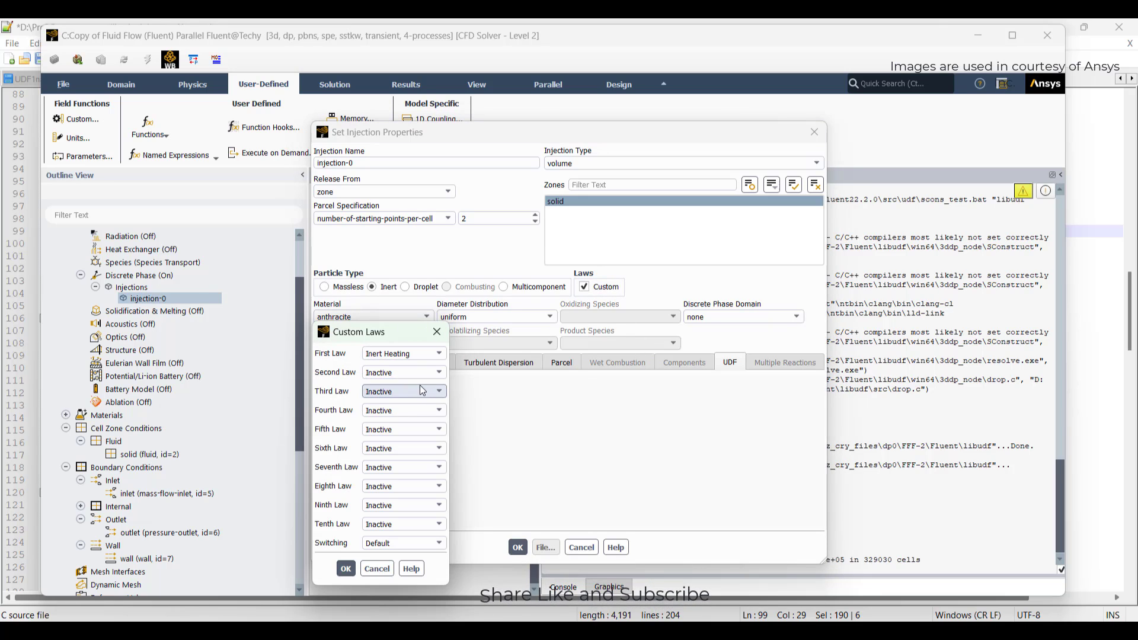
left_click(403, 543)
left_click(391, 562)
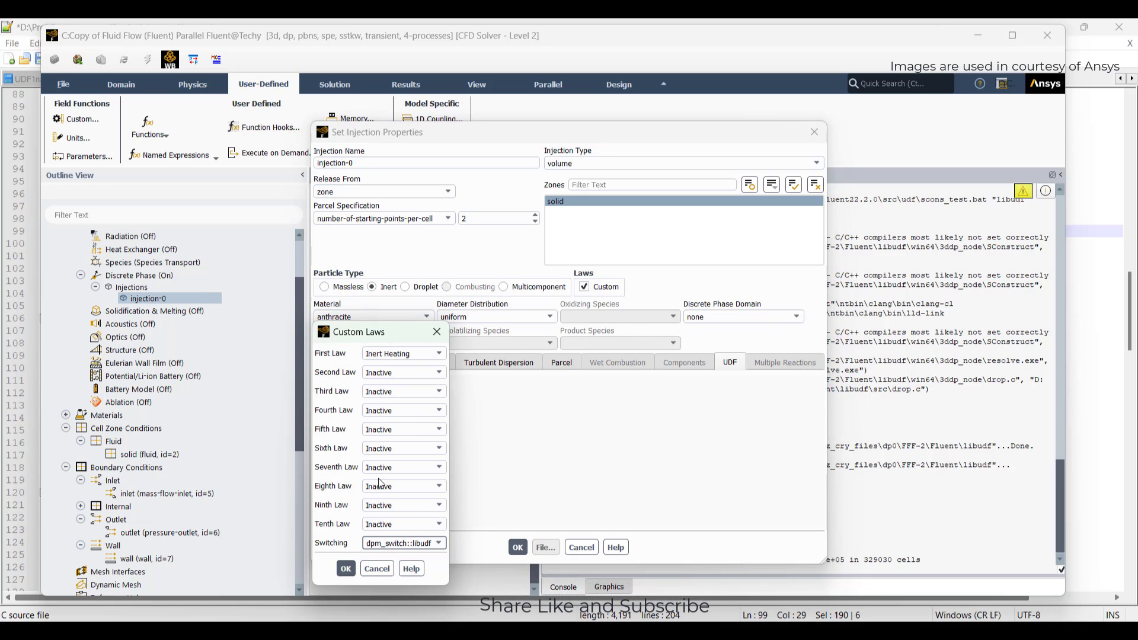
- Set the injection's first law to condenslaw::libudf and its second law to Inert Heating, and accept the custom laws and injection
left_click(390, 356)
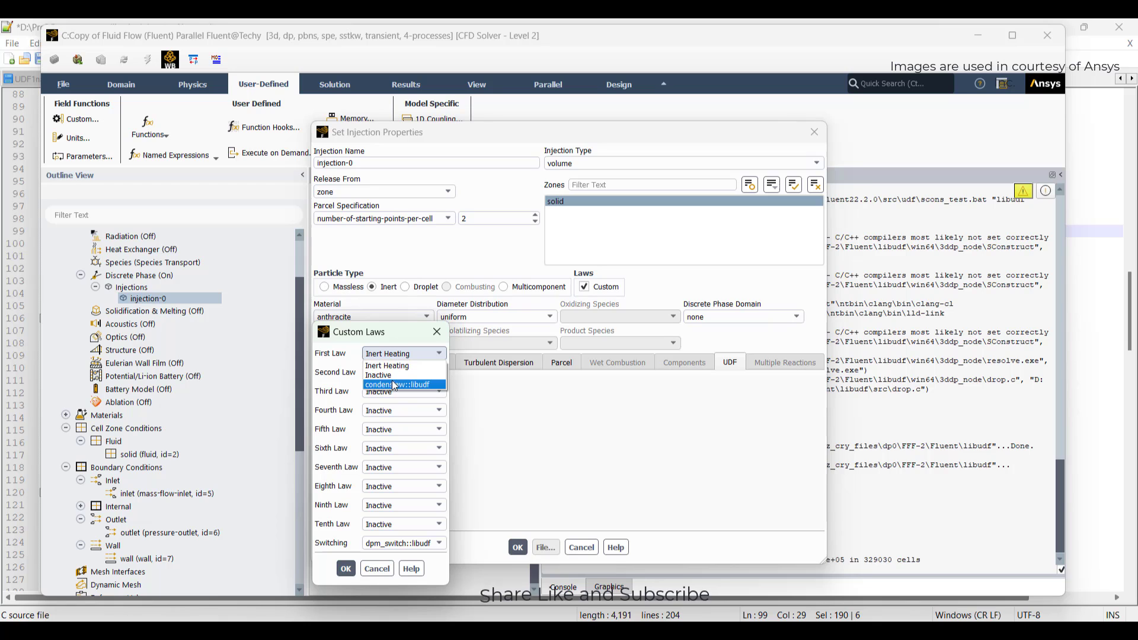
left_click(396, 385)
left_click(395, 373)
left_click(392, 384)
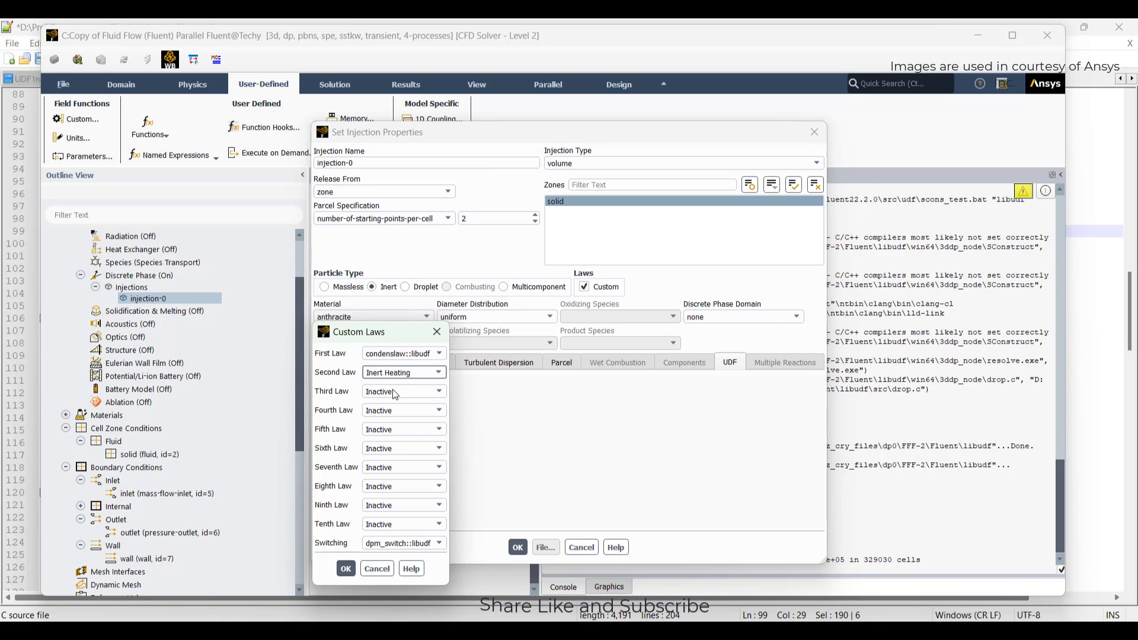
left_click(346, 569)
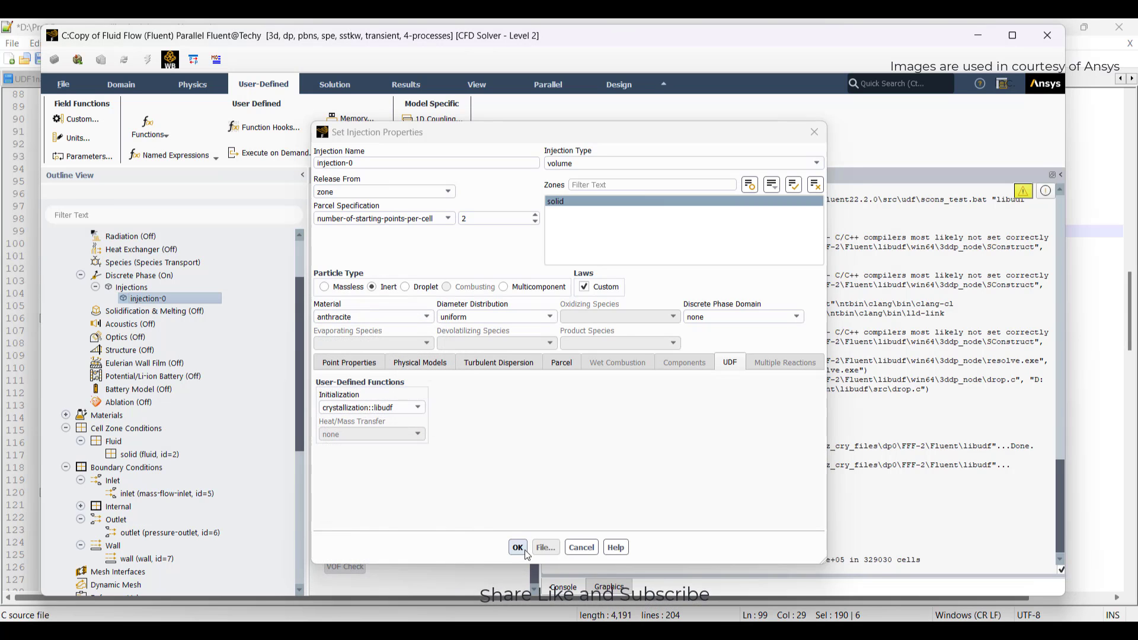
left_click(524, 550)
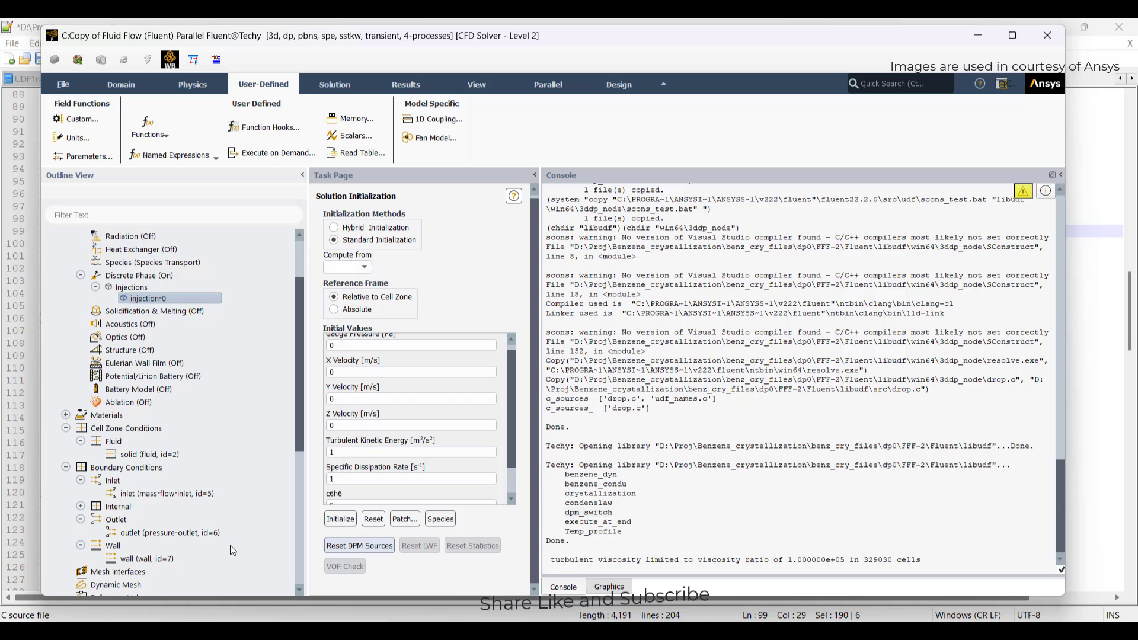
- Open the inert particle material anthracite for editing and rename it benzparticle
left_click(66, 415)
left_click(81, 467)
left_click(172, 481)
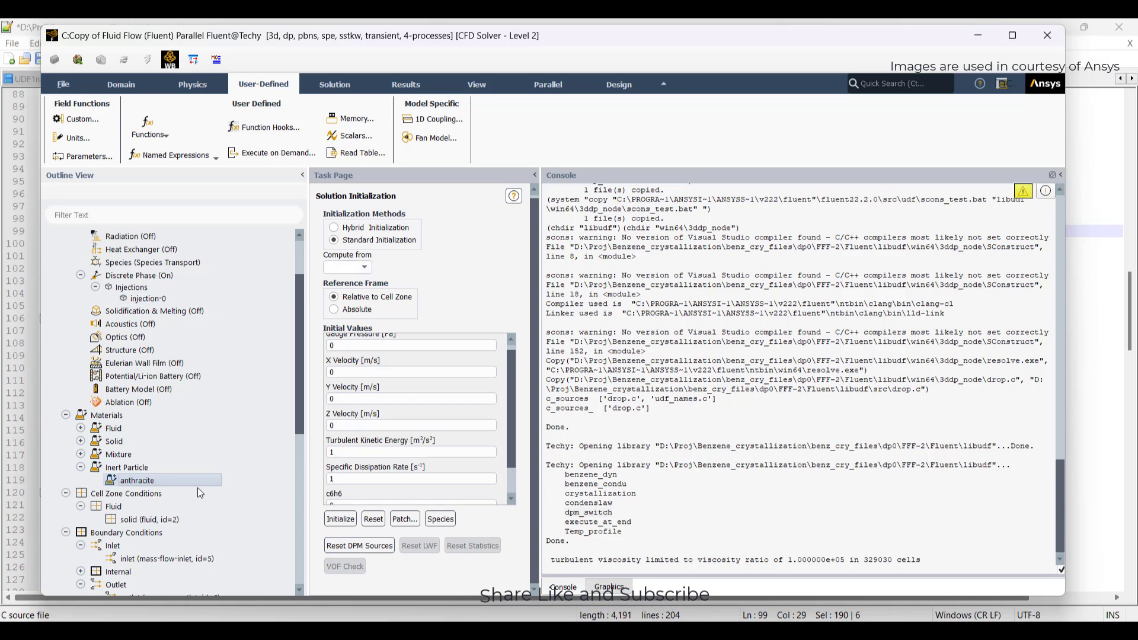
double_click(196, 483)
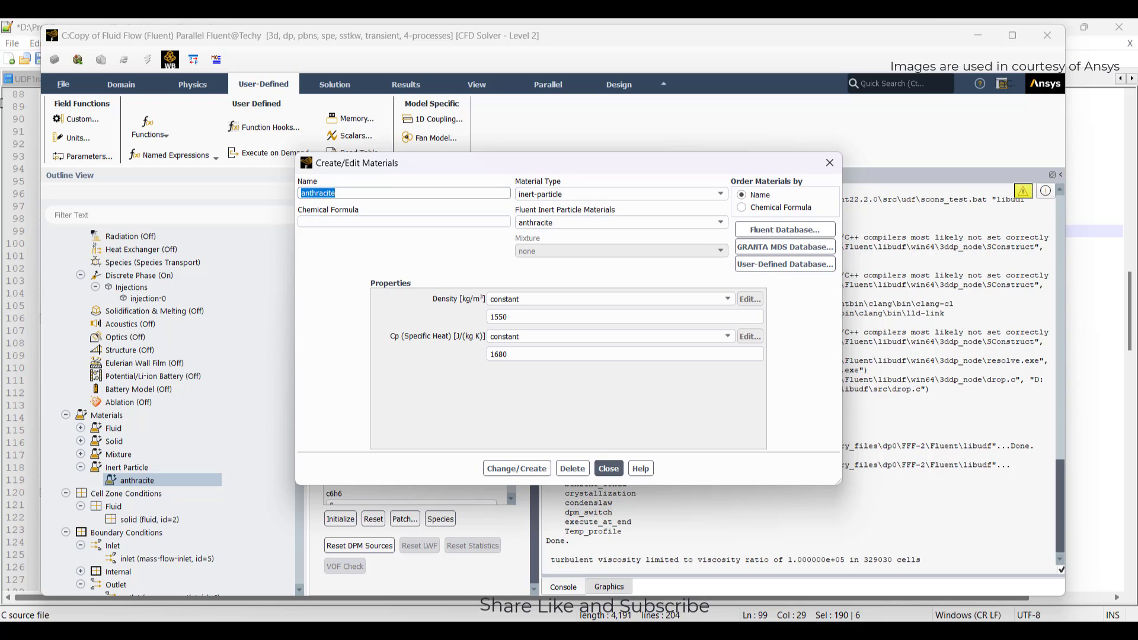
type("n")
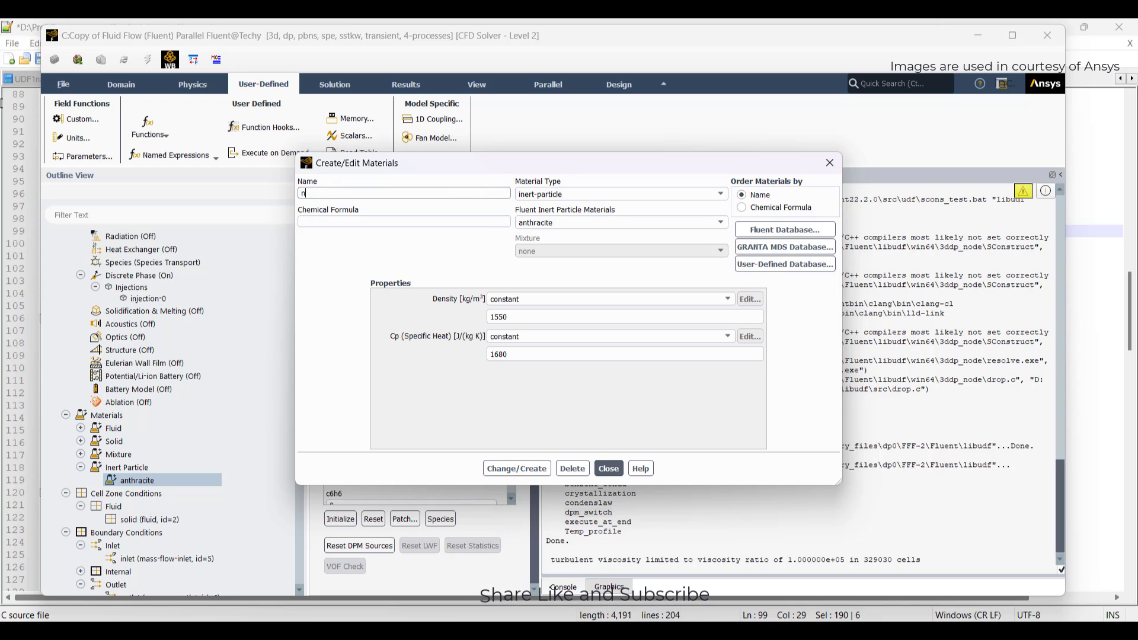
type("emz")
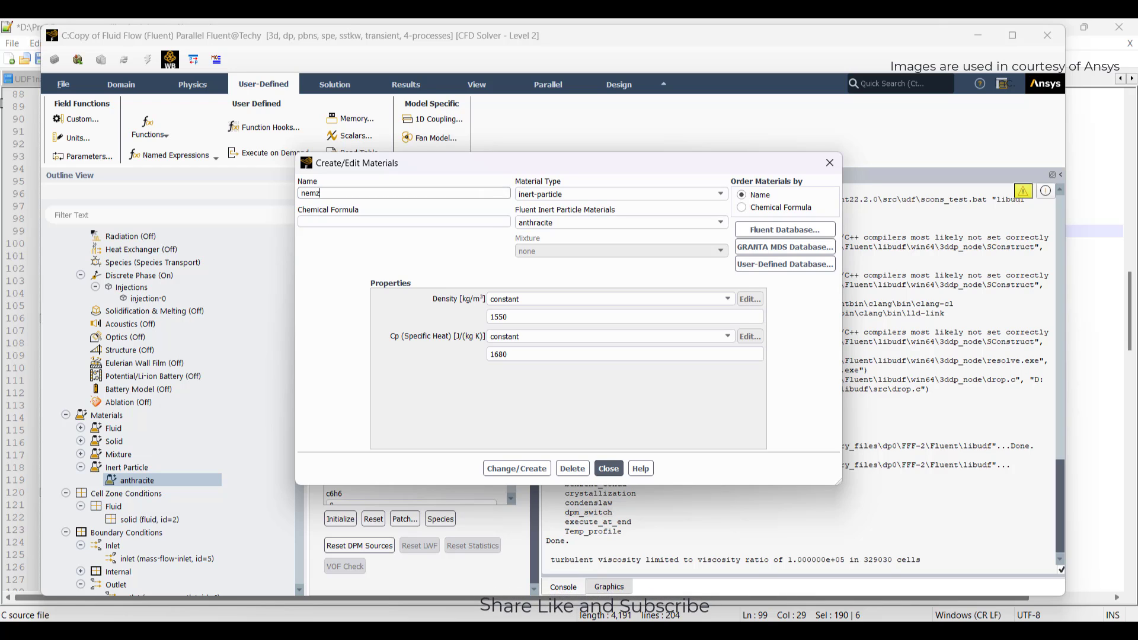
key("BackSpace")
key("BackSpace")
key("BackSpace")
key("BackSpace")
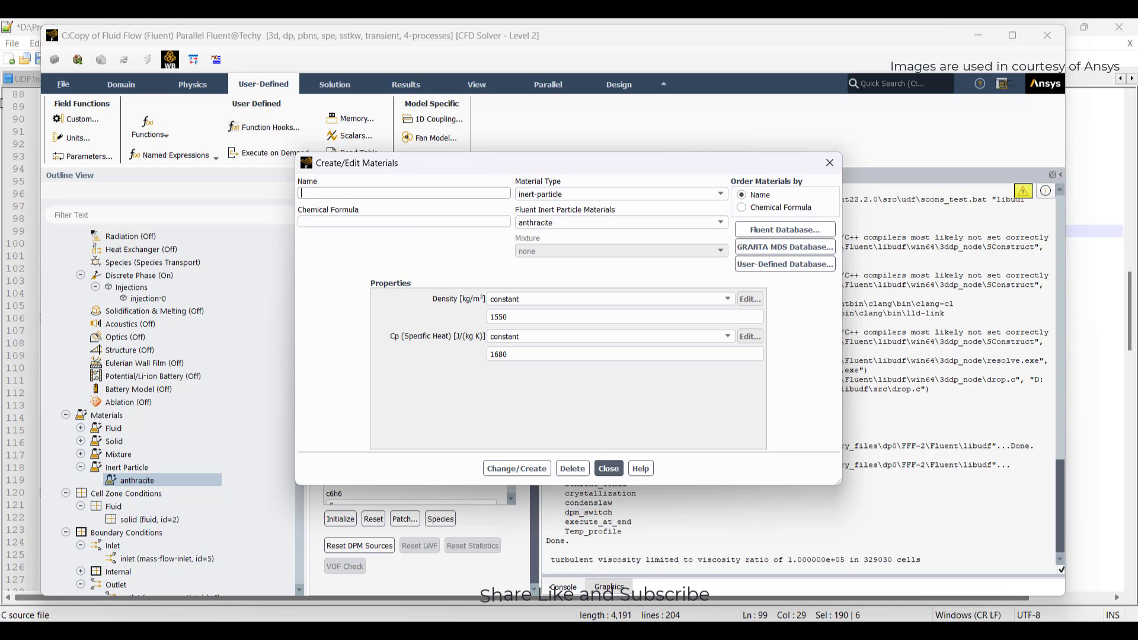
type("b")
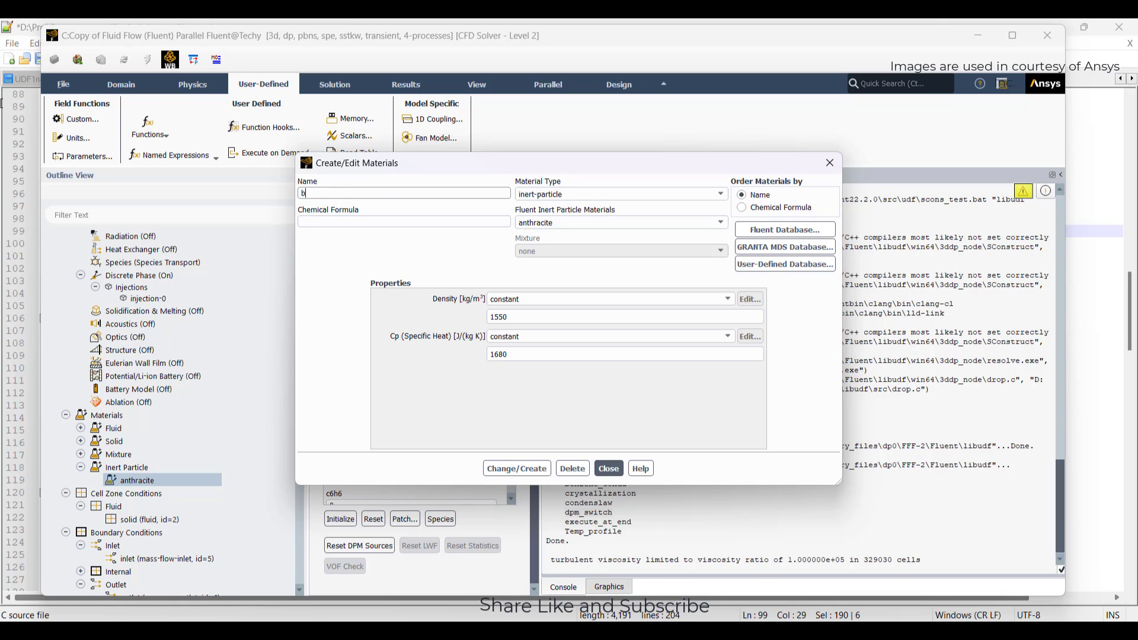
type("enzparticle")
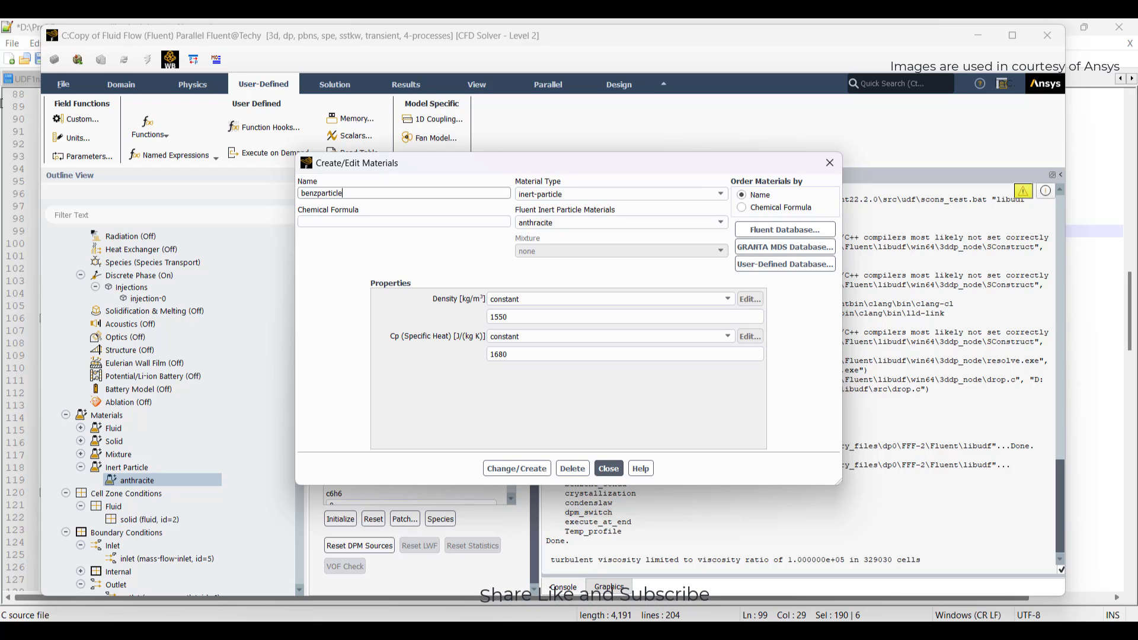
- Set the particle material's density to 1060 kg/m³ and specific heat to 780 J/(kg K), and create it by overwriting anthracite
left_click_drag(517, 318, 135, 280)
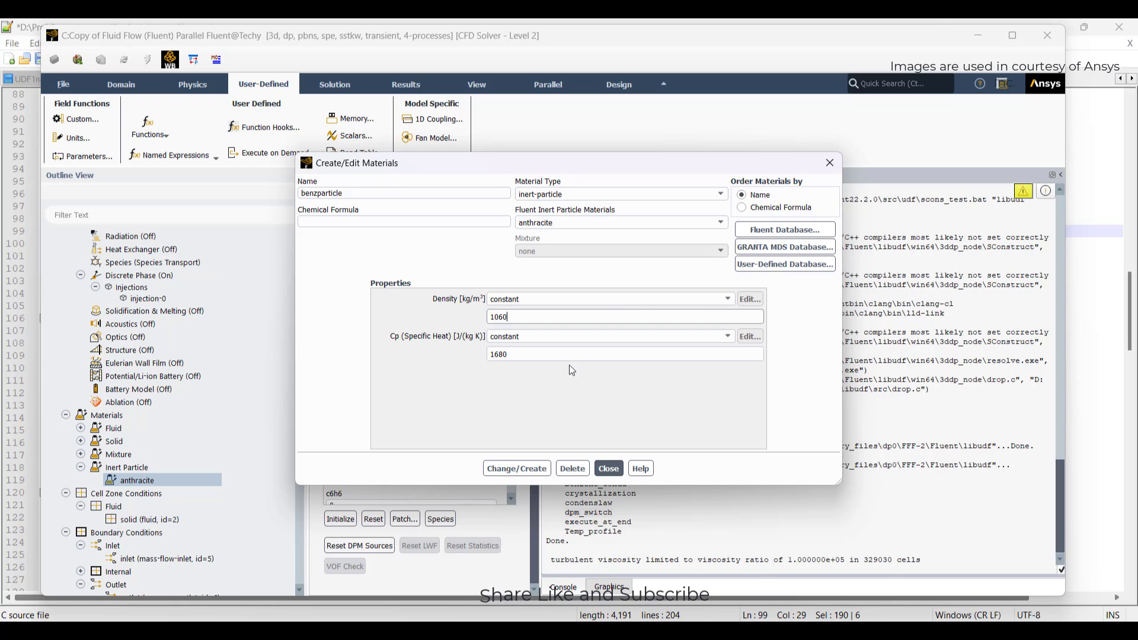
left_click_drag(543, 356, 292, 371)
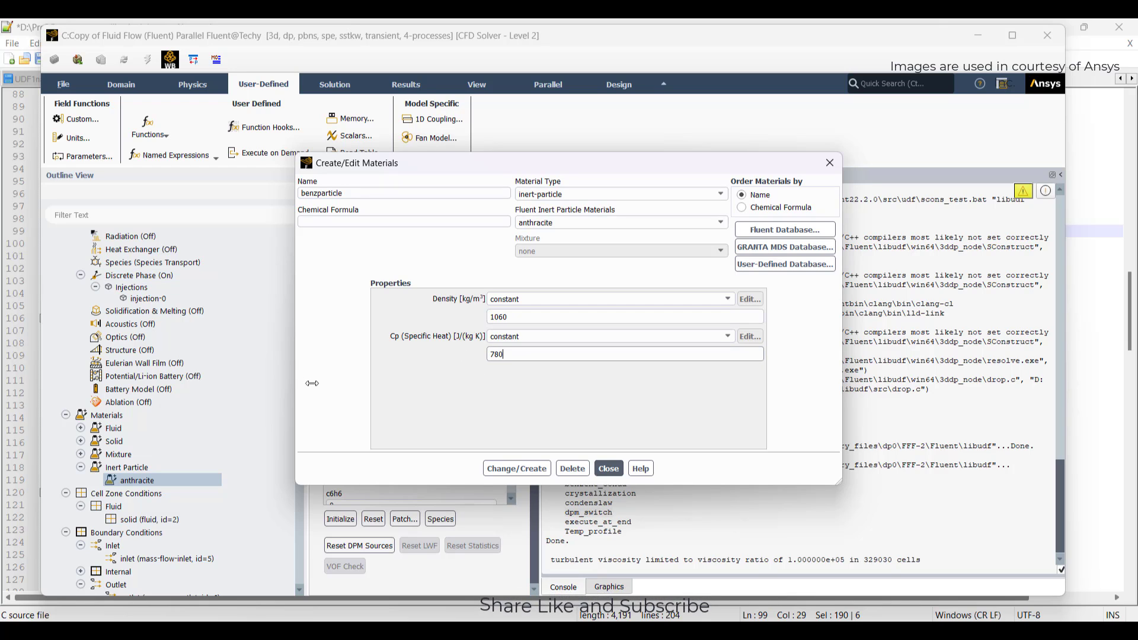
left_click(489, 469)
left_click(572, 332)
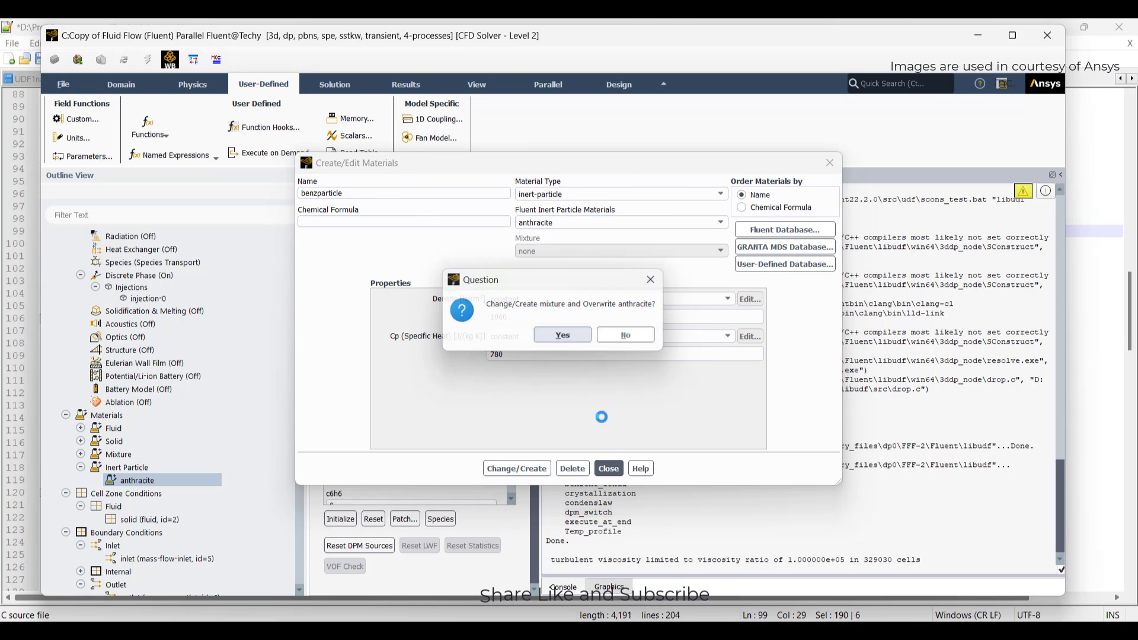
- Close the material editor, then review injection-0 with benzparticle as its material and accept its properties
left_click(614, 474)
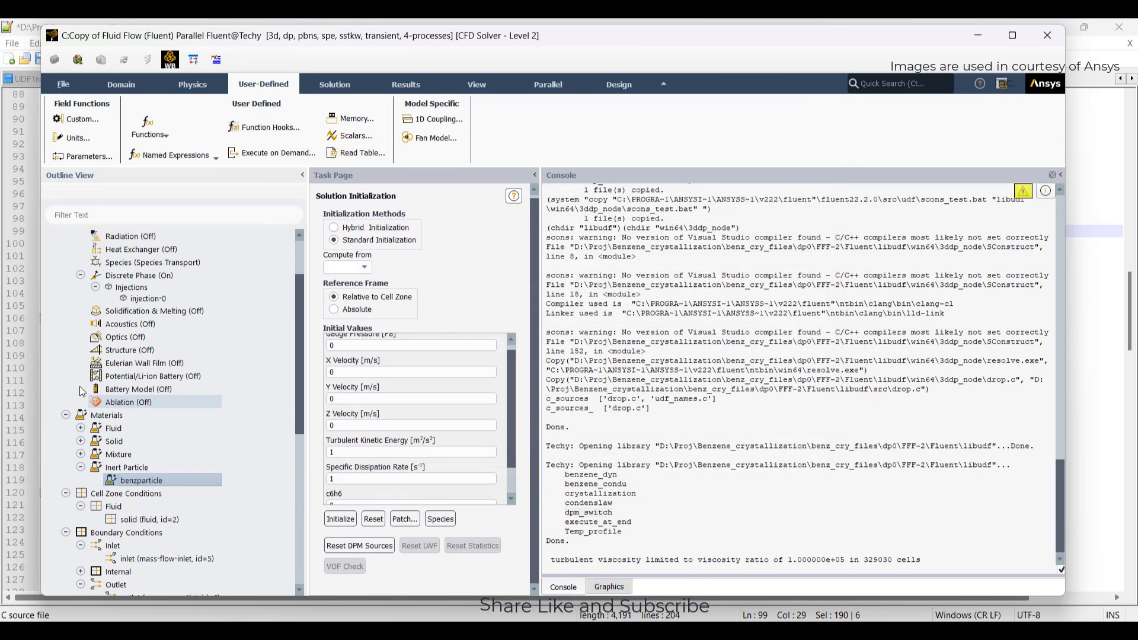
left_click(140, 301)
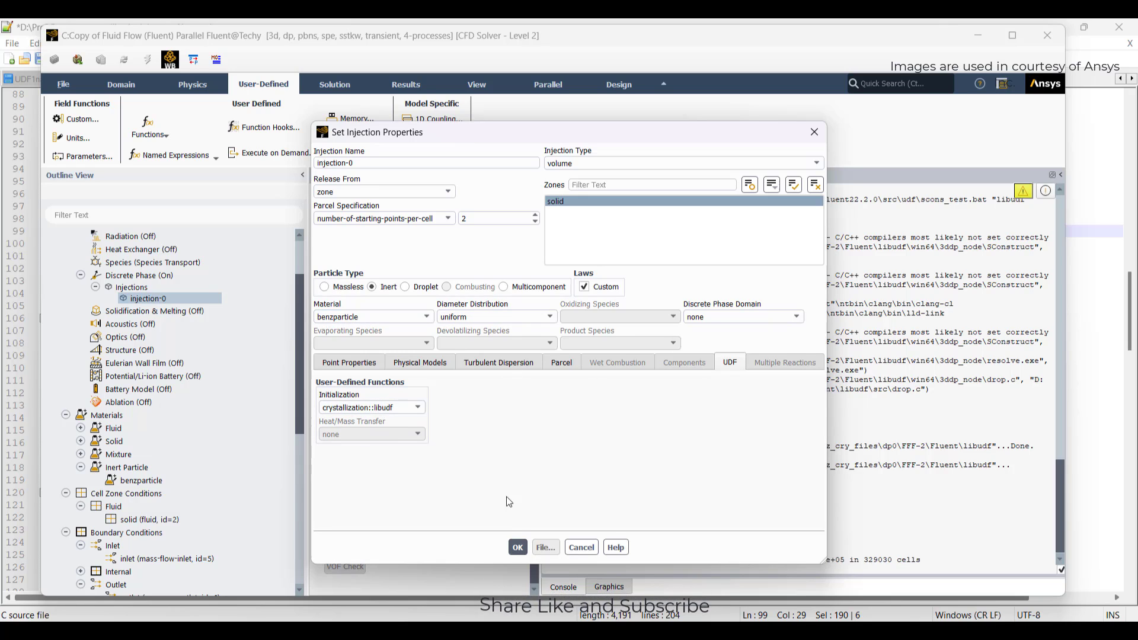
left_click(519, 549)
- Reinitialize the solution with standard initialization and the existing initial values
scroll(261, 529, "down", 6)
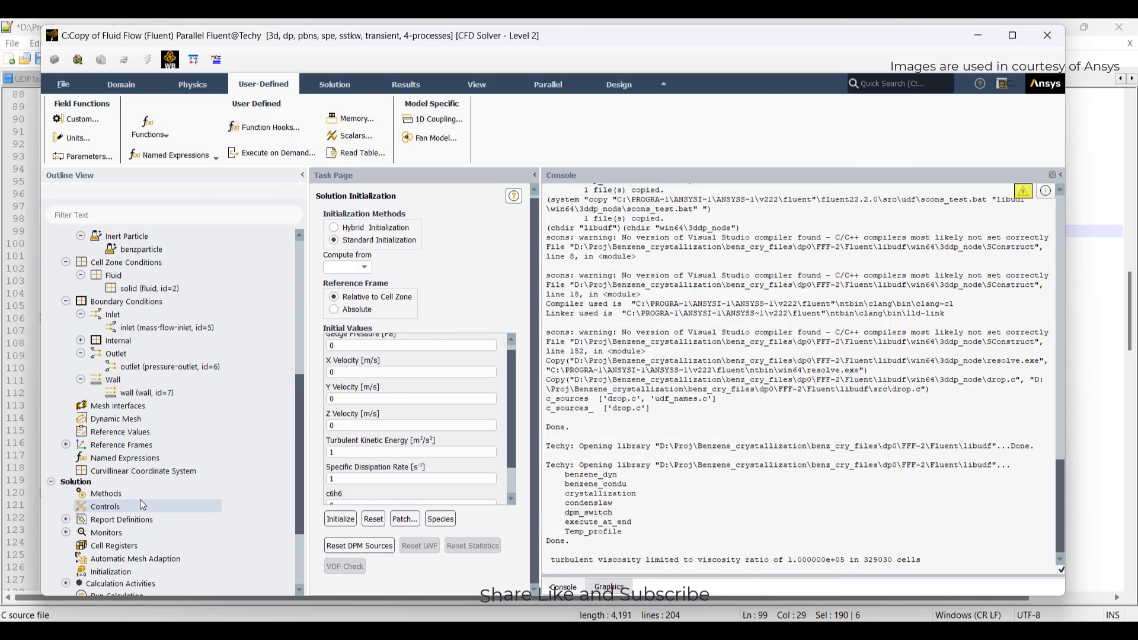
left_click(339, 524)
left_click(596, 341)
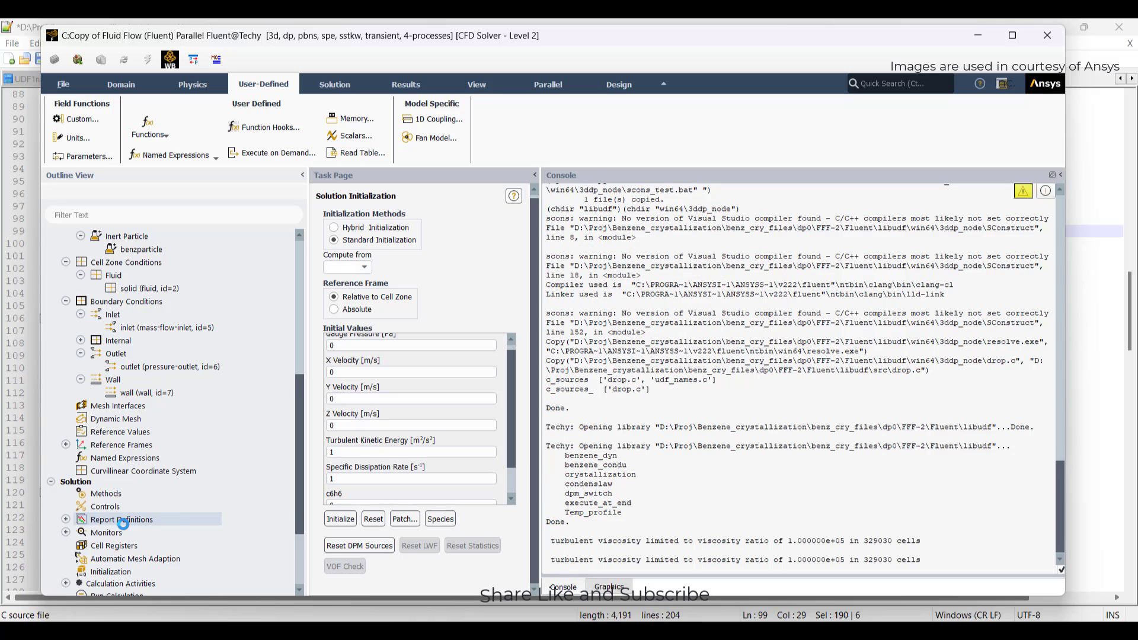
- Start a new contour plot and create an XY plane surface at Z = -0.04 m for it
scroll(122, 522, "down", 3)
left_click(66, 513)
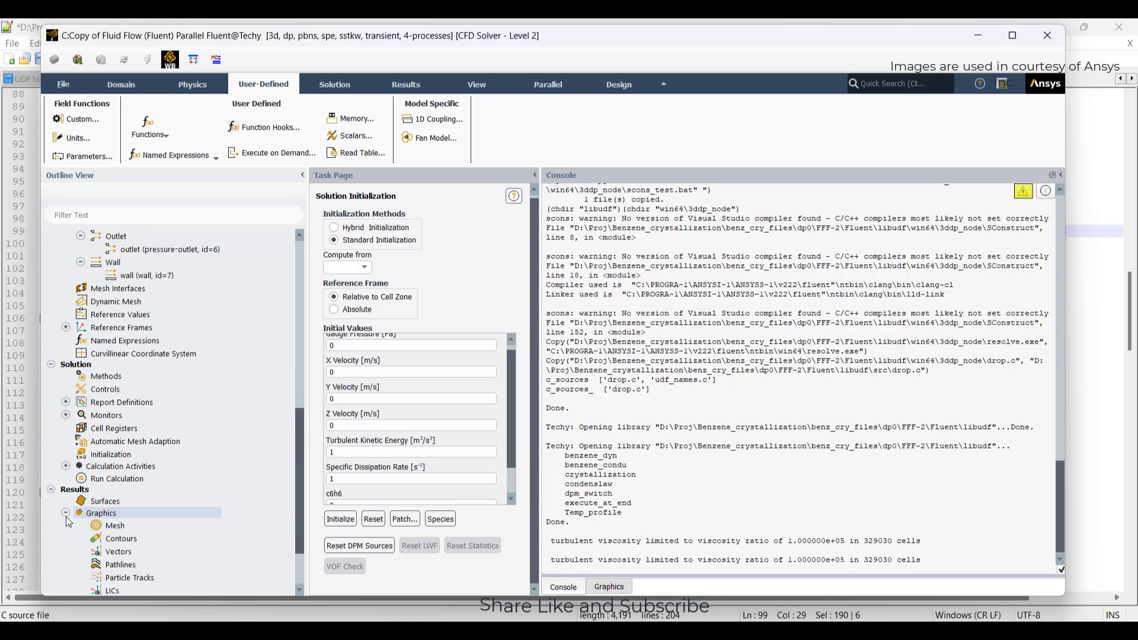
double_click(119, 539)
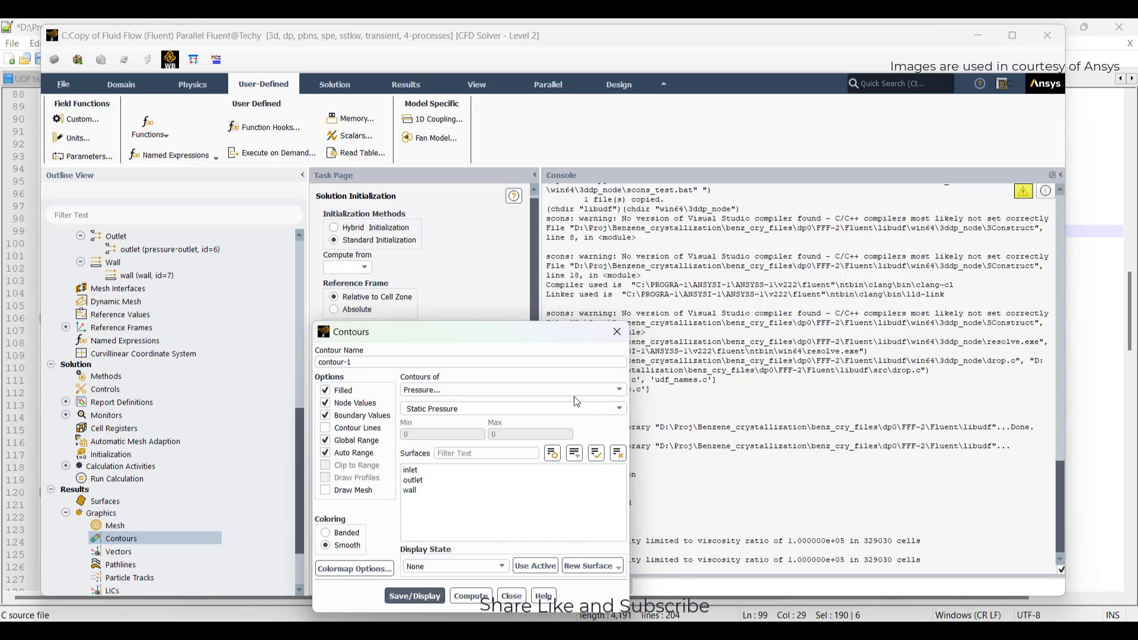
left_click_drag(540, 338, 360, 291)
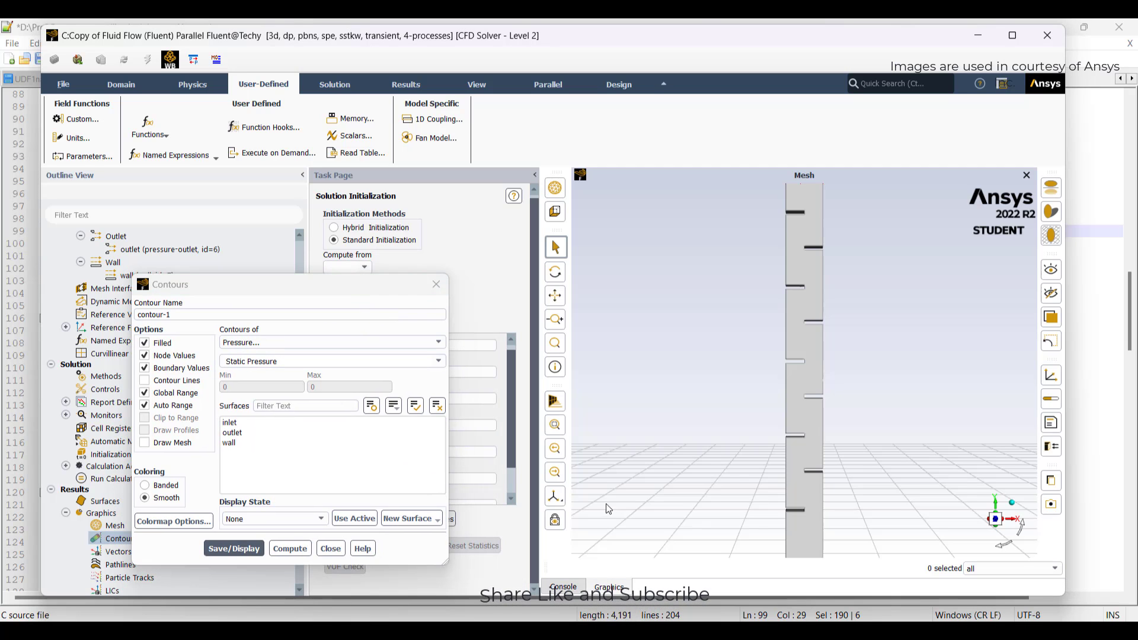
left_click_drag(711, 455, 792, 458)
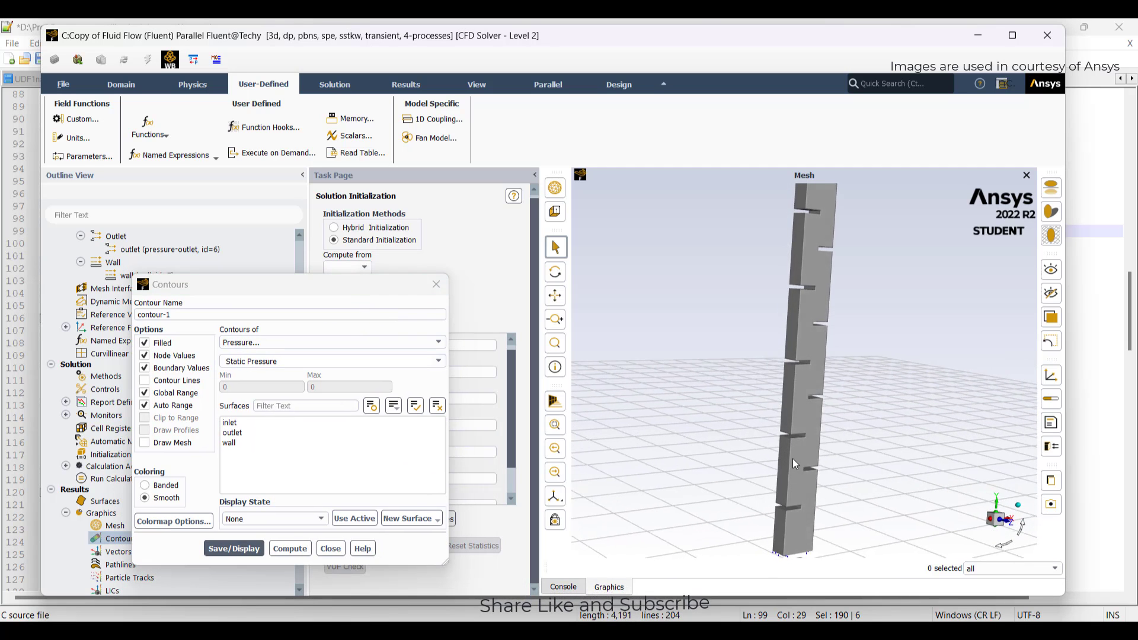
left_click(412, 519)
left_click(406, 436)
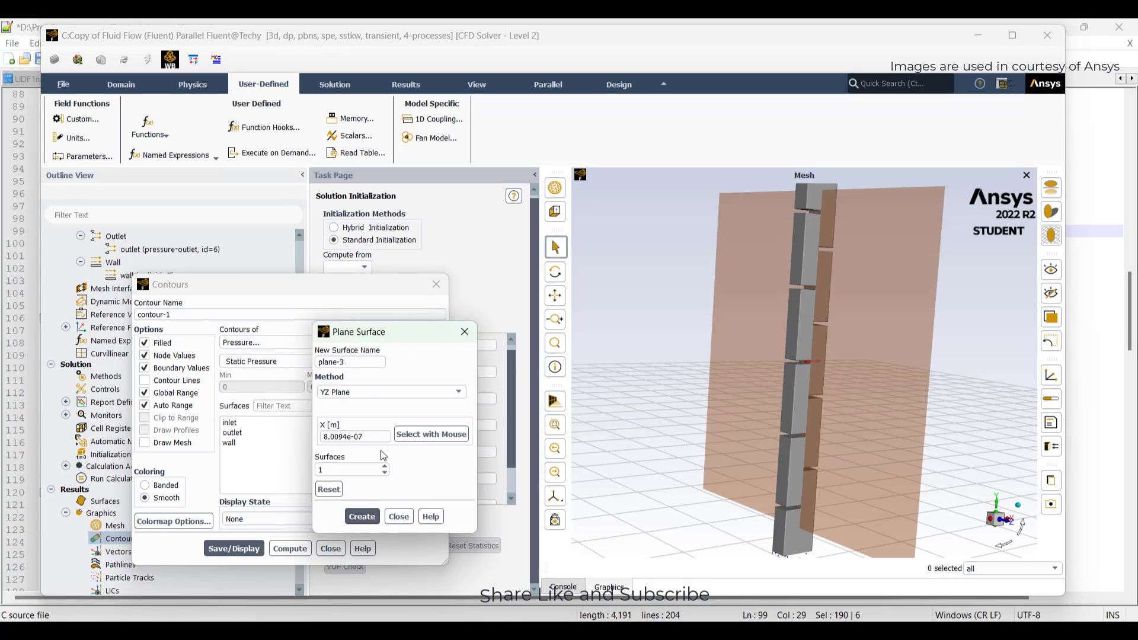
left_click(383, 392)
left_click(350, 403)
left_click(362, 516)
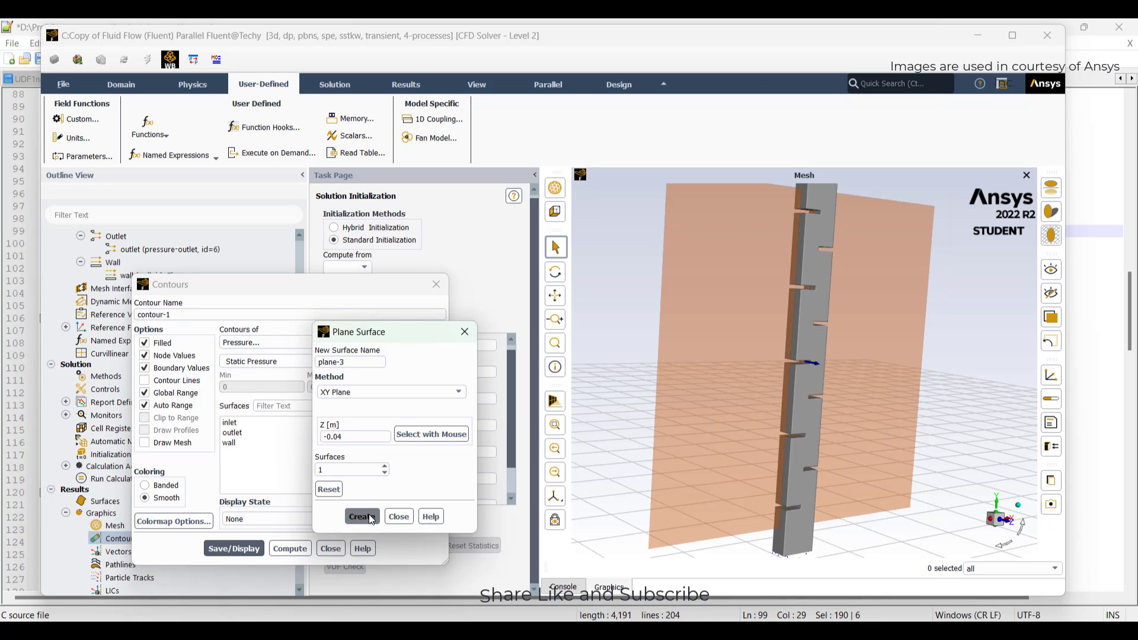
left_click(399, 516)
- Save and display contour-1 as User Defined Memory, User Memory 0, on the new XY plane surface
left_click(332, 342)
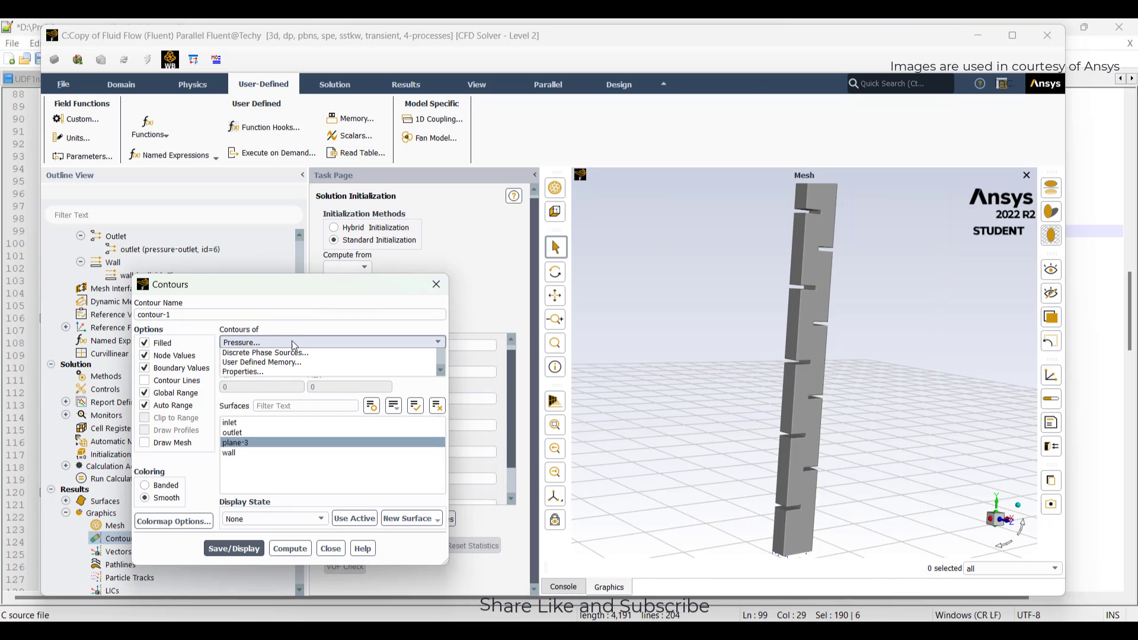
left_click(259, 425)
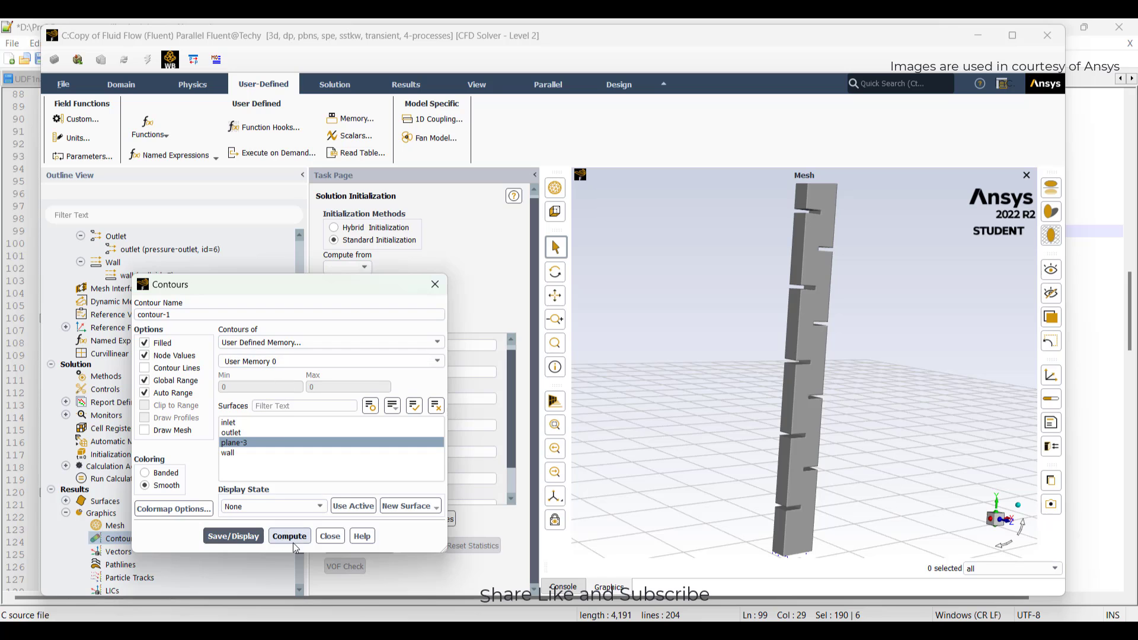
left_click(233, 536)
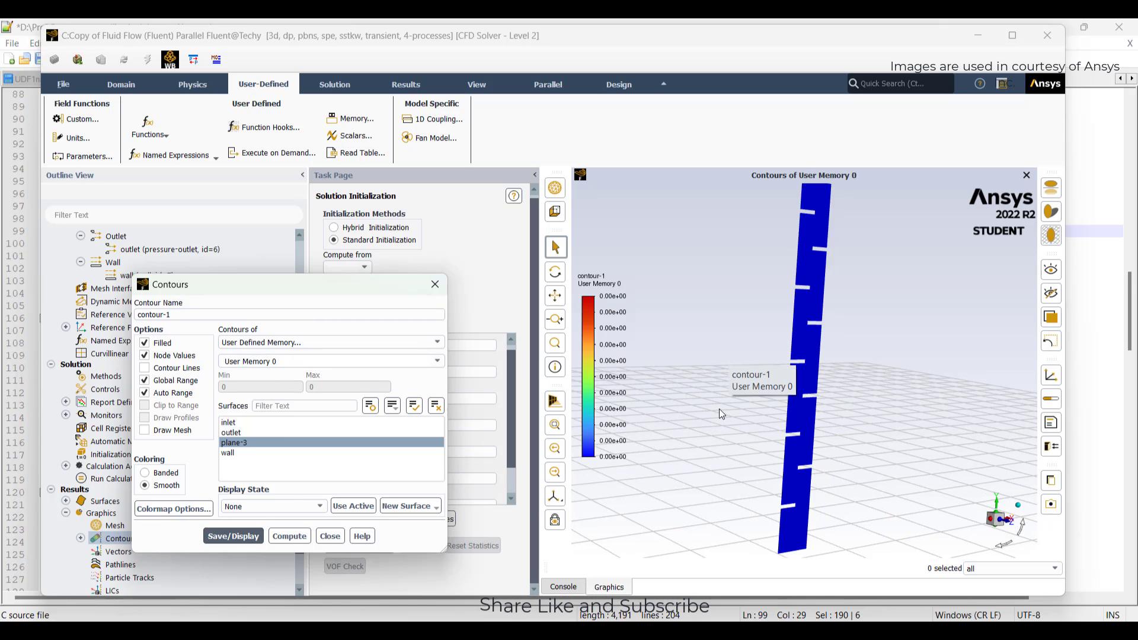
left_click_drag(720, 408, 760, 373)
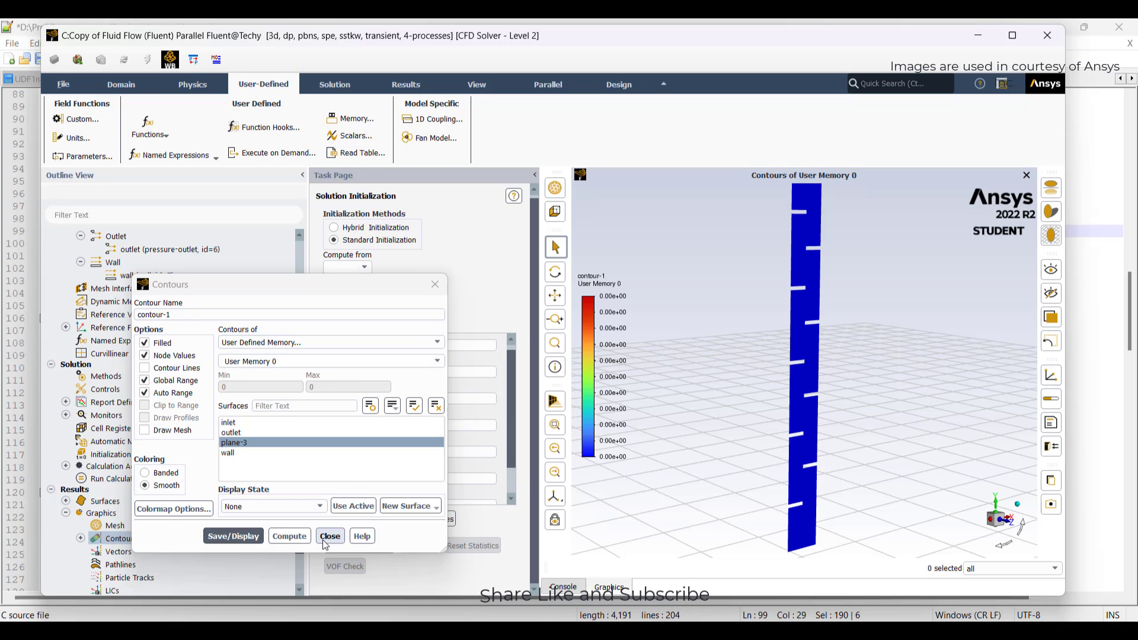
left_click(435, 284)
- Create and display a second contour of static pressure on the inlet, outlet and wall, excluding the plane surface
scroll(130, 532, "down", 2)
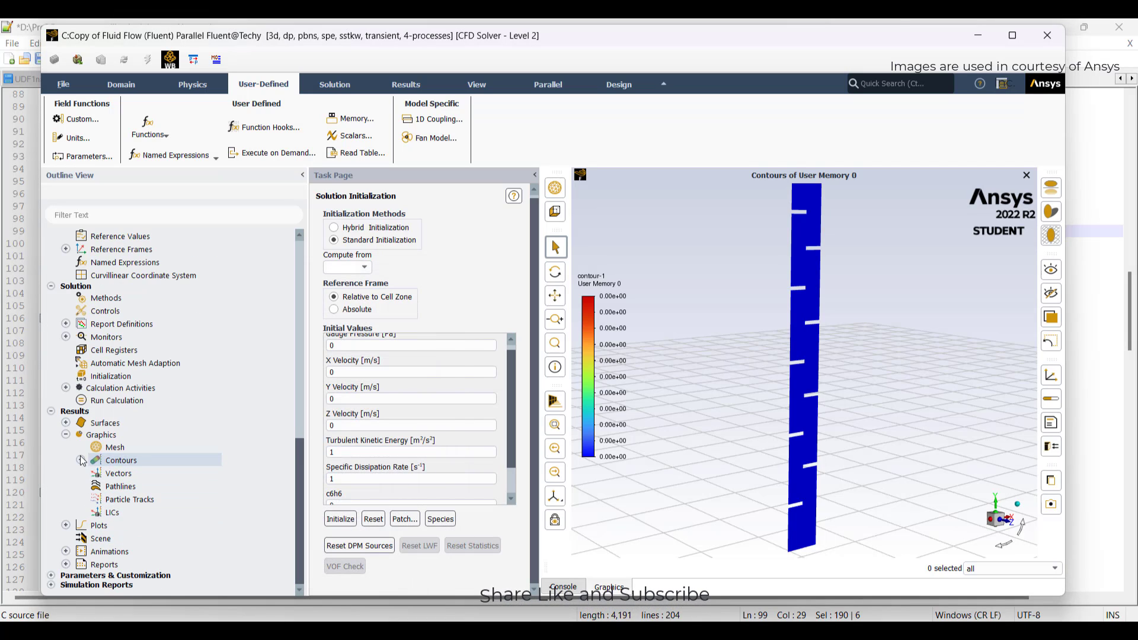
left_click(80, 456)
double_click(133, 458)
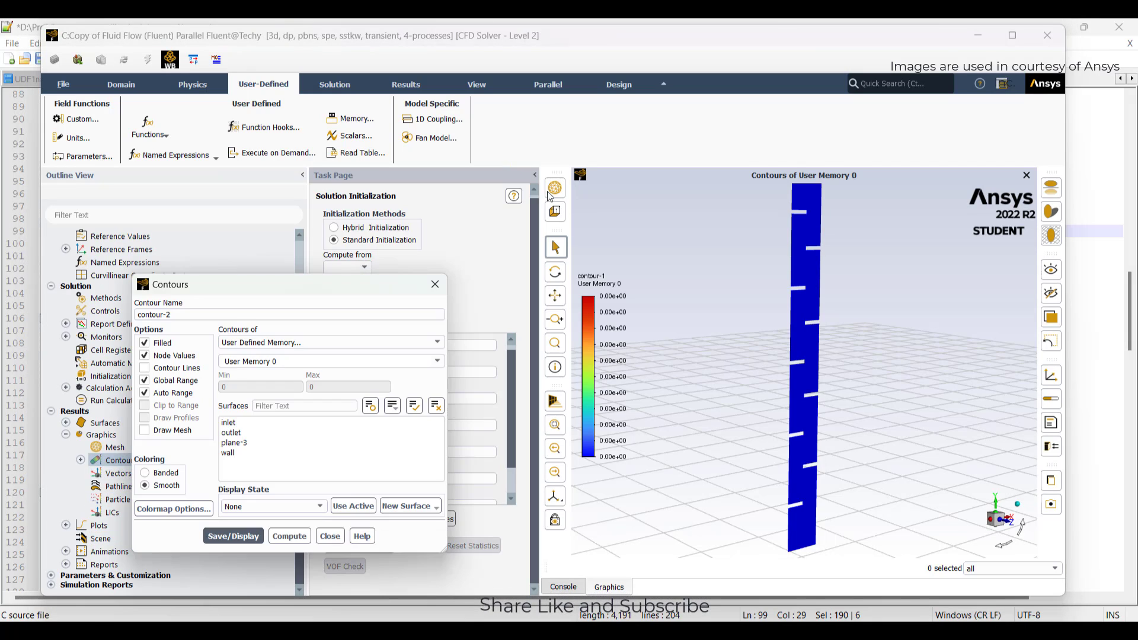
left_click(414, 406)
left_click(365, 342)
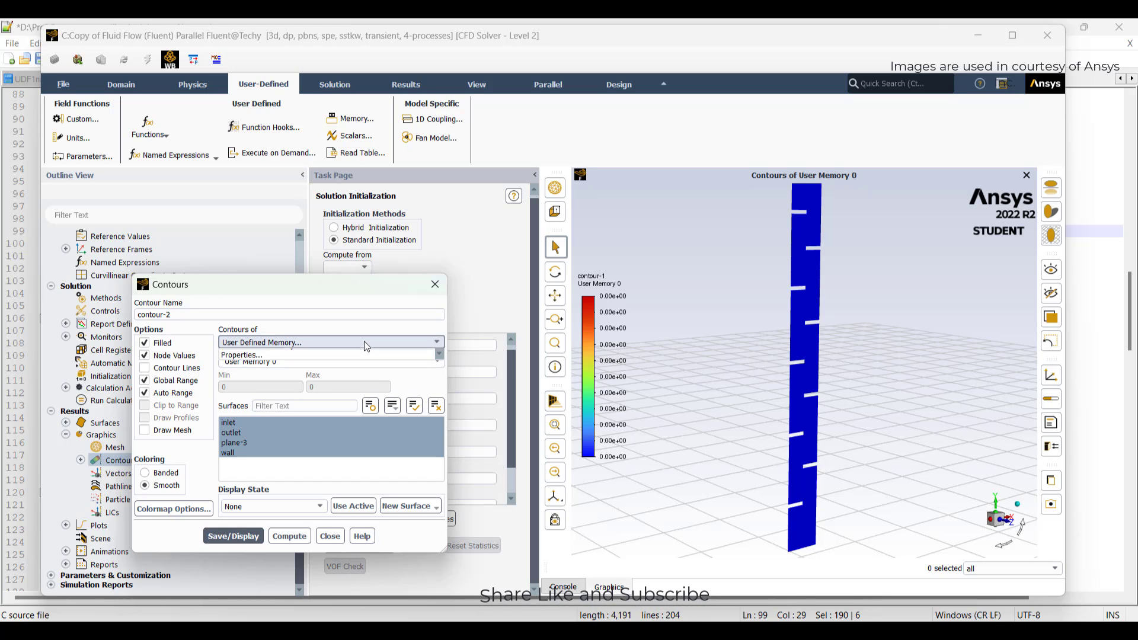
left_click(261, 364)
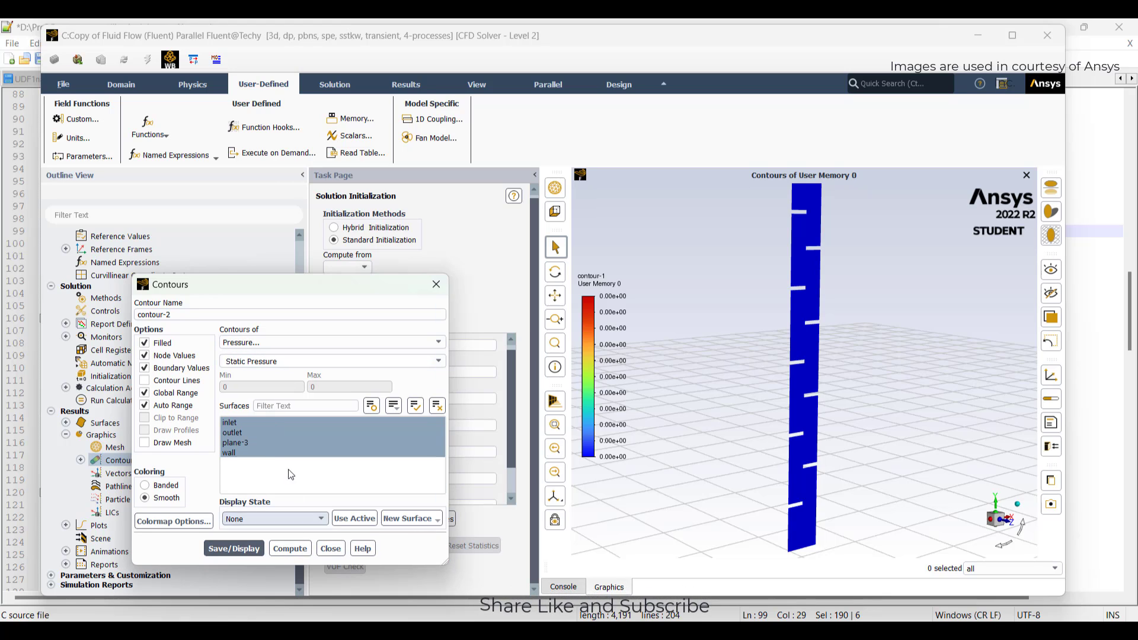
left_click(284, 443)
left_click(236, 549)
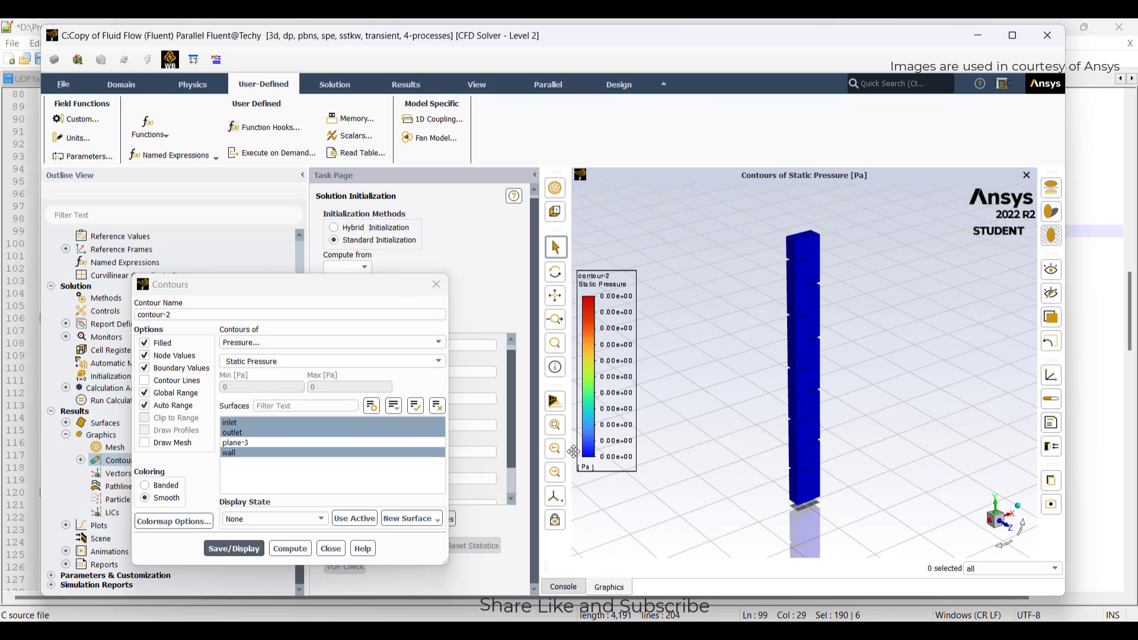
left_click(331, 549)
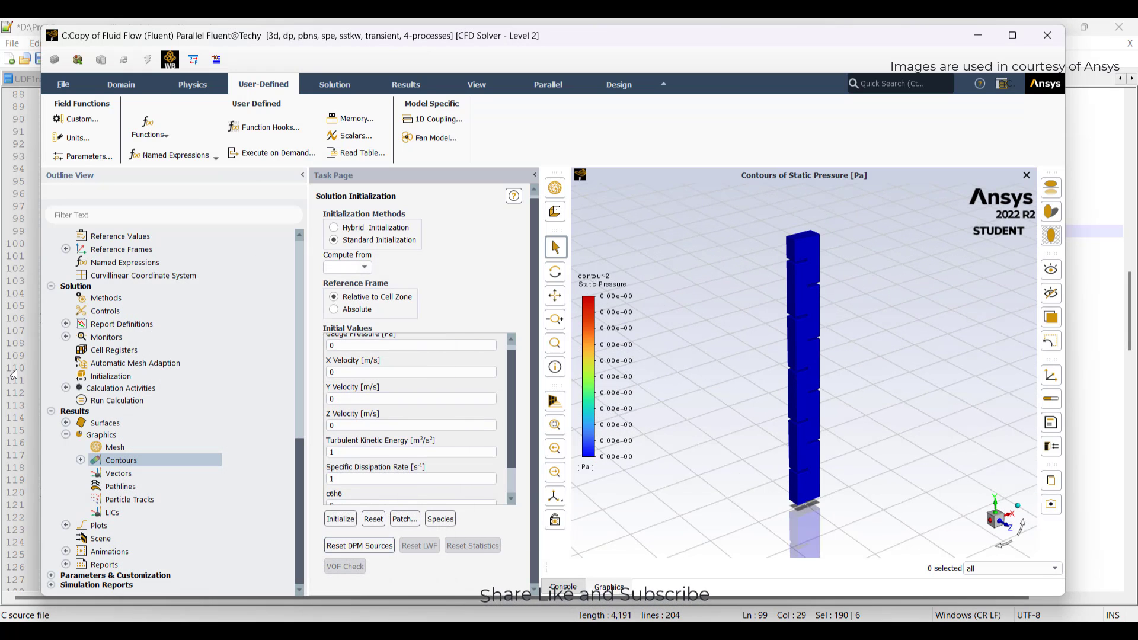
- Create particle tracks released from injection-0, coloured by Particle Y Velocity, and save them
double_click(110, 503)
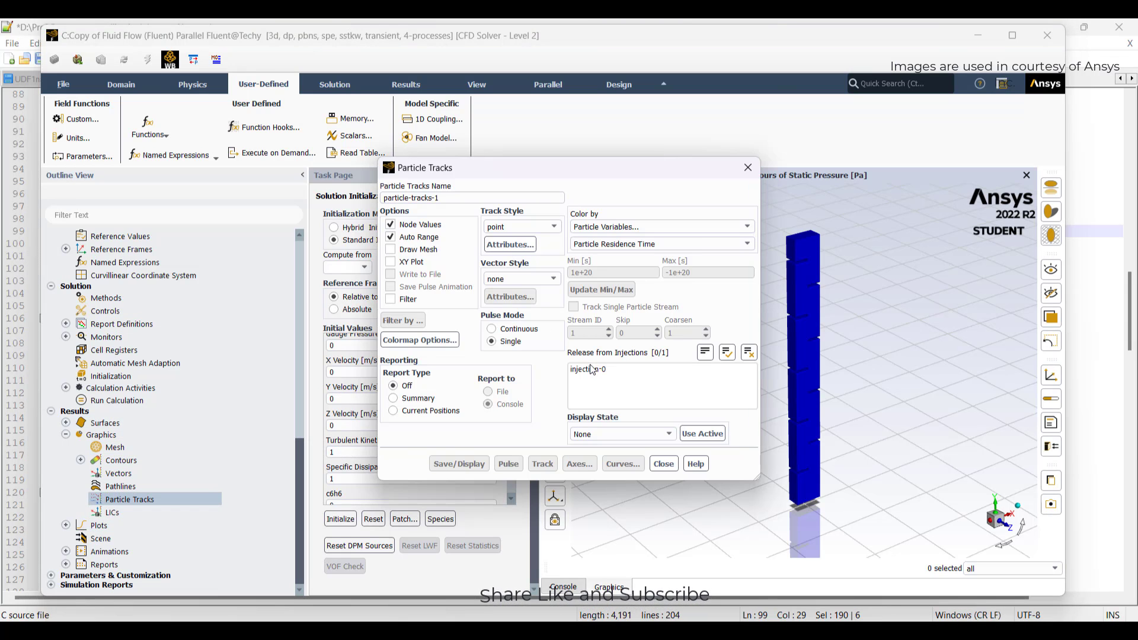
left_click(592, 370)
left_click(676, 244)
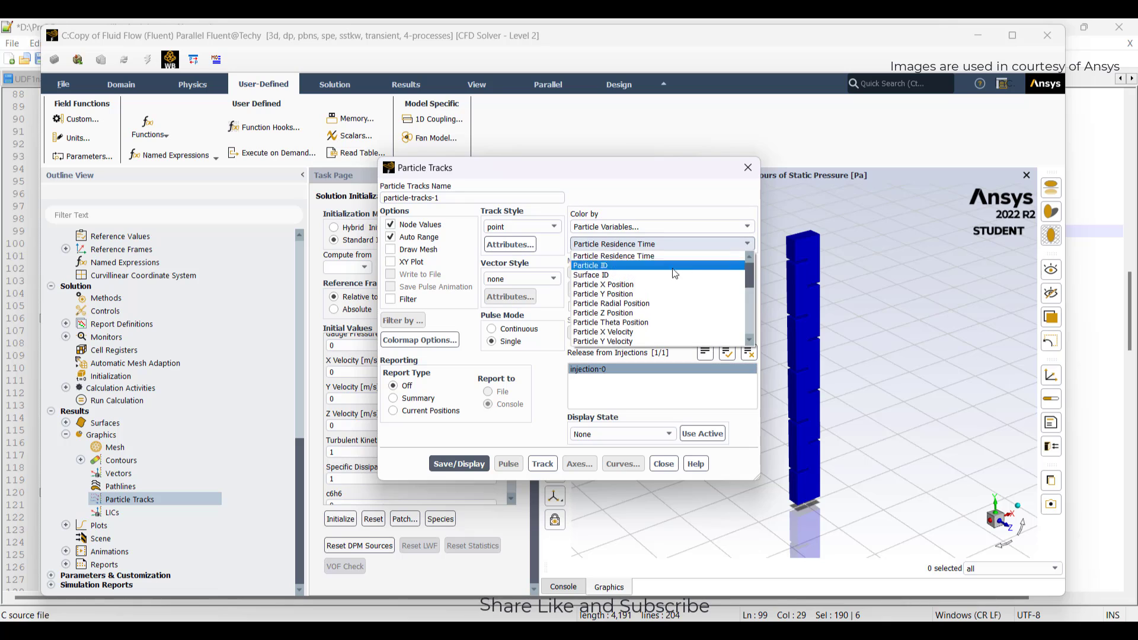
left_click(622, 341)
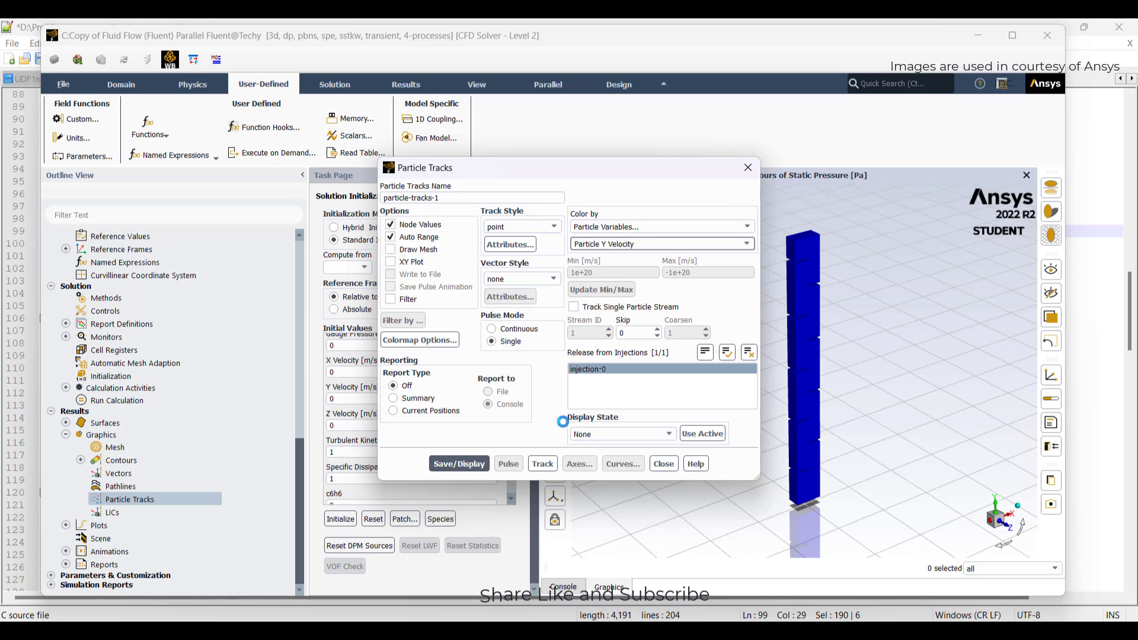
left_click(451, 463)
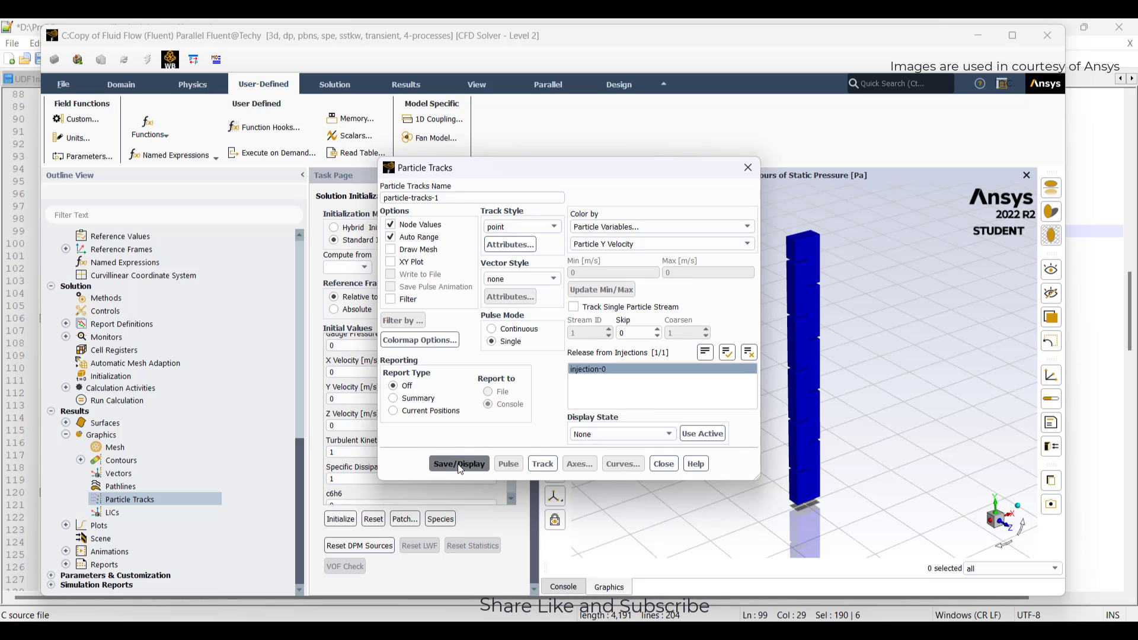
left_click(662, 463)
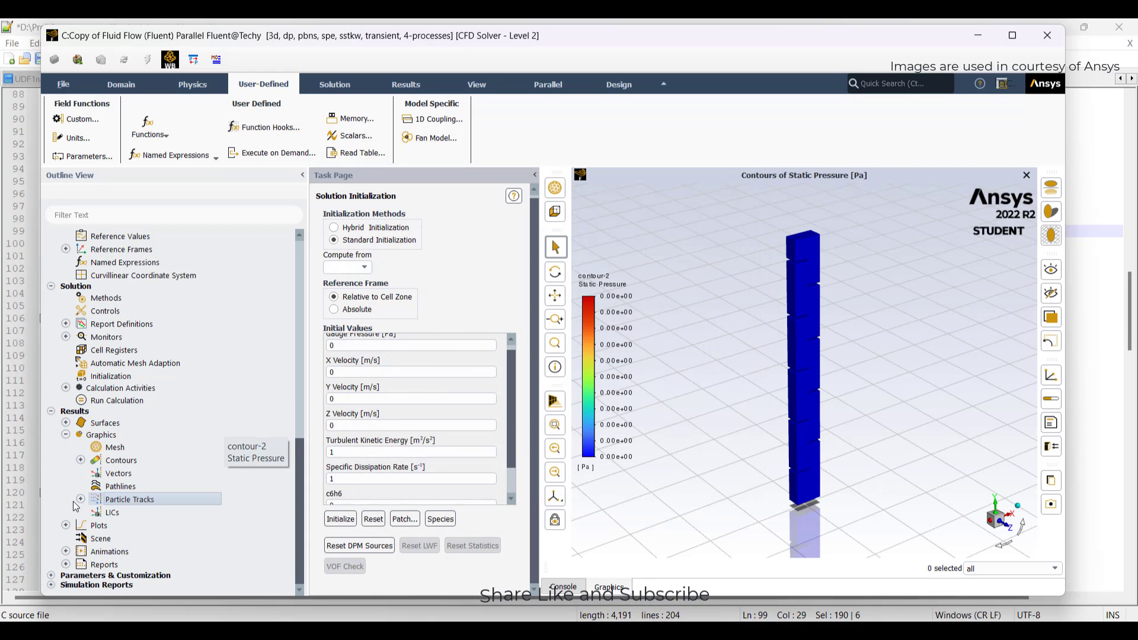
left_click(81, 501)
- Create and display a scene combining contour-2 at transparency 74 with particle-tracks-1
left_click(66, 389)
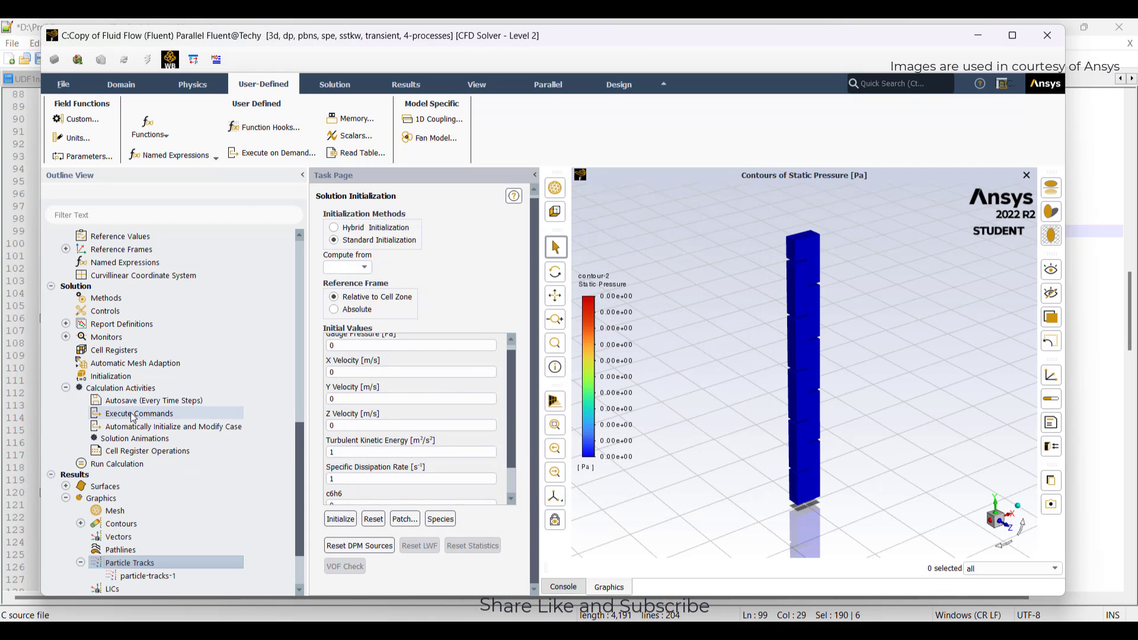
scroll(125, 533, "down", 2)
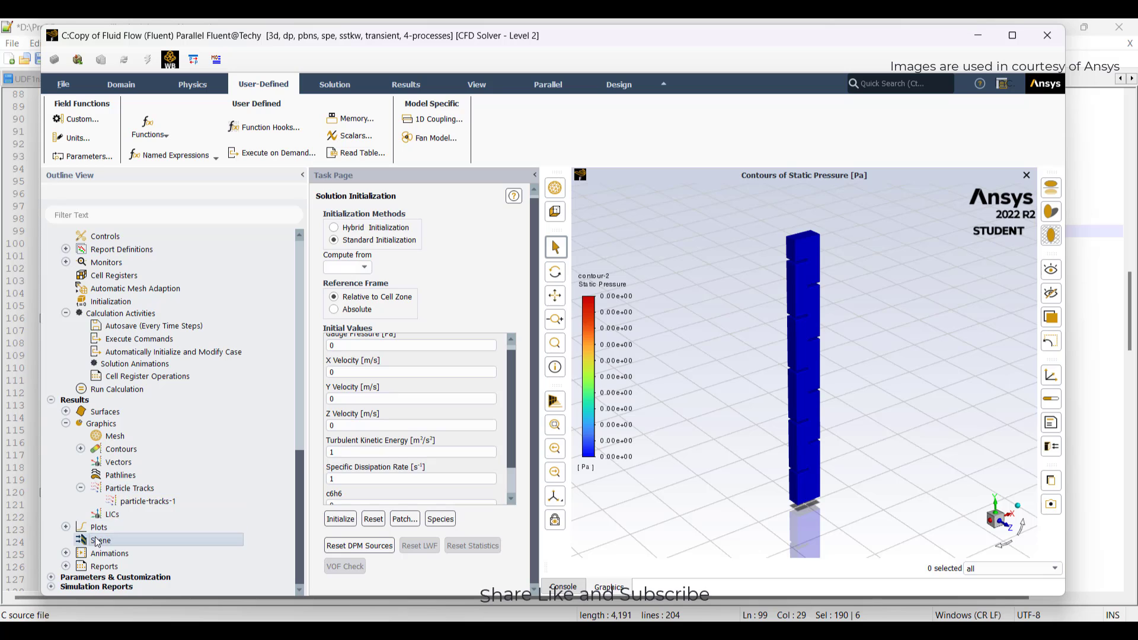
double_click(118, 540)
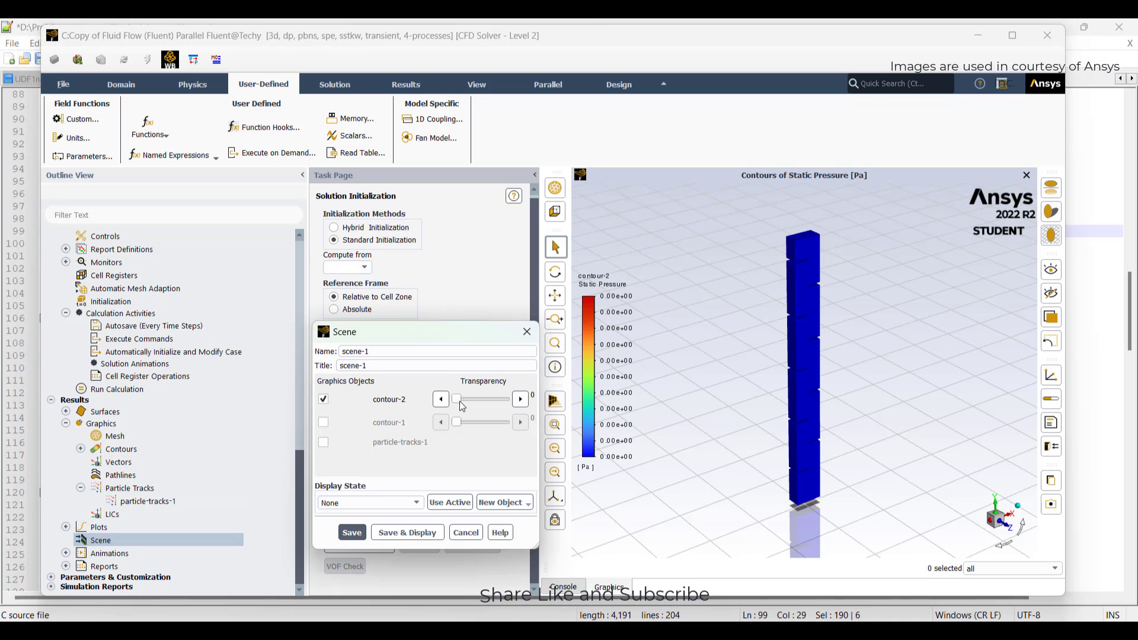
left_click_drag(460, 401, 489, 399)
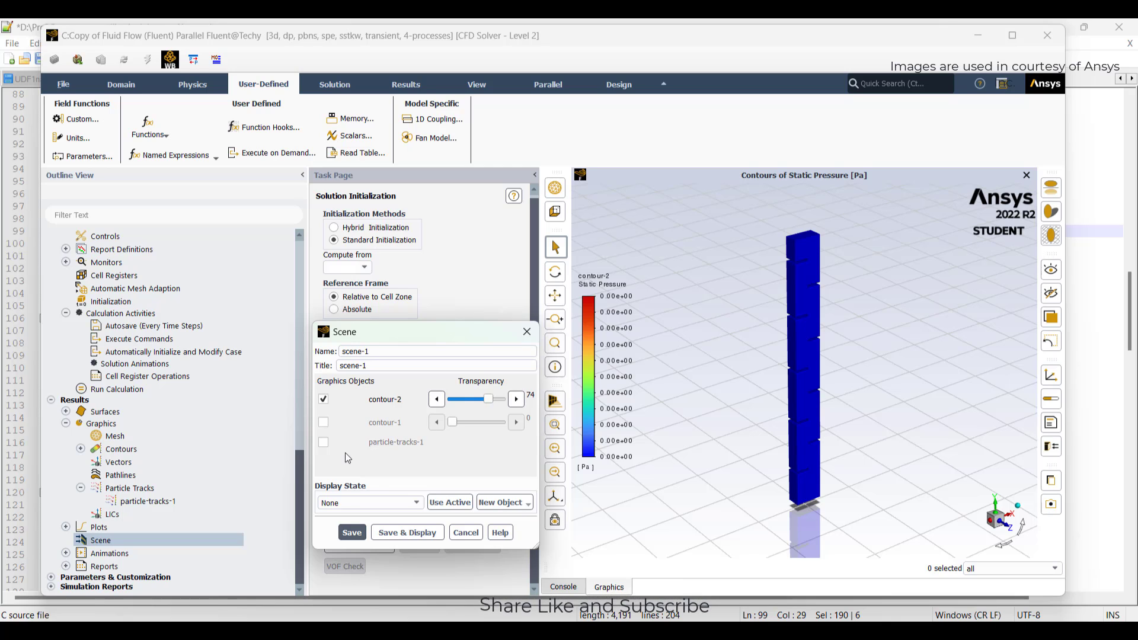
left_click(326, 443)
left_click(408, 532)
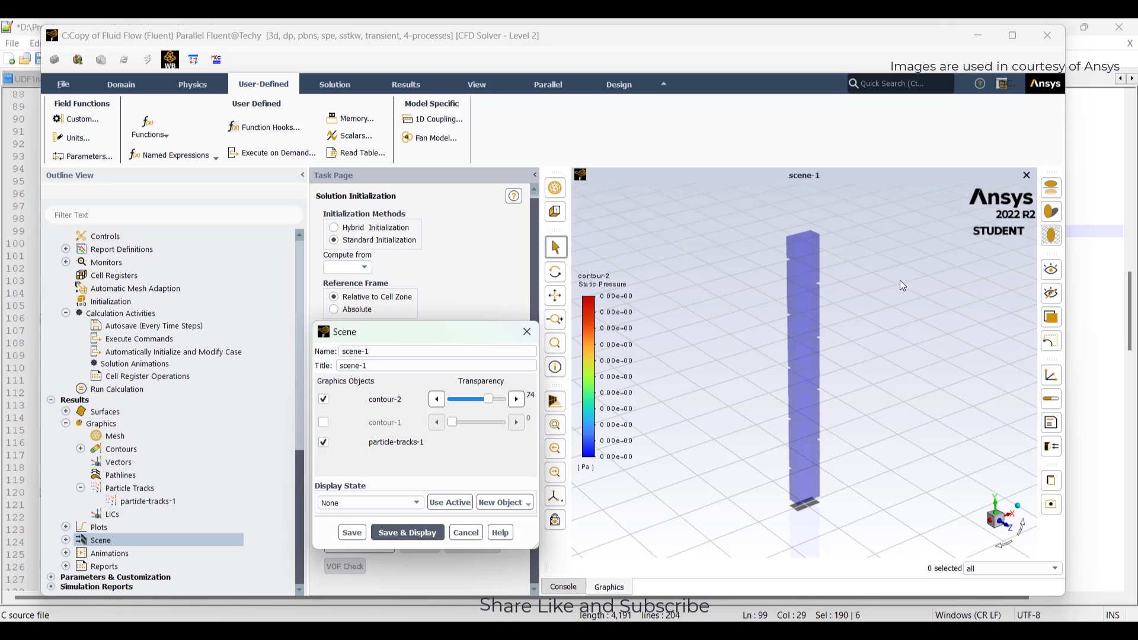
left_click(466, 532)
- Define a solution animation of scene-1 recorded every 20 time steps as HSF files
double_click(134, 364)
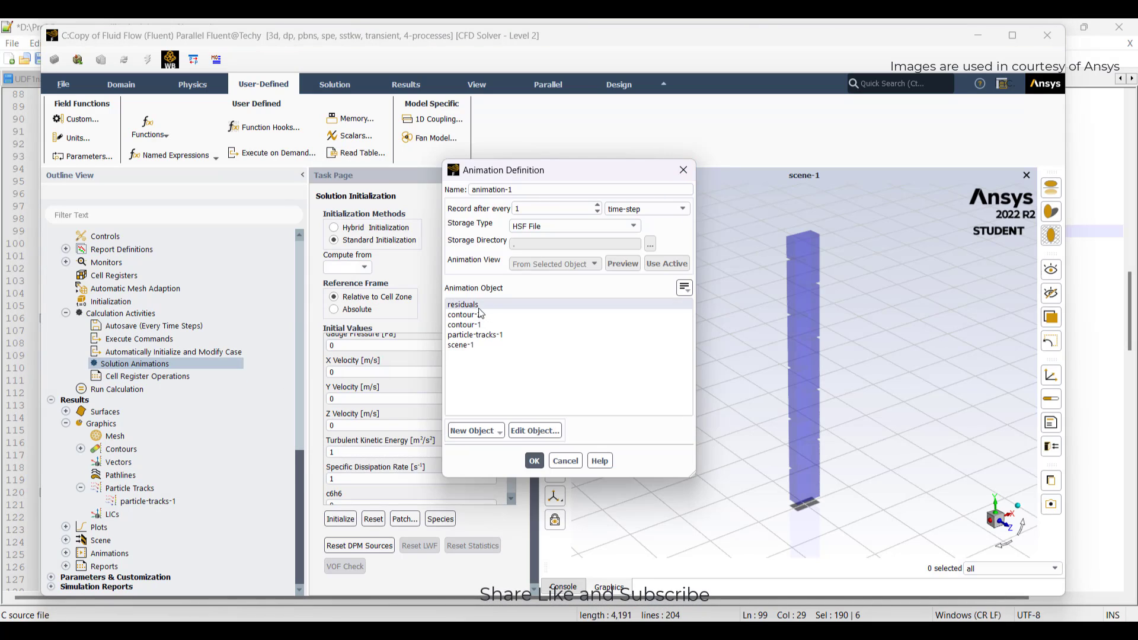
left_click(462, 345)
double_click(536, 214)
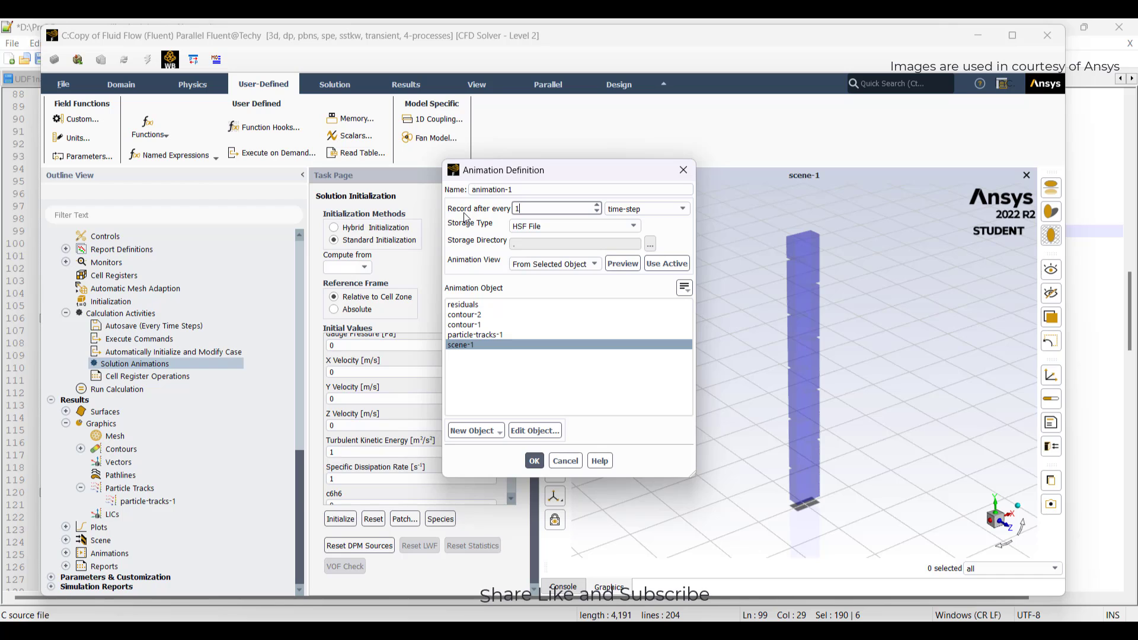
type("2")
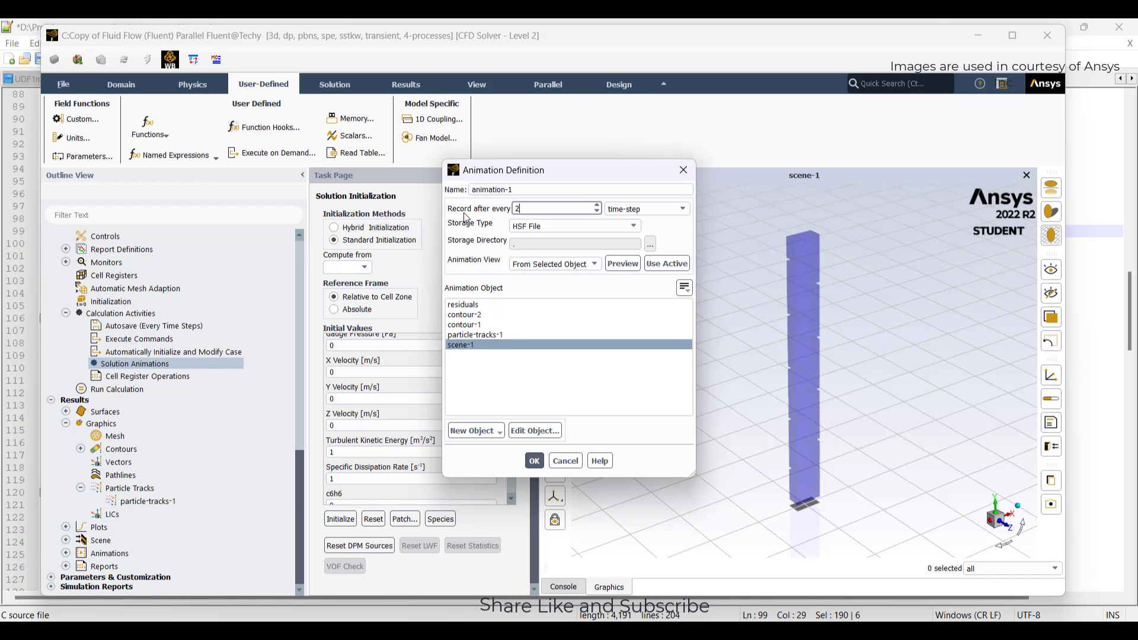
type("0")
left_click(535, 461)
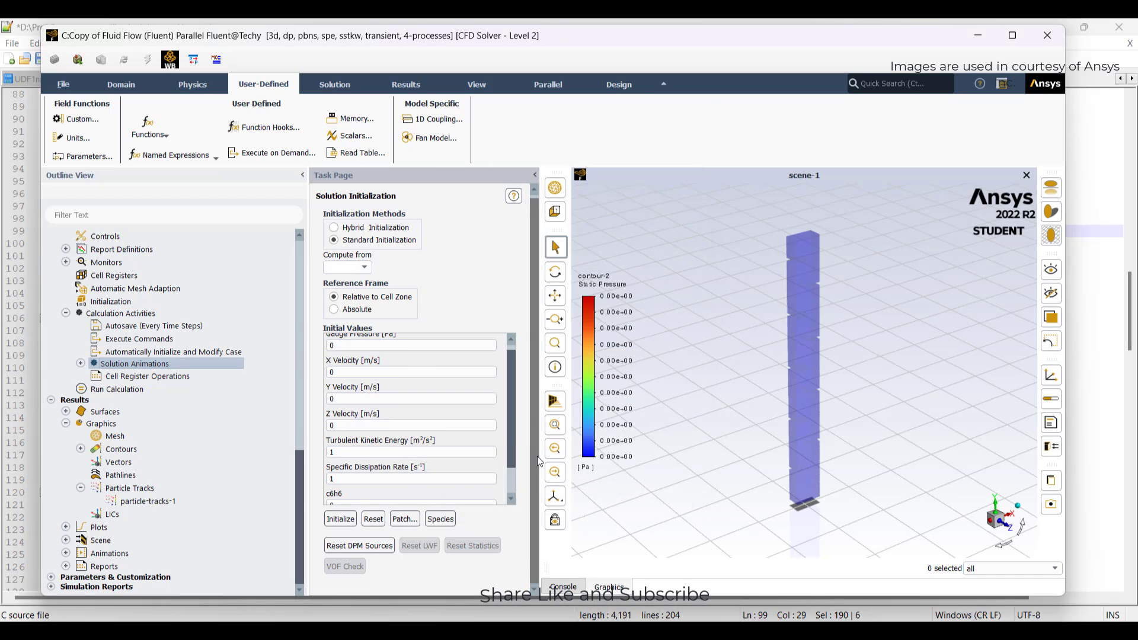
left_click(80, 363)
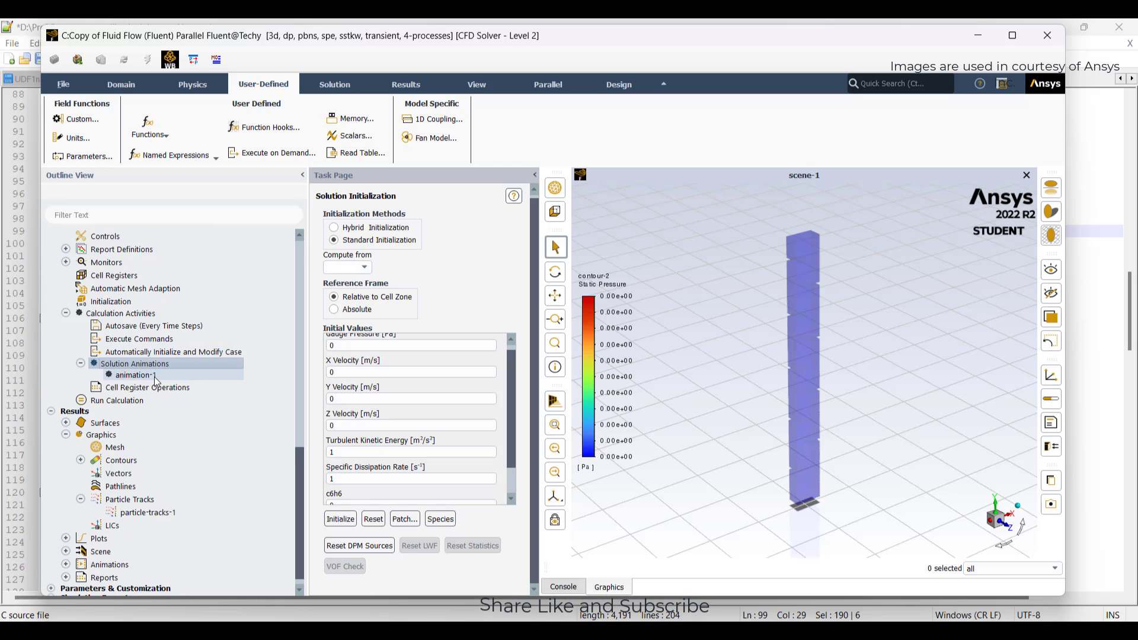
- Edit animation-1 so that it records scene-1 from the currently active view
double_click(135, 375)
left_click(681, 267)
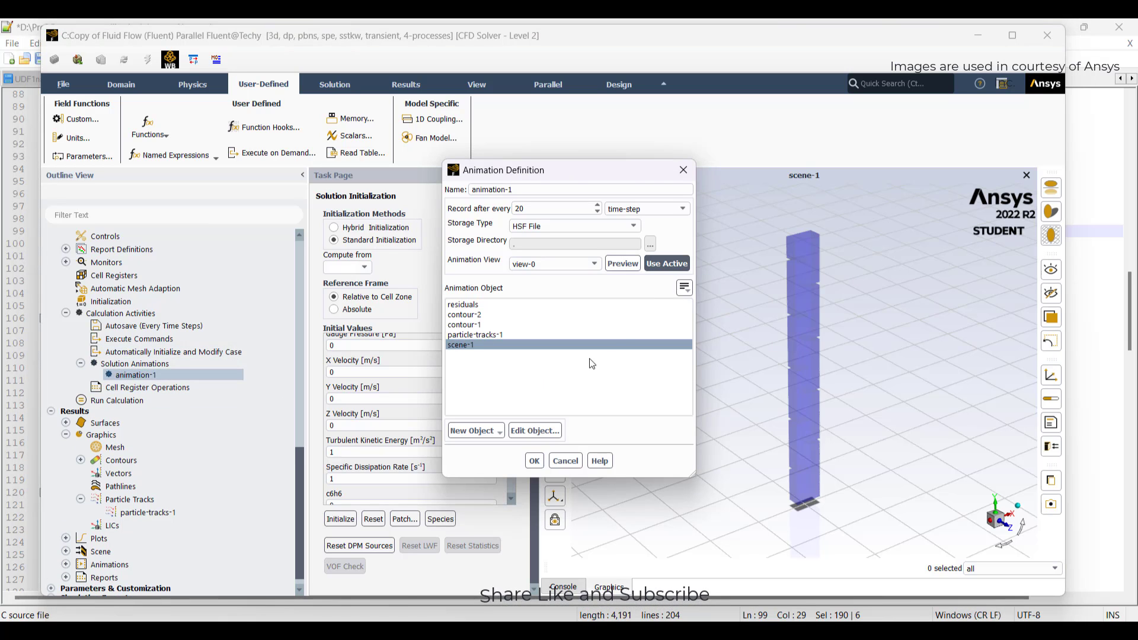
left_click(535, 462)
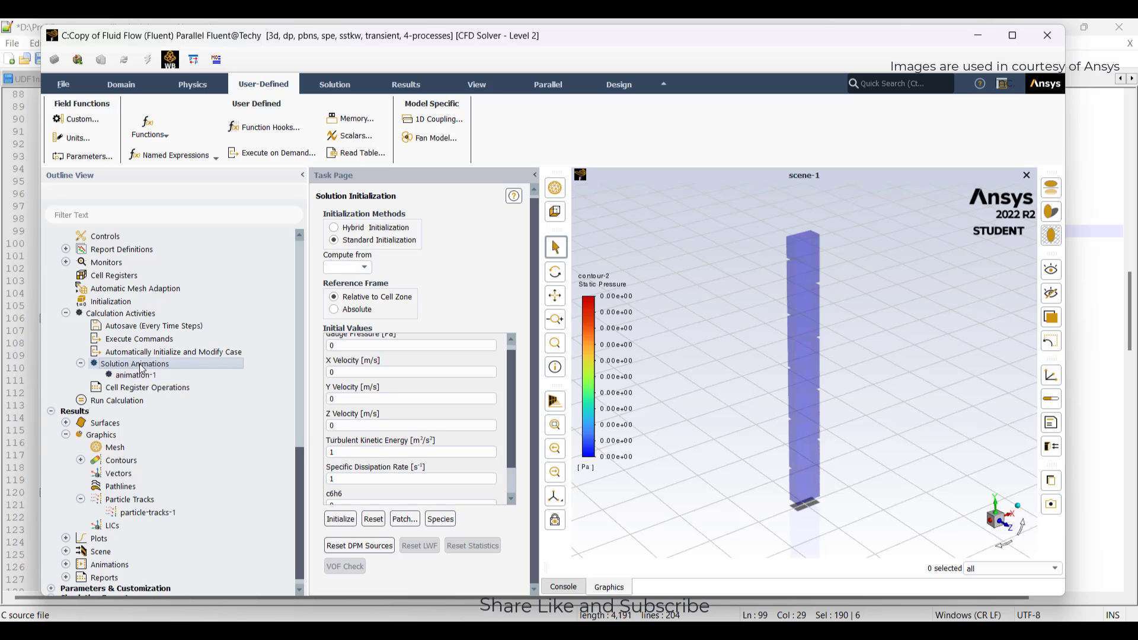
left_click(474, 325)
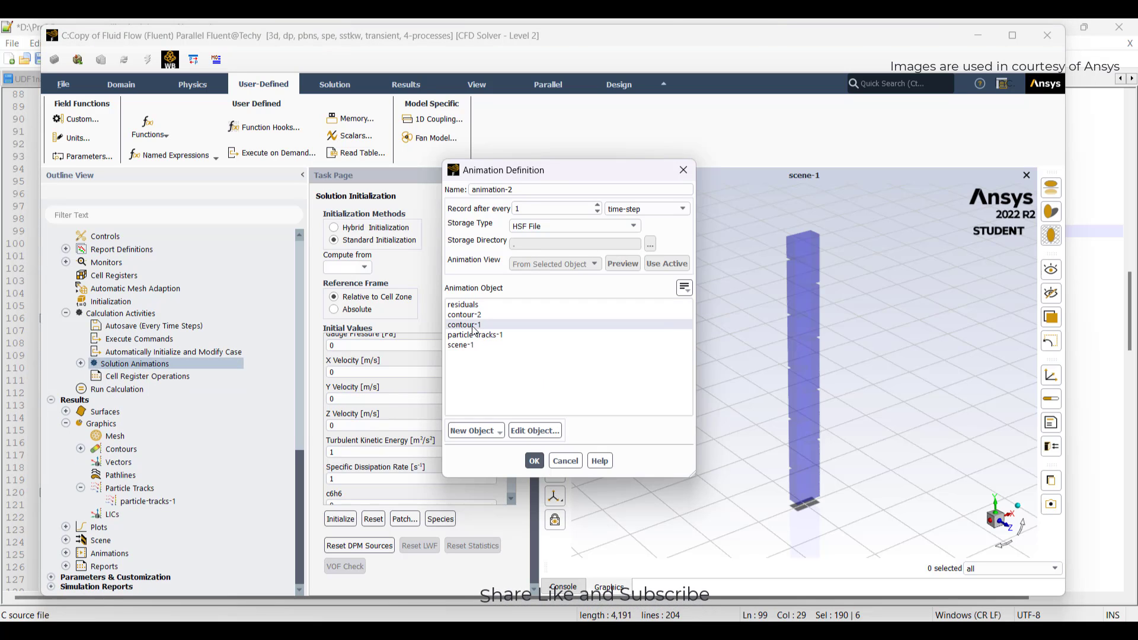
double_click(526, 211)
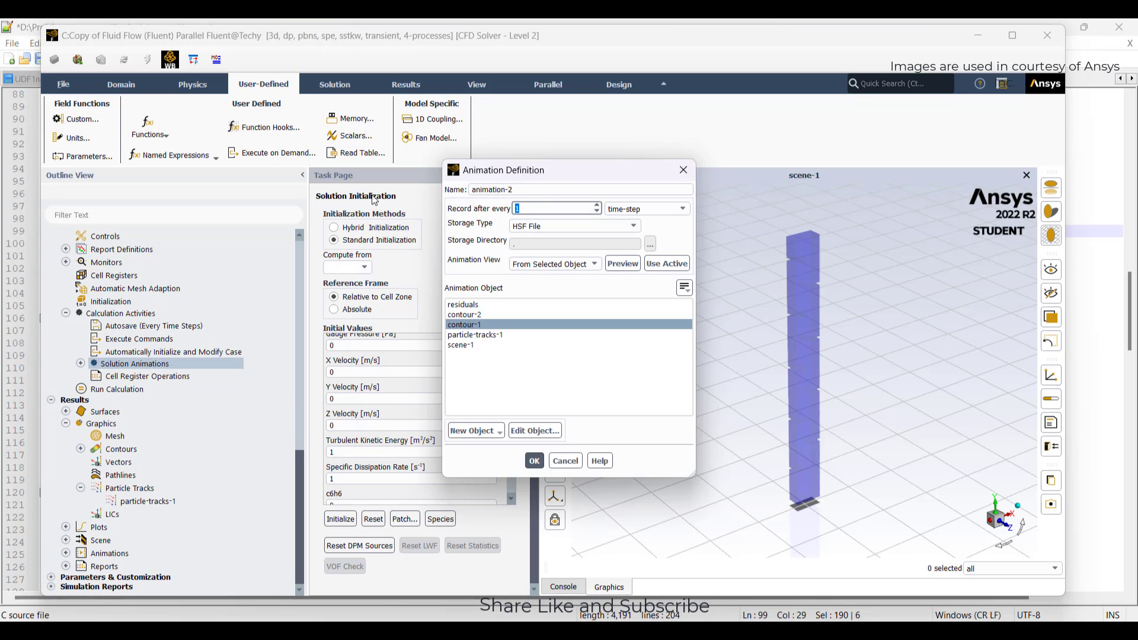
type("20")
left_click(667, 264)
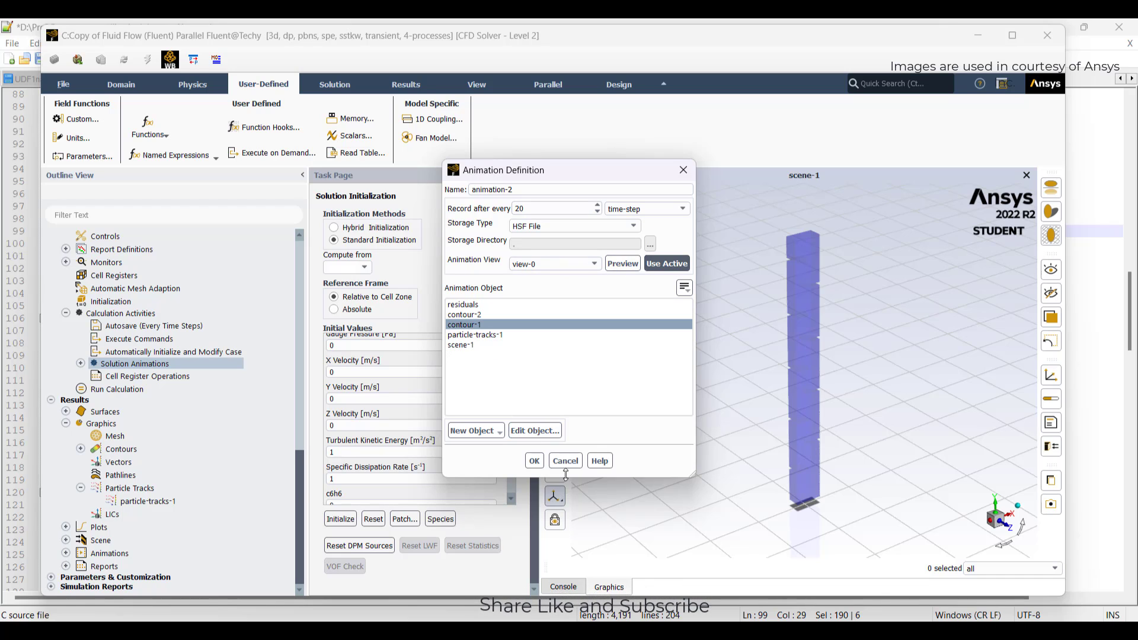
left_click(683, 170)
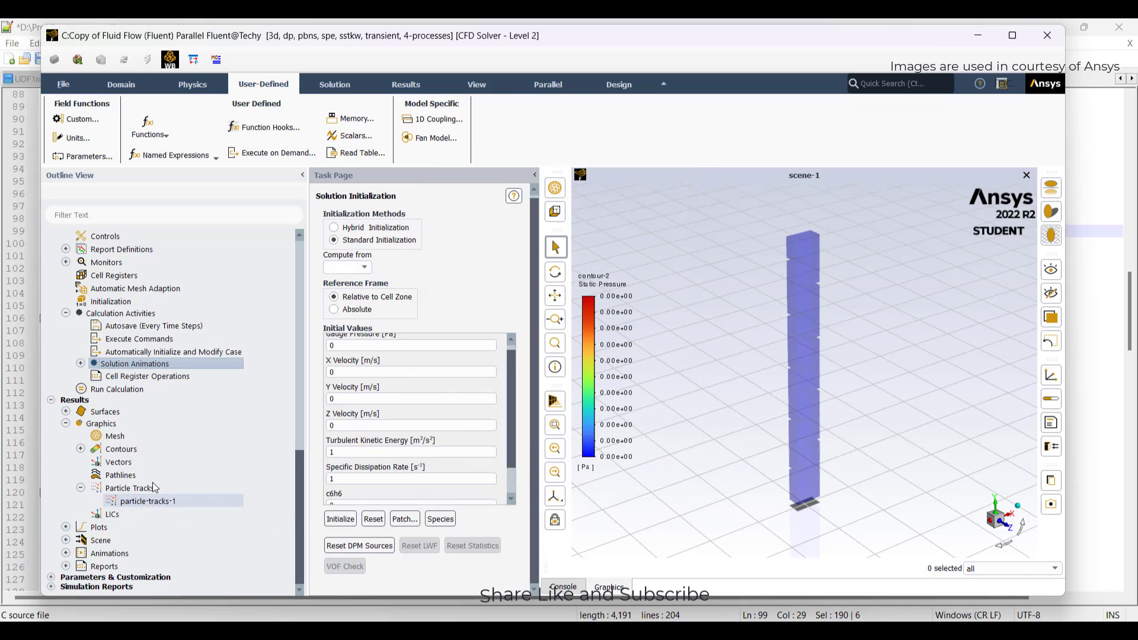
- Save and display contour-1, the User Memory 0 contour on plane-3
left_click(81, 450)
double_click(135, 476)
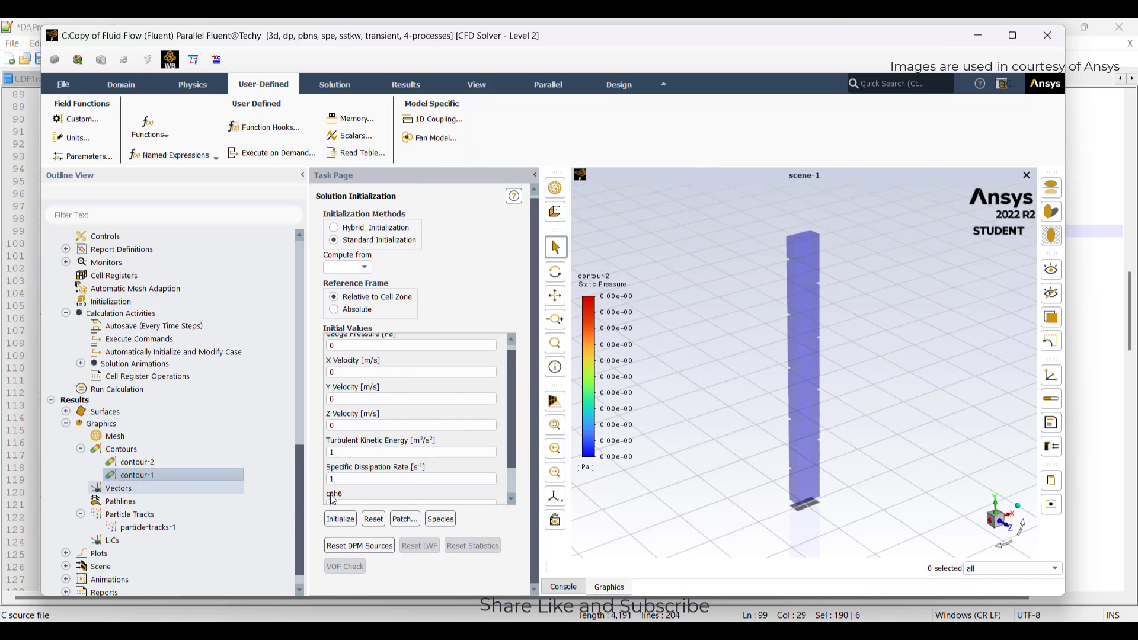
left_click(438, 443)
left_click(232, 548)
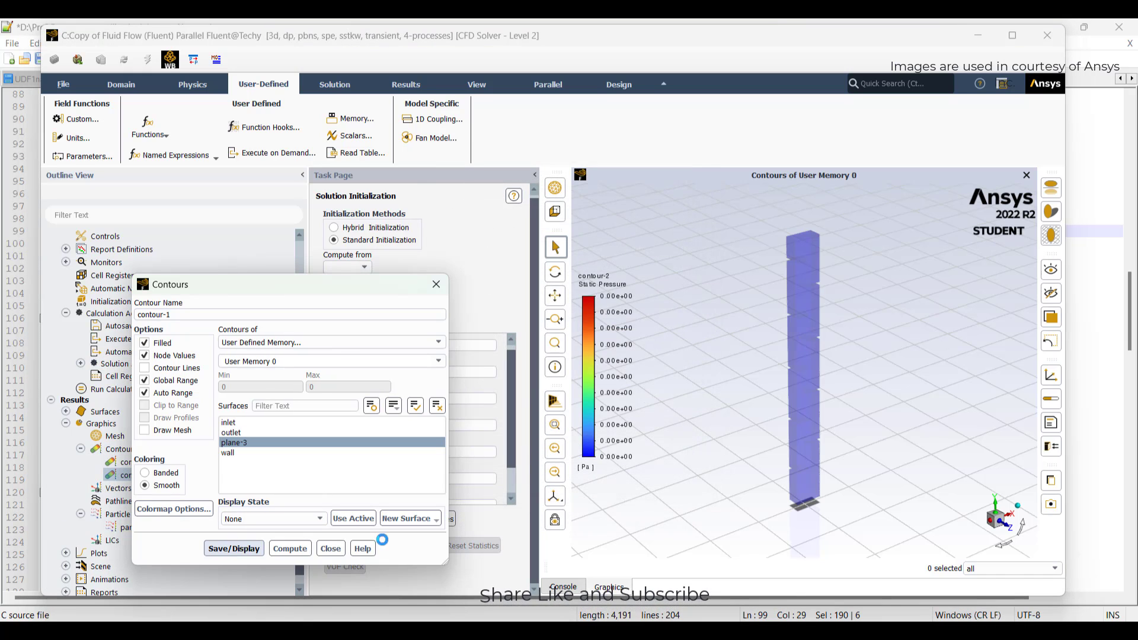
left_click(331, 549)
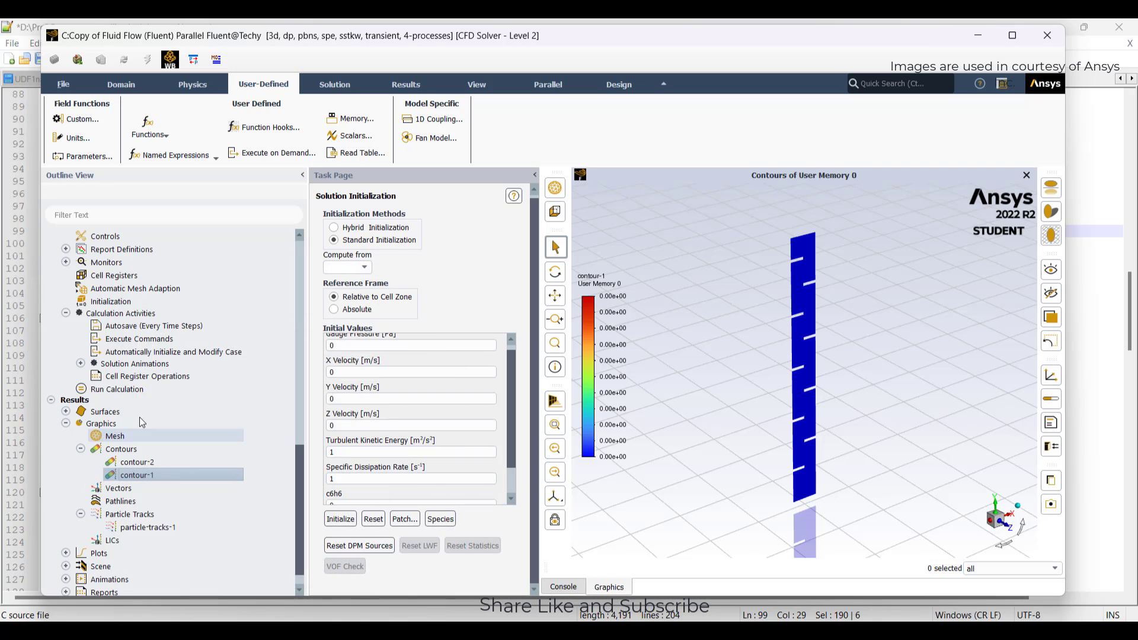
- Define a second solution animation of contour-1 recorded every 20 time steps as HSF files, using the active view
left_click(80, 364)
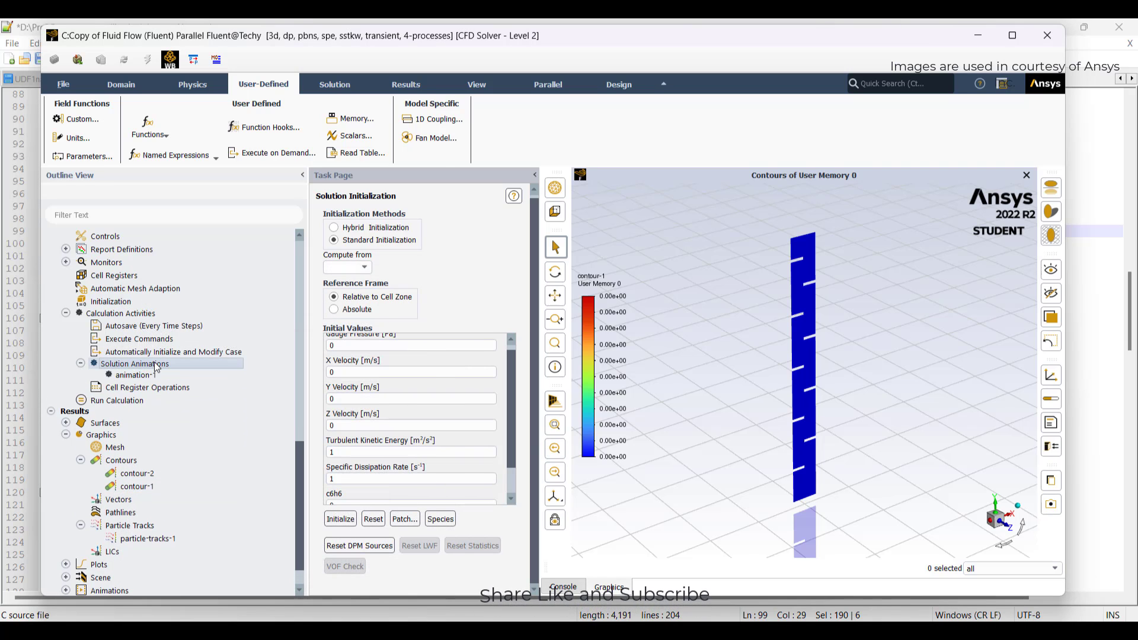
double_click(136, 363)
double_click(533, 212)
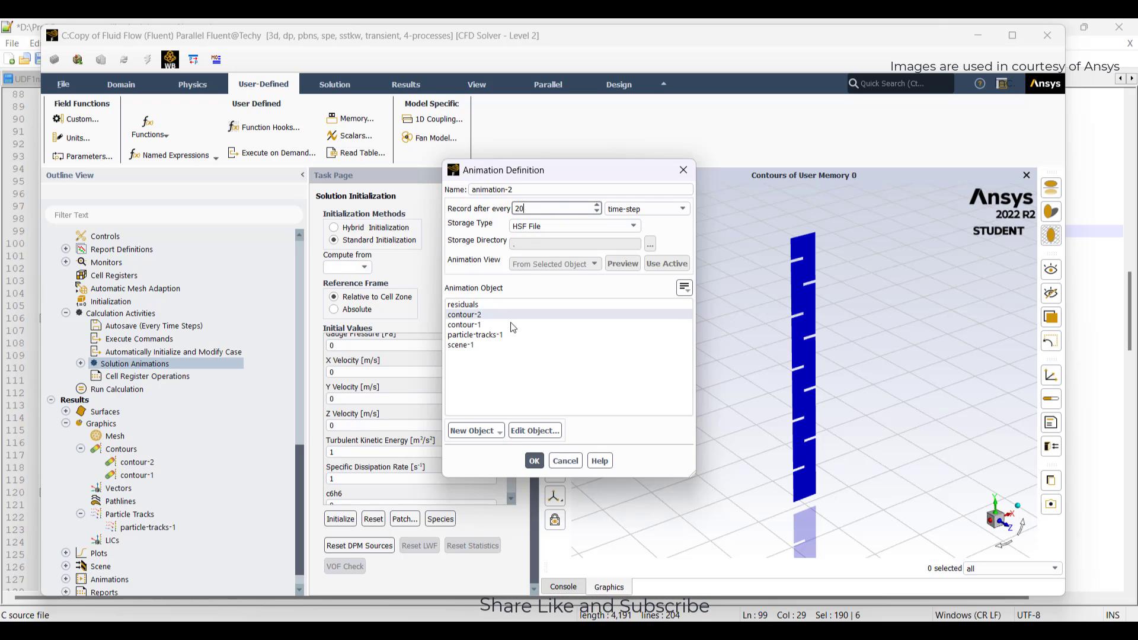
left_click(464, 326)
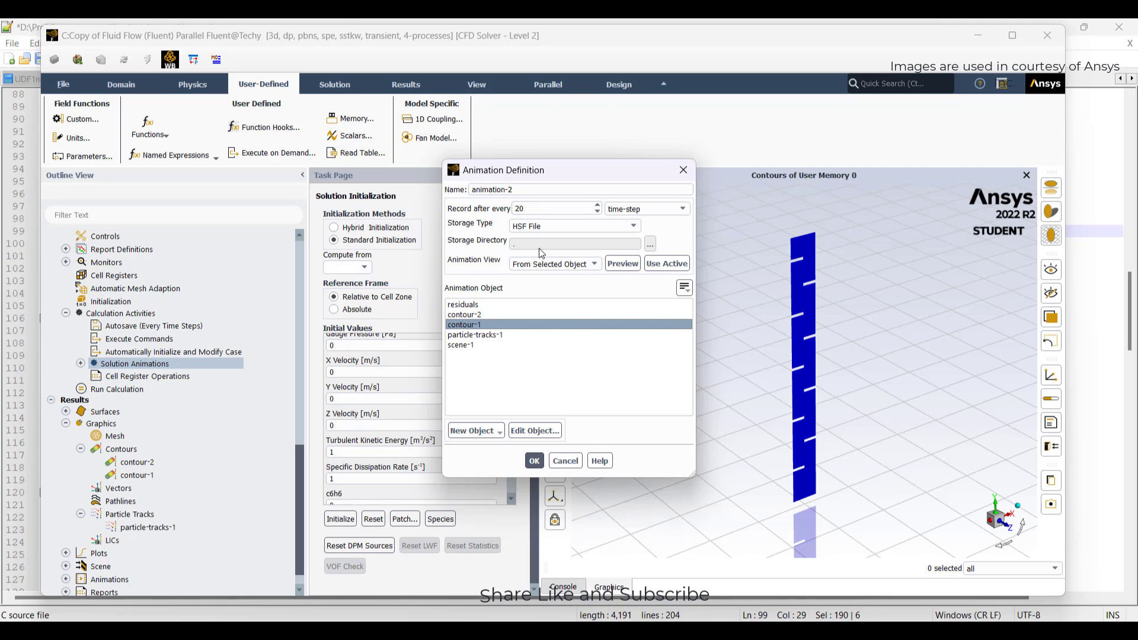
left_click(667, 263)
left_click(534, 461)
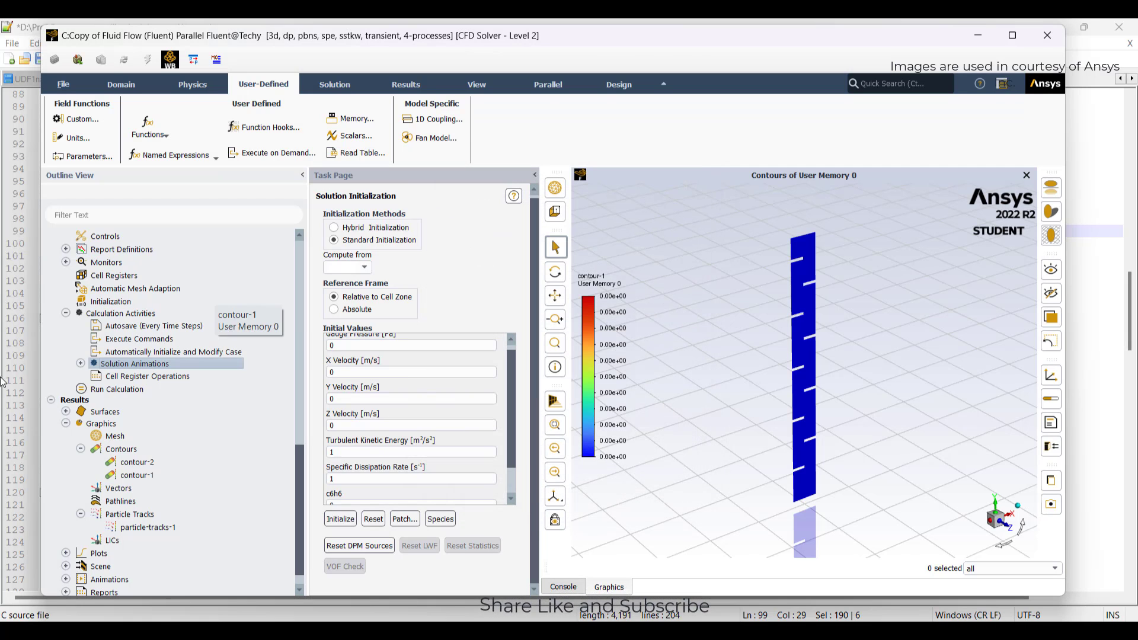
- Run the calculation for 20000 time steps with a time step size of .001 s
left_click(116, 389)
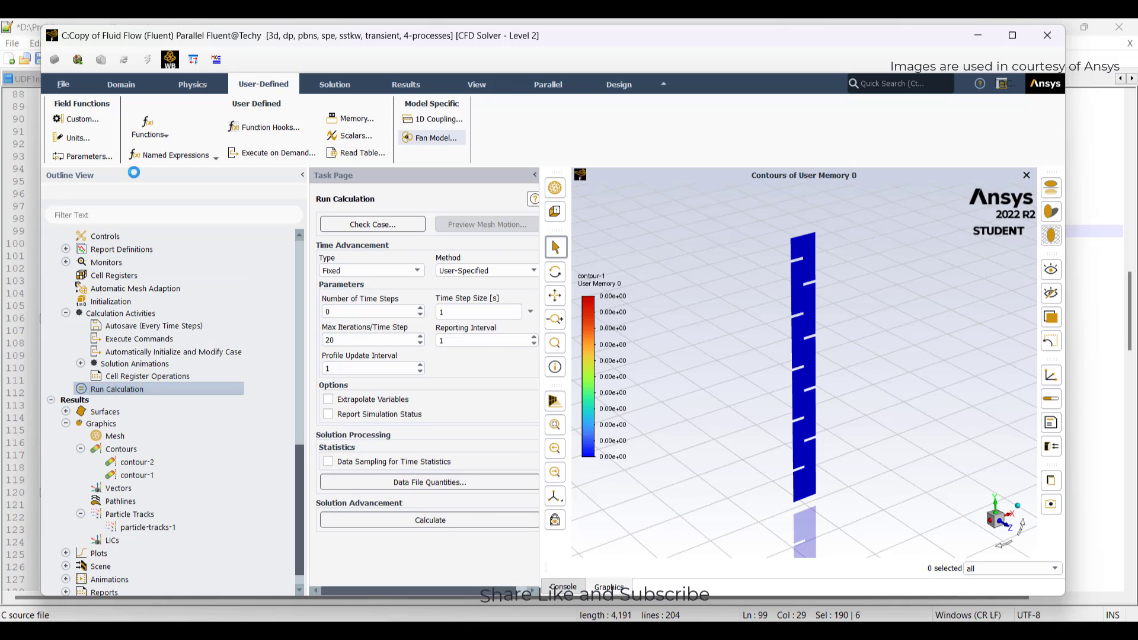
type("20000")
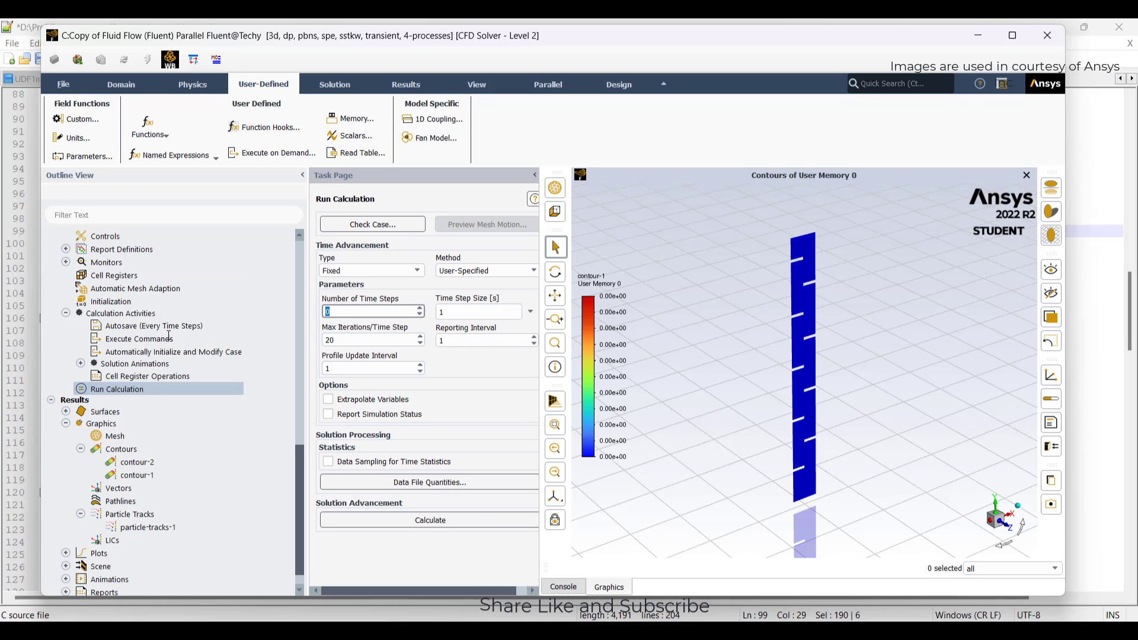
left_click(460, 309)
left_click_drag(459, 309, 294, 306)
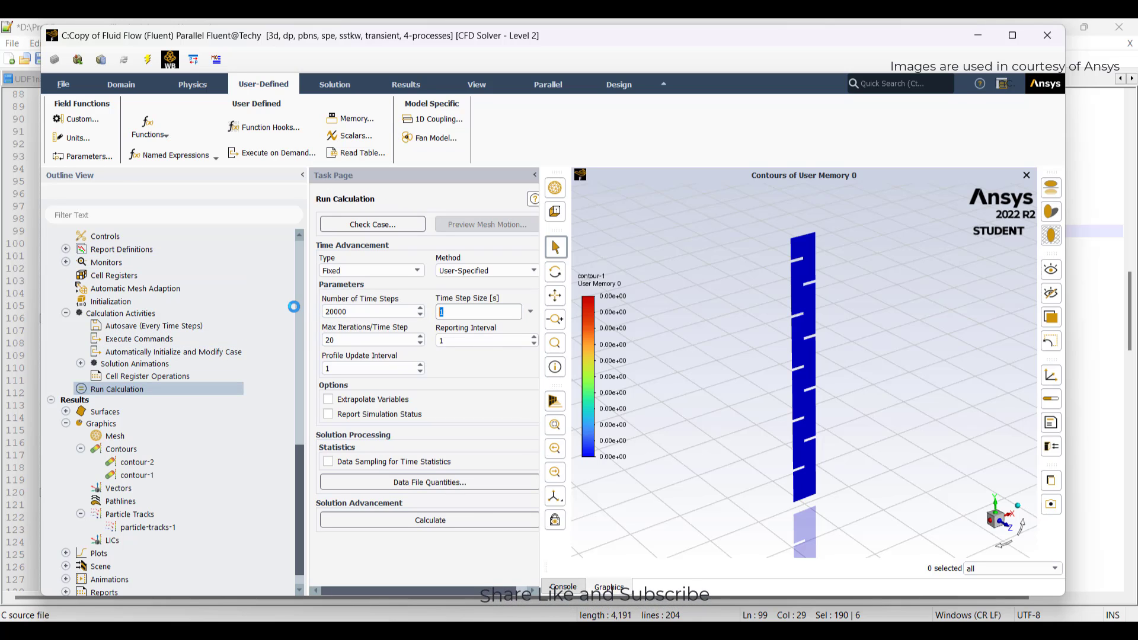
type(".00")
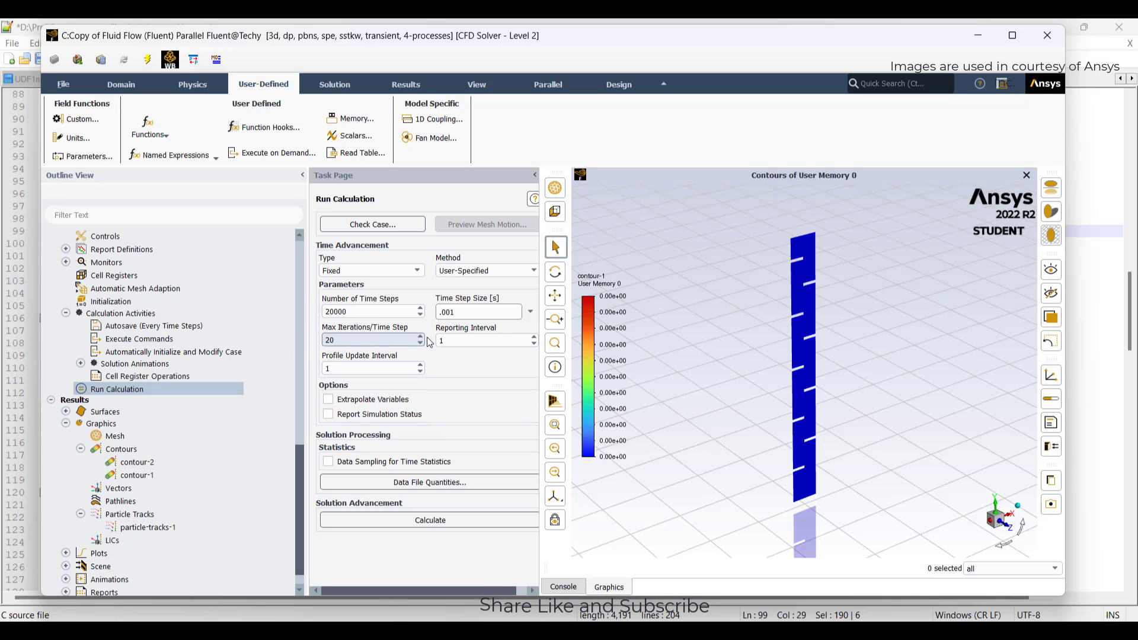
type("1")
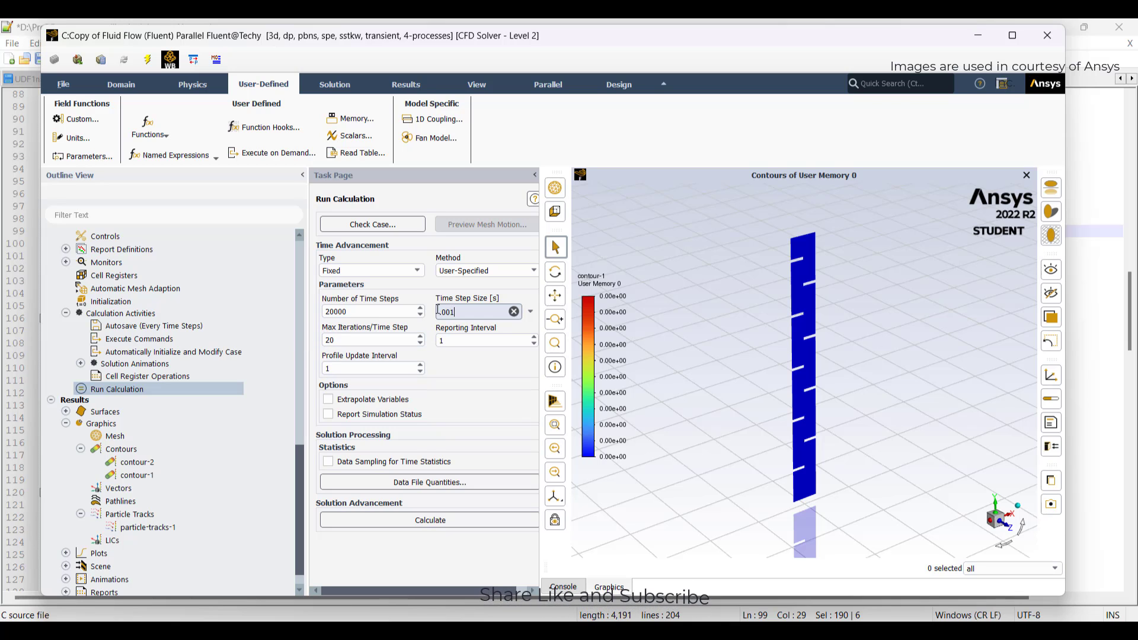
left_click(423, 526)
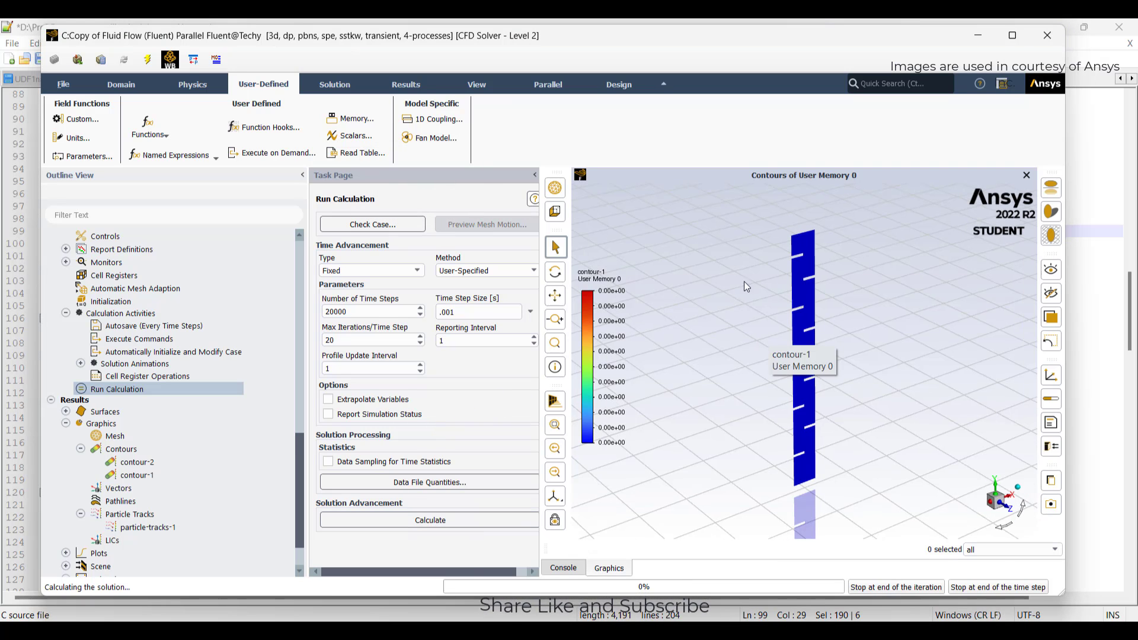
- Examine the running calculation's console output, the scene-1 display and the User Memory 0 contour
left_click(566, 568)
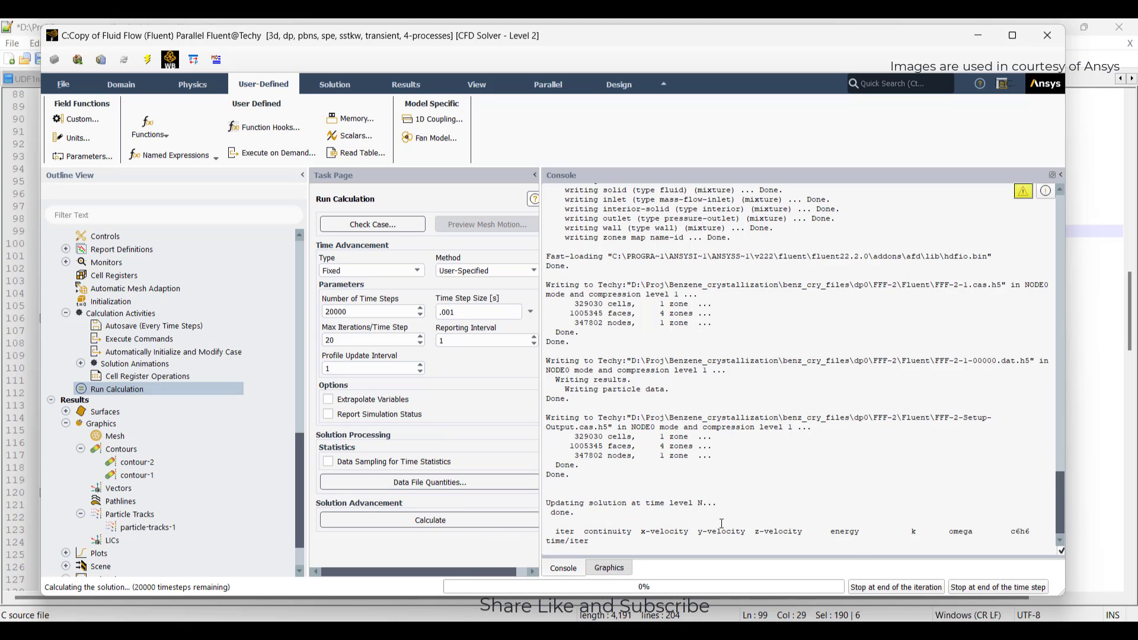
left_click(723, 629)
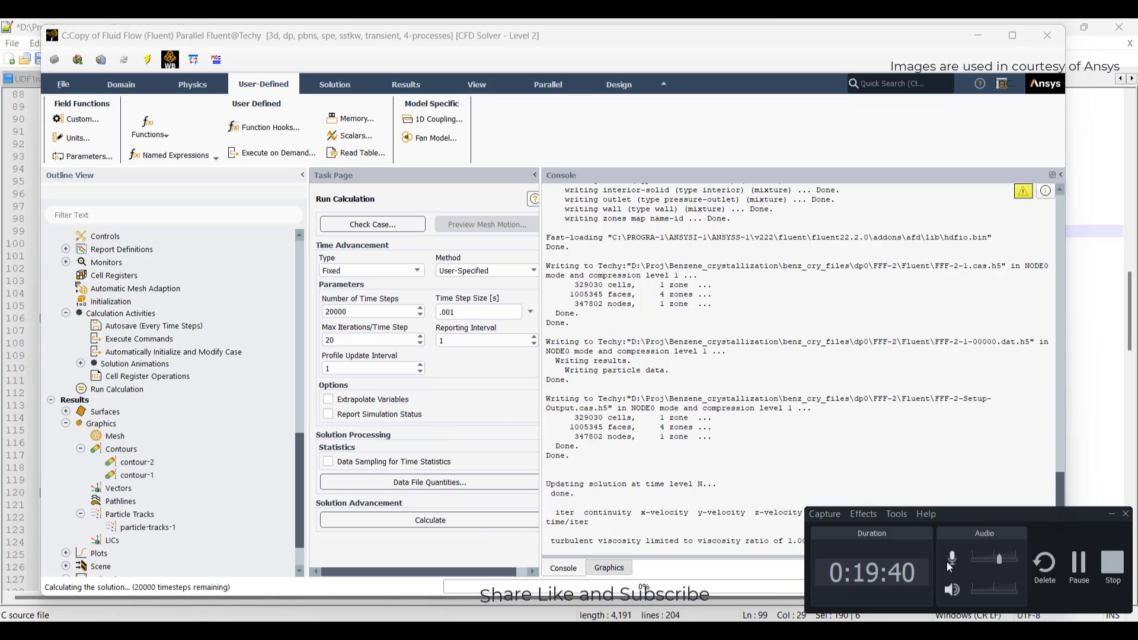
left_click(566, 569)
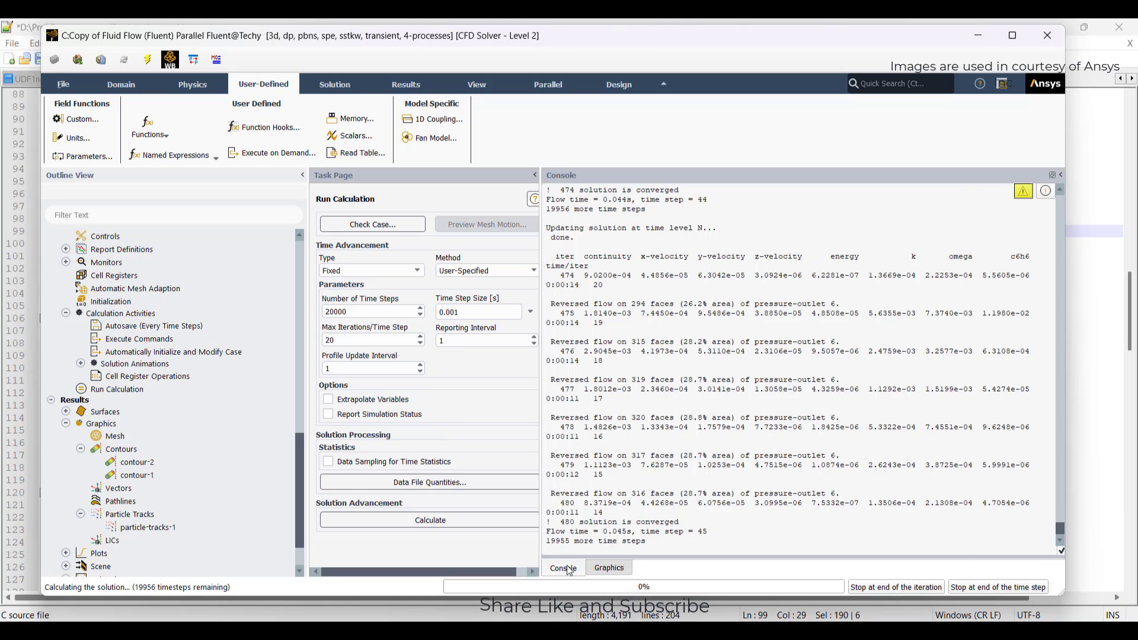
left_click(623, 571)
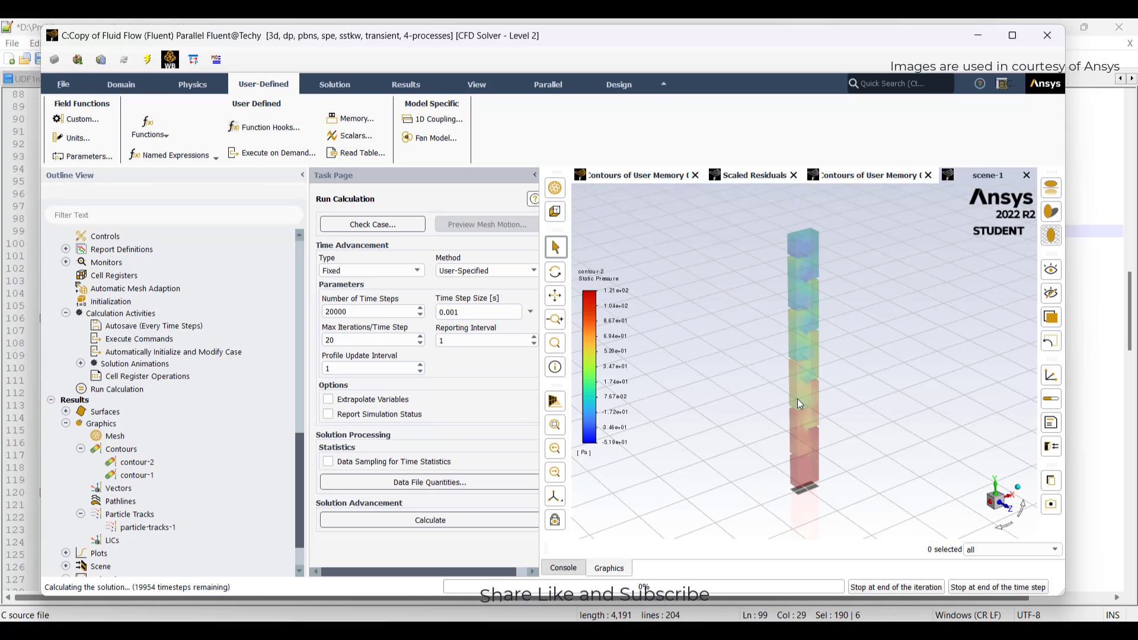
left_click(845, 173)
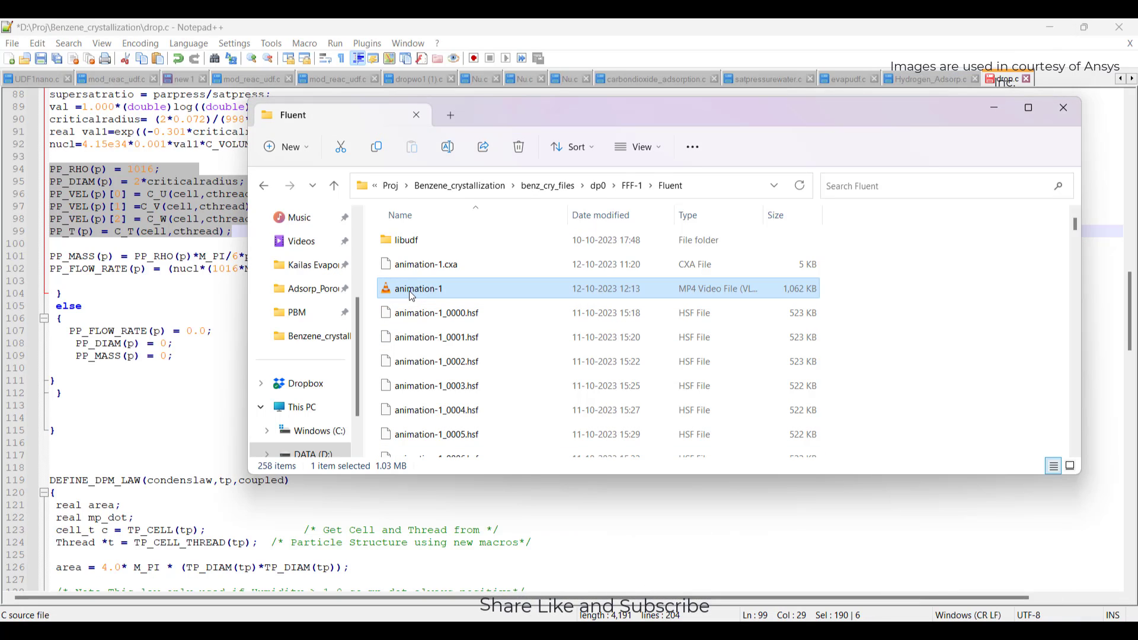
- Open the animation-1 video from the FFF-1 Fluent folder in VLC and shrink and reposition the player window
double_click(413, 290)
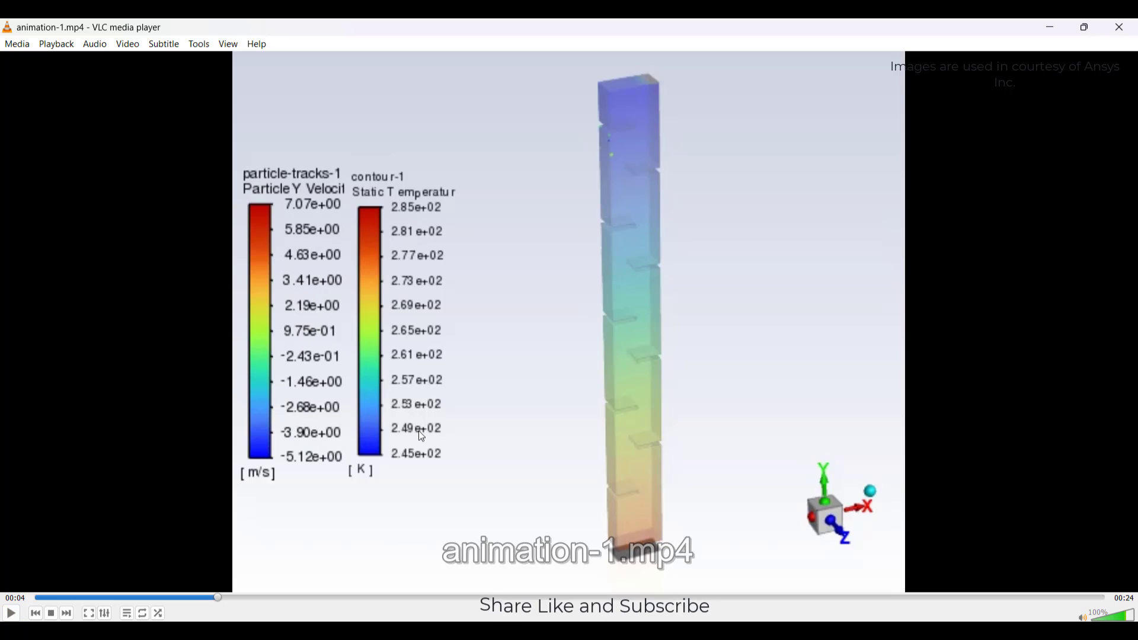
left_click(1085, 27)
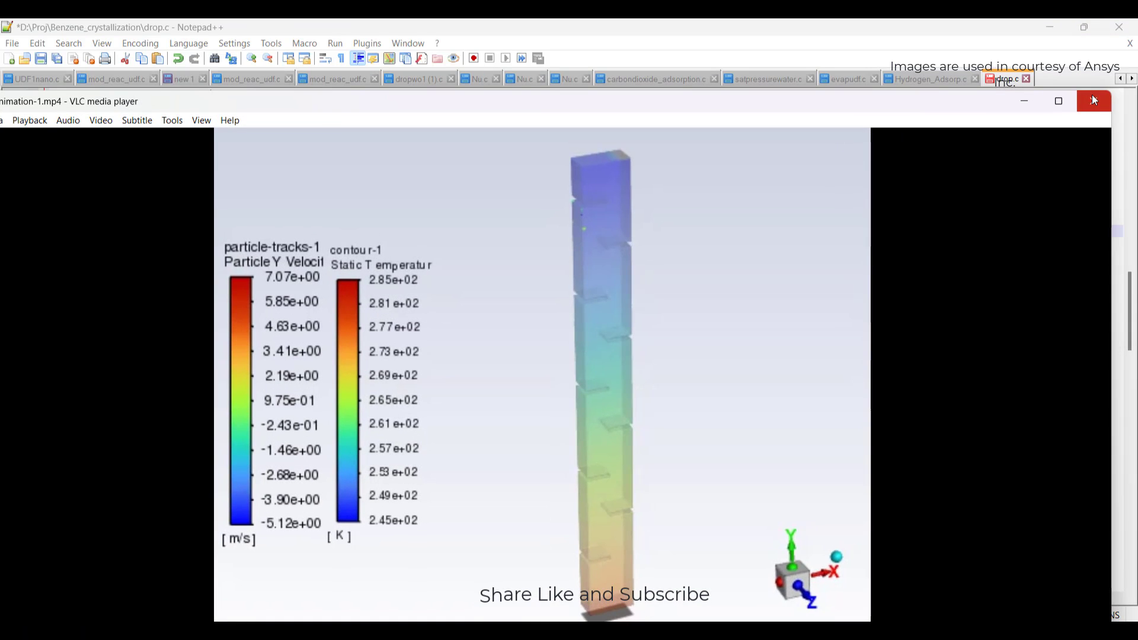
left_click_drag(974, 91, 1023, 312)
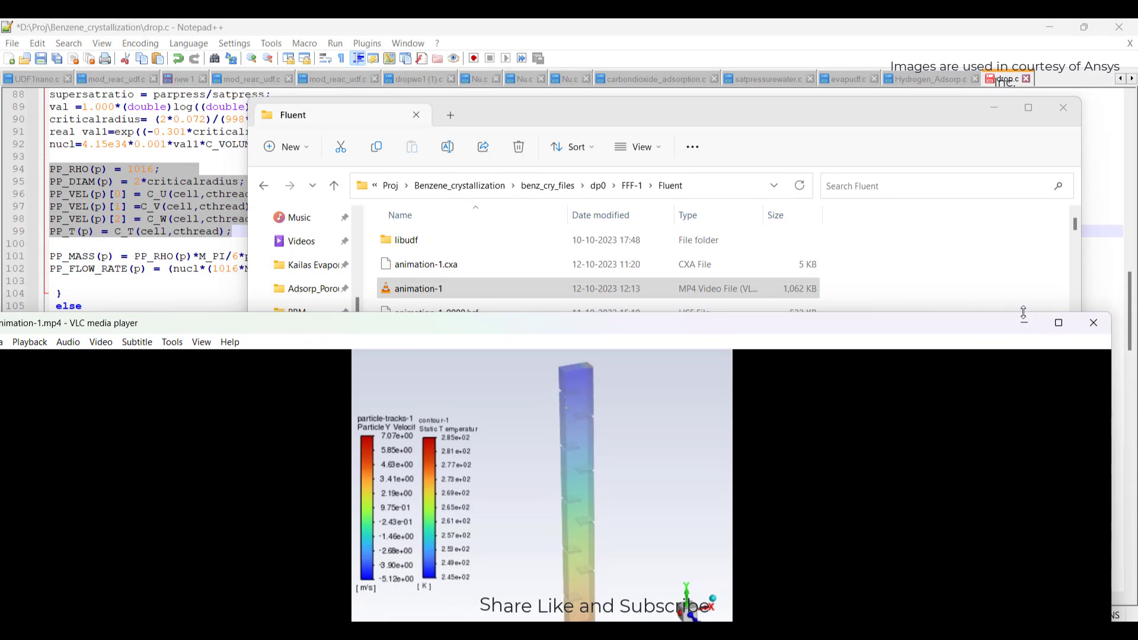
left_click_drag(802, 321, 845, 177)
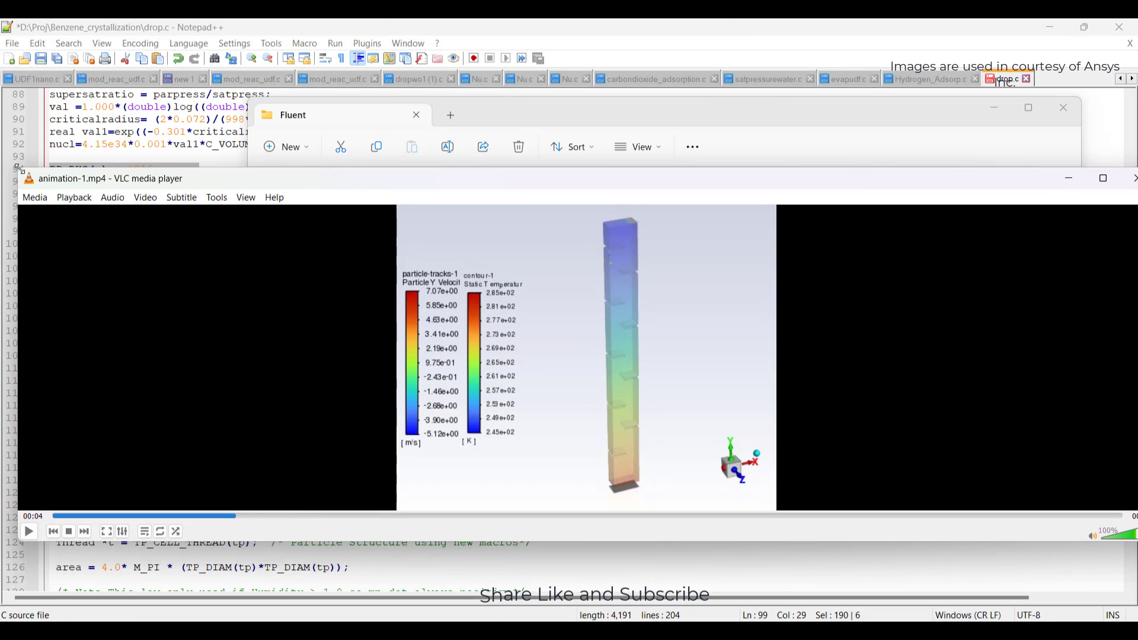
left_click_drag(19, 169, 682, 144)
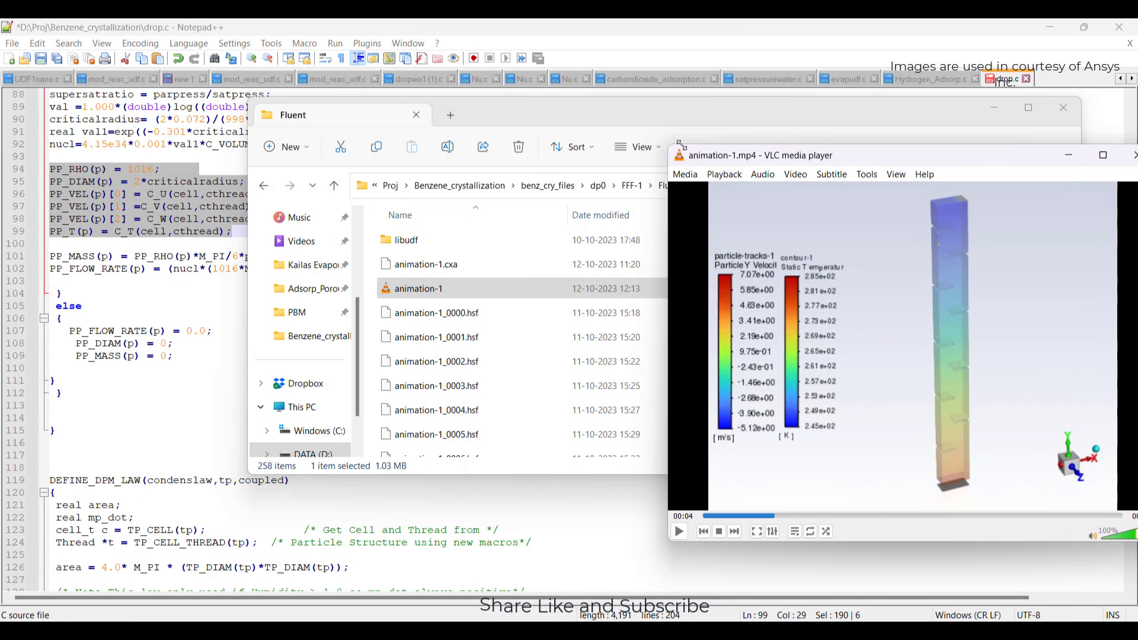
left_click_drag(909, 153, 433, 99)
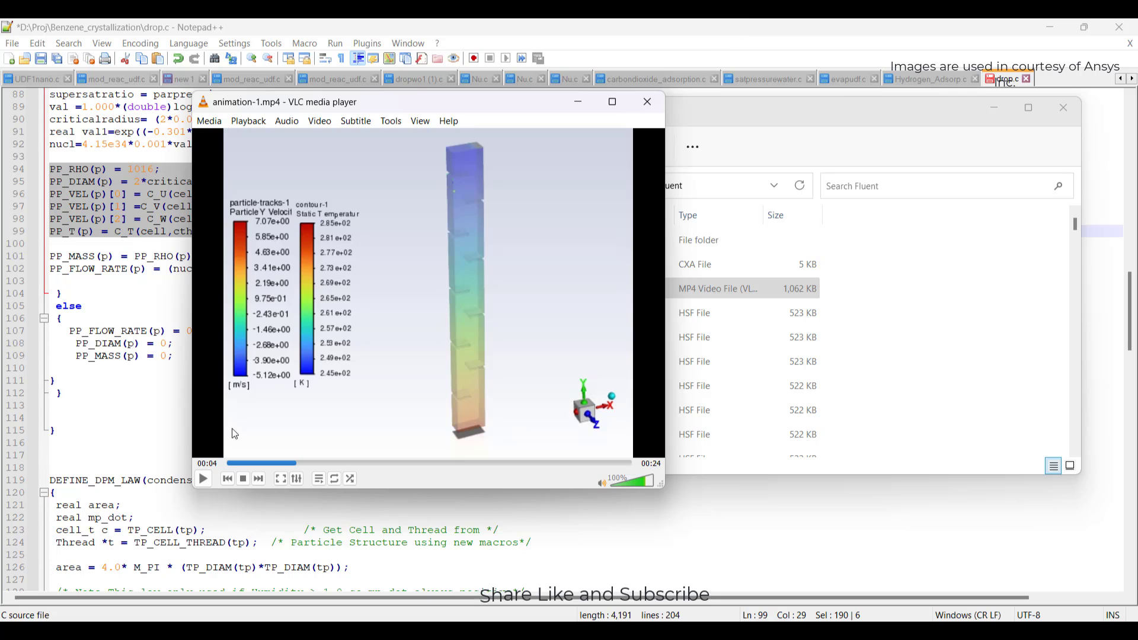
- Play and scrub through the animation to examine how the particle tracks develop along the column
left_click(203, 478)
left_click(202, 476)
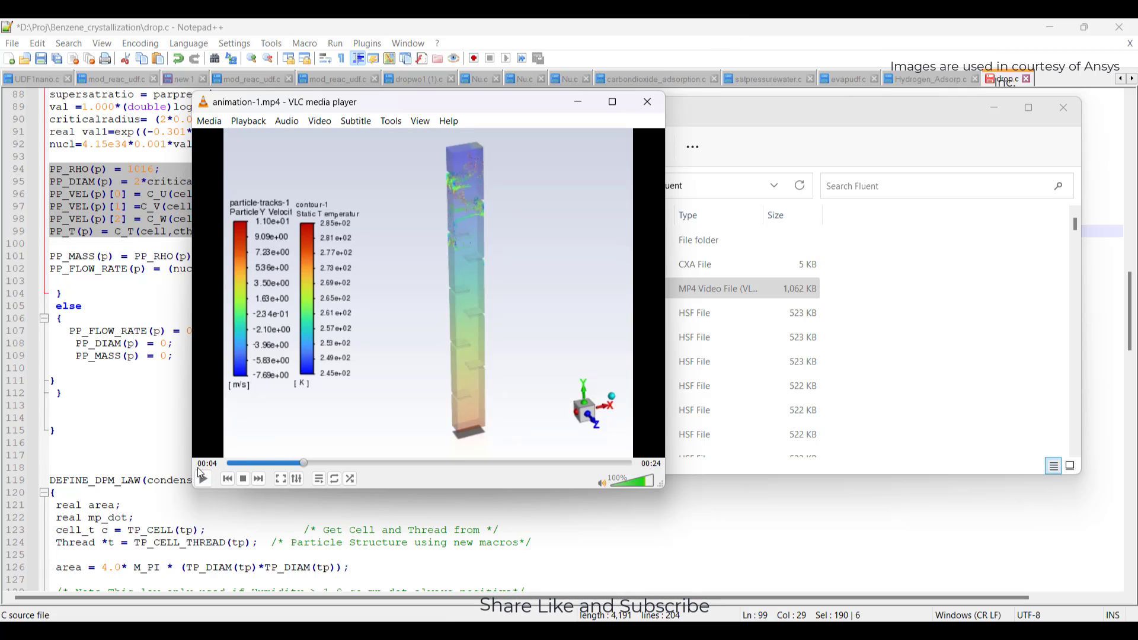
left_click(299, 466)
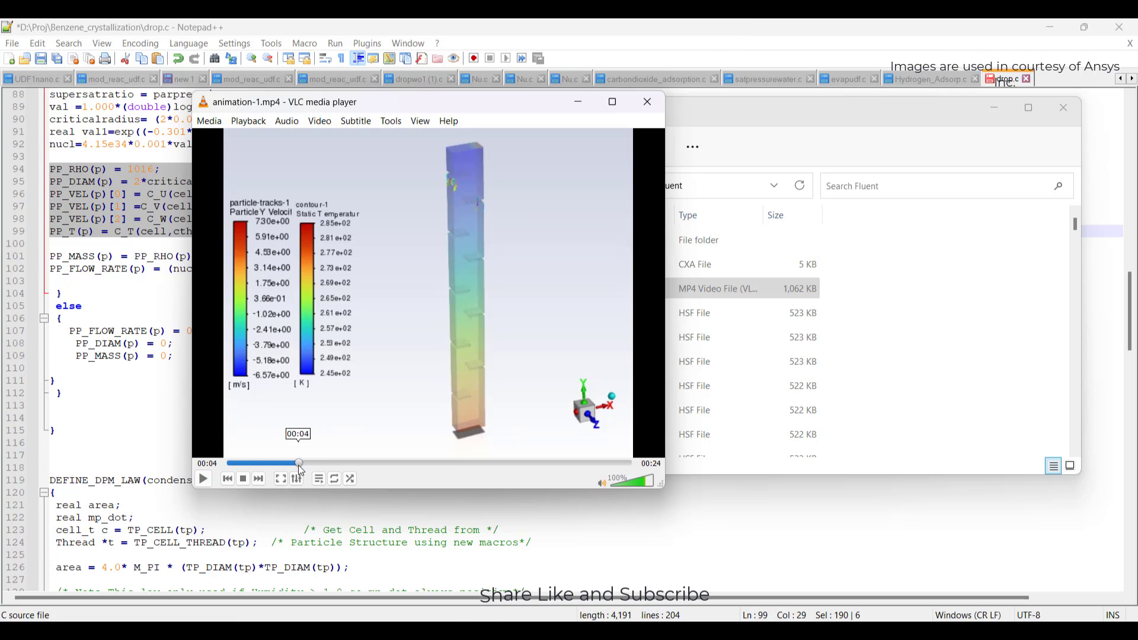
left_click(295, 465)
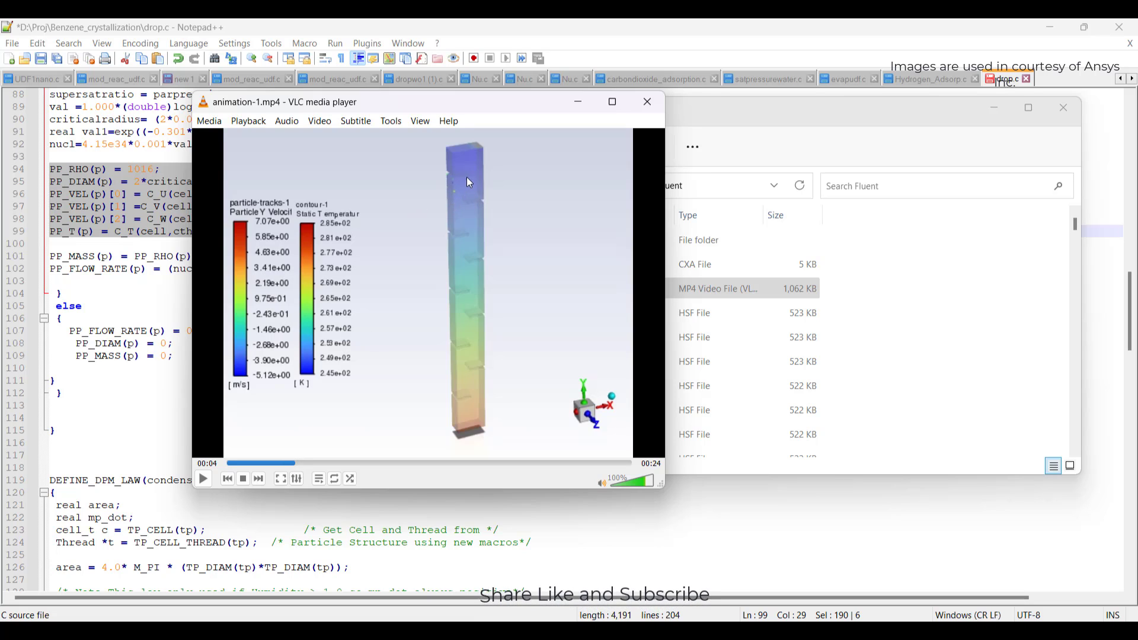
left_click(304, 468)
left_click_drag(304, 468, 618, 473)
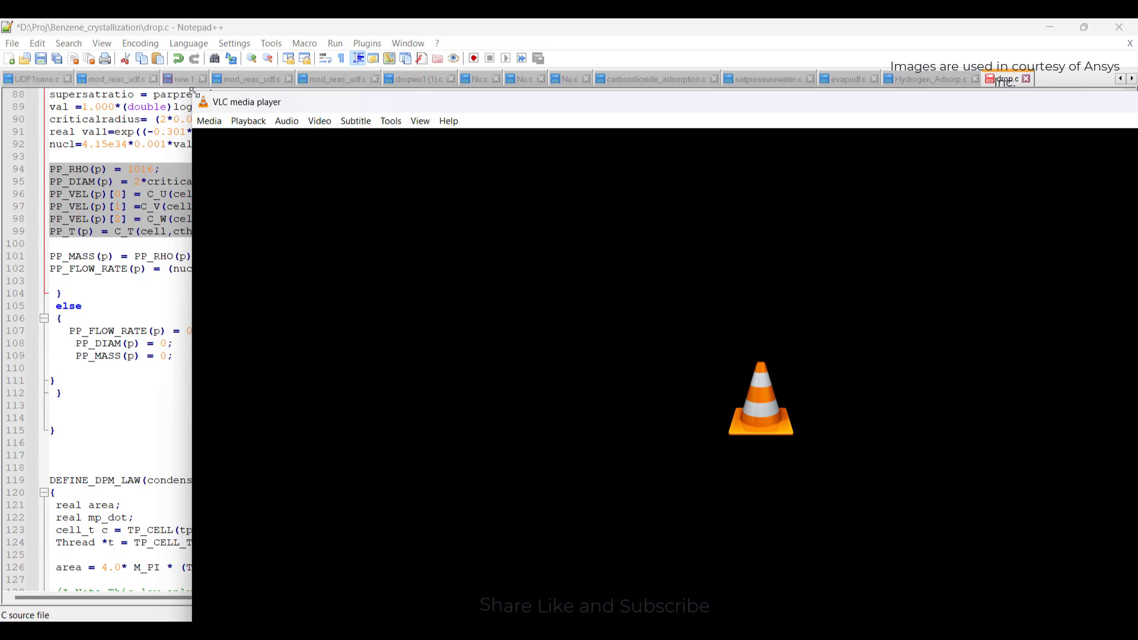
- Shrink and reposition the enlarged video player window and replay the video
left_click_drag(194, 92, 637, 468)
left_click_drag(863, 480, 320, 156)
left_click_drag(785, 371, 522, 499)
left_click(112, 497)
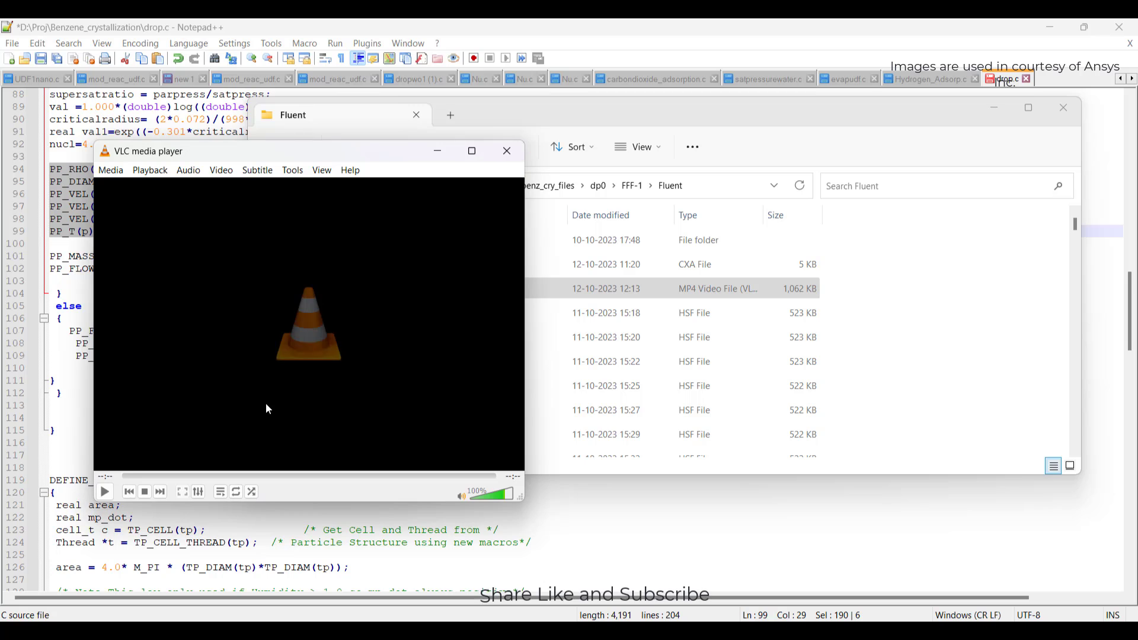
- Close the finished video, sort the Fluent folder by date modified and open the animation-2 video in VLC
left_click(506, 153)
scroll(510, 303, "down", 1)
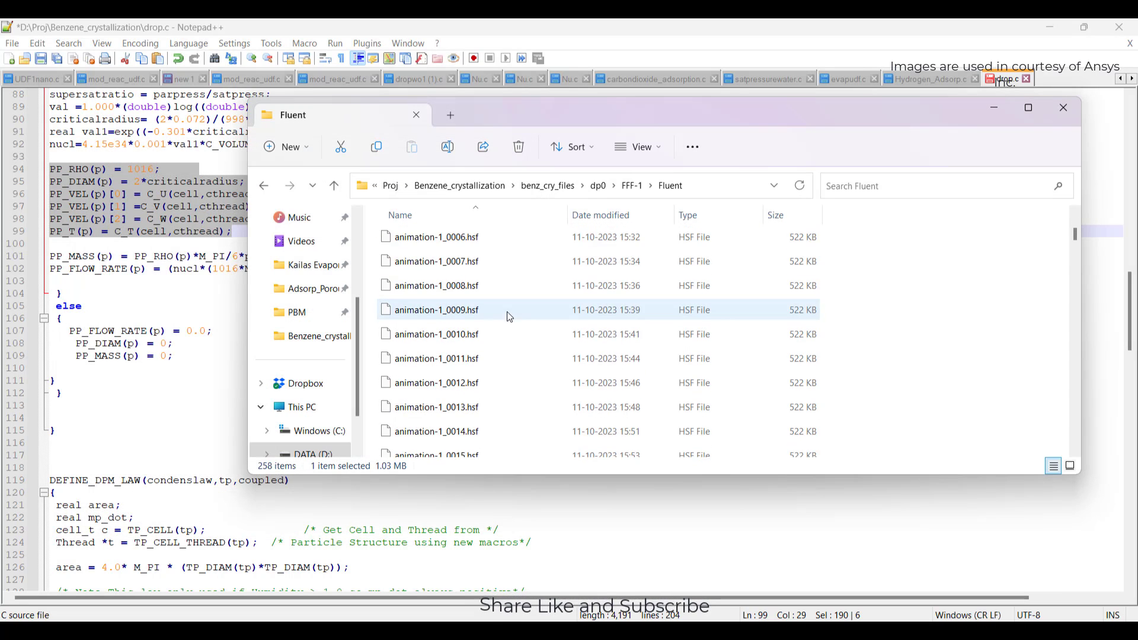
scroll(508, 313, "up", 1)
left_click(600, 215)
scroll(514, 329, "down", 3)
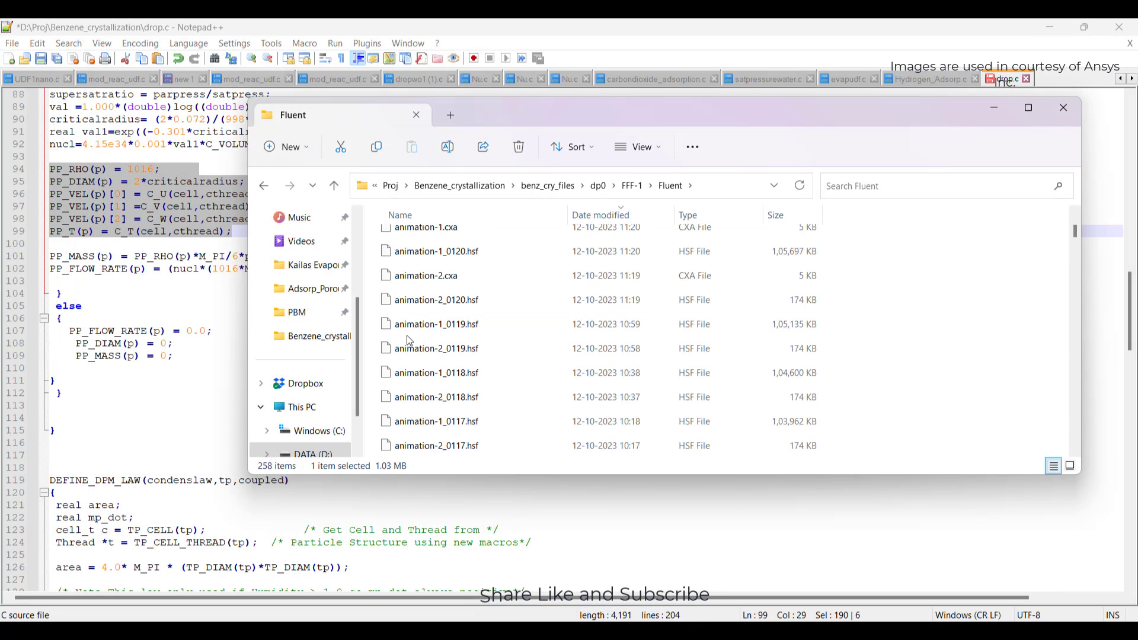
scroll(462, 343, "up", 3)
left_click(428, 340)
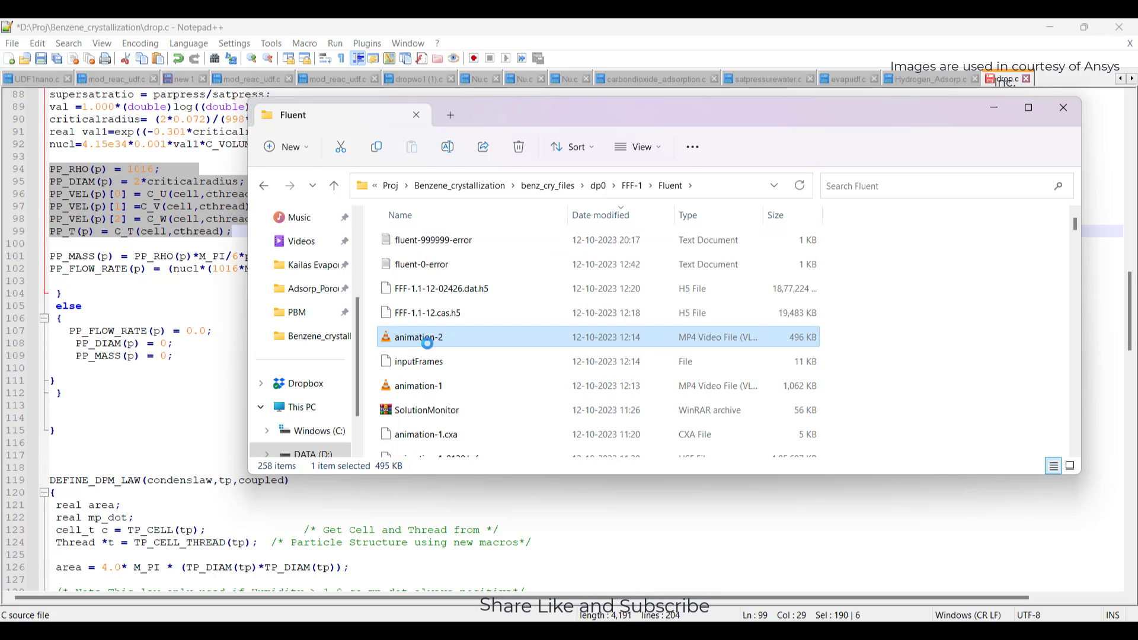
double_click(542, 343)
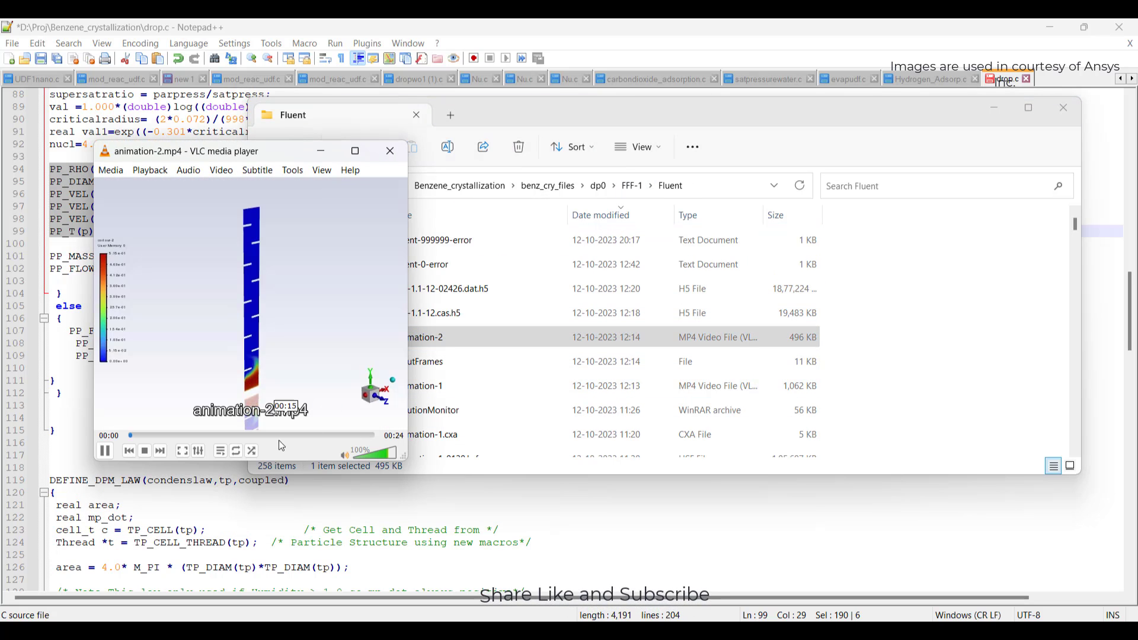
- Play animation-2 in short stretches, pausing to examine how the User Memory 0 contour develops along the column
left_click(106, 454)
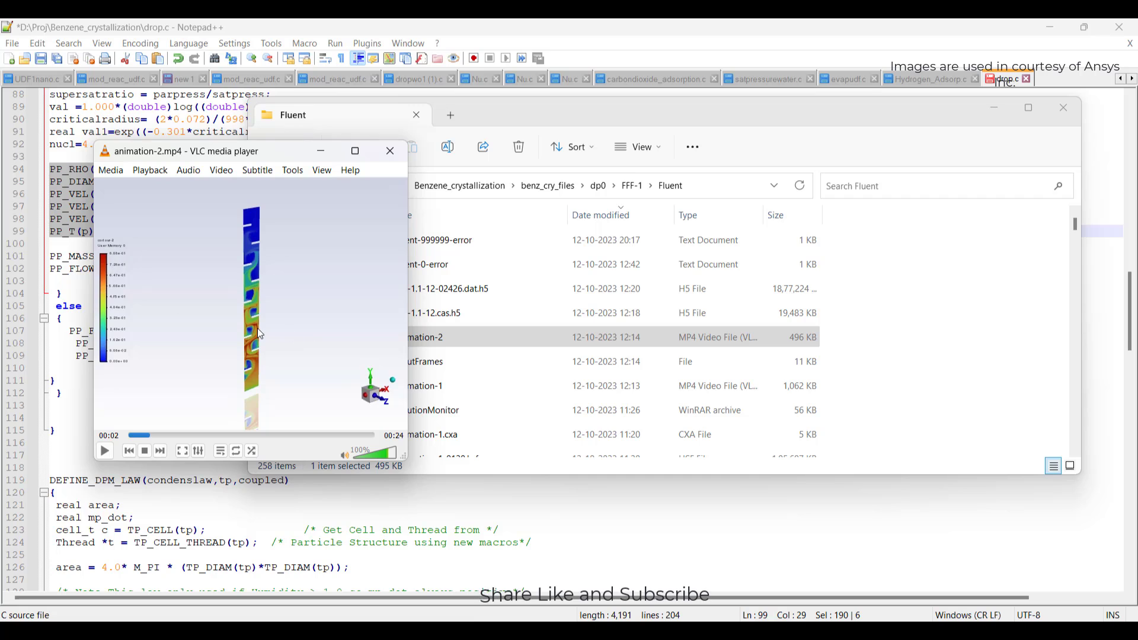
left_click(105, 453)
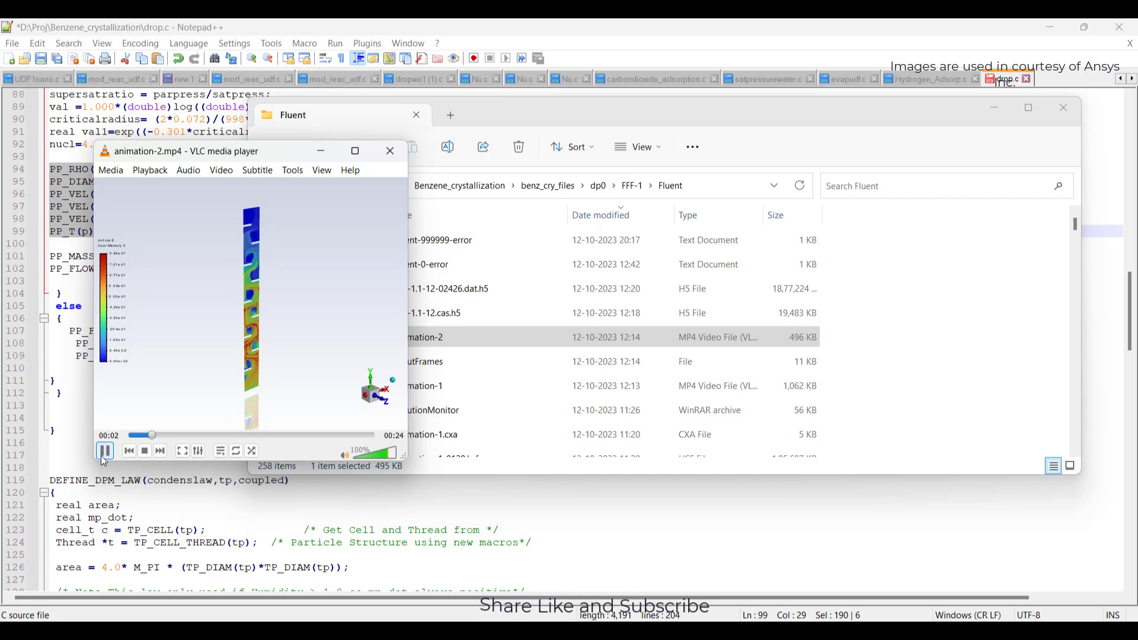
left_click(105, 452)
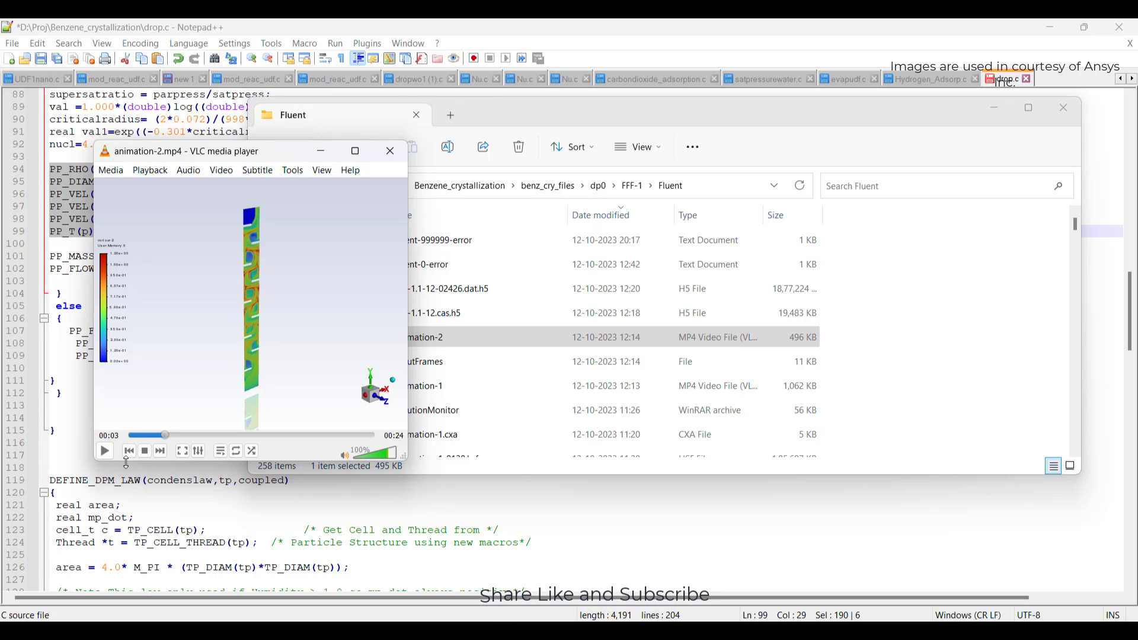
left_click(108, 458)
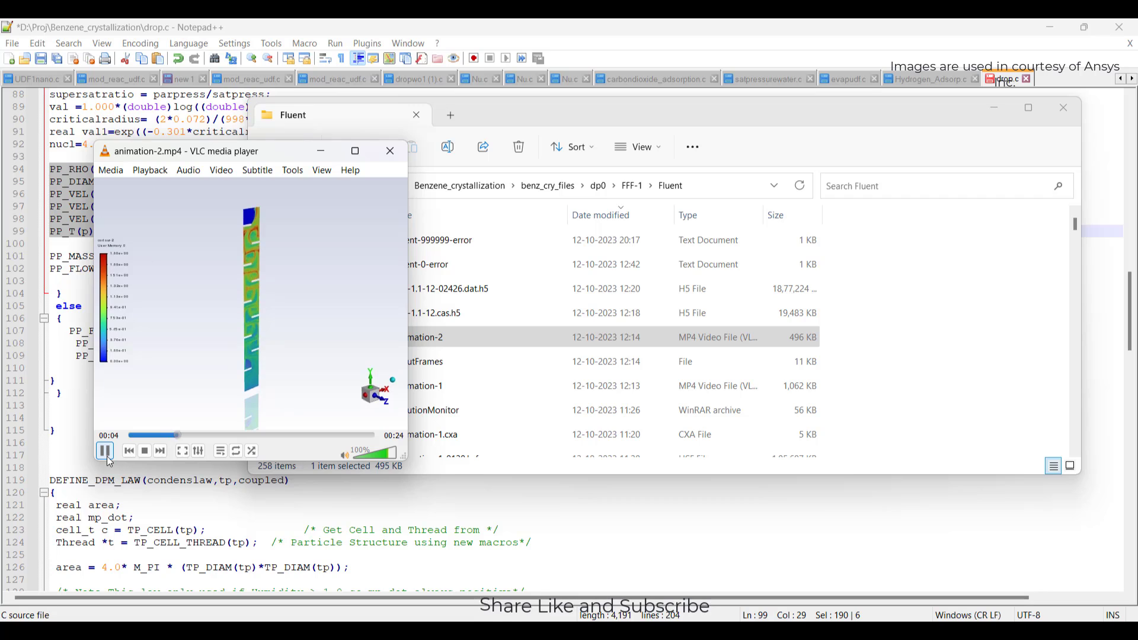
left_click(106, 455)
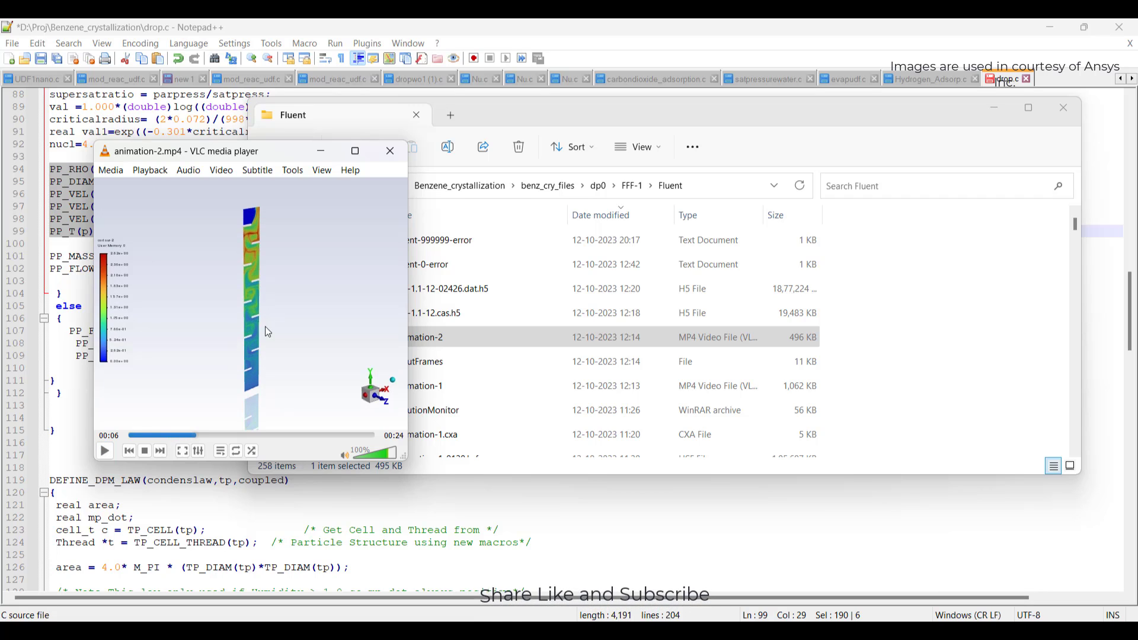